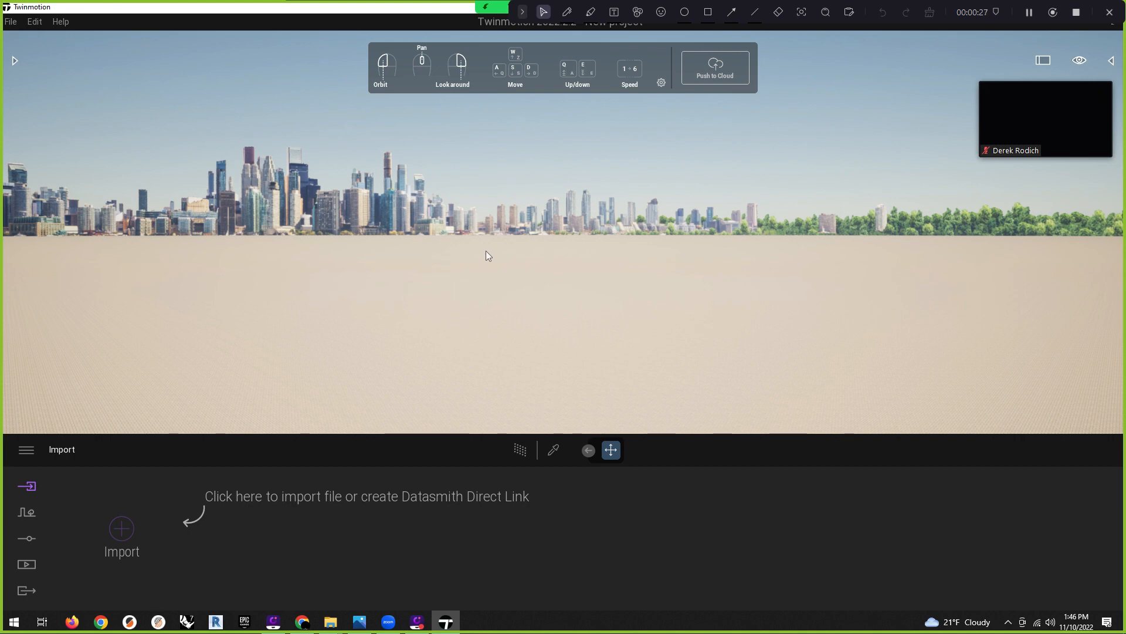
Copy the Farnsworth\Twinmotion folder path from the project-opening dialog and bring up a new File Explorer window
{"action": "left_click", "coordinate": [11, 24]}
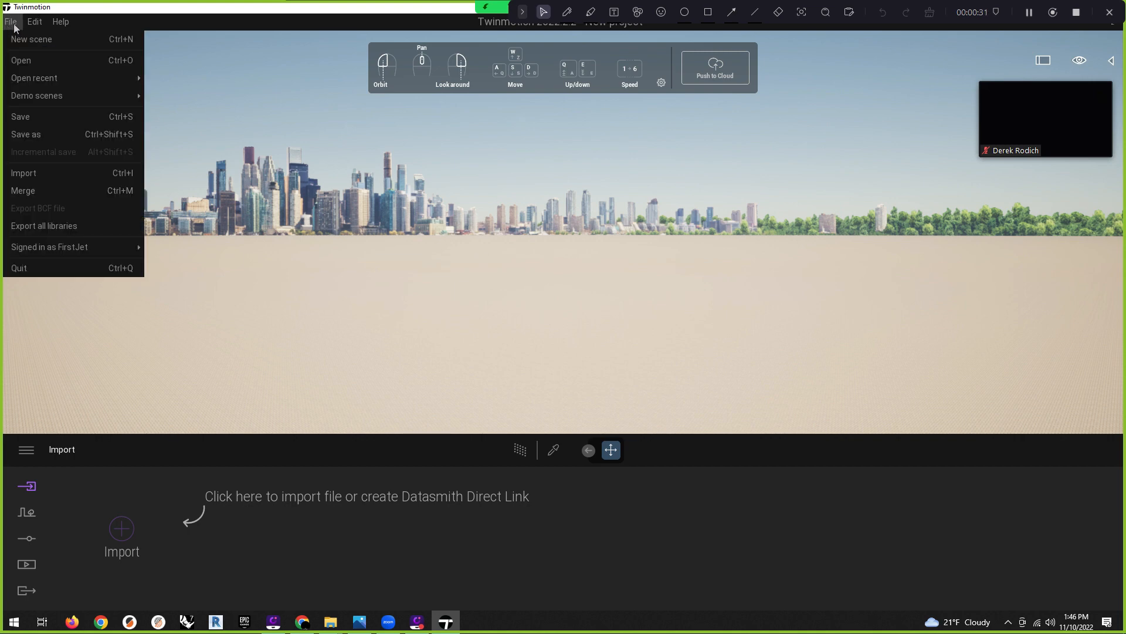
{"action": "left_click", "coordinate": [29, 58]}
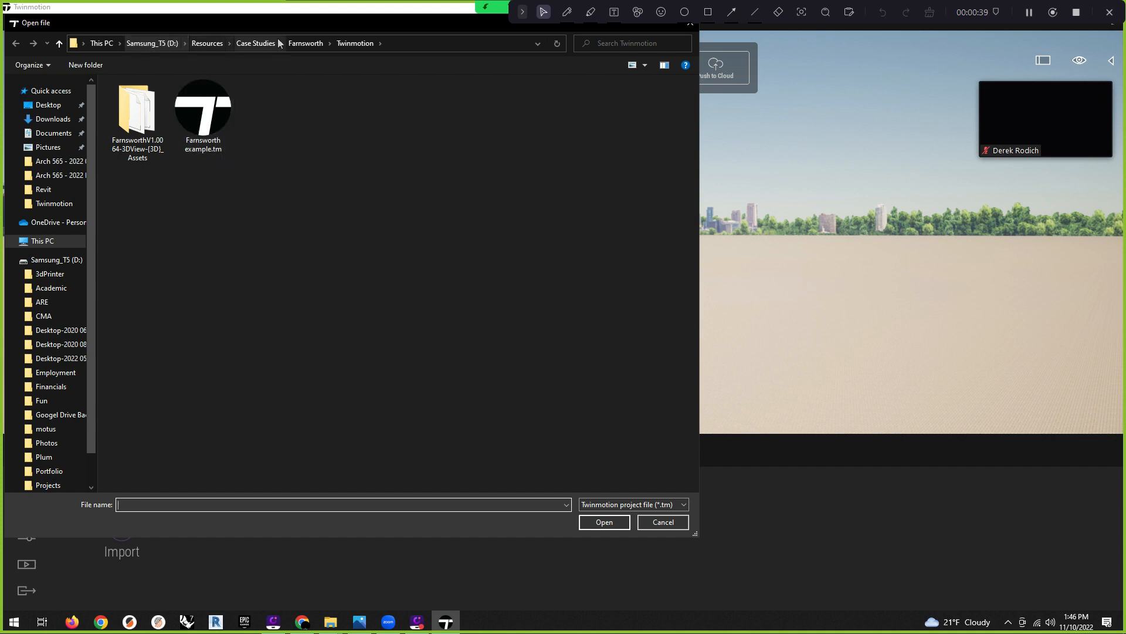
{"action": "left_click", "coordinate": [399, 45]}
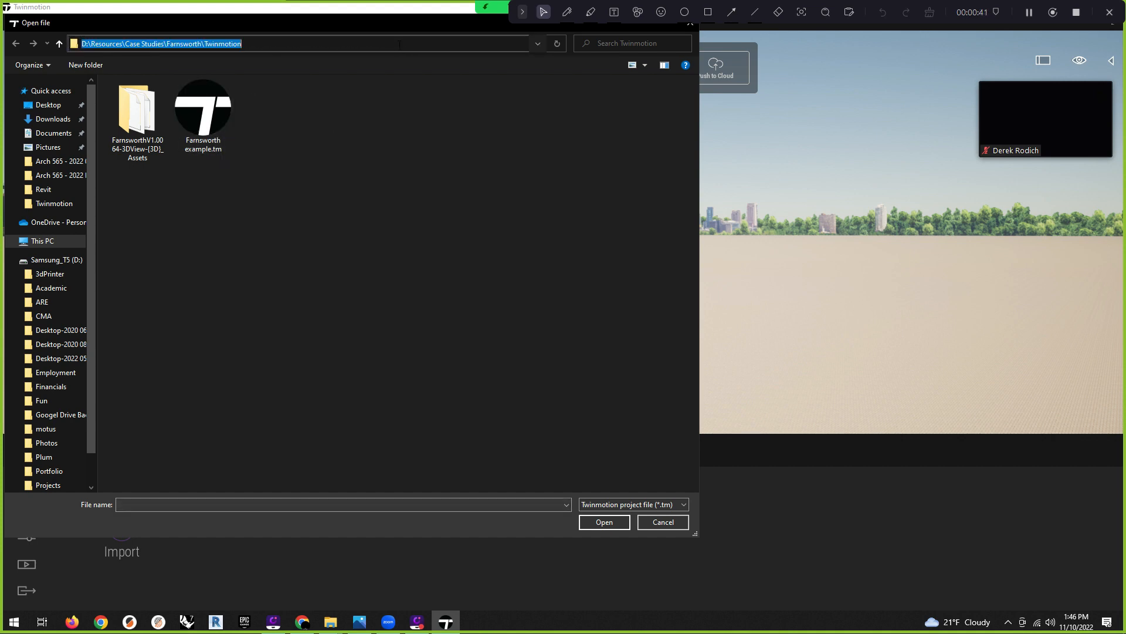
{"action": "left_click", "coordinate": [396, 232]}
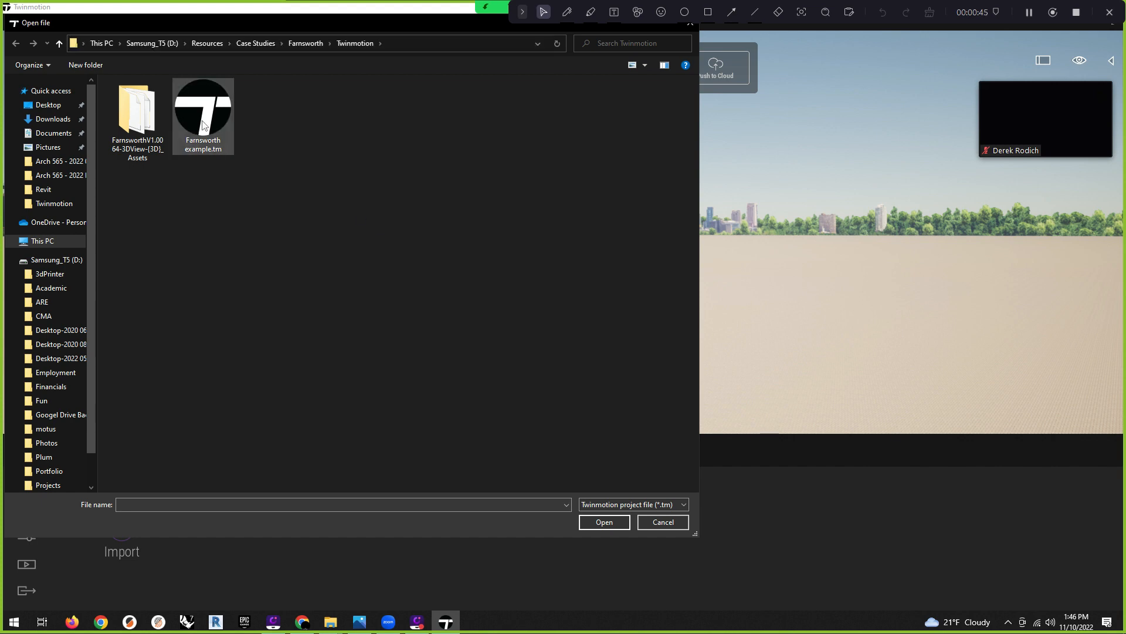
{"action": "key", "text": "super+e"}
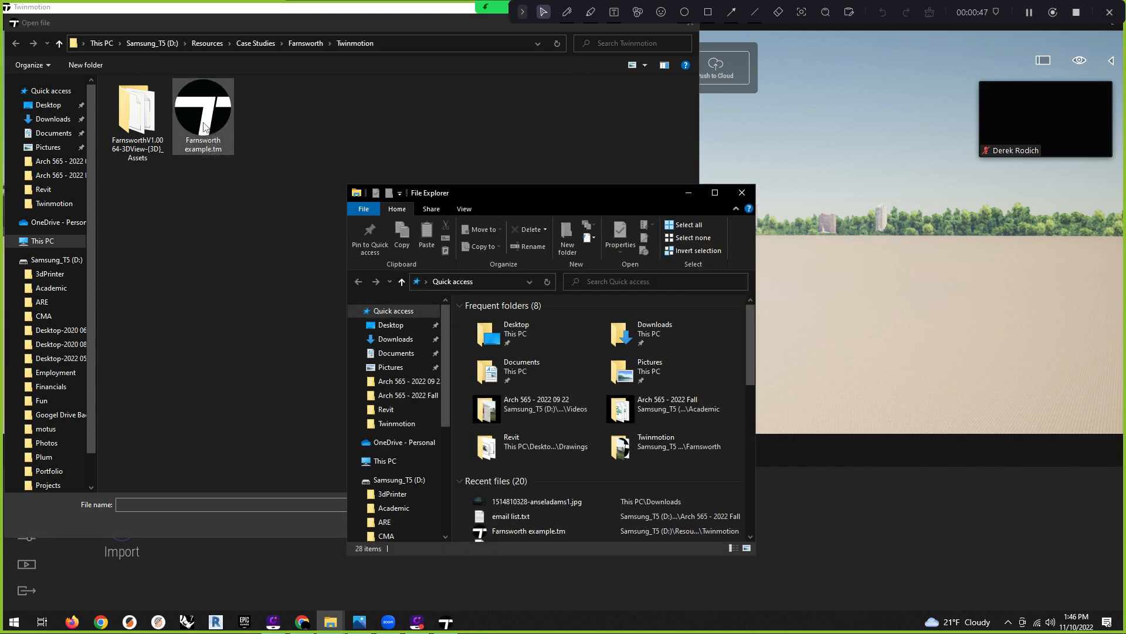
Collapse the meeting's video thumbnail and move it and the recorder's annotation toolbar onto the taskbar
{"action": "mouse_move", "coordinate": [1086, 82]}
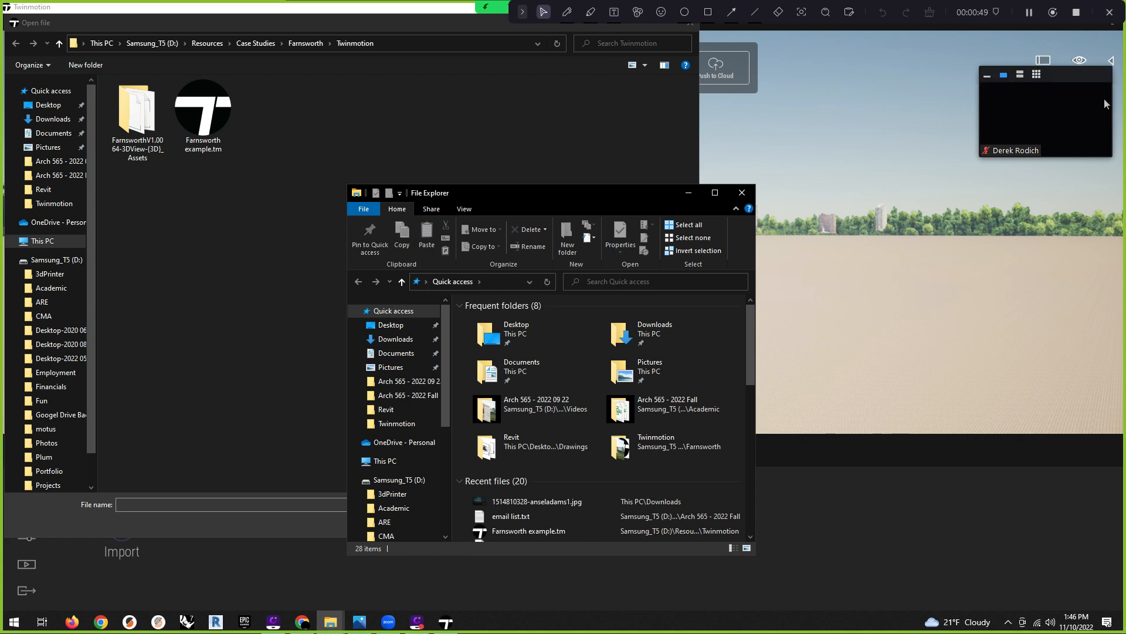
{"action": "left_click", "coordinate": [987, 75]}
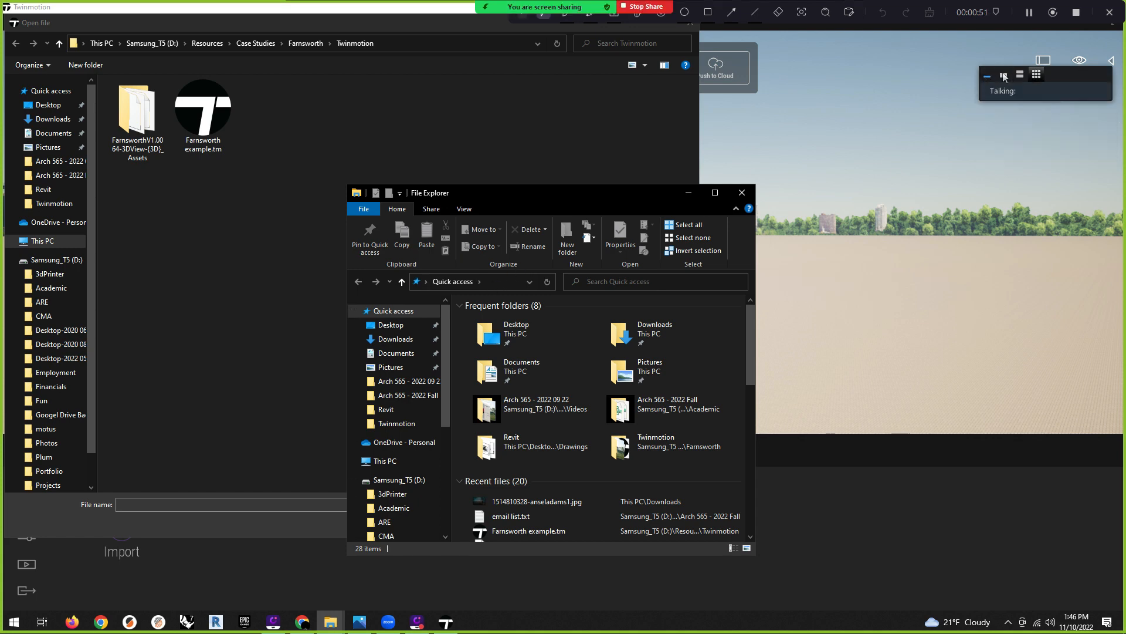
{"action": "left_click_drag", "start_coordinate": [1068, 77], "coordinate": [849, 625]}
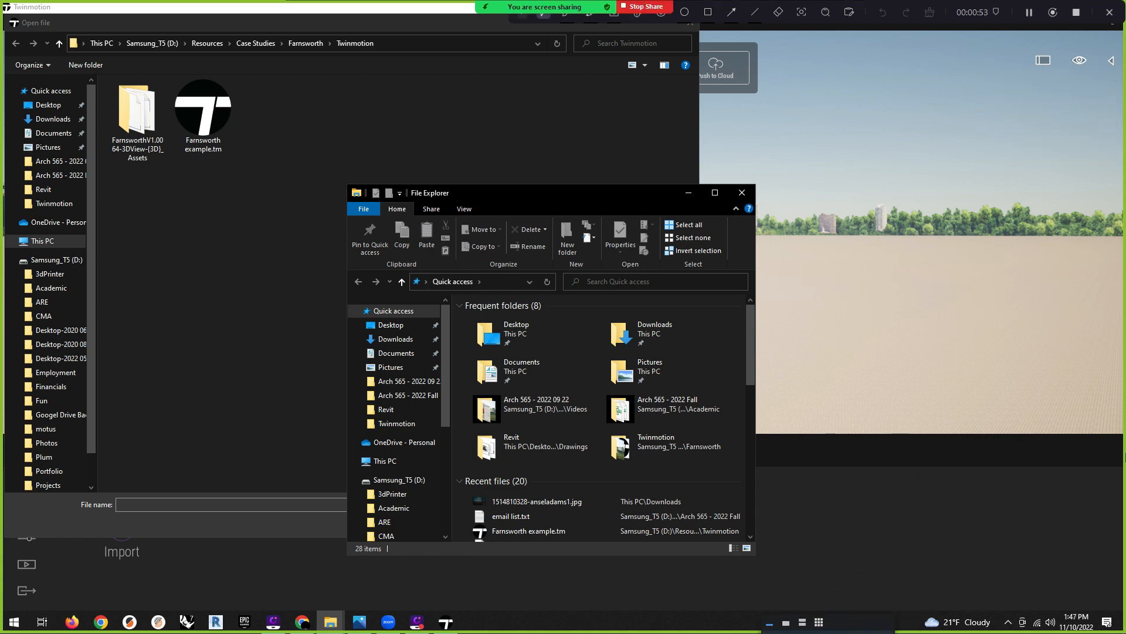
{"action": "left_click_drag", "start_coordinate": [868, 9], "coordinate": [824, 616]}
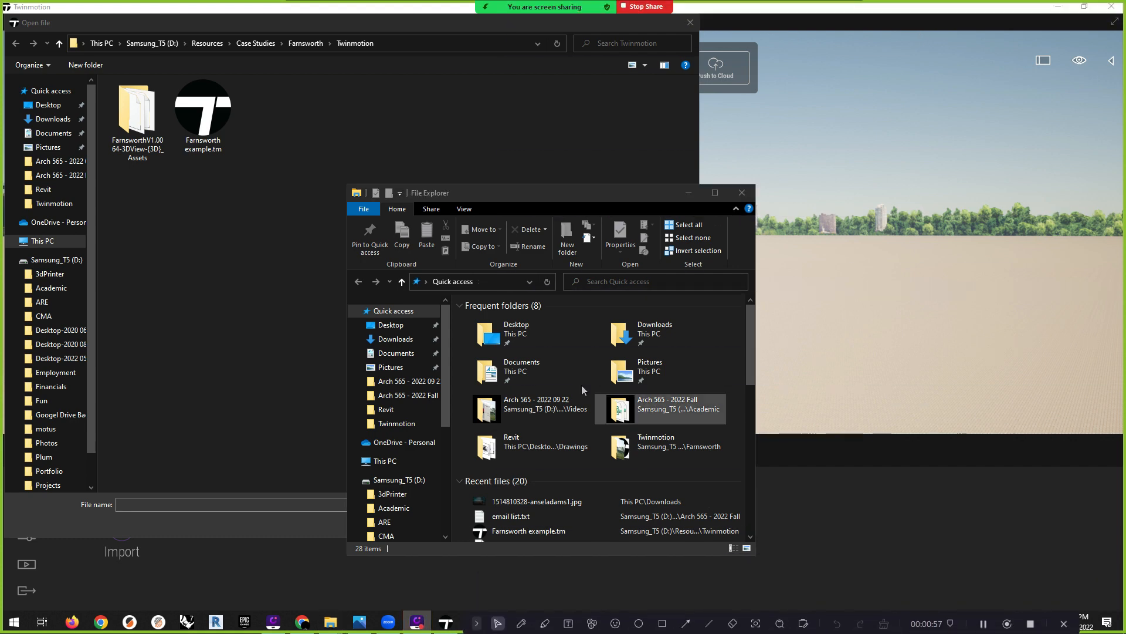
Go to the copied Farnsworth\Twinmotion folder path in File Explorer and maximize the window
{"action": "left_click", "coordinate": [495, 283]}
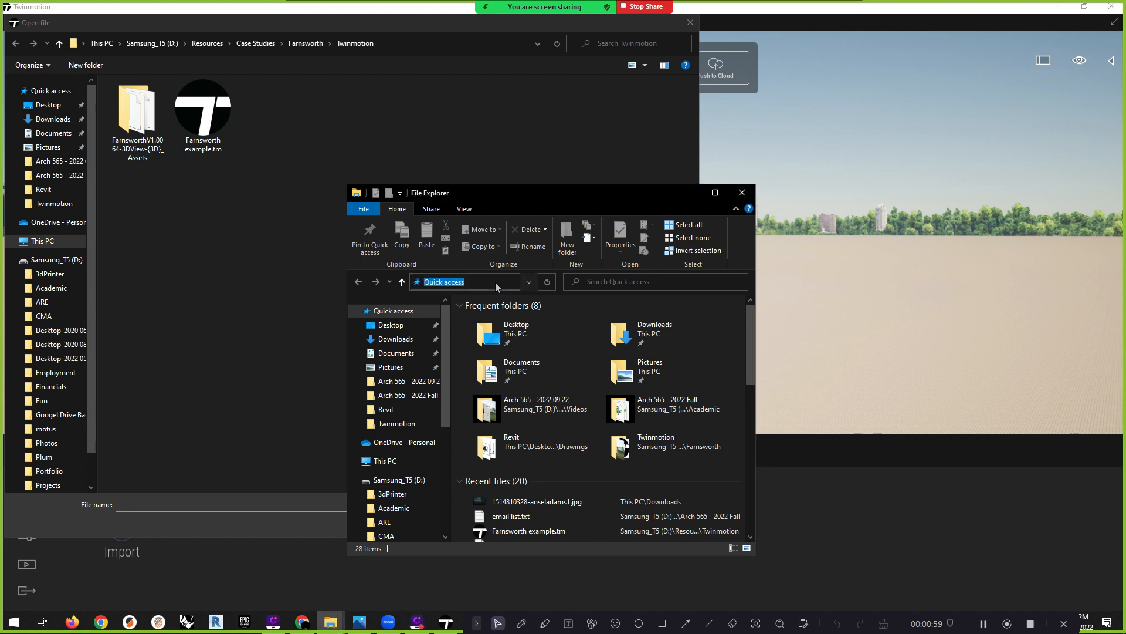
{"action": "key", "text": "ctrl+v"}
{"action": "key", "text": "Return"}
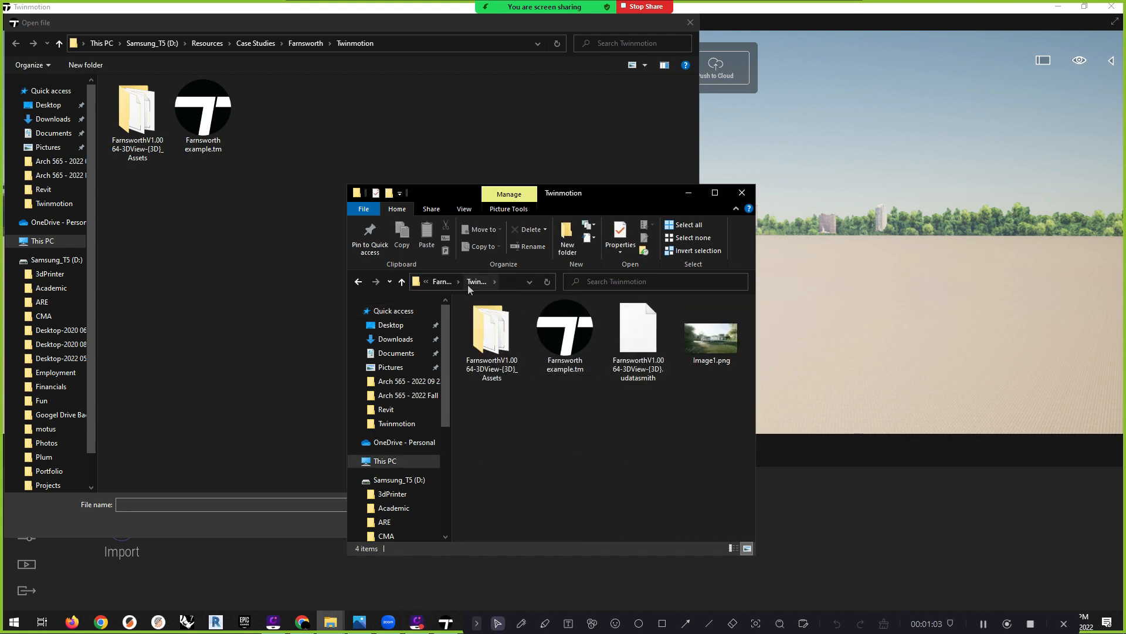
{"action": "left_click", "coordinate": [359, 281]}
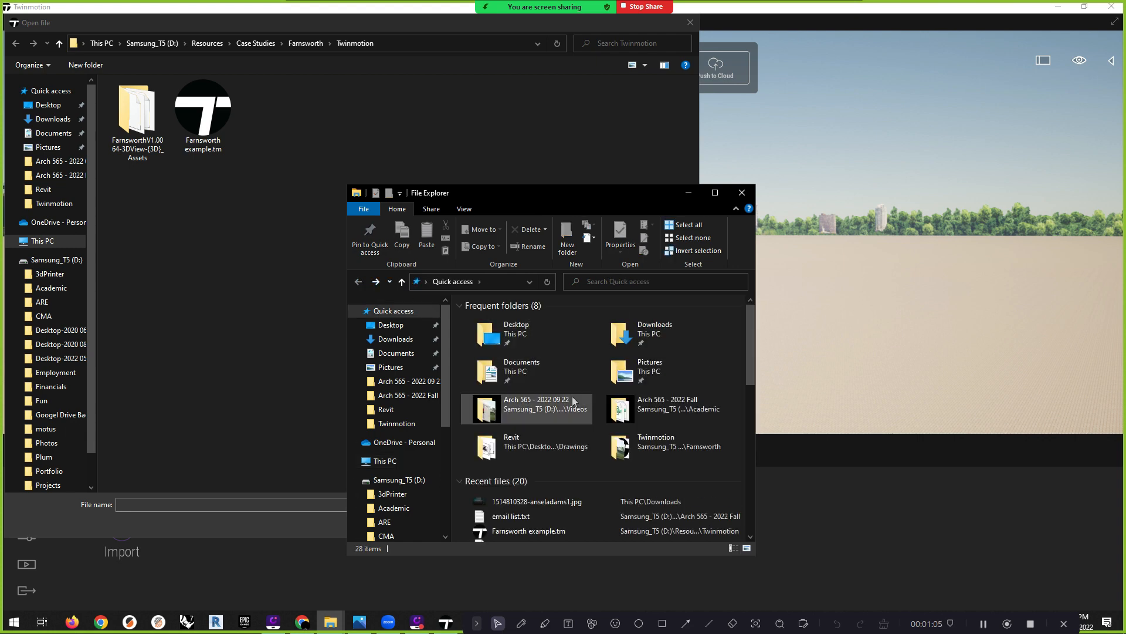
{"action": "left_click", "coordinate": [375, 282]}
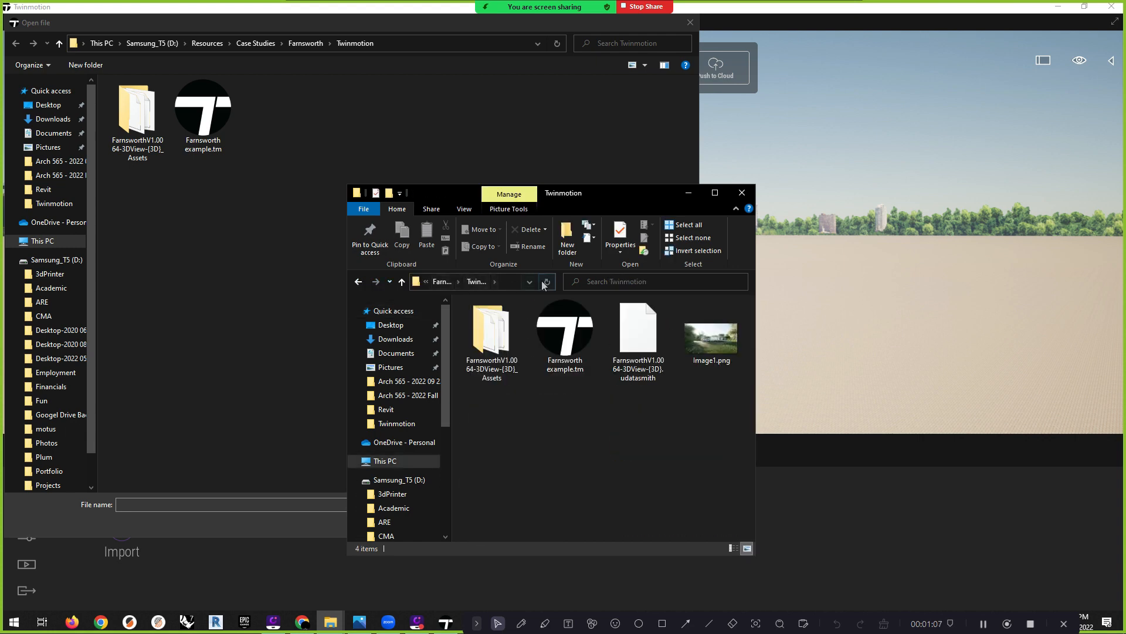
{"action": "left_click", "coordinate": [715, 192]}
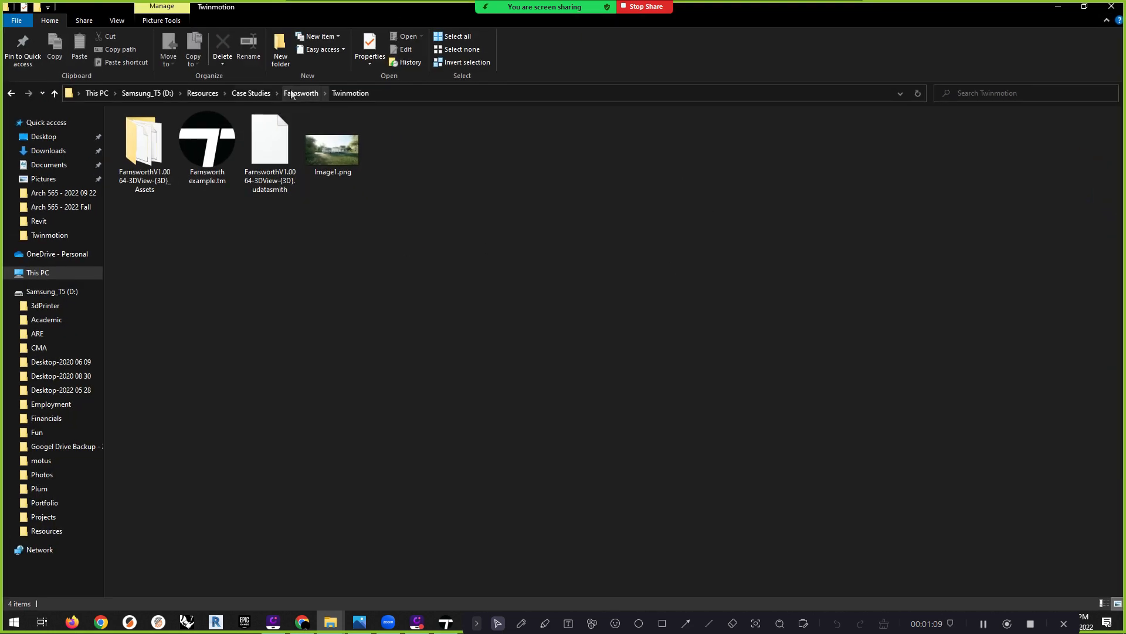
Open inspiration.pdf from the Farnsworth folder and examine the photo of the house on page 2
{"action": "left_click", "coordinate": [292, 94]}
{"action": "double_click", "coordinate": [143, 353]}
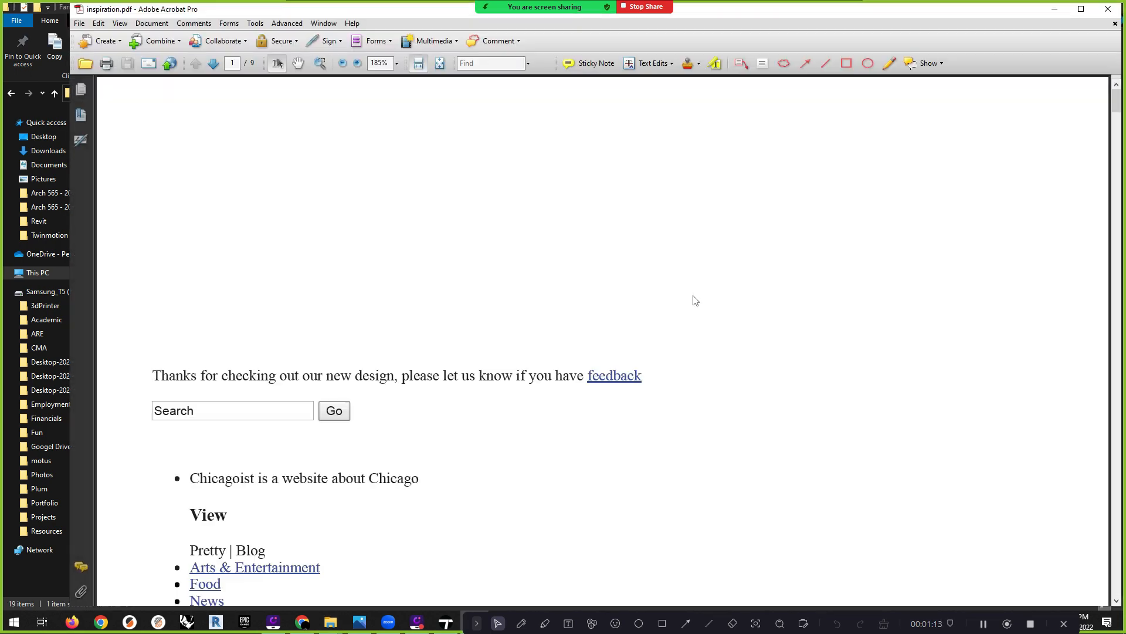
{"action": "scroll", "coordinate": [469, 235], "scroll_direction": "down", "scroll_amount": 15}
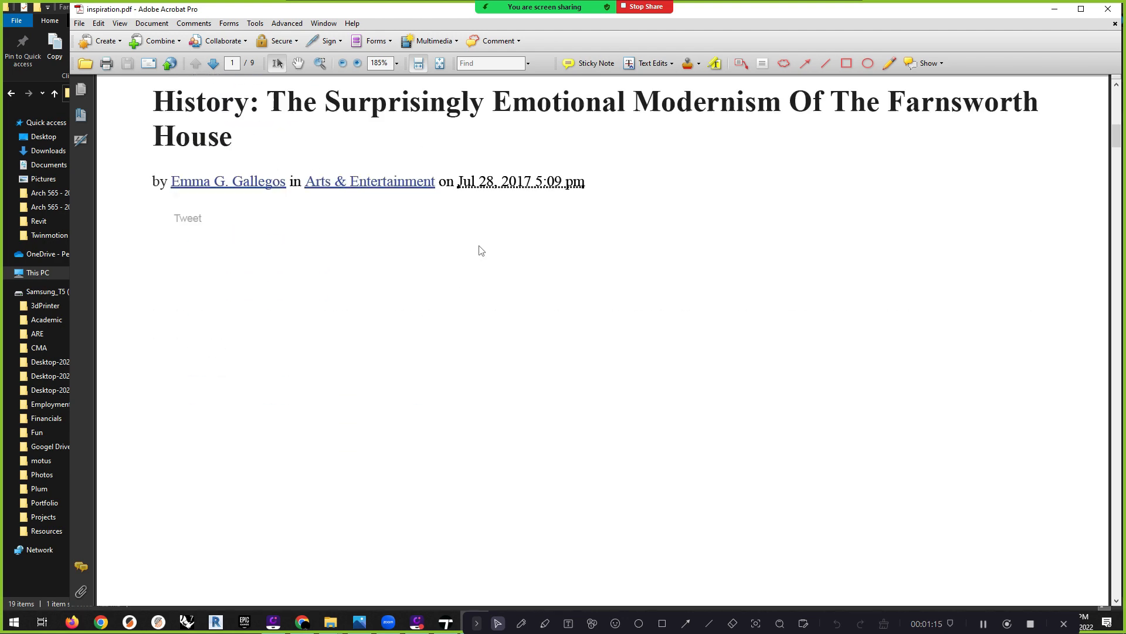
{"action": "scroll", "coordinate": [479, 248], "scroll_direction": "down", "scroll_amount": 5}
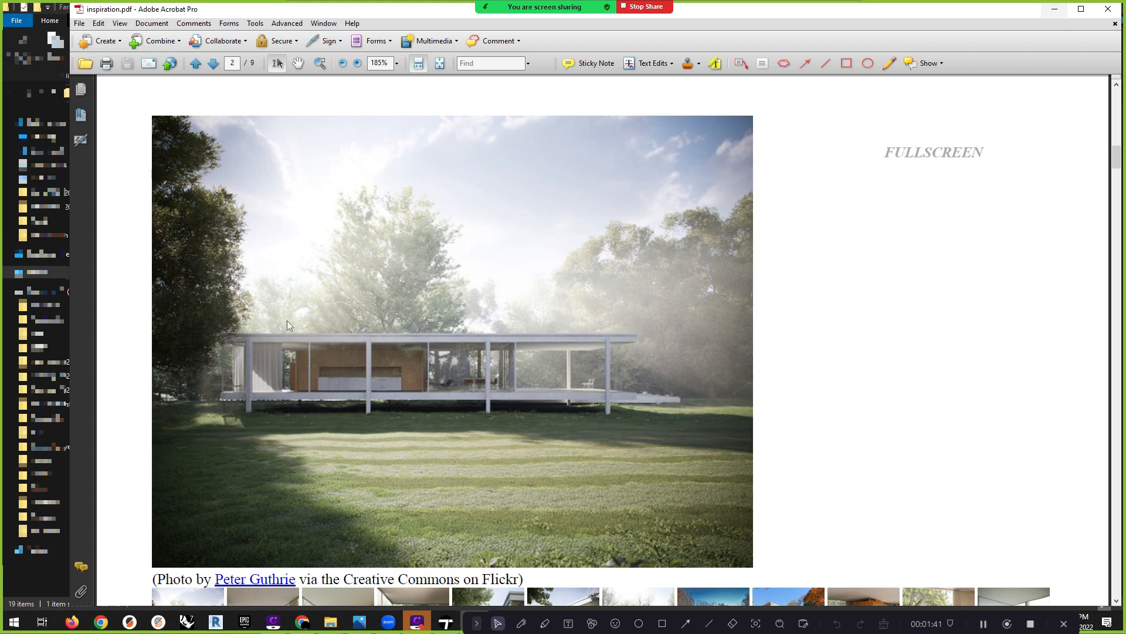
{"action": "left_click", "coordinate": [1048, 12]}
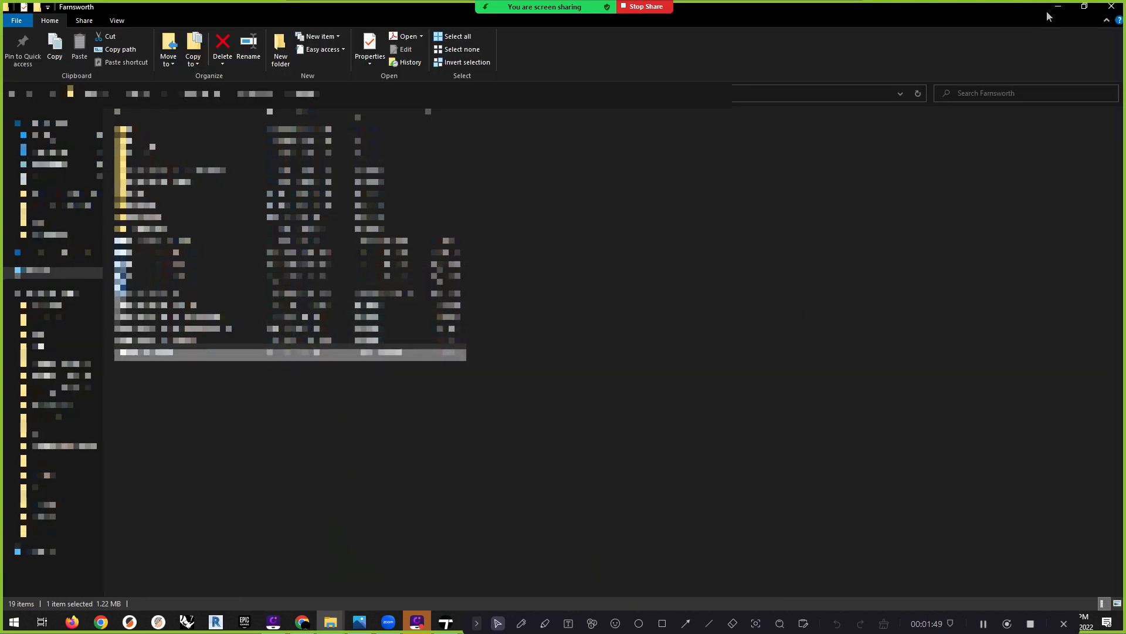
Switch back to Twinmotion, open the project Farnsworth example.tm and hide the navigation panel
{"action": "left_click", "coordinate": [446, 622]}
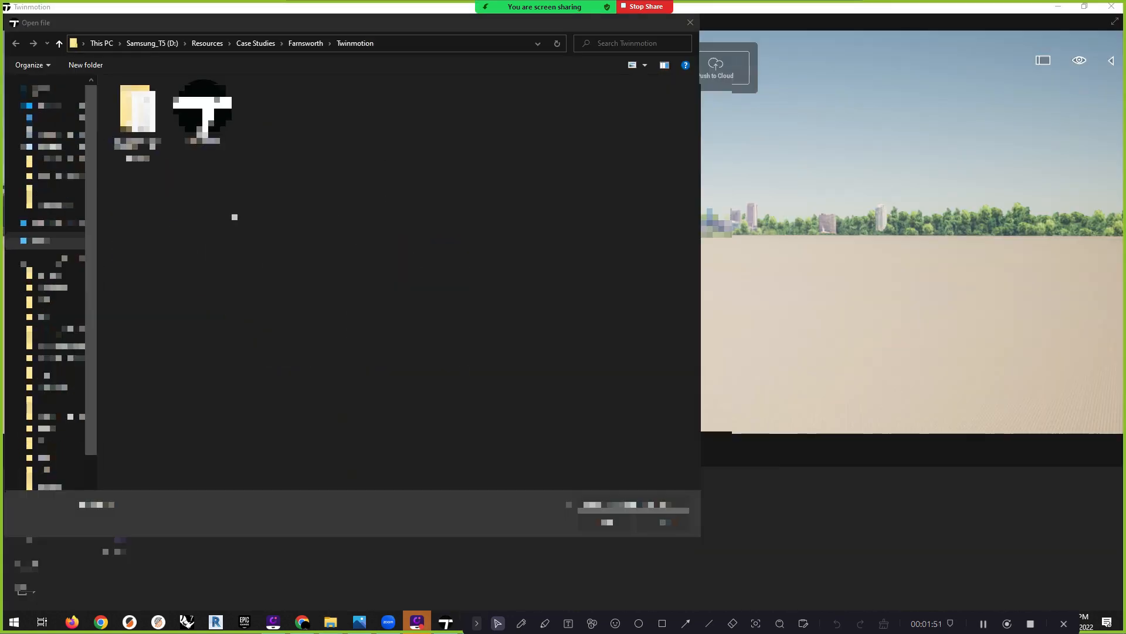
{"action": "double_click", "coordinate": [202, 117]}
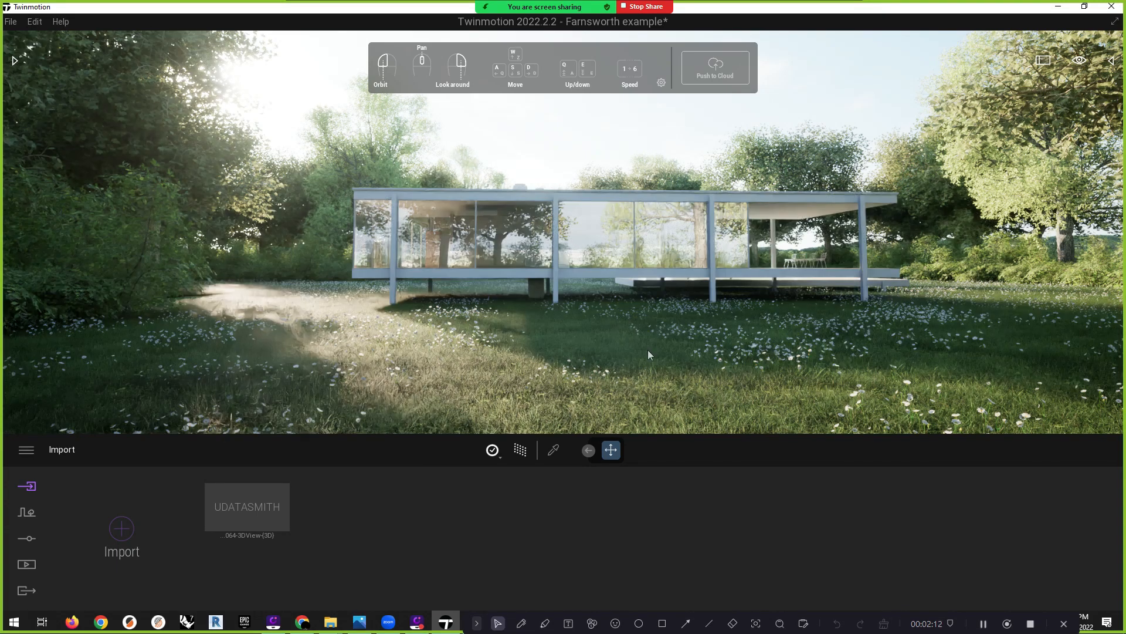
{"action": "left_click", "coordinate": [663, 83]}
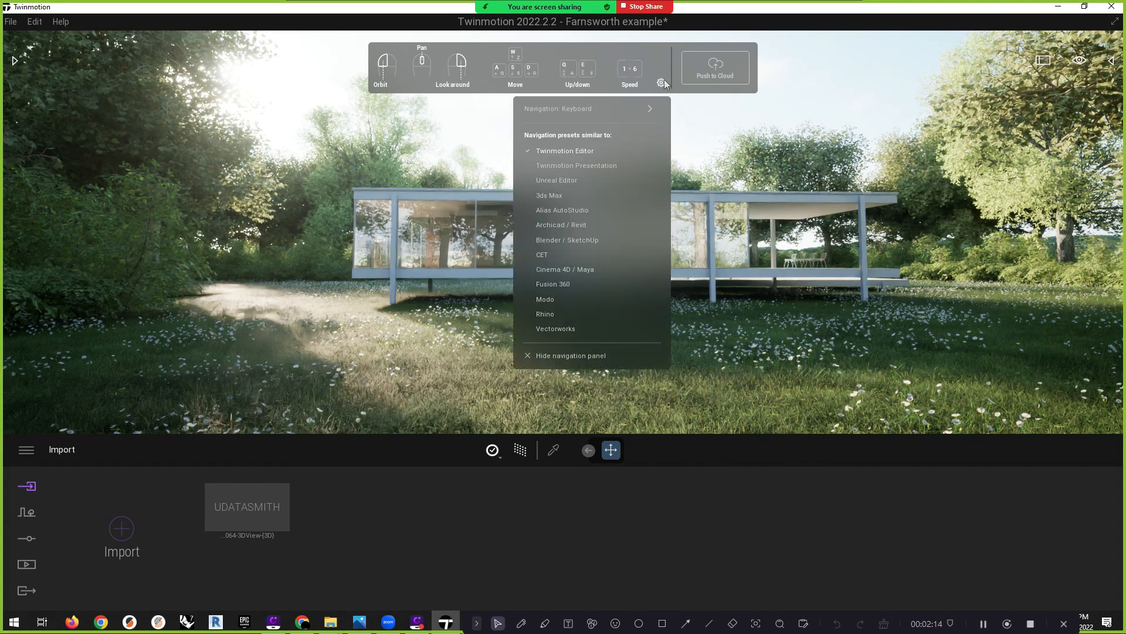
{"action": "left_click", "coordinate": [552, 355]}
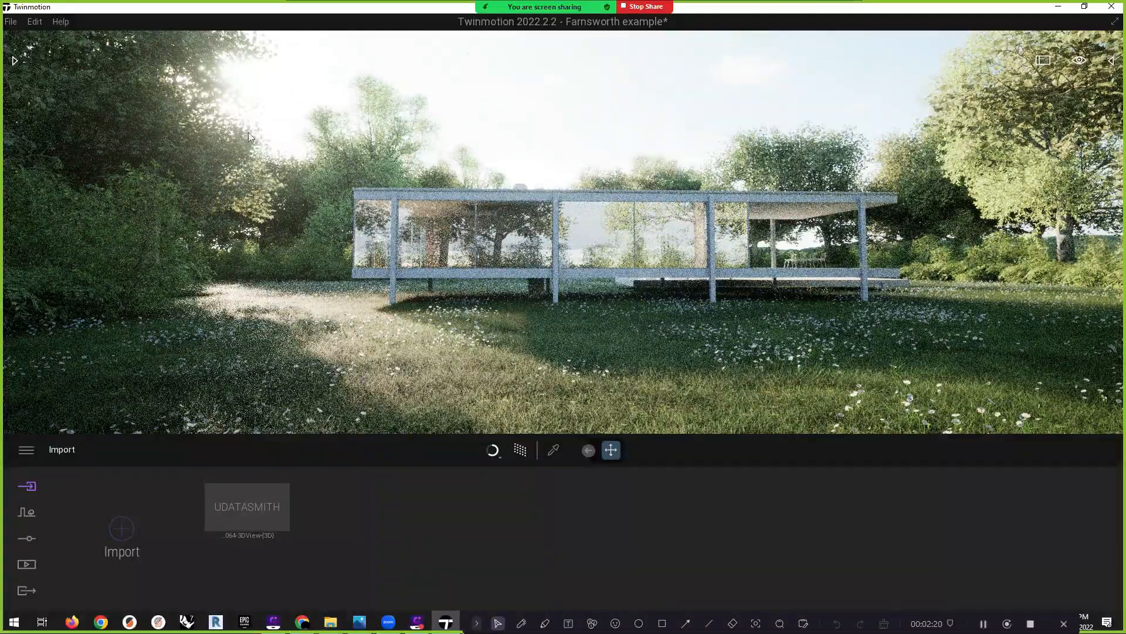
Try Sky Light HDRI intensities of 5.12 and 0.42 in the environment's lighting settings
{"action": "left_click", "coordinate": [27, 539]}
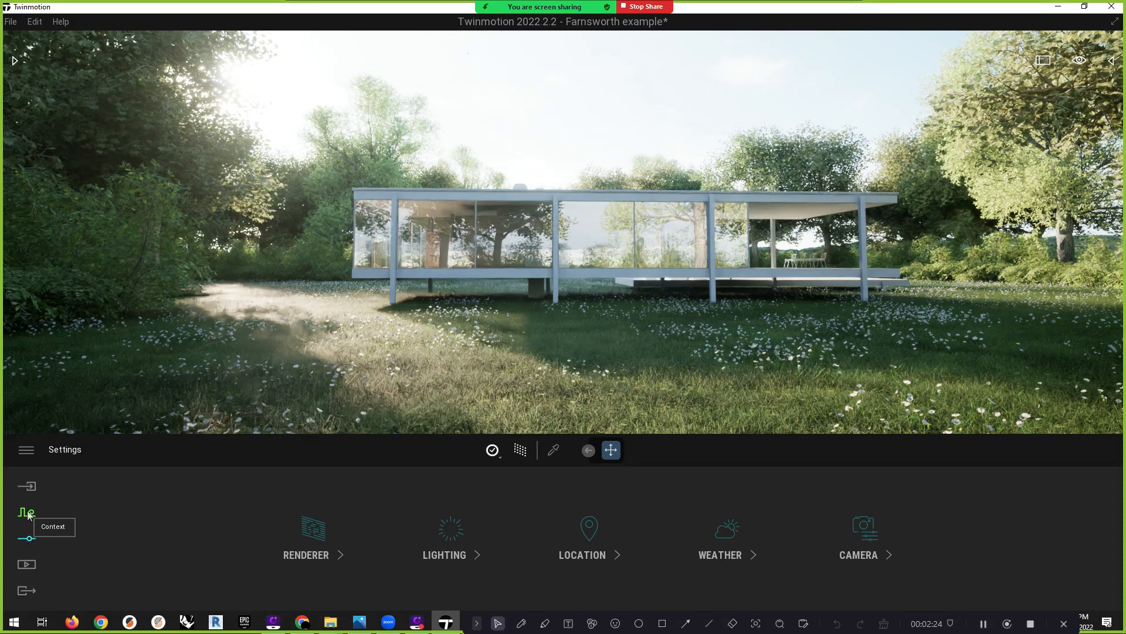
{"action": "left_click", "coordinate": [459, 559]}
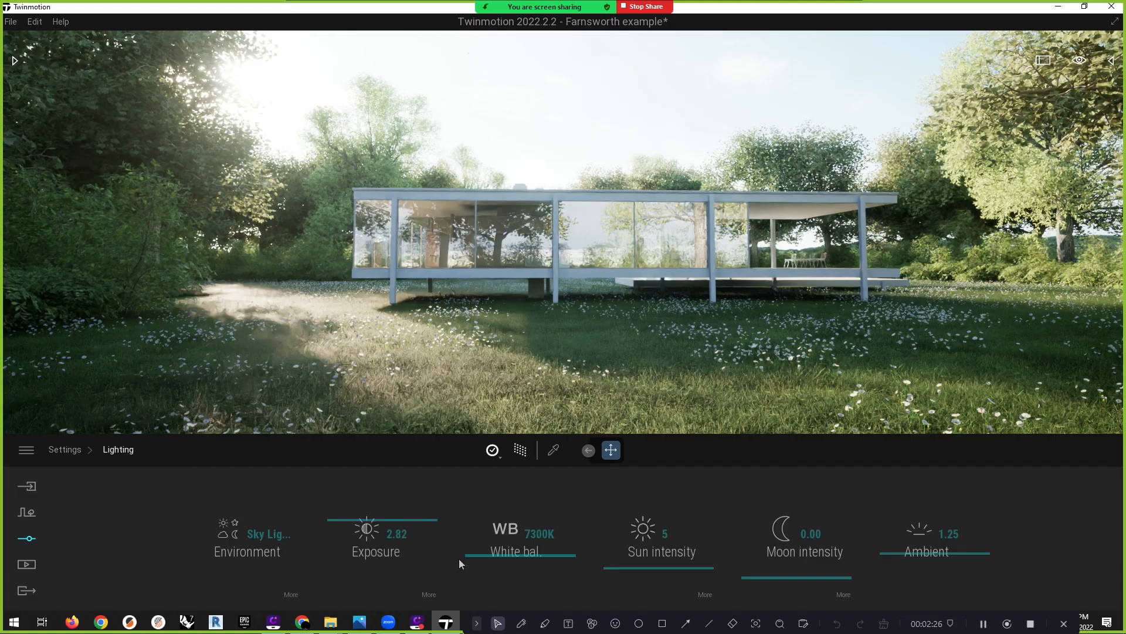
{"action": "left_click", "coordinate": [288, 594]}
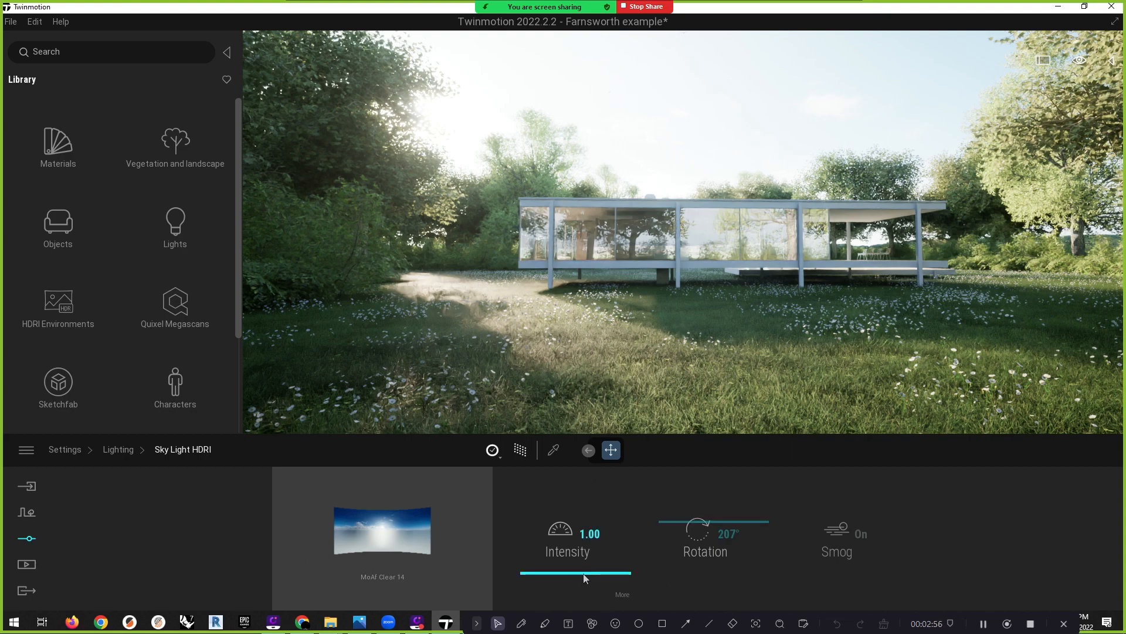
{"action": "left_click_drag", "start_coordinate": [583, 573], "coordinate": [582, 555]}
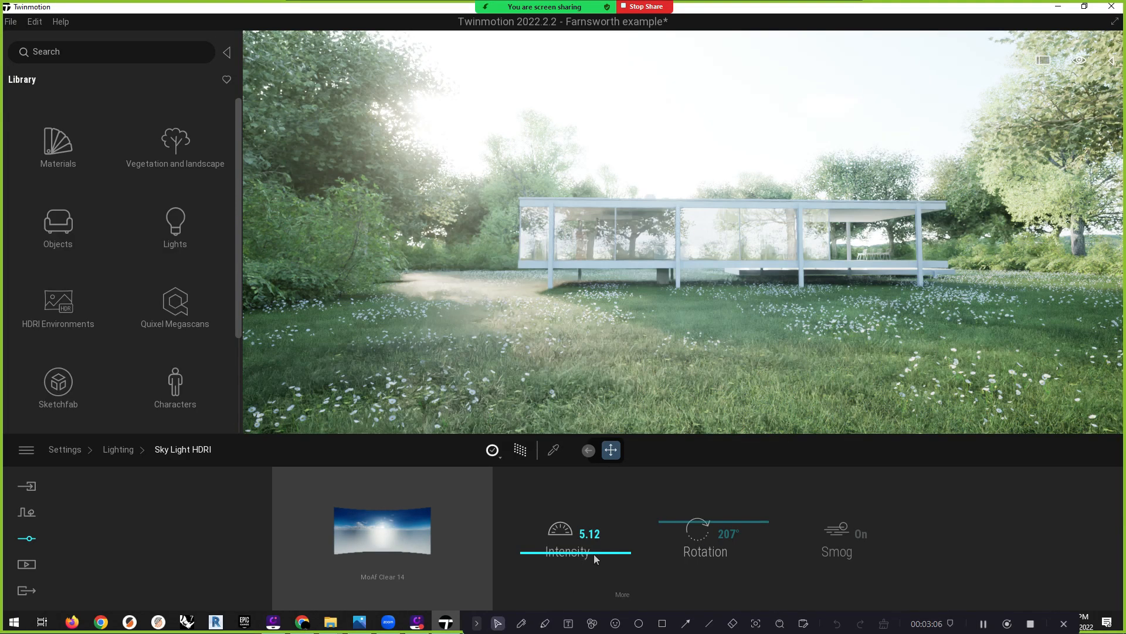
{"action": "left_click_drag", "start_coordinate": [594, 553], "coordinate": [599, 577]}
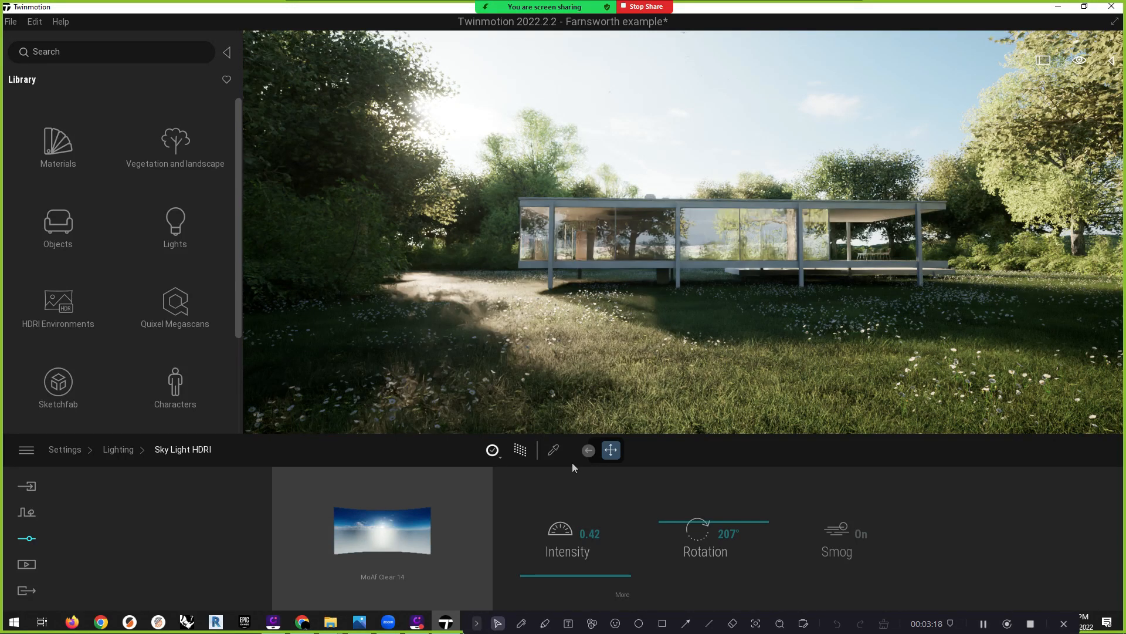
Set the Sky Light HDRI intensity to 1.00
{"action": "left_click_drag", "start_coordinate": [588, 572], "coordinate": [589, 574]}
{"action": "left_click", "coordinate": [590, 534]}
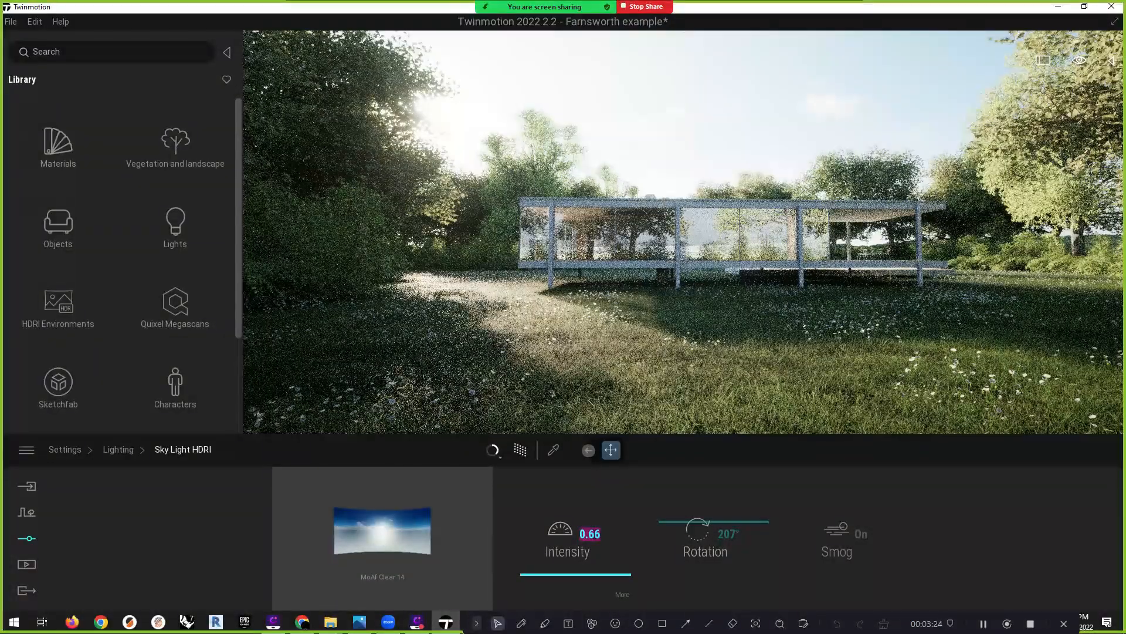
{"action": "type", "text": "1.00"}
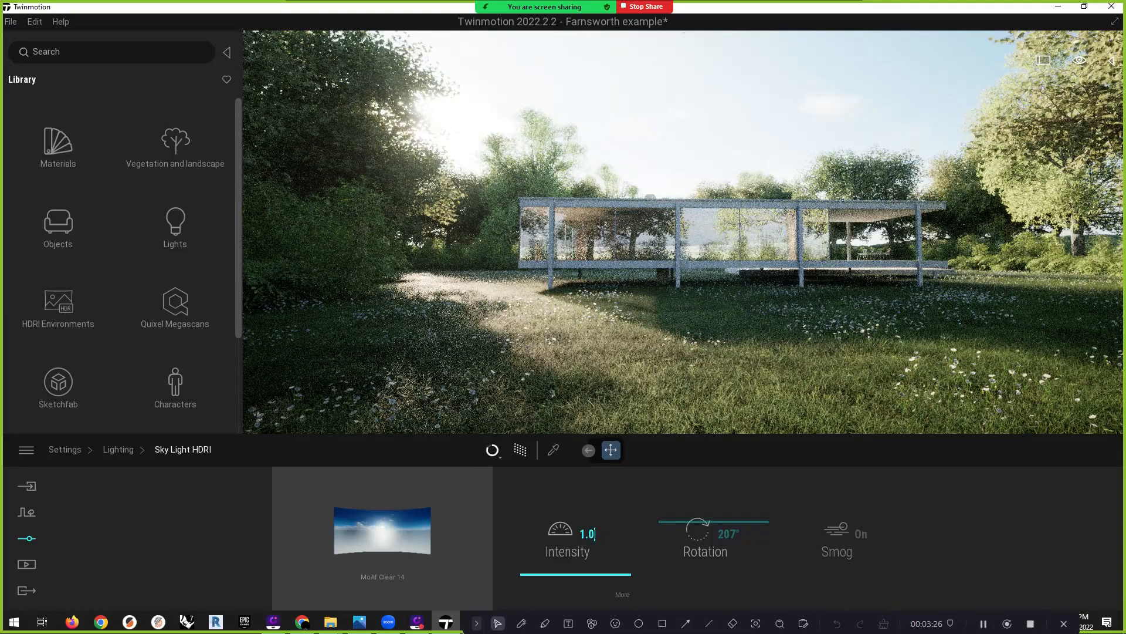
{"action": "key", "text": "Return"}
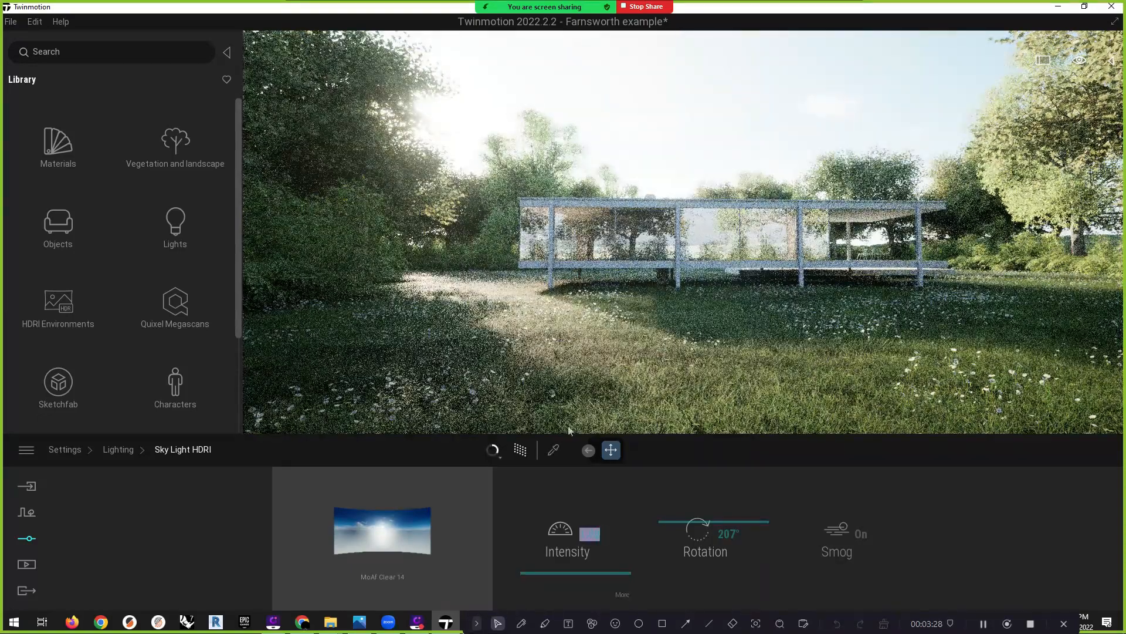
Lower the exposure in the lighting settings to 0.47
{"action": "left_click", "coordinate": [26, 539]}
{"action": "left_click", "coordinate": [449, 556]}
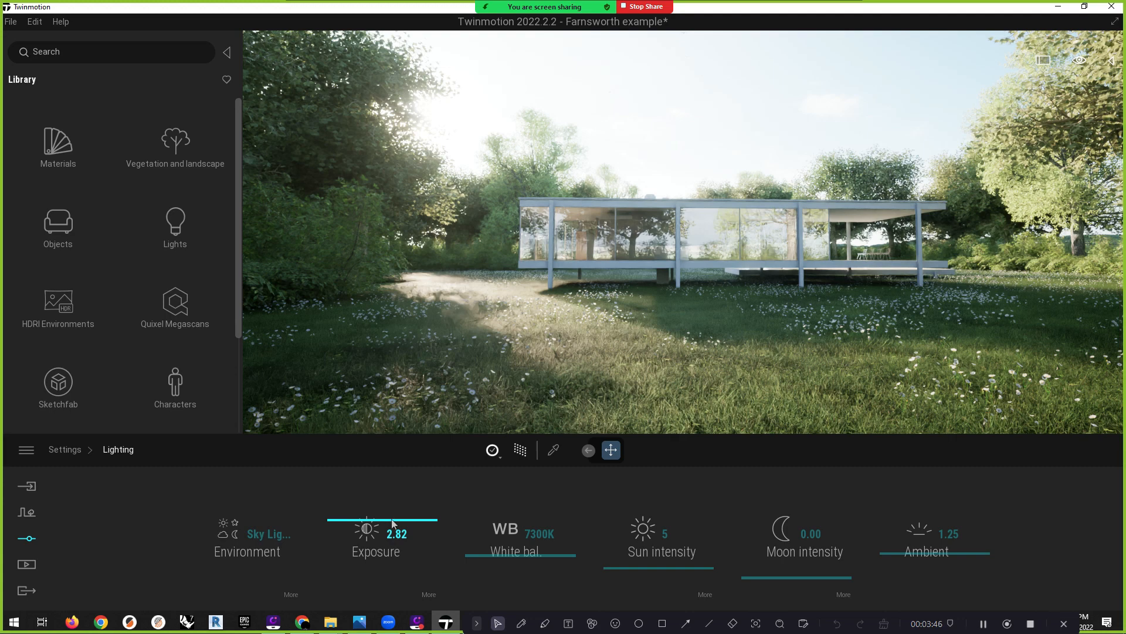
{"action": "left_click_drag", "start_coordinate": [394, 521], "coordinate": [392, 530]}
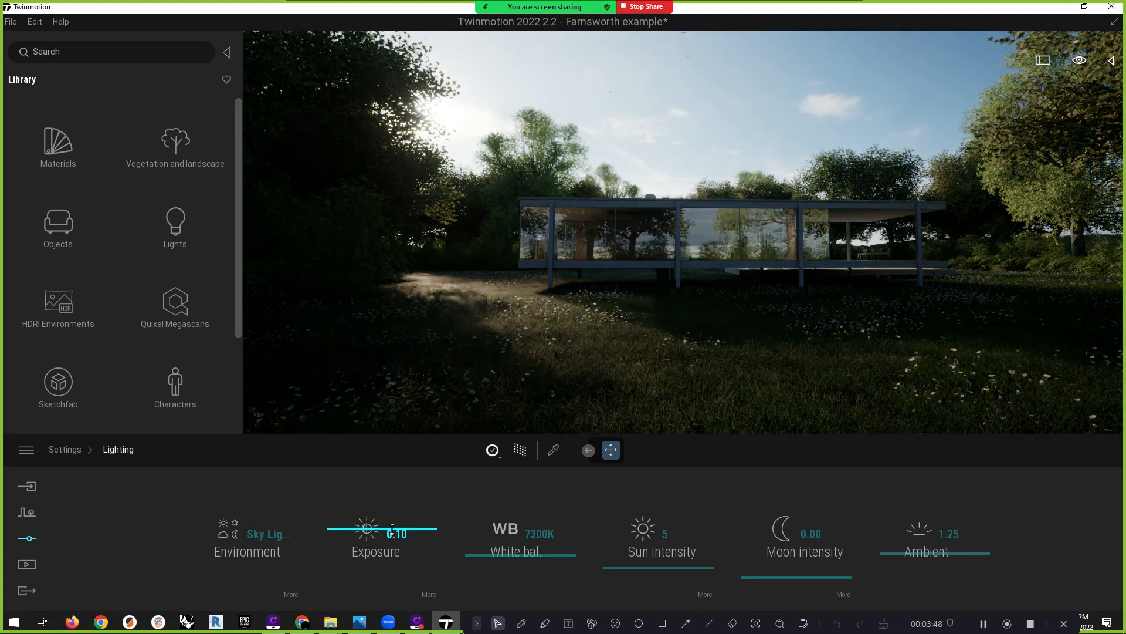
{"action": "left_click_drag", "start_coordinate": [392, 528], "coordinate": [391, 527]}
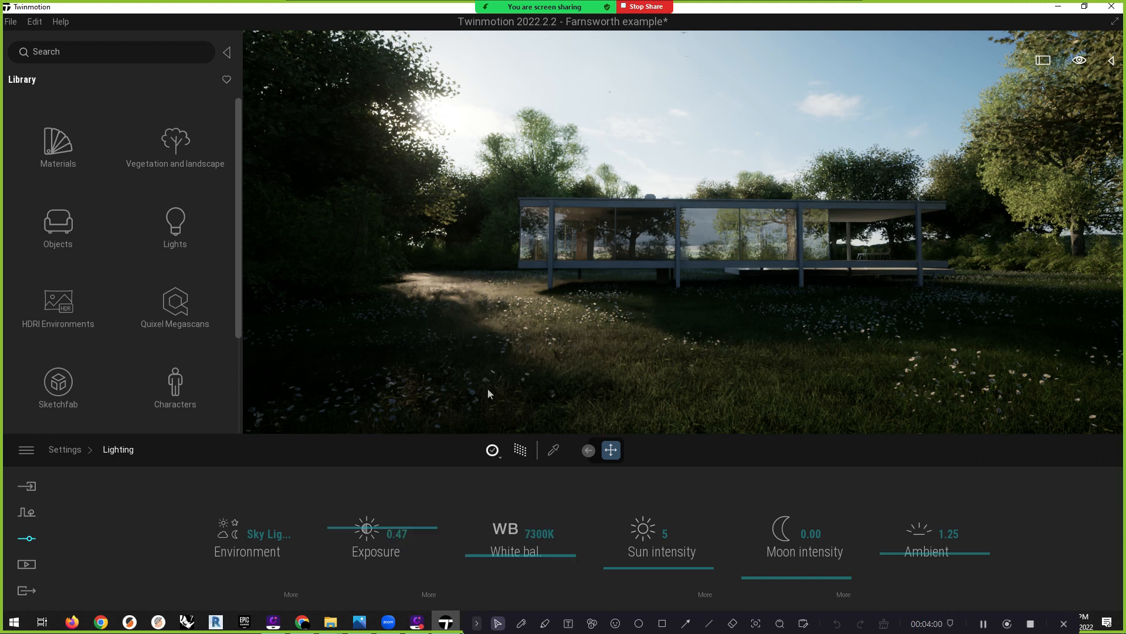
Raise the Sky Light HDRI intensity of the lighting environment to 5.73
{"action": "left_click", "coordinate": [290, 594]}
{"action": "left_click_drag", "start_coordinate": [581, 564], "coordinate": [581, 554]}
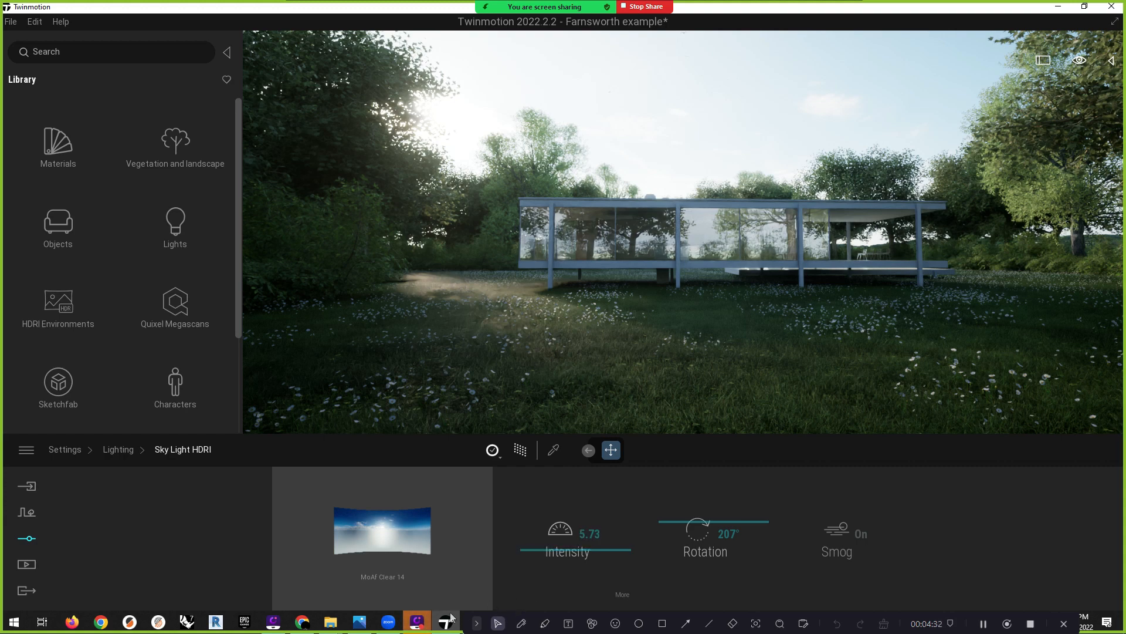
{"action": "left_click", "coordinate": [419, 622]}
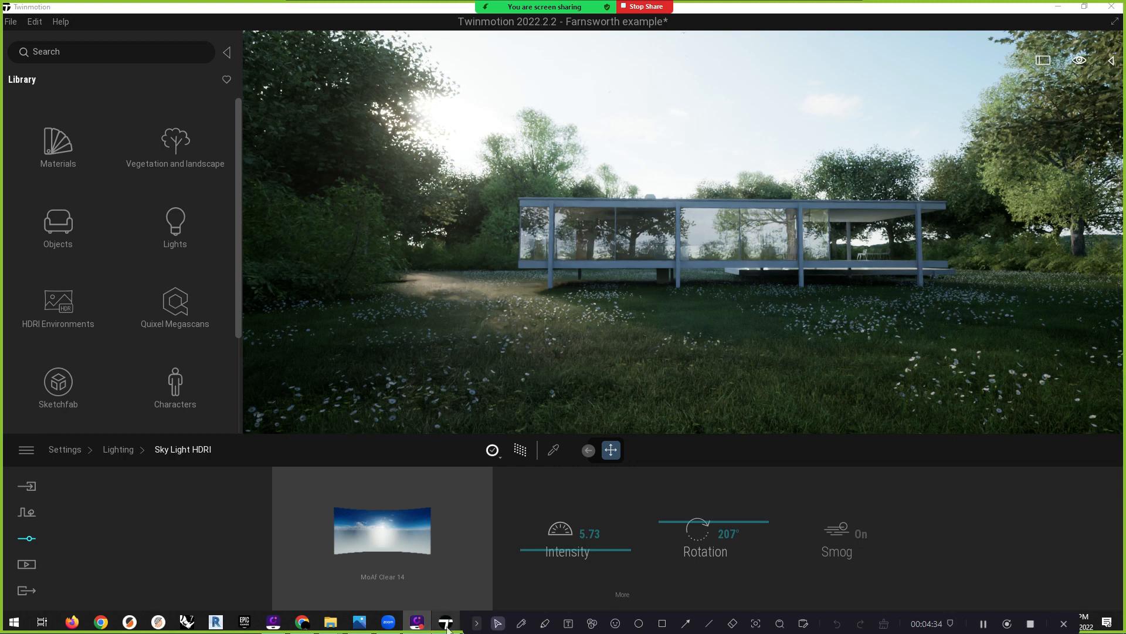
Switch to inspiration.pdf in Acrobat, examine the reference photo of the house, and return to the Twinmotion scene
{"action": "mouse_move", "coordinate": [360, 625]}
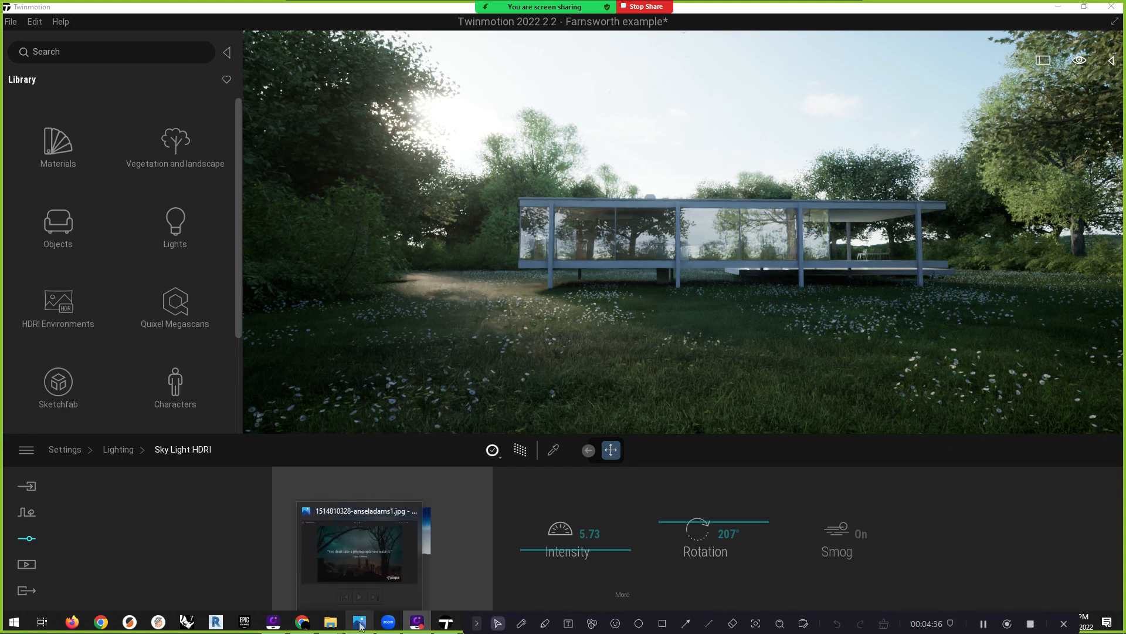
{"action": "left_click", "coordinate": [476, 623]}
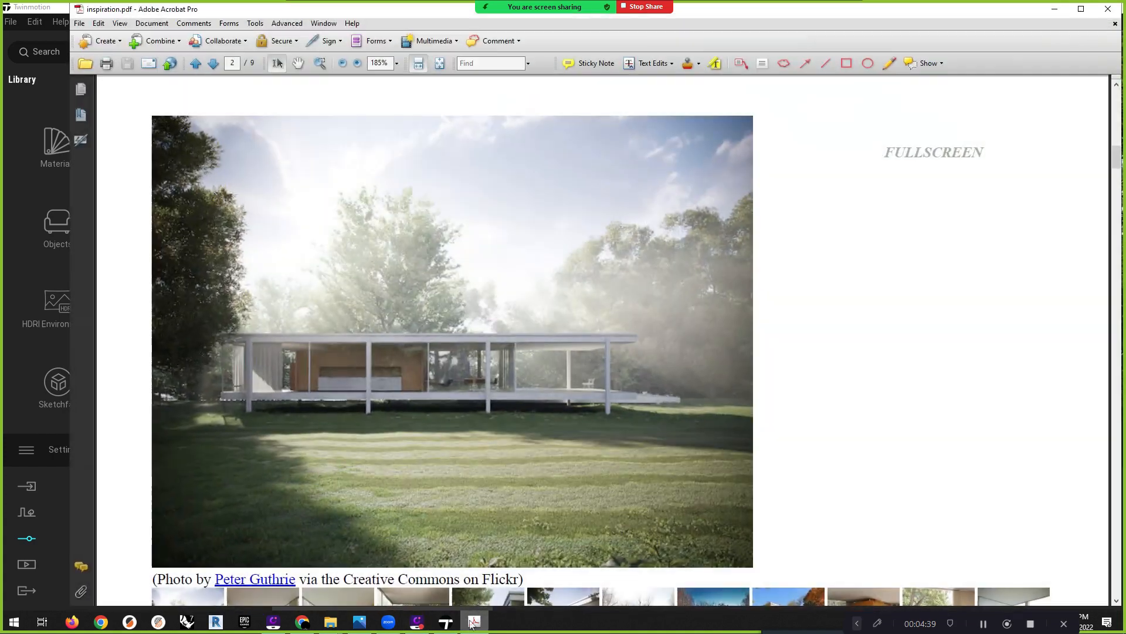
{"action": "left_click", "coordinate": [474, 622]}
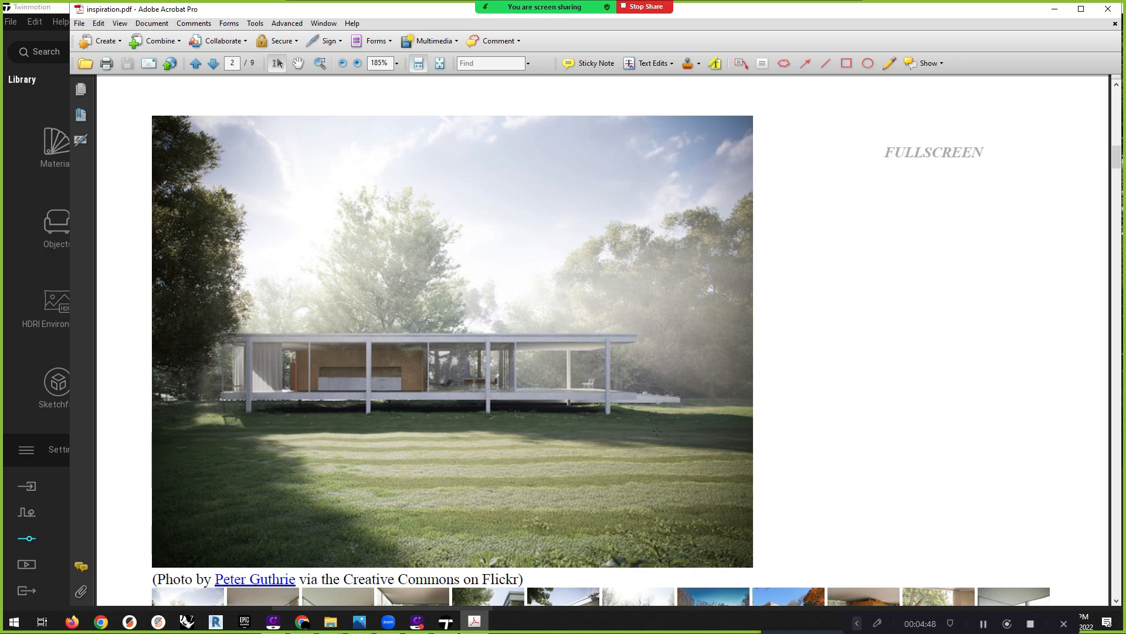
{"action": "left_click", "coordinate": [1054, 10]}
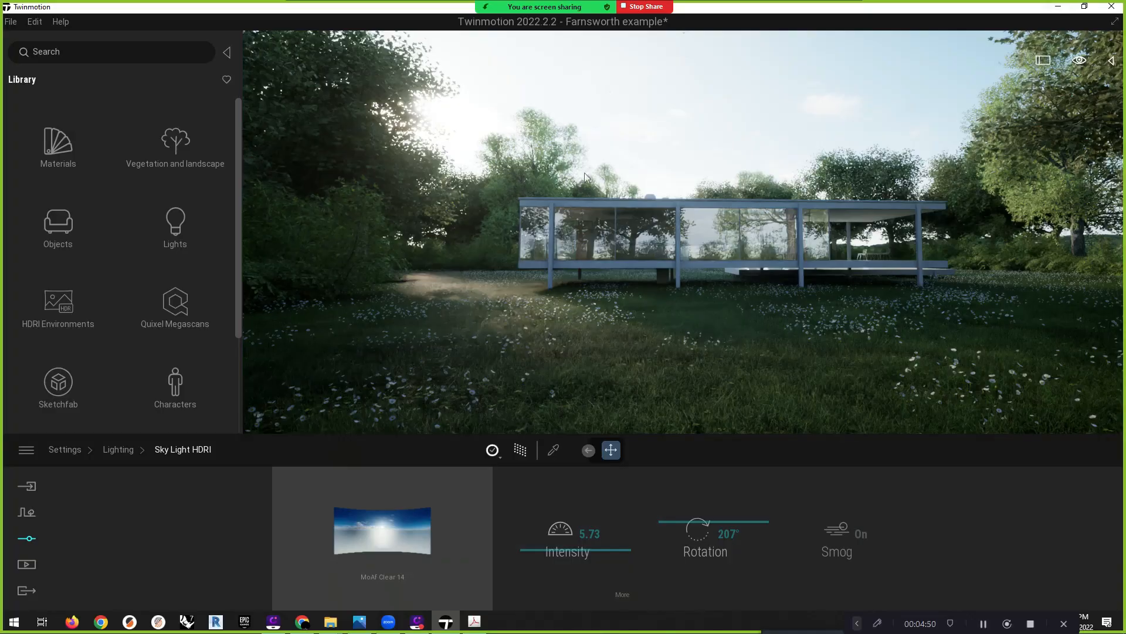
Try a Sky Light HDRI intensity of 2.47 and preview the scene with the Path Tracer
{"action": "left_click_drag", "start_coordinate": [595, 551], "coordinate": [596, 567]}
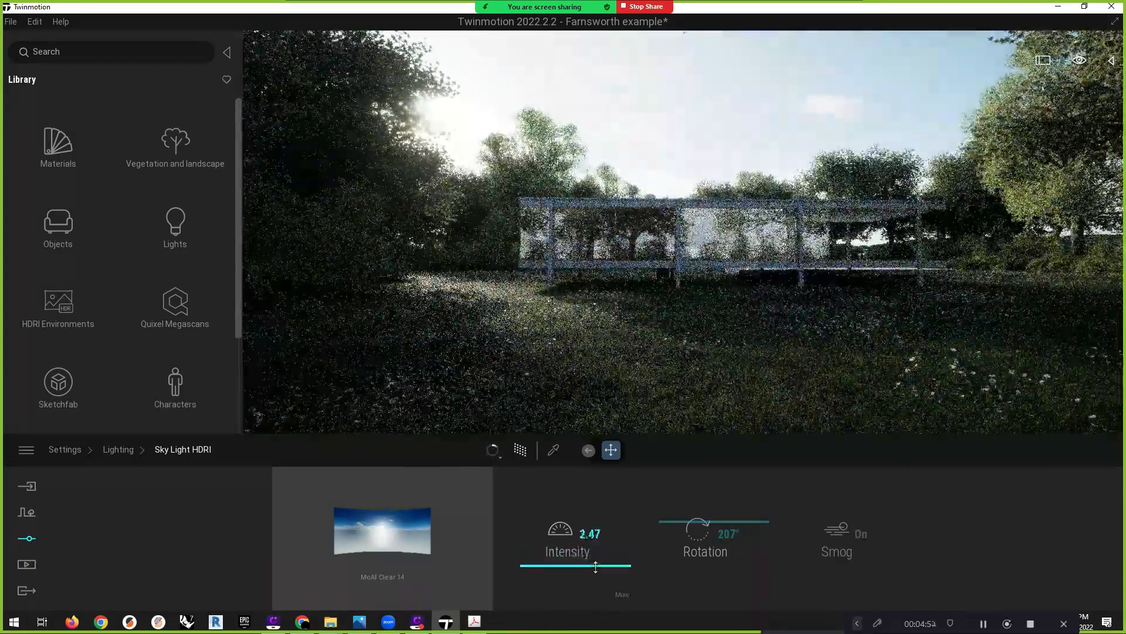
{"action": "left_click", "coordinate": [519, 450]}
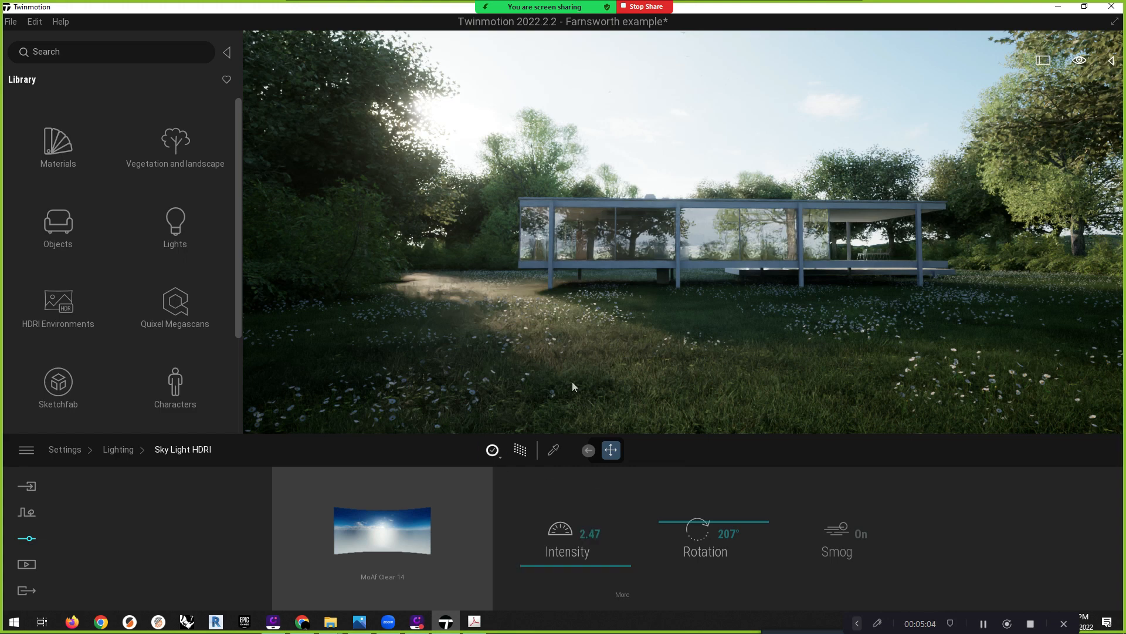
{"action": "left_click", "coordinate": [519, 450]}
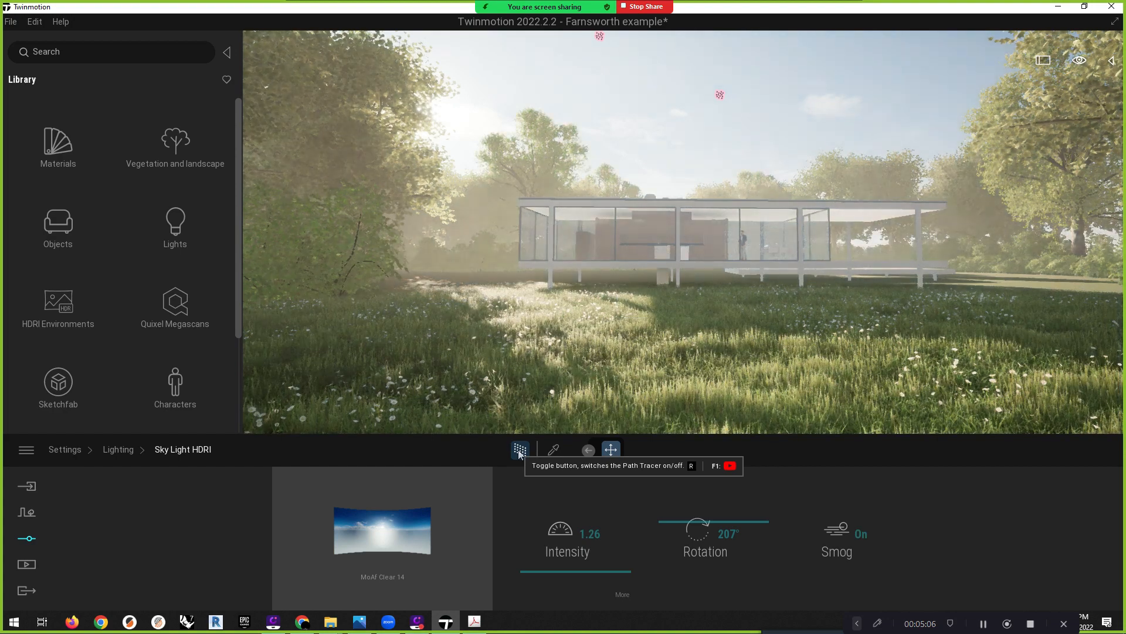
Set the Sky Light HDRI intensity to 1.00
{"action": "left_click", "coordinate": [590, 534]}
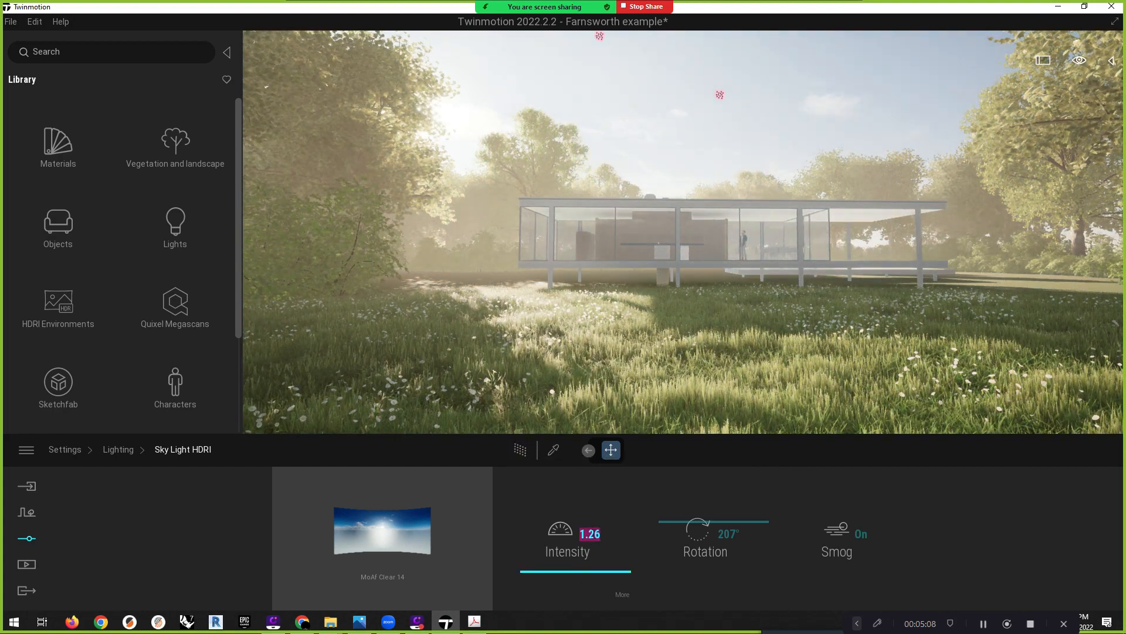
{"action": "type", "text": "1.00"}
{"action": "key", "text": "Return"}
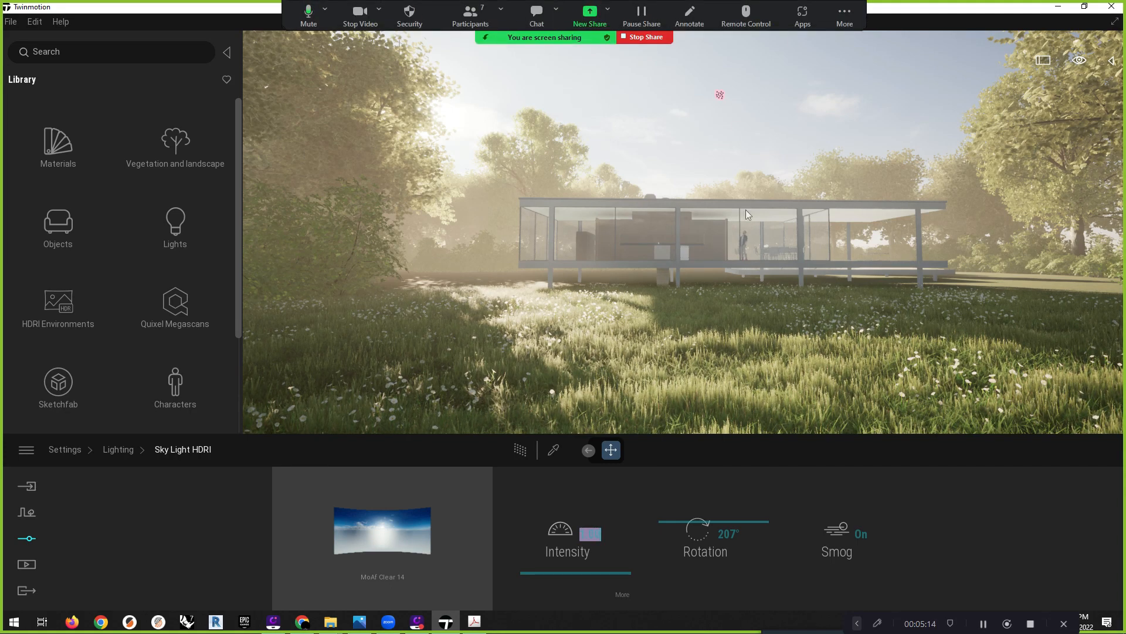
Compare the lit scene with the Path Tracer on and off
{"action": "left_click", "coordinate": [26, 513]}
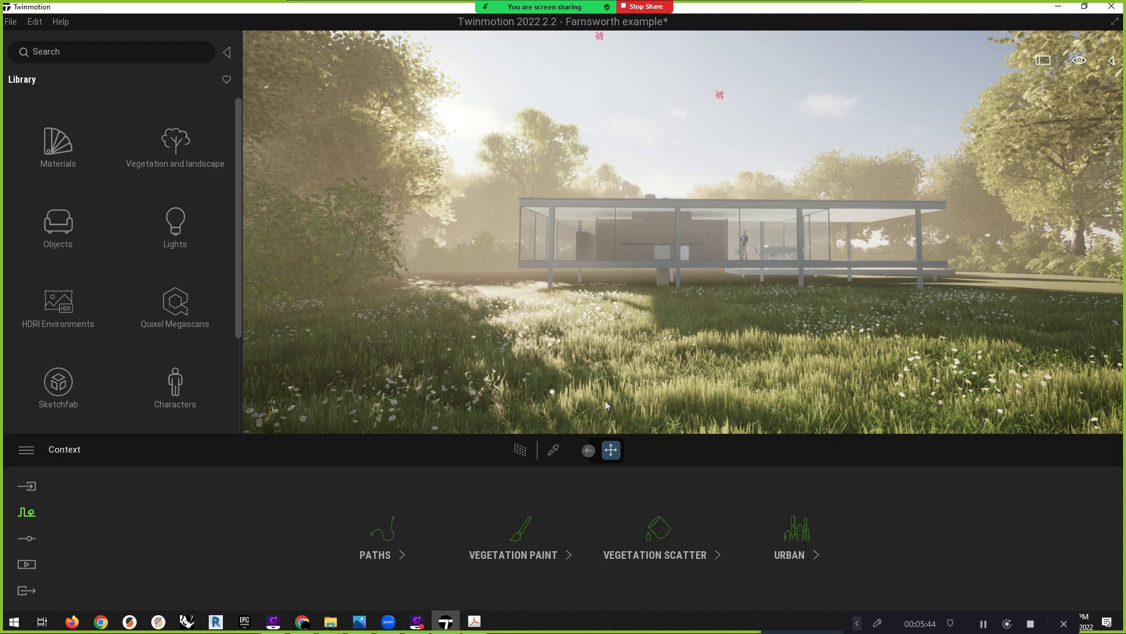
{"action": "left_click", "coordinate": [520, 450]}
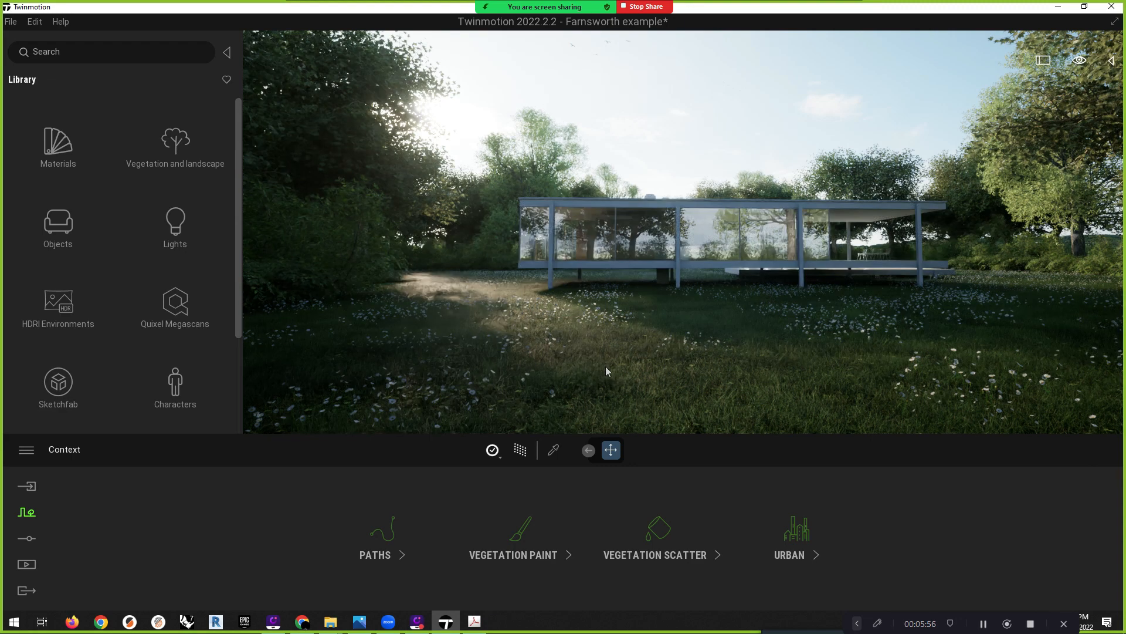
{"action": "left_click", "coordinate": [521, 451]}
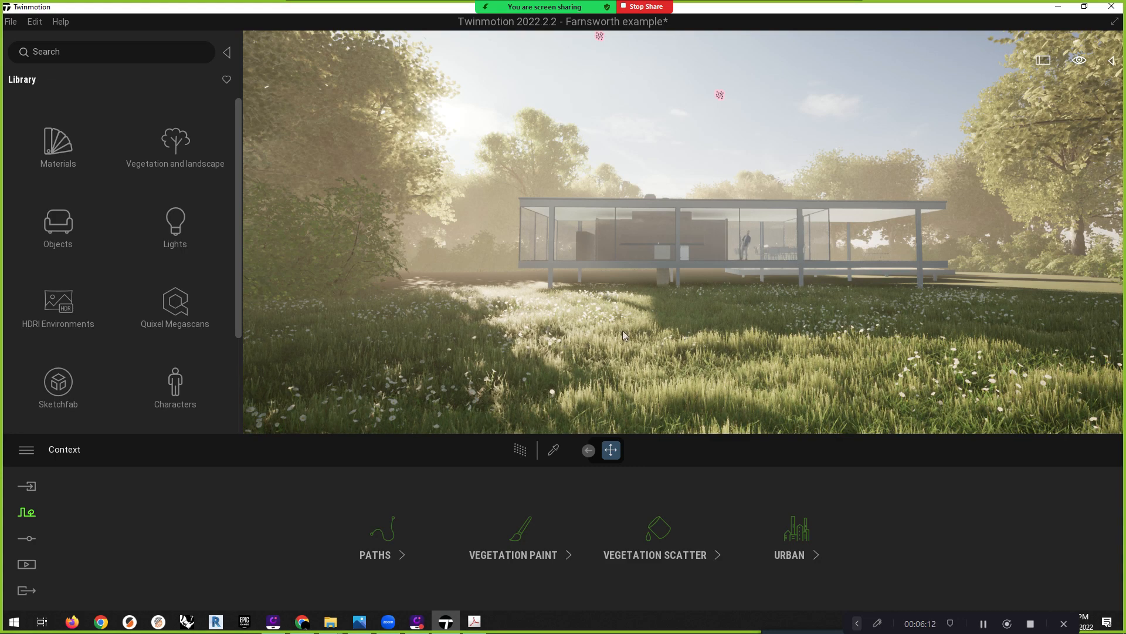
Try cloudy weather in the scene's weather settings and return it to full sun
{"action": "left_click", "coordinate": [32, 540]}
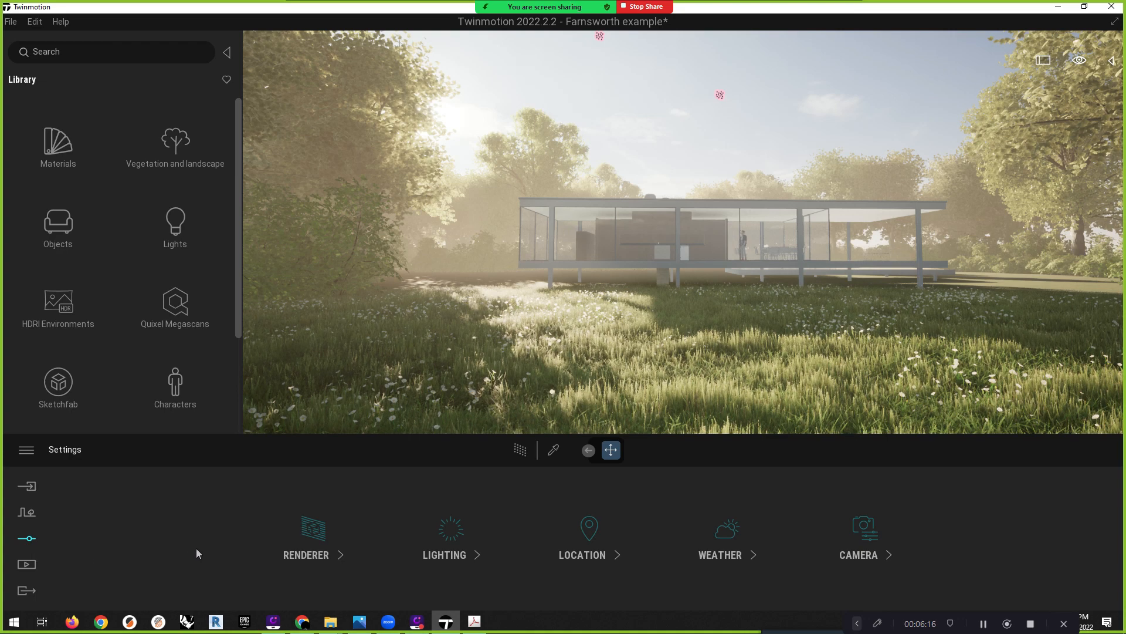
{"action": "left_click", "coordinate": [733, 555]}
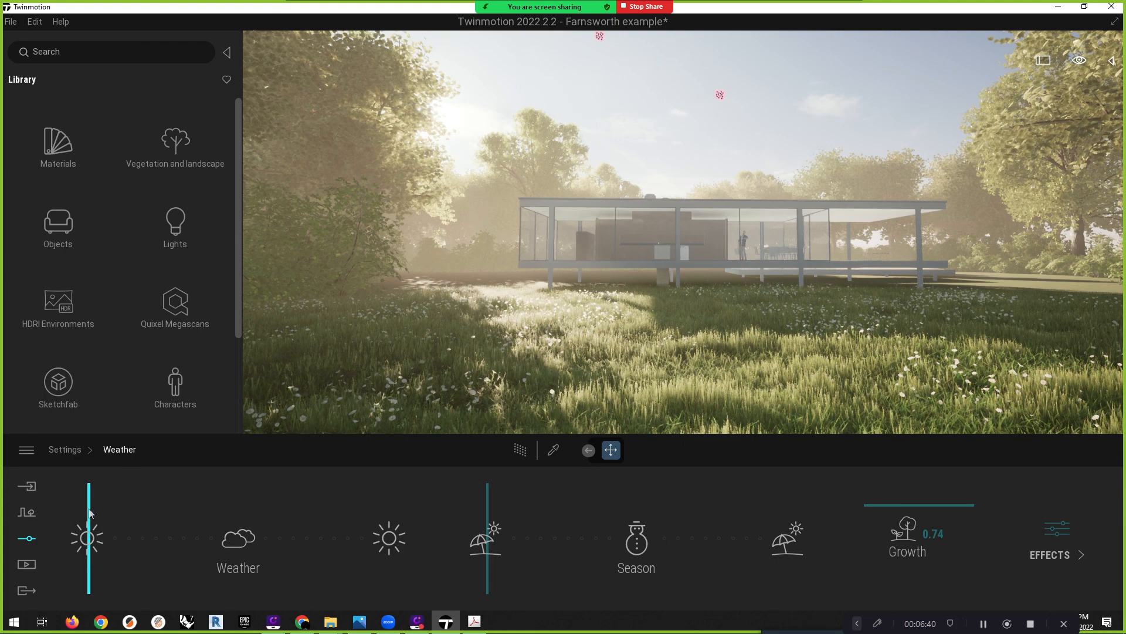
{"action": "left_click_drag", "start_coordinate": [96, 506], "coordinate": [248, 507]}
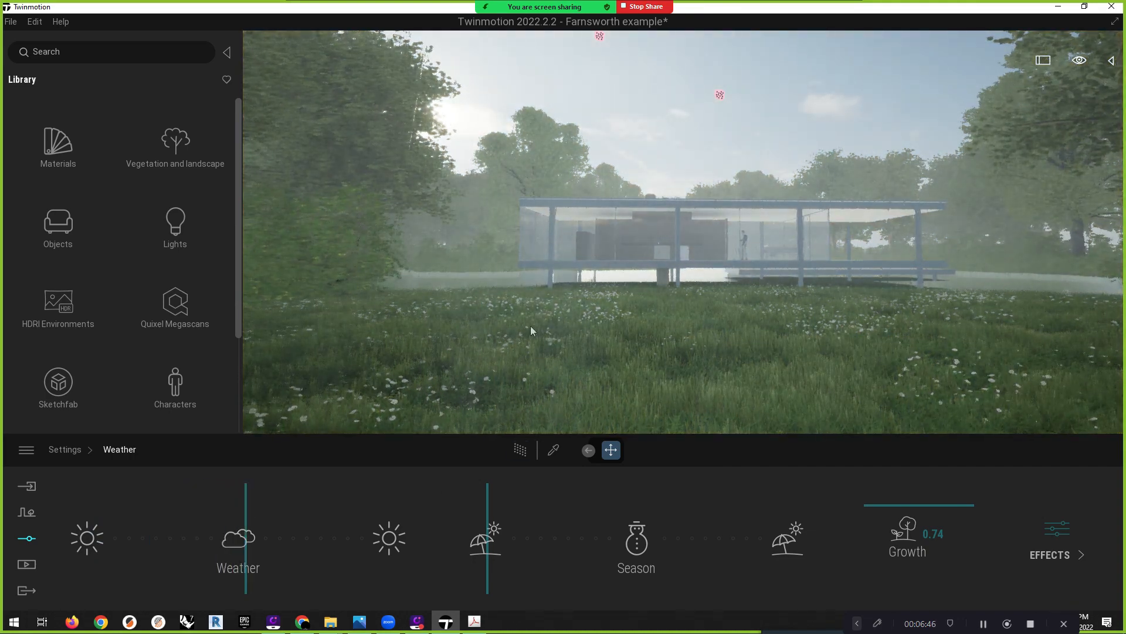
{"action": "left_click_drag", "start_coordinate": [246, 517], "coordinate": [26, 539]}
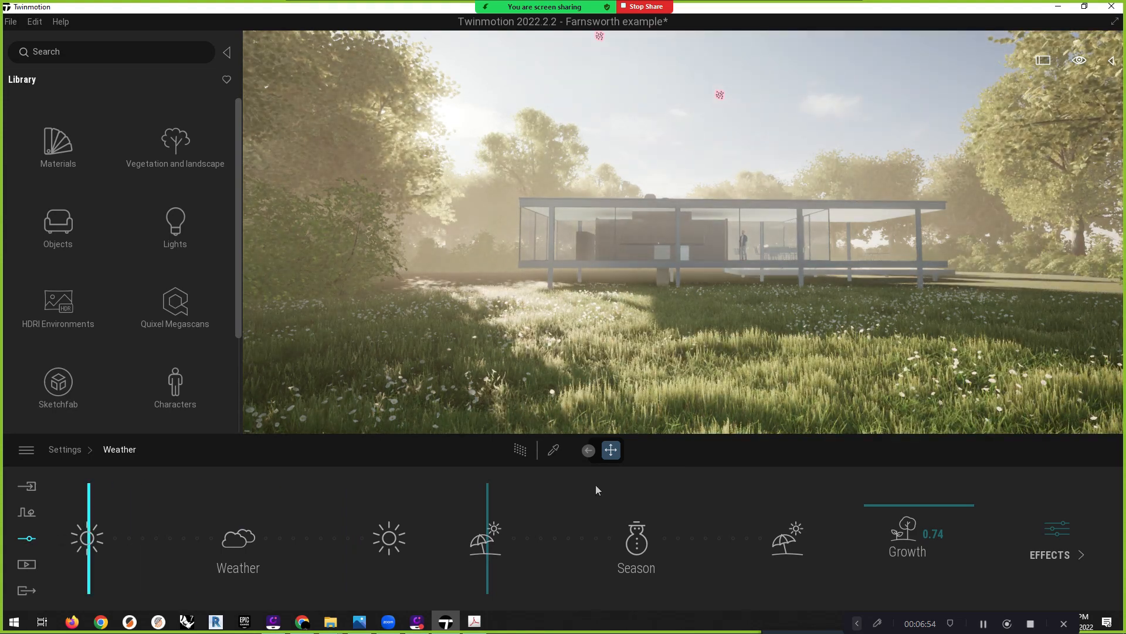
Shift the season from summer to autumn and preview the autumn foliage with the Path Tracer
{"action": "left_click_drag", "start_coordinate": [508, 503], "coordinate": [564, 511]}
{"action": "left_click_drag", "start_coordinate": [564, 511], "coordinate": [574, 513]}
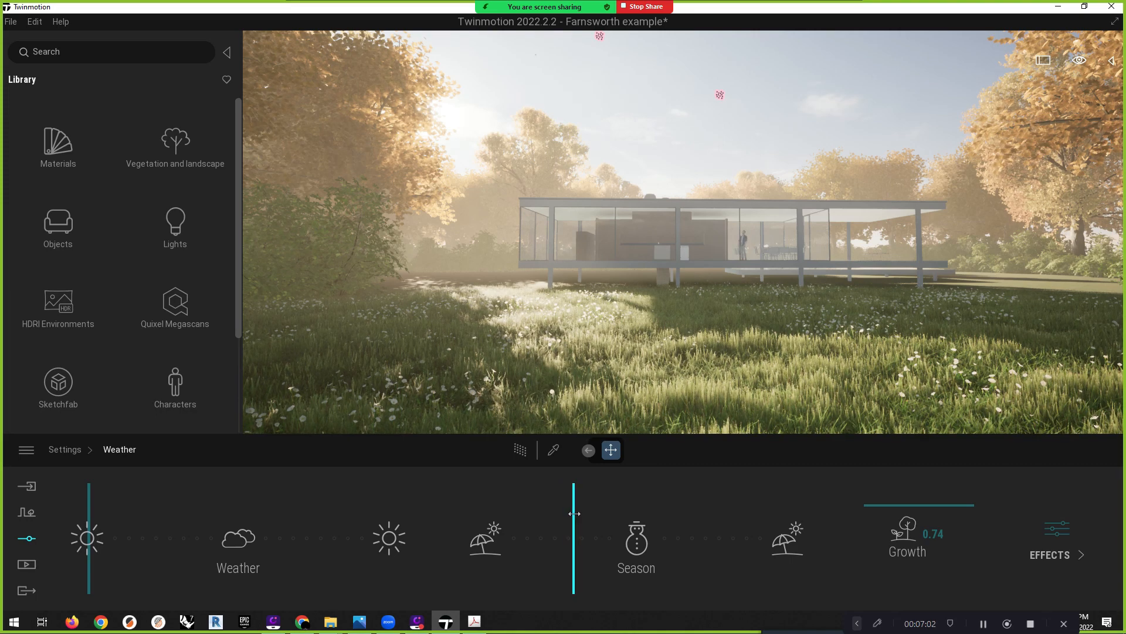
{"action": "left_click_drag", "start_coordinate": [575, 513], "coordinate": [593, 512]}
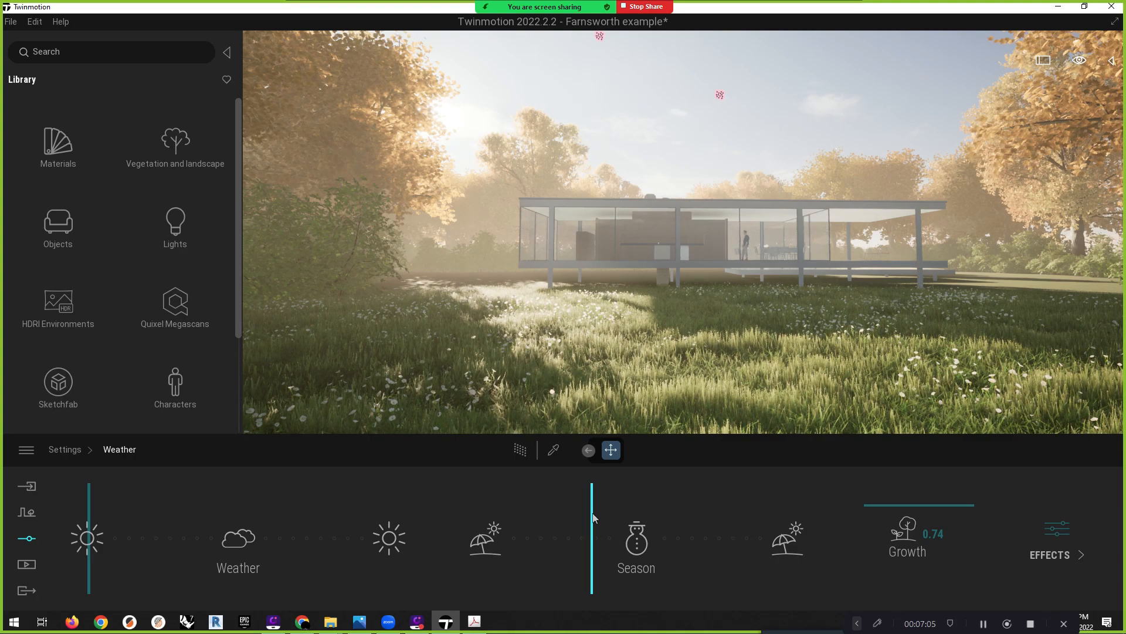
{"action": "left_click", "coordinate": [520, 450]}
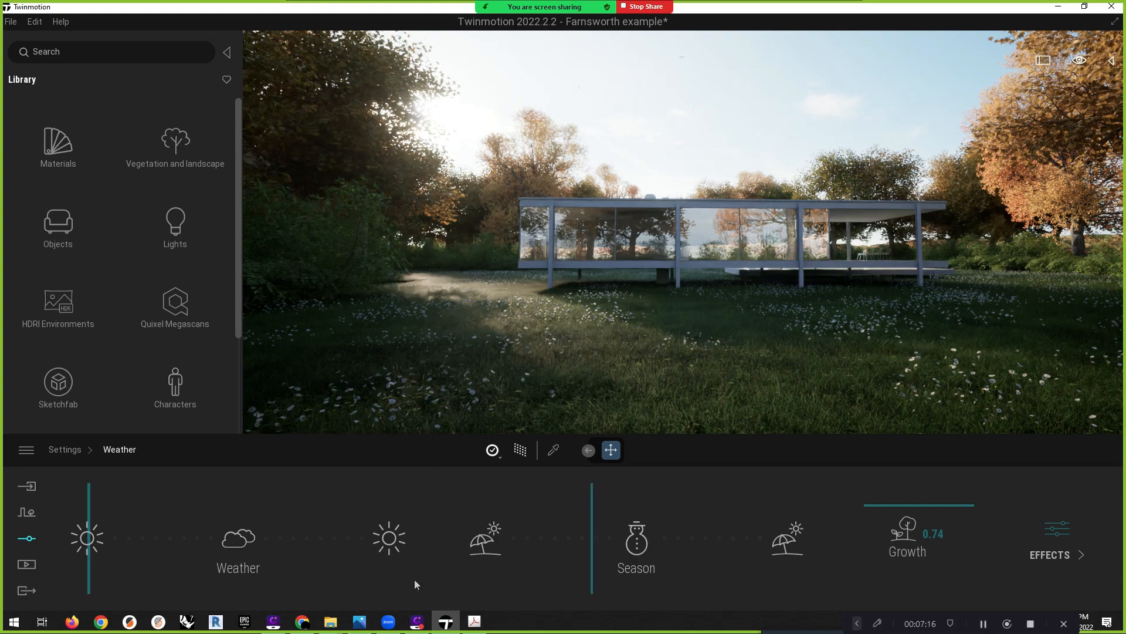
{"action": "left_click", "coordinate": [521, 450]}
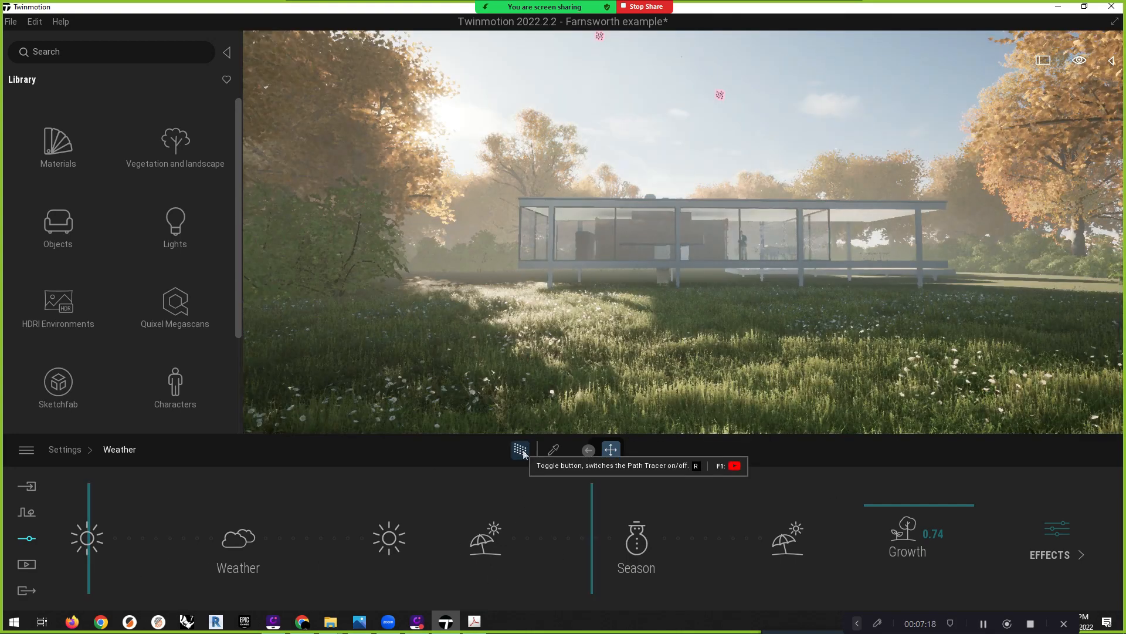
Change the weather to cloudy with the autumn foliage and preview it with the Path Tracer
{"action": "left_click_drag", "start_coordinate": [173, 508], "coordinate": [247, 506]}
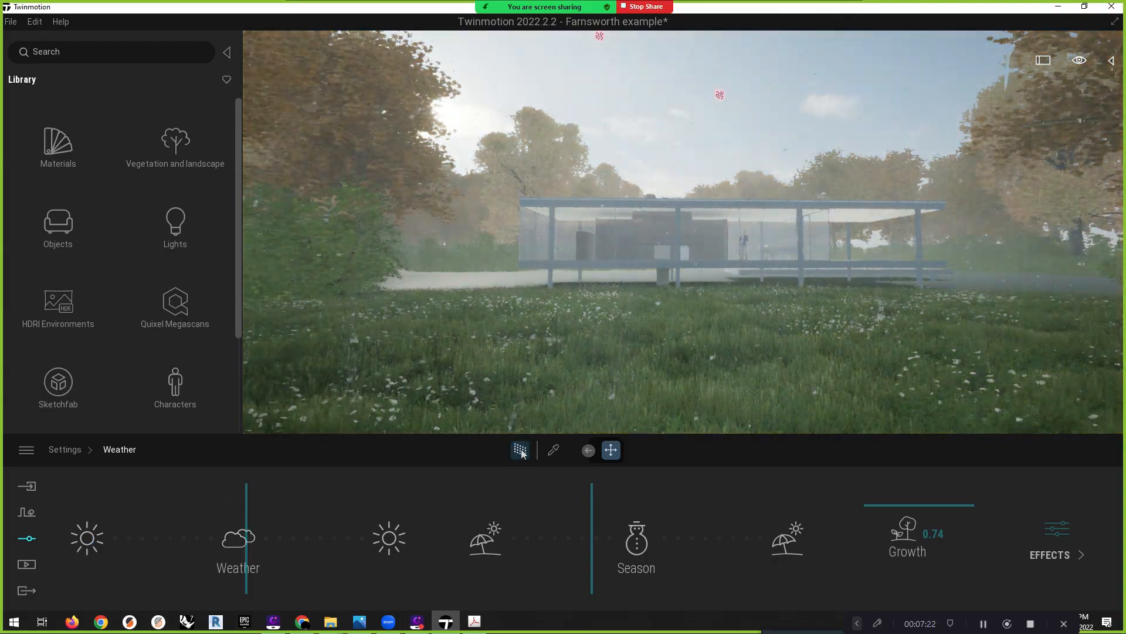
{"action": "left_click", "coordinate": [520, 450]}
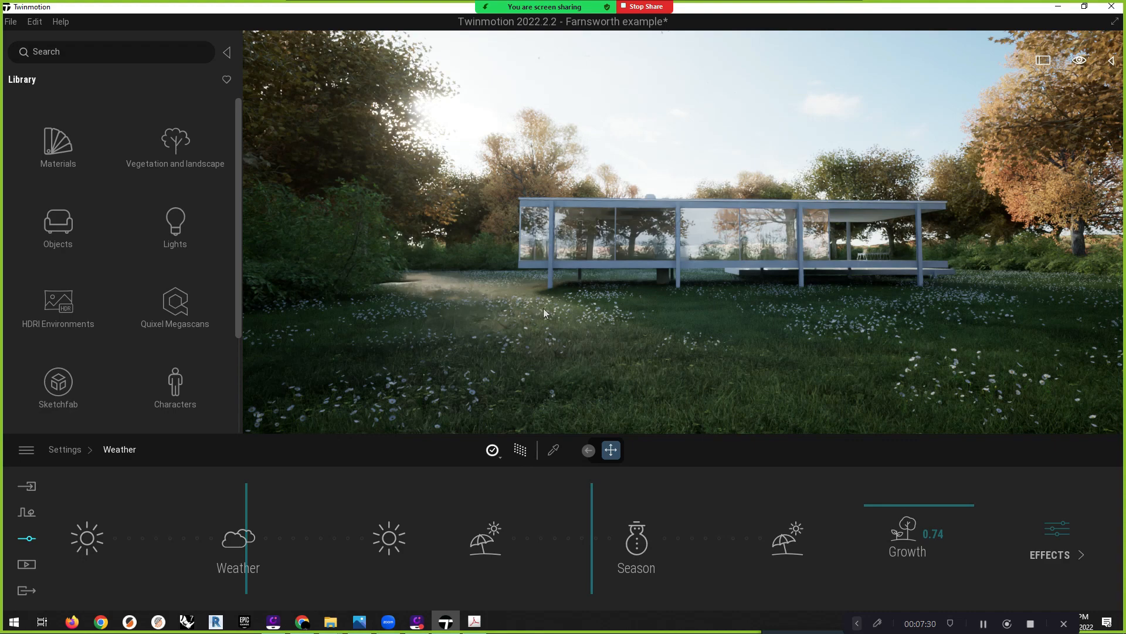
{"action": "left_click", "coordinate": [247, 513]}
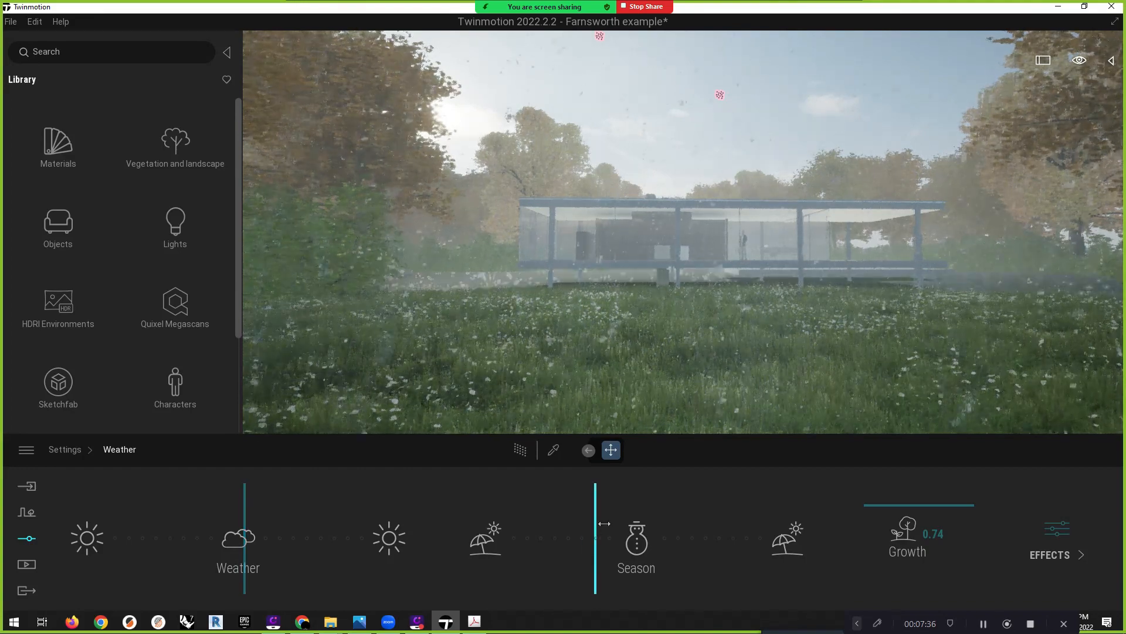
Try a snowy winter season, and return the season to summer and the weather to full sun
{"action": "left_click_drag", "start_coordinate": [591, 526], "coordinate": [646, 529]}
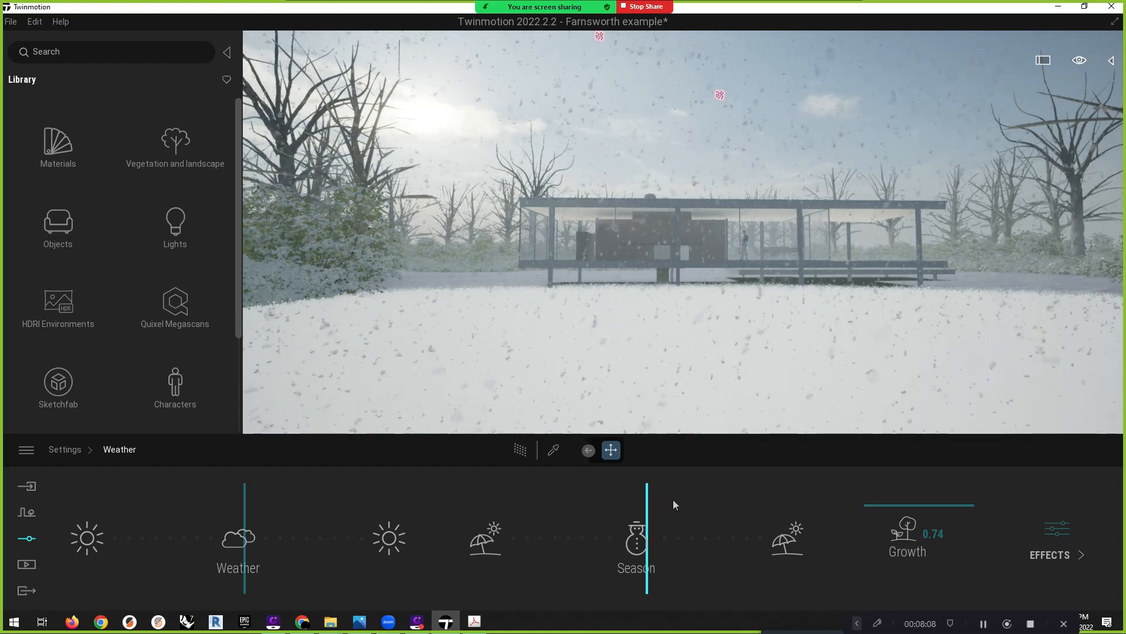
{"action": "mouse_move", "coordinate": [673, 504]}
{"action": "left_mouse_down"}
{"action": "mouse_move", "coordinate": [782, 517]}
{"action": "mouse_move", "coordinate": [492, 534]}
{"action": "left_mouse_up"}
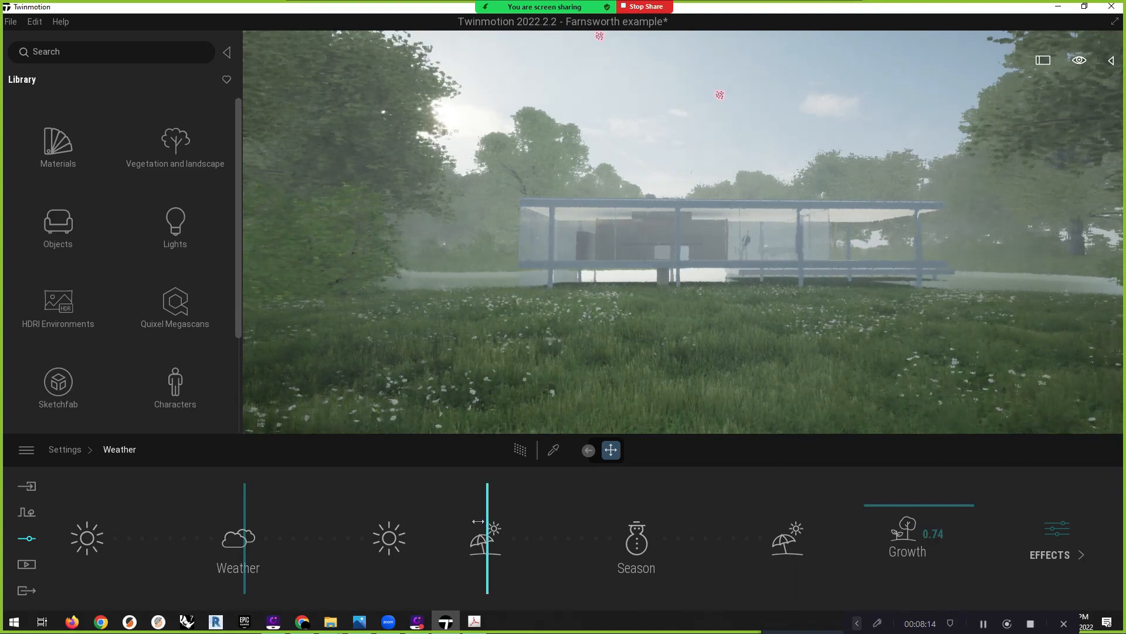
{"action": "left_click_drag", "start_coordinate": [245, 525], "coordinate": [54, 530]}
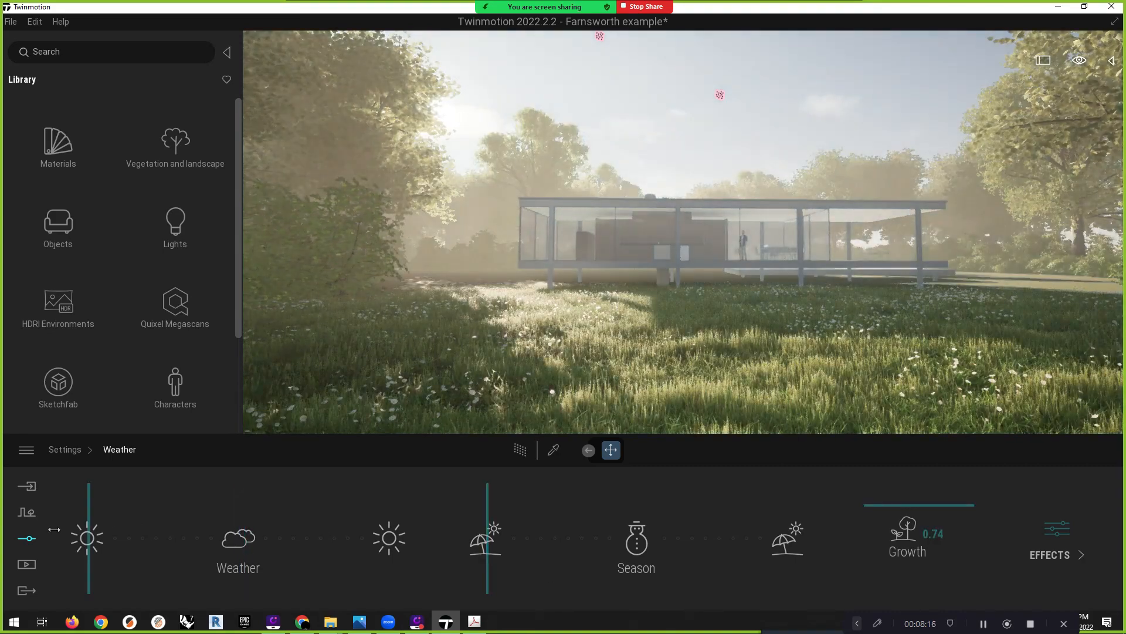
Try lower vegetation growth values of 0.30 and 0.39, and settle on a growth of 0.59
{"action": "left_click_drag", "start_coordinate": [898, 506], "coordinate": [899, 587]}
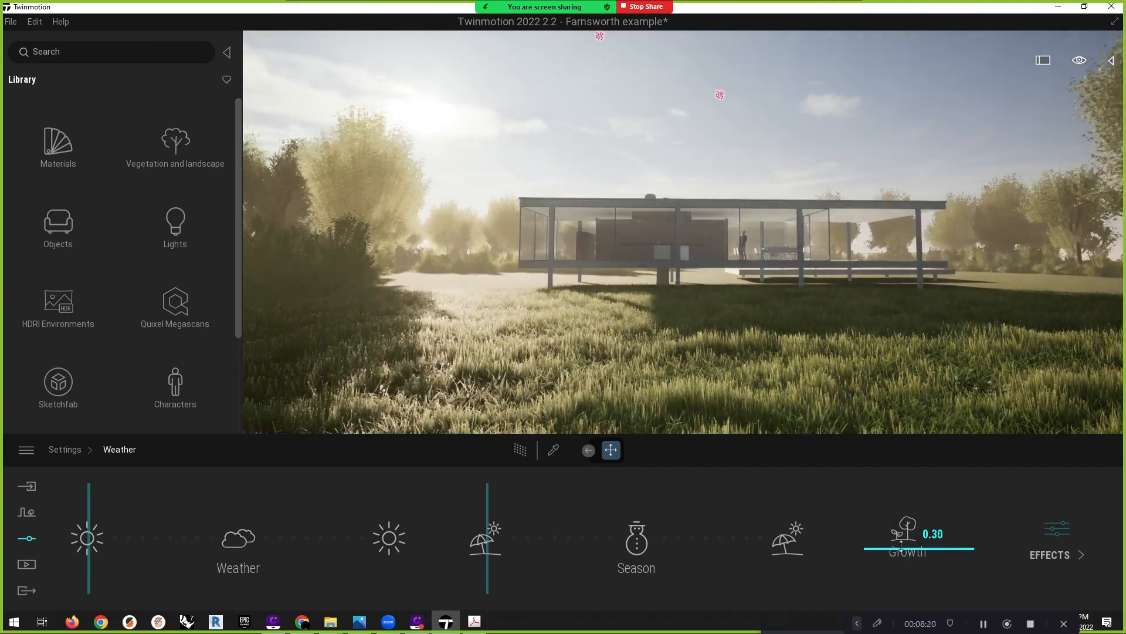
{"action": "mouse_move", "coordinate": [901, 544]}
{"action": "left_mouse_down"}
{"action": "mouse_move", "coordinate": [892, 447]}
{"action": "mouse_move", "coordinate": [900, 556]}
{"action": "left_mouse_up"}
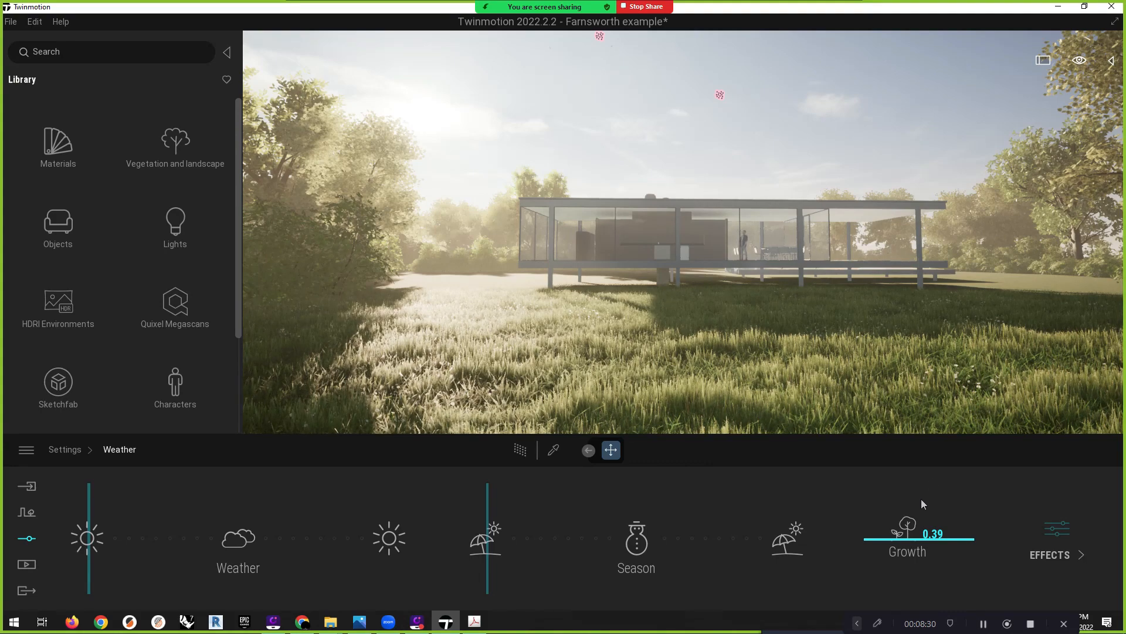
{"action": "left_click_drag", "start_coordinate": [913, 536], "coordinate": [912, 515]}
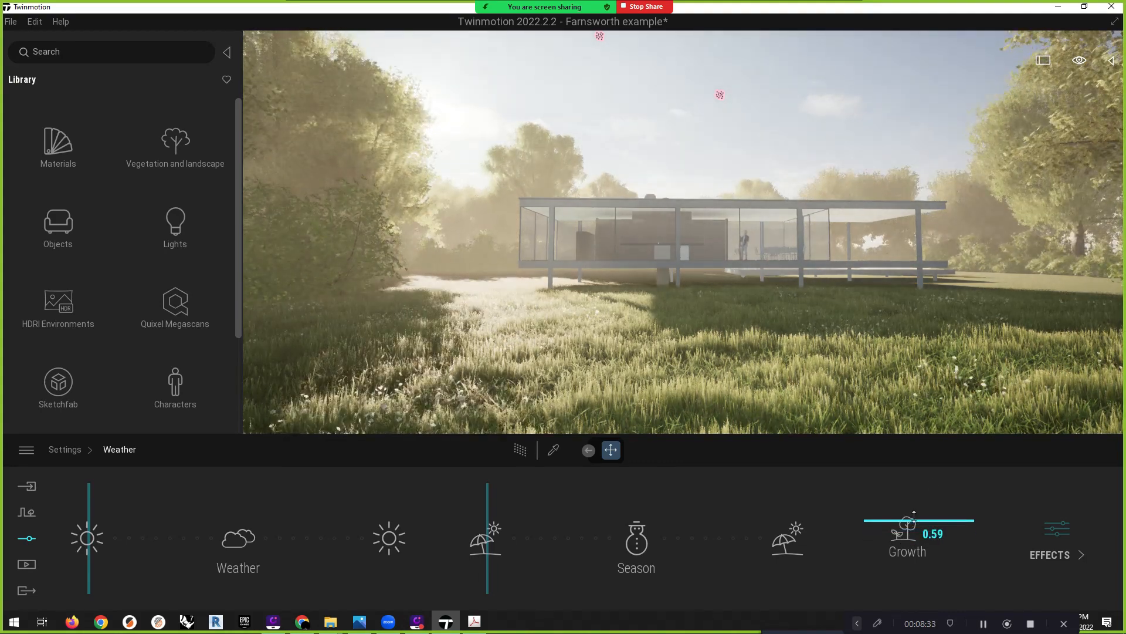
In the weather effects, raise the smog to 100% and set the wind speed to 0.95
{"action": "left_click", "coordinate": [1055, 555]}
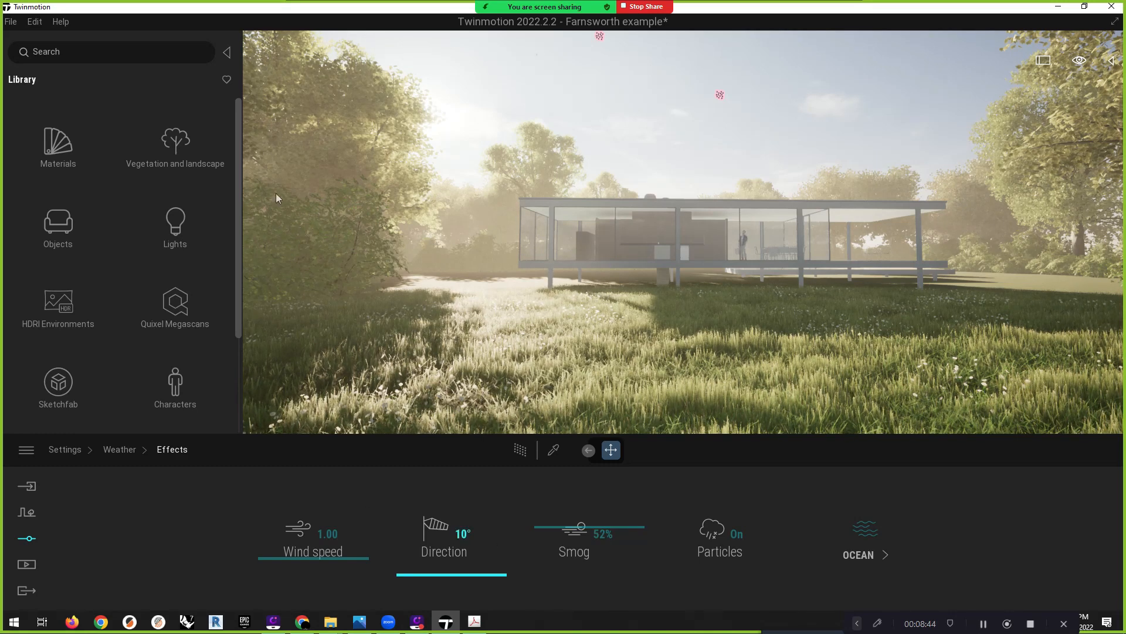
{"action": "left_click_drag", "start_coordinate": [547, 530], "coordinate": [567, 478]}
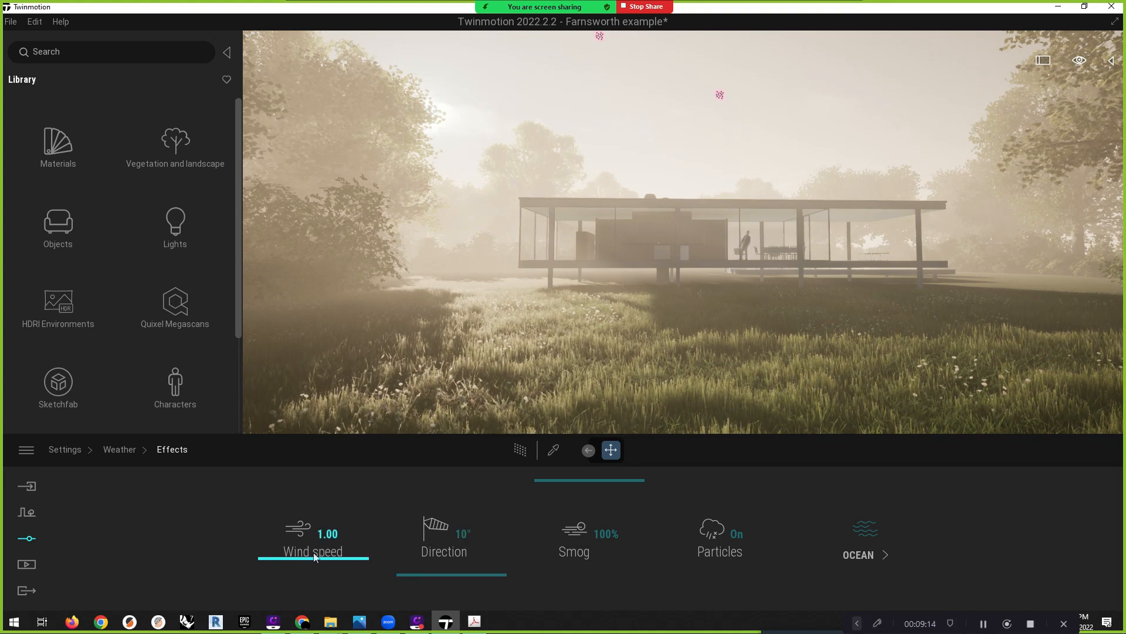
{"action": "left_click_drag", "start_coordinate": [324, 556], "coordinate": [322, 516]}
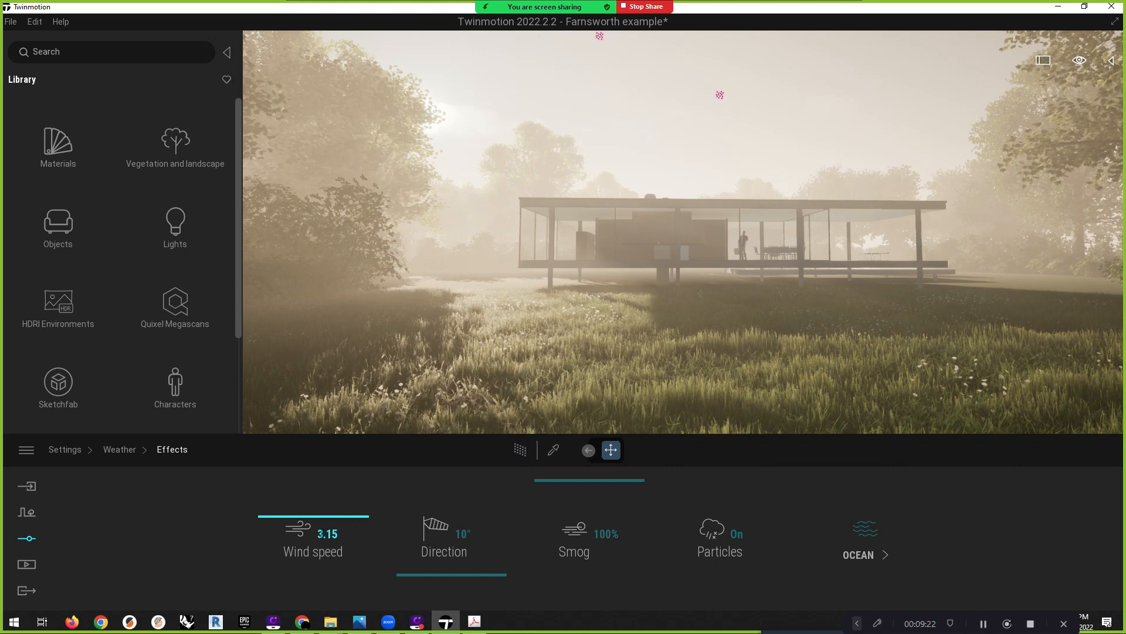
{"action": "left_click_drag", "start_coordinate": [314, 524], "coordinate": [314, 562]}
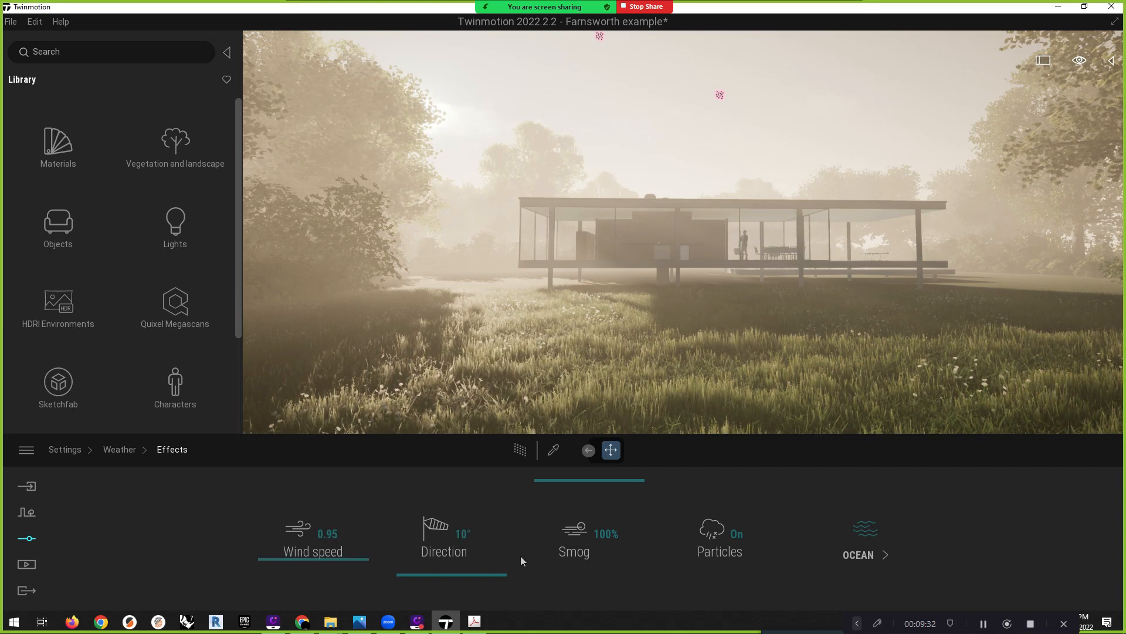
Enable the ocean in the weather effects
{"action": "left_click", "coordinate": [871, 558]}
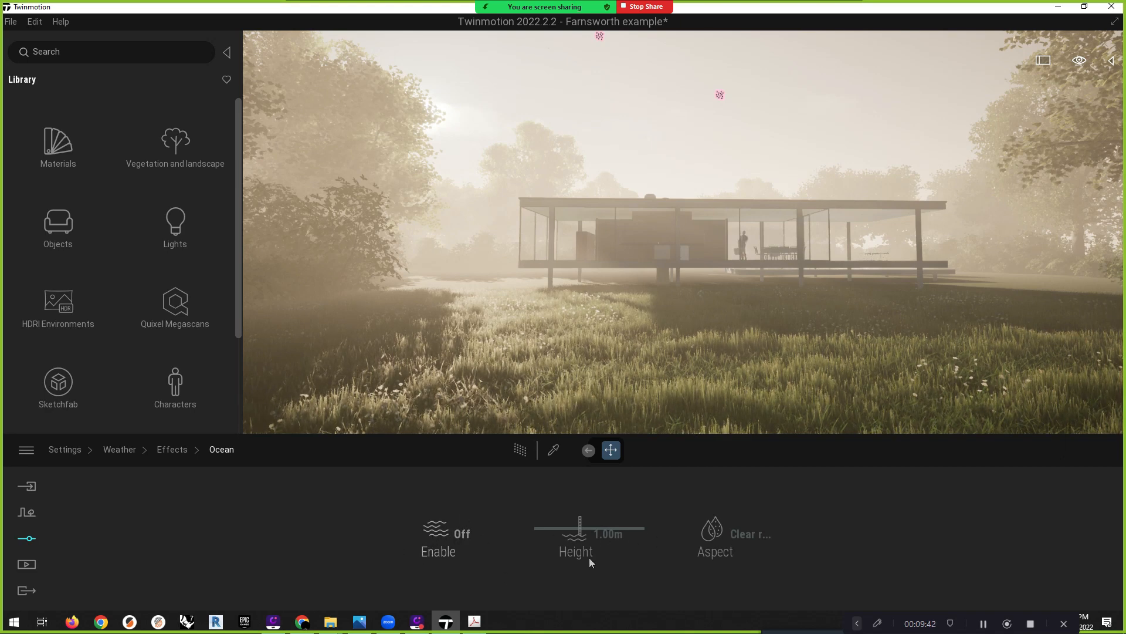
{"action": "left_click", "coordinate": [462, 535]}
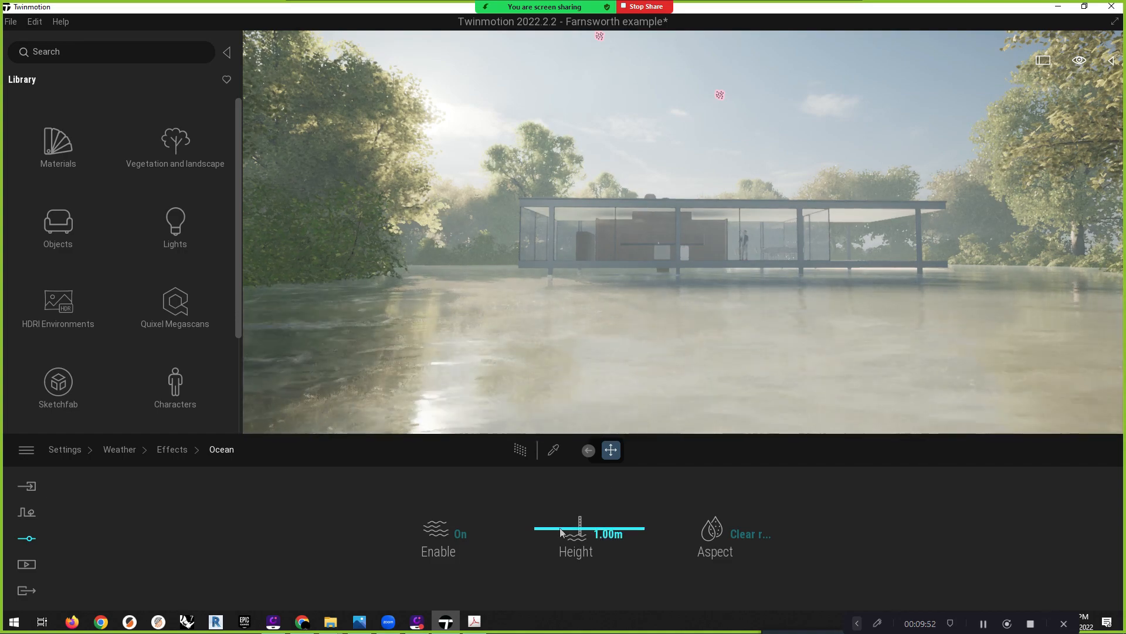
Try an ocean height of 18.80 m, and lower the water level to -0.51 m
{"action": "left_click_drag", "start_coordinate": [560, 532], "coordinate": [558, 519]}
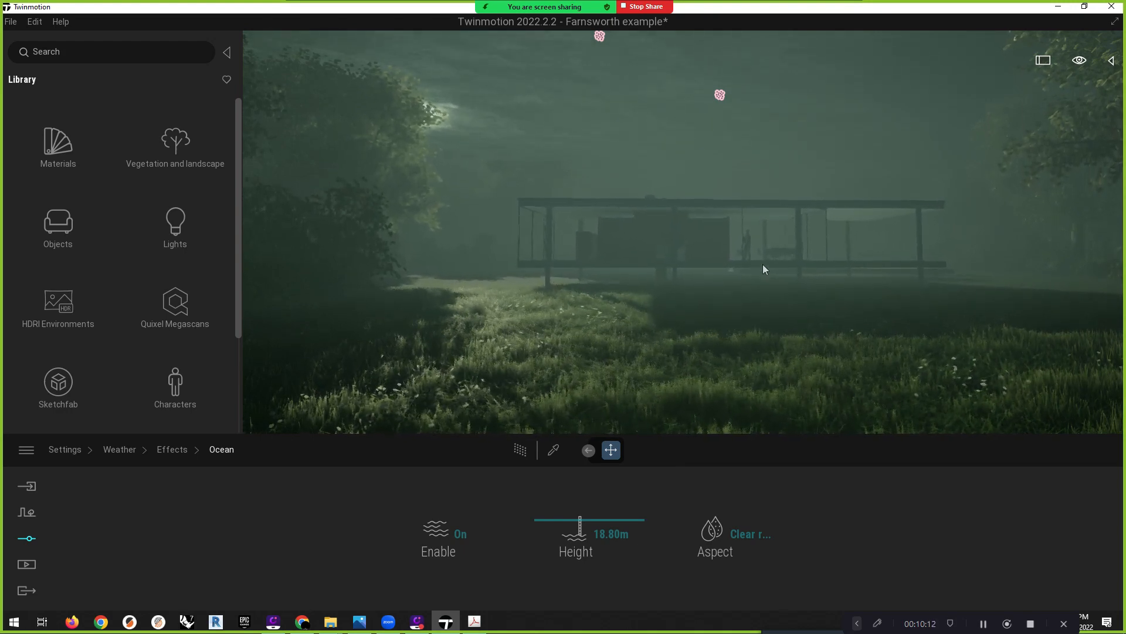
{"action": "left_click_drag", "start_coordinate": [578, 521], "coordinate": [567, 526]}
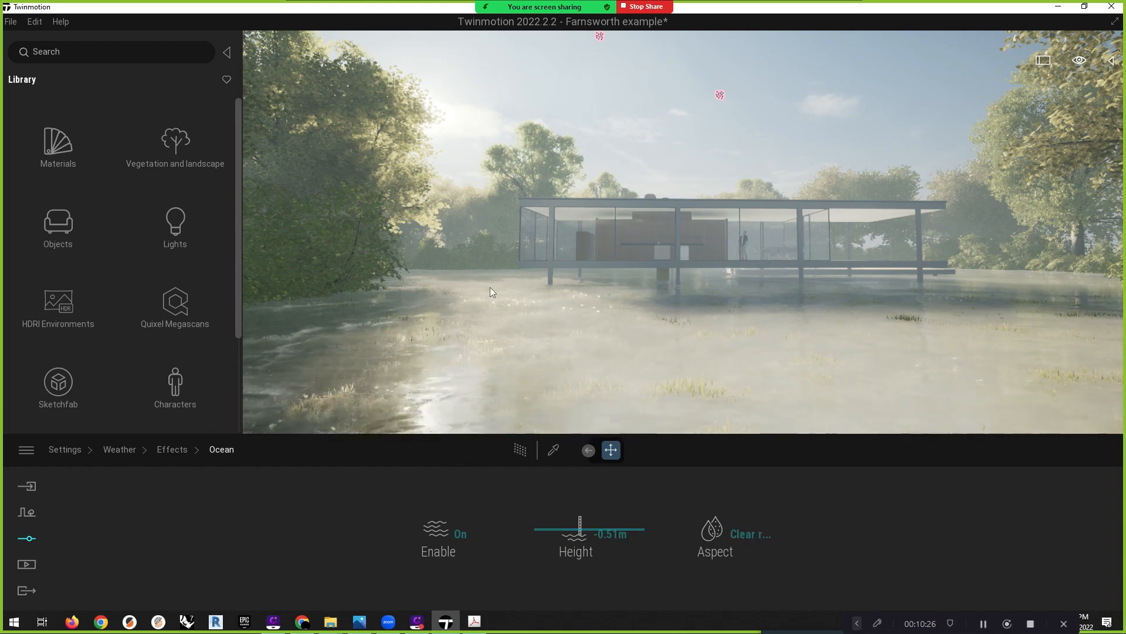
Try the ocean aspects Tropical sea, Rapids river, Tropical river, Muddy river and Atlantic ocean
{"action": "left_click", "coordinate": [754, 536]}
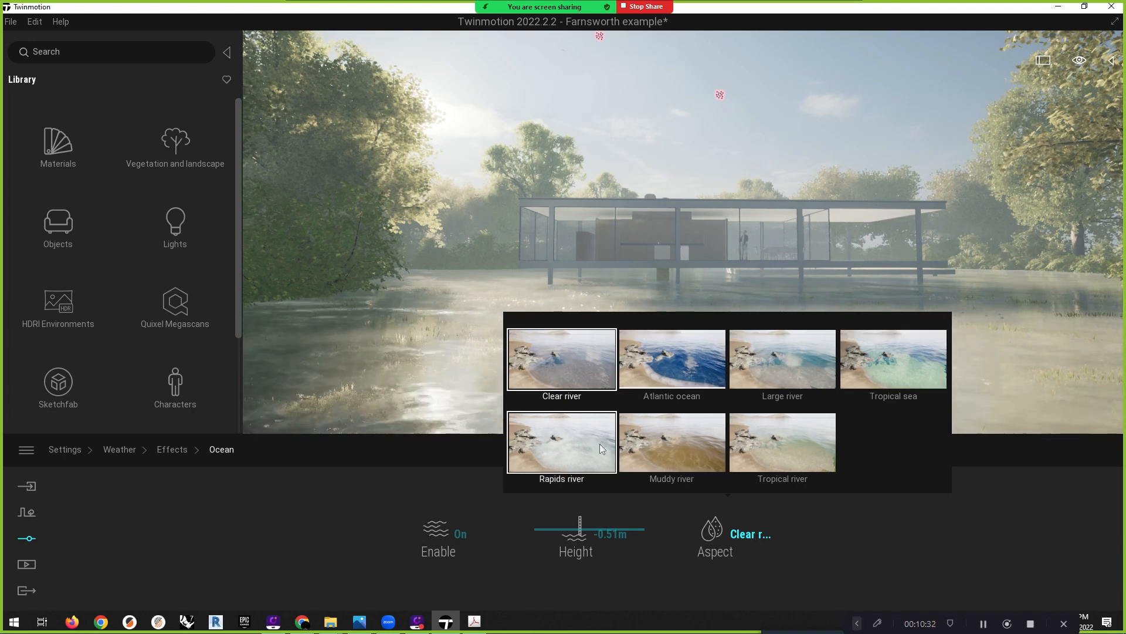
{"action": "left_click", "coordinate": [913, 350]}
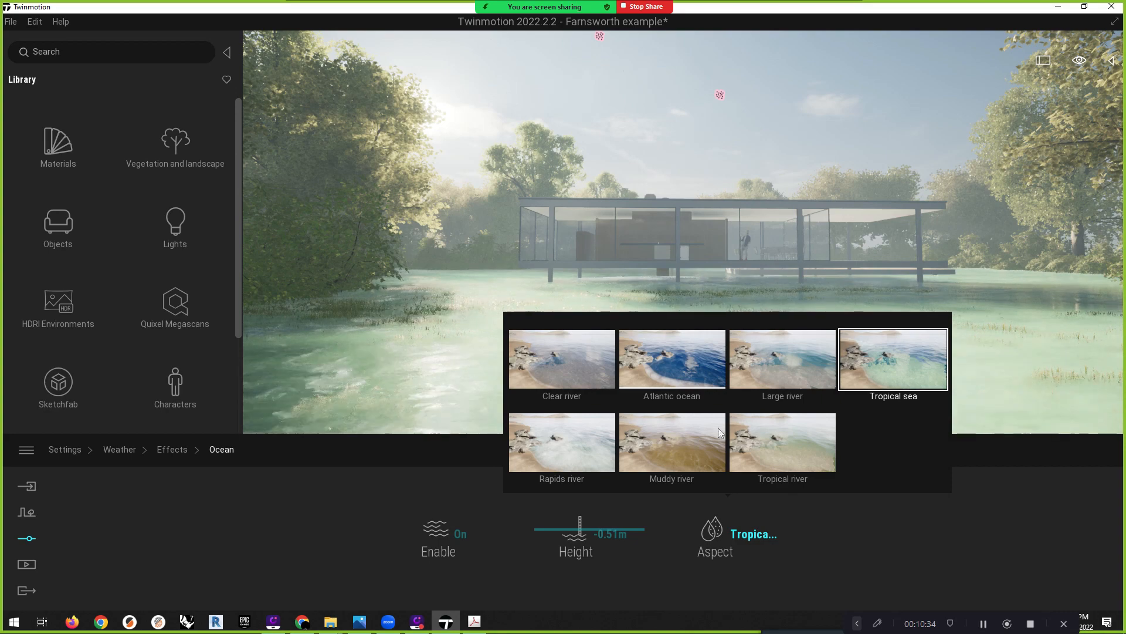
{"action": "left_click", "coordinate": [537, 445]}
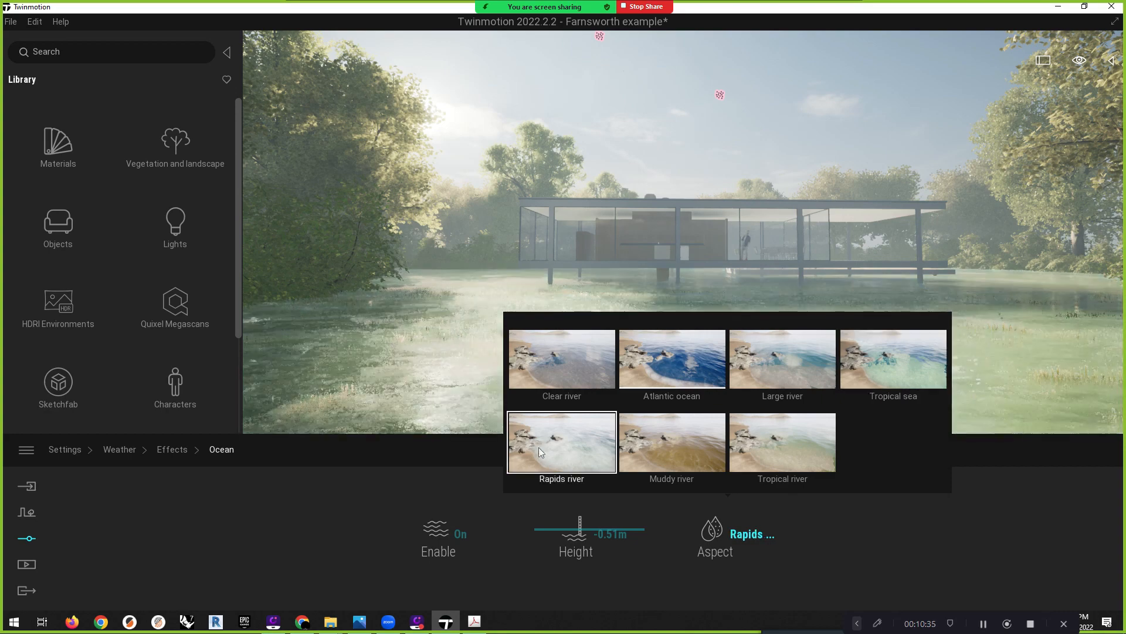
{"action": "left_click", "coordinate": [649, 442]}
{"action": "left_click", "coordinate": [793, 442]}
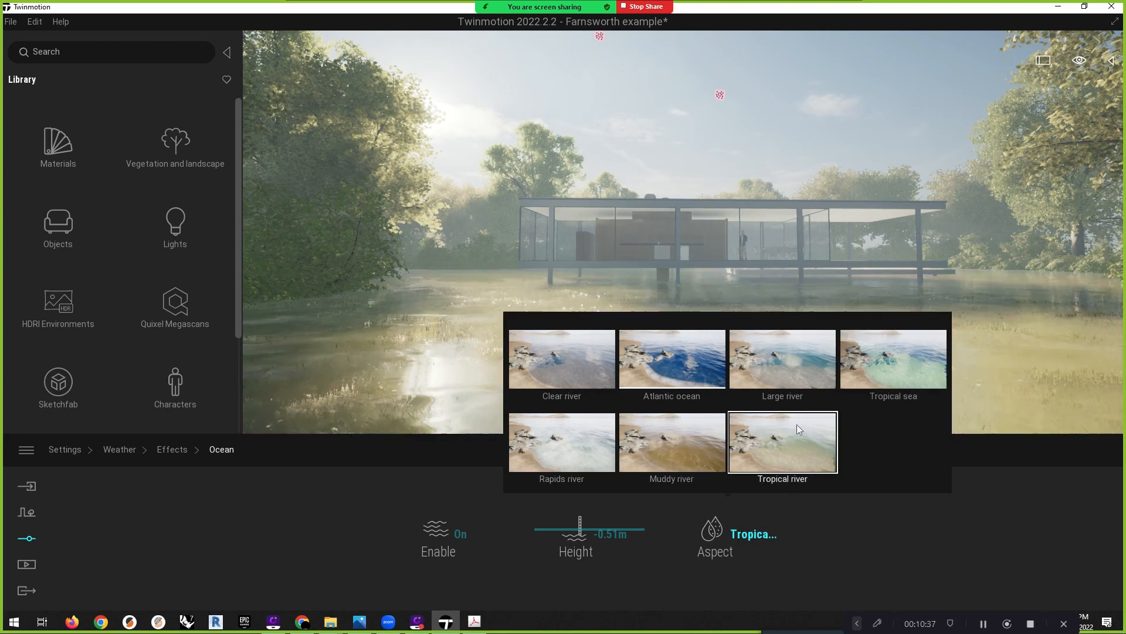
{"action": "left_click", "coordinate": [659, 445]}
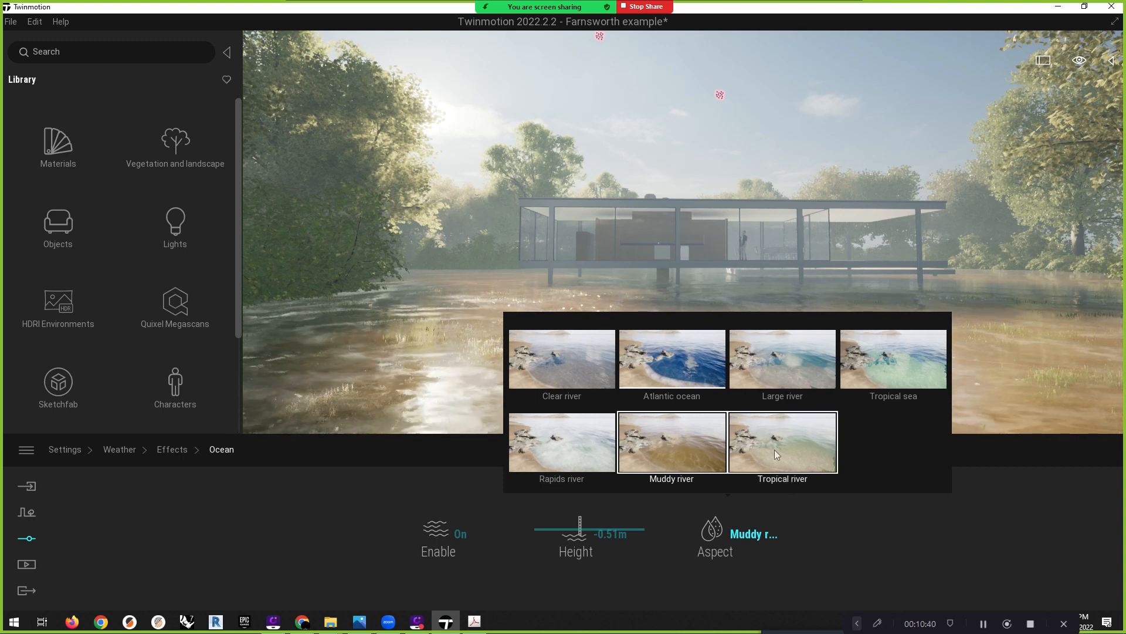
{"action": "left_click", "coordinate": [811, 416]}
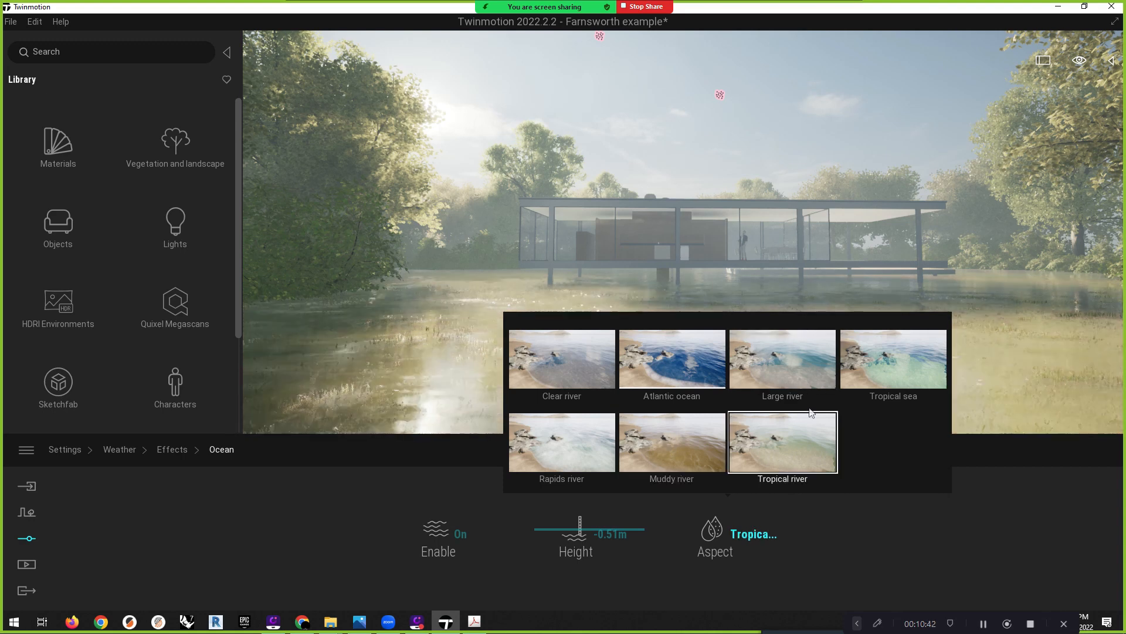
{"action": "left_click", "coordinate": [658, 434]}
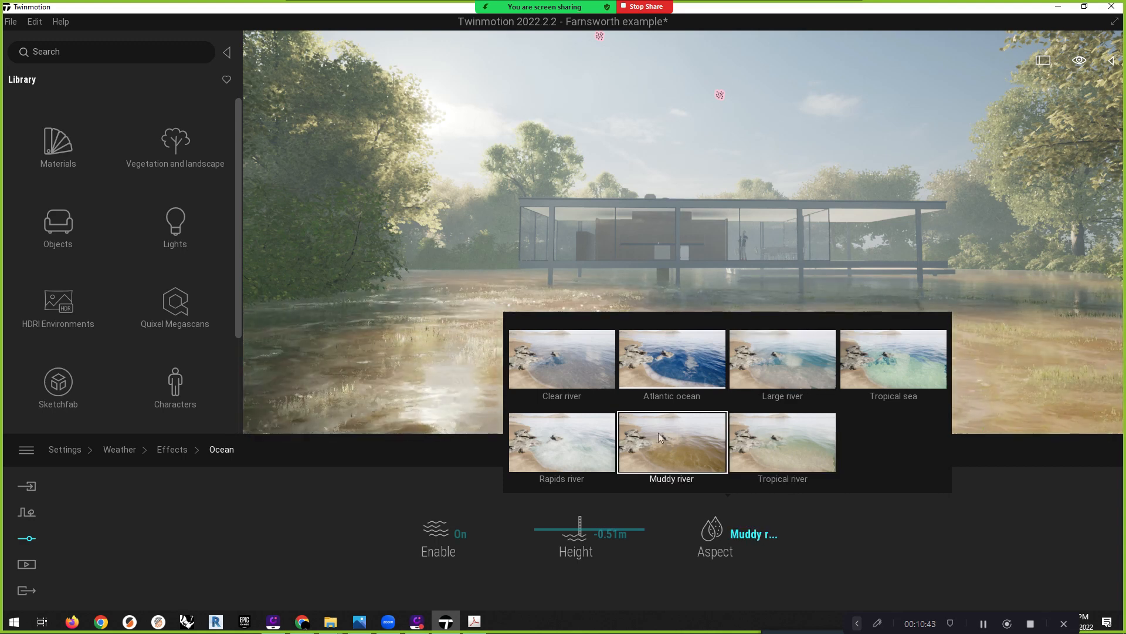
{"action": "left_click", "coordinate": [656, 357]}
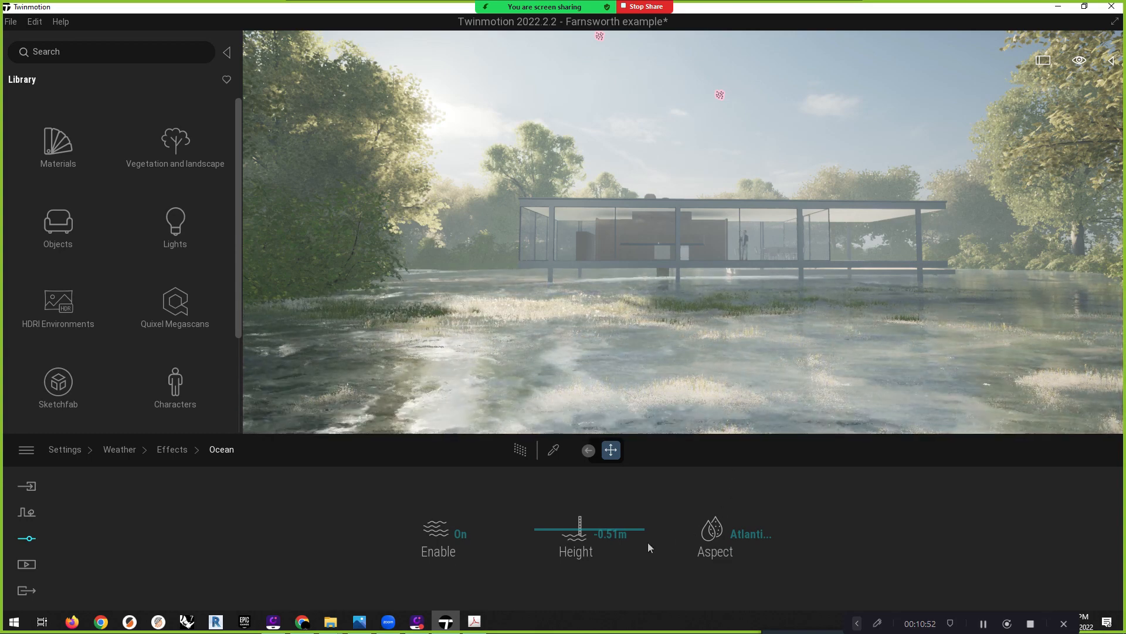
Set the ocean aspect to Tropical river and disable the ocean
{"action": "left_click", "coordinate": [715, 531]}
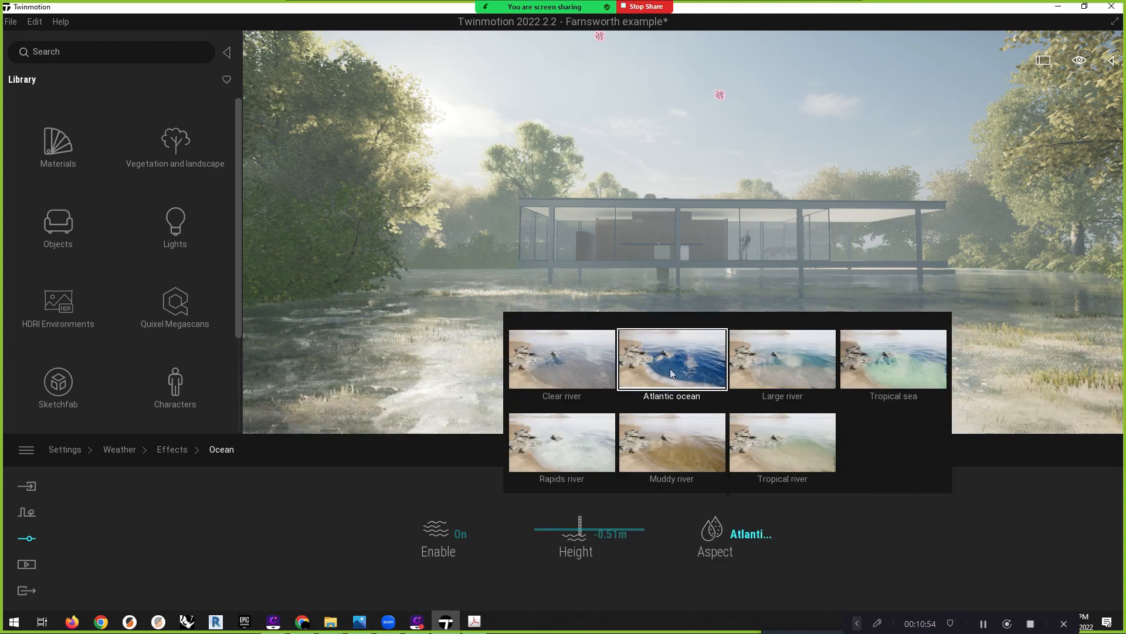
{"action": "left_click", "coordinate": [772, 448]}
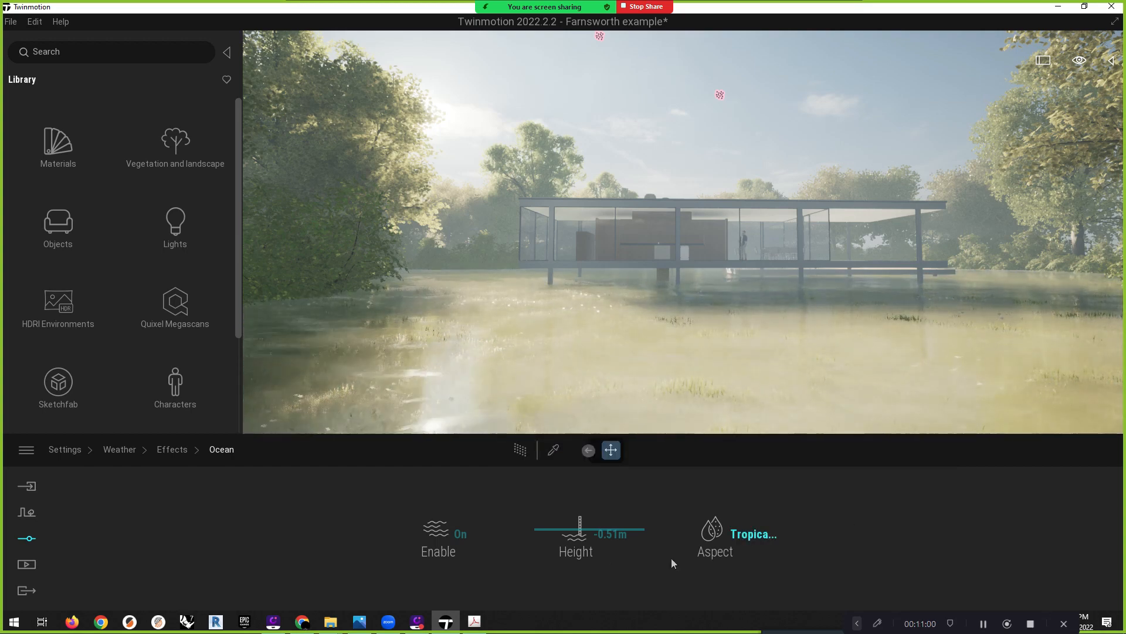
{"action": "left_click", "coordinate": [454, 538]}
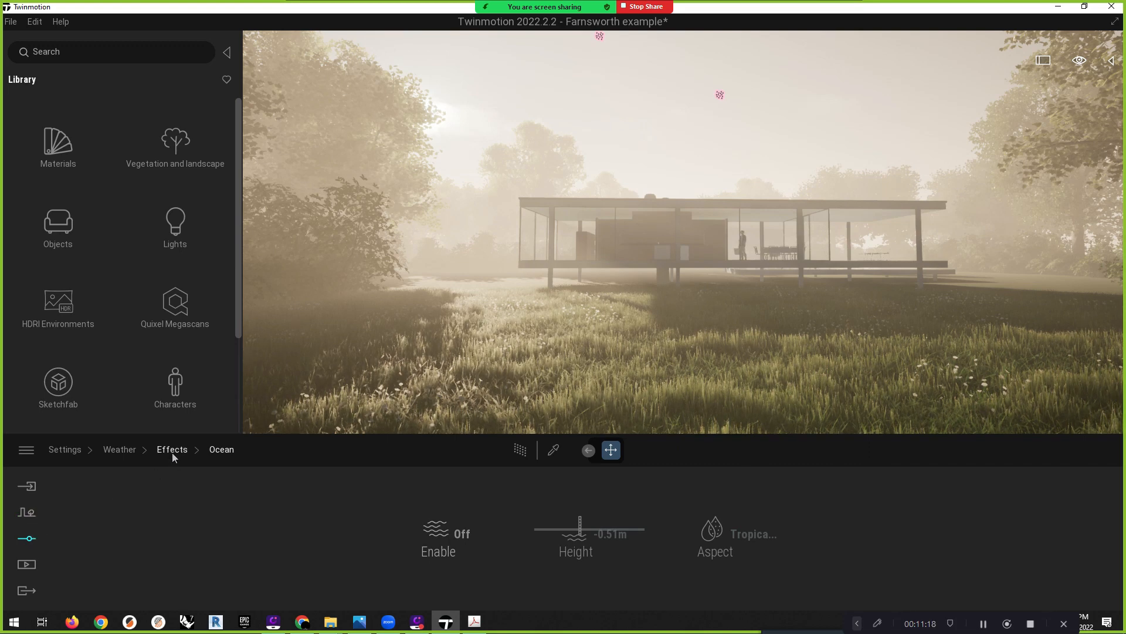
In the renderer's GI settings, try a distance of 56.53 m, settle on 219.11 m, and set the GI to 0.37
{"action": "left_click", "coordinate": [69, 453]}
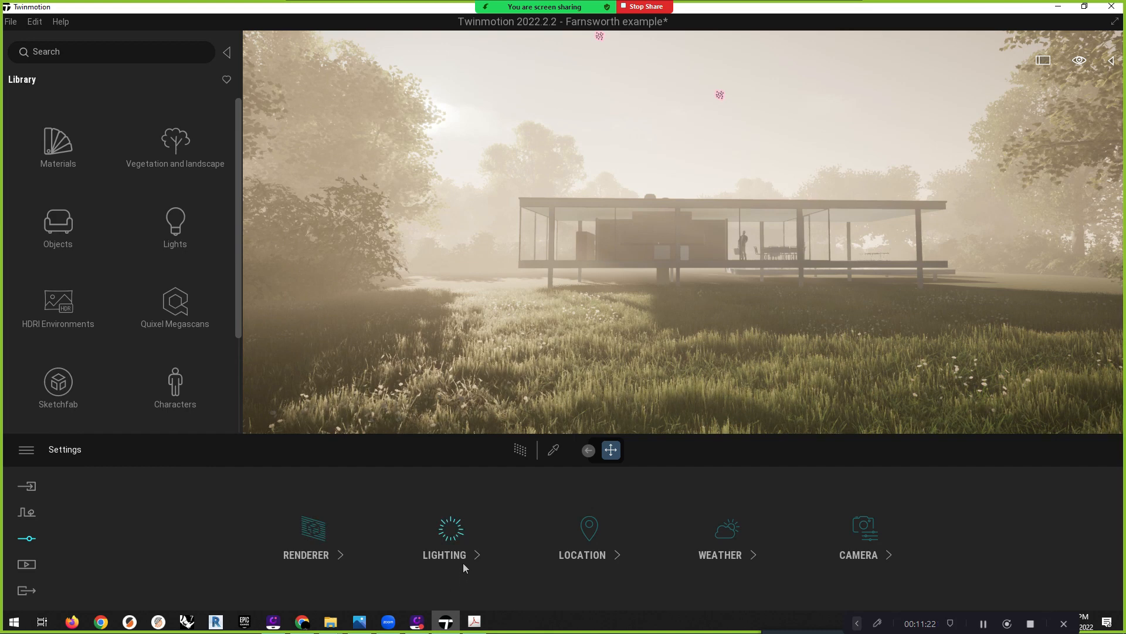
{"action": "left_click", "coordinate": [320, 561]}
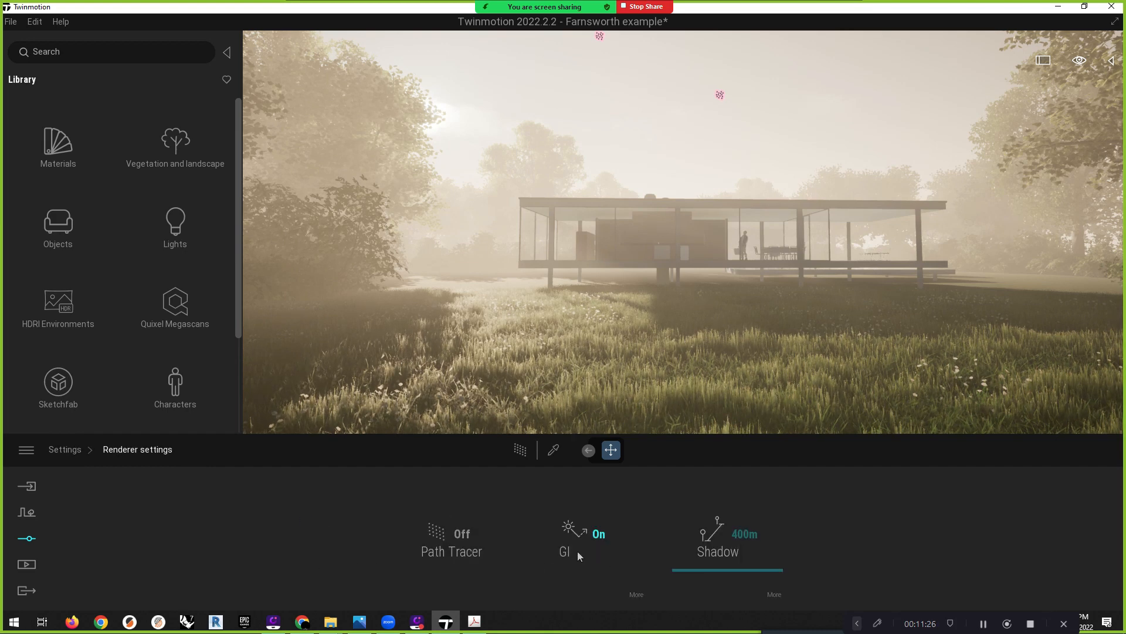
{"action": "left_click", "coordinate": [634, 595]}
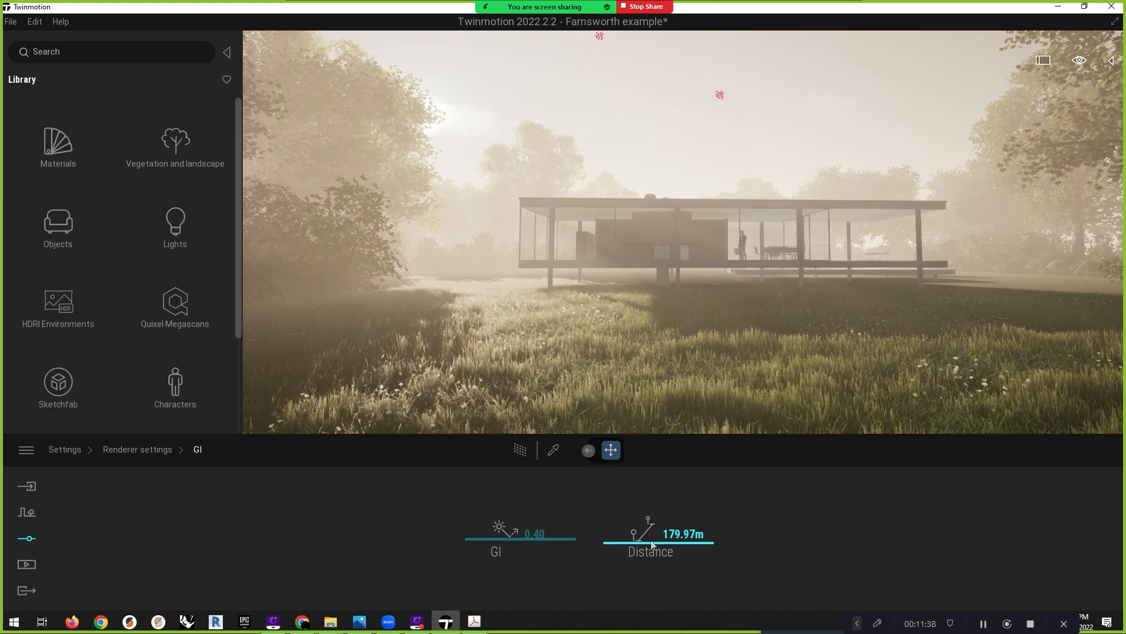
{"action": "left_click_drag", "start_coordinate": [651, 545], "coordinate": [658, 567]}
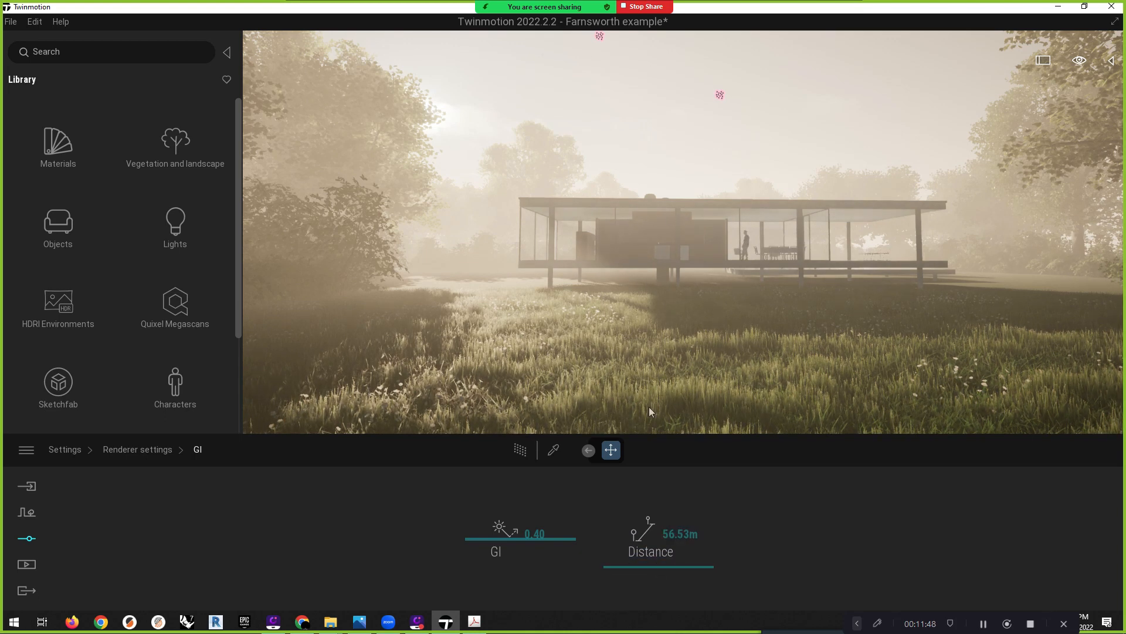
{"action": "left_click_drag", "start_coordinate": [665, 566], "coordinate": [672, 532]}
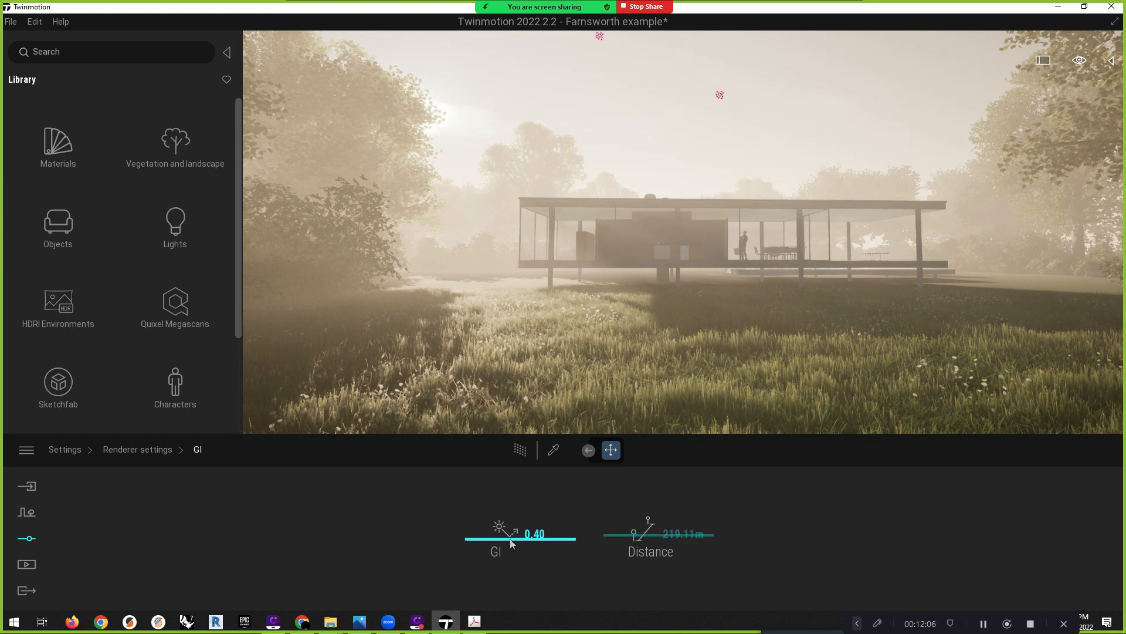
{"action": "mouse_move", "coordinate": [511, 543]}
{"action": "left_mouse_down"}
{"action": "mouse_move", "coordinate": [519, 513]}
{"action": "mouse_move", "coordinate": [519, 574]}
{"action": "mouse_move", "coordinate": [518, 531]}
{"action": "left_mouse_up"}
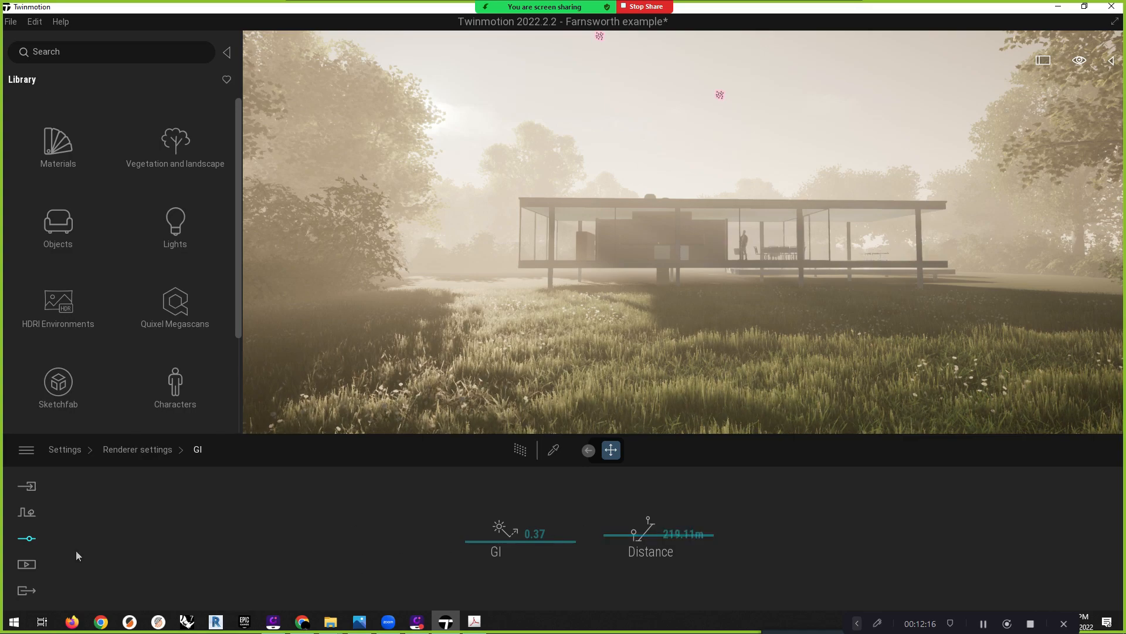
Preview the scene with the Path Tracer and turn it off again
{"action": "left_click", "coordinate": [520, 450]}
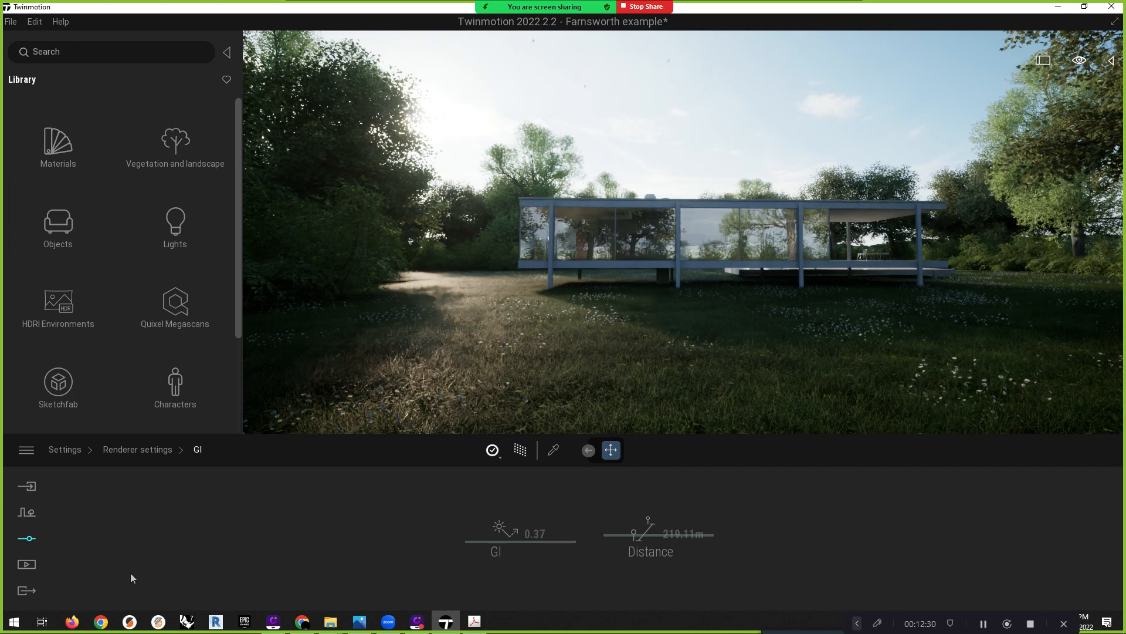
{"action": "left_click", "coordinate": [520, 450]}
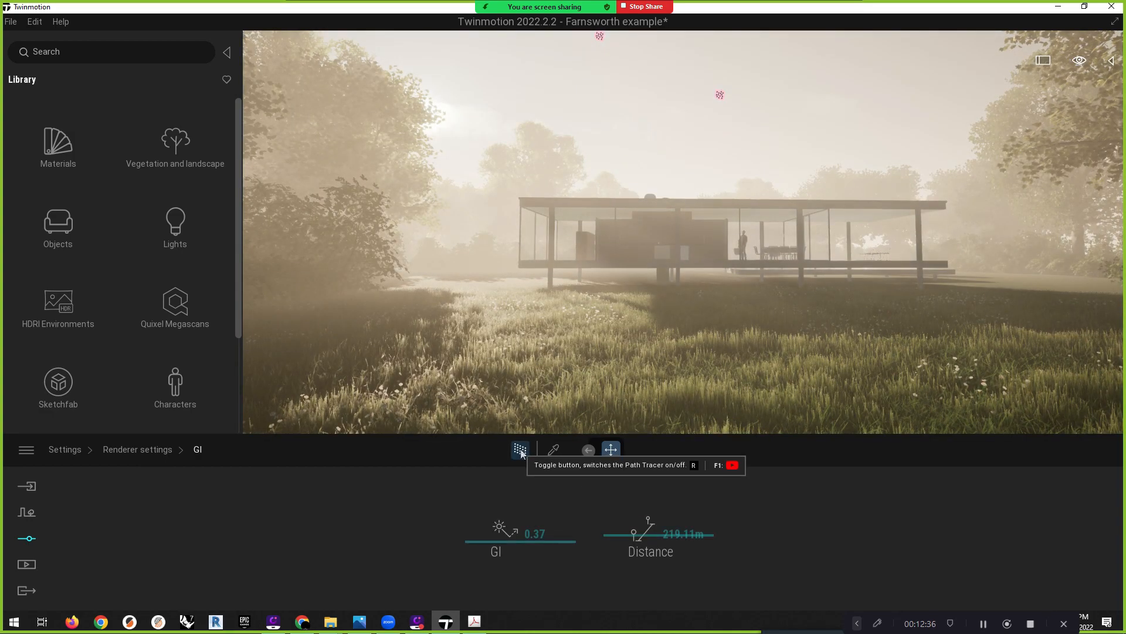
In the lighting settings, turn on the Path Tracer and set the sun intensity to 20
{"action": "left_click", "coordinate": [63, 450]}
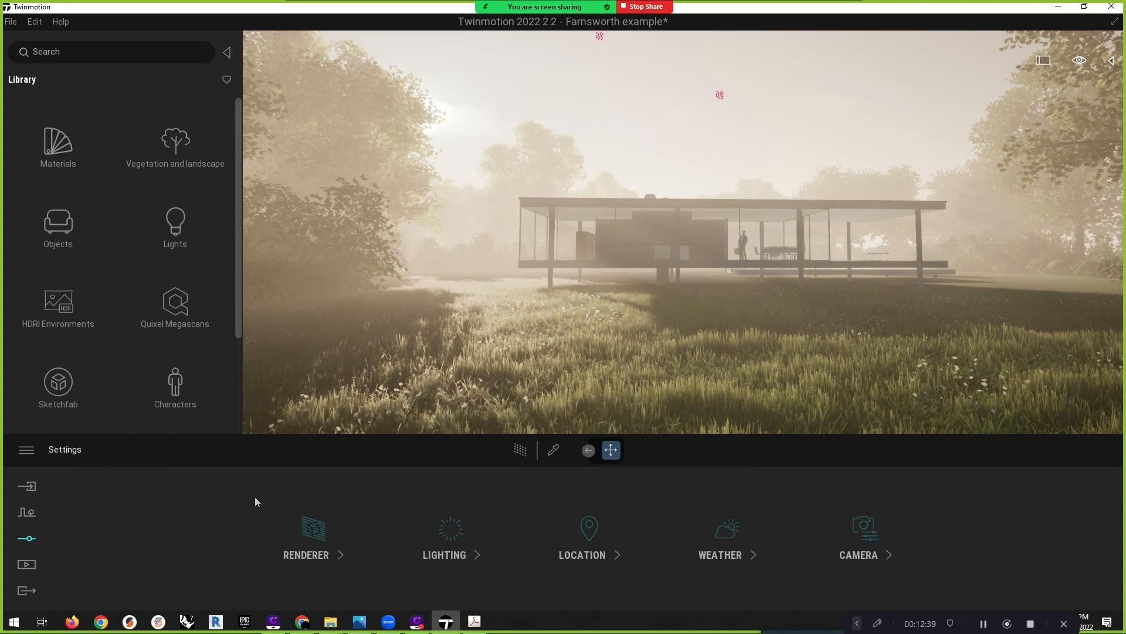
{"action": "left_click", "coordinate": [462, 557]}
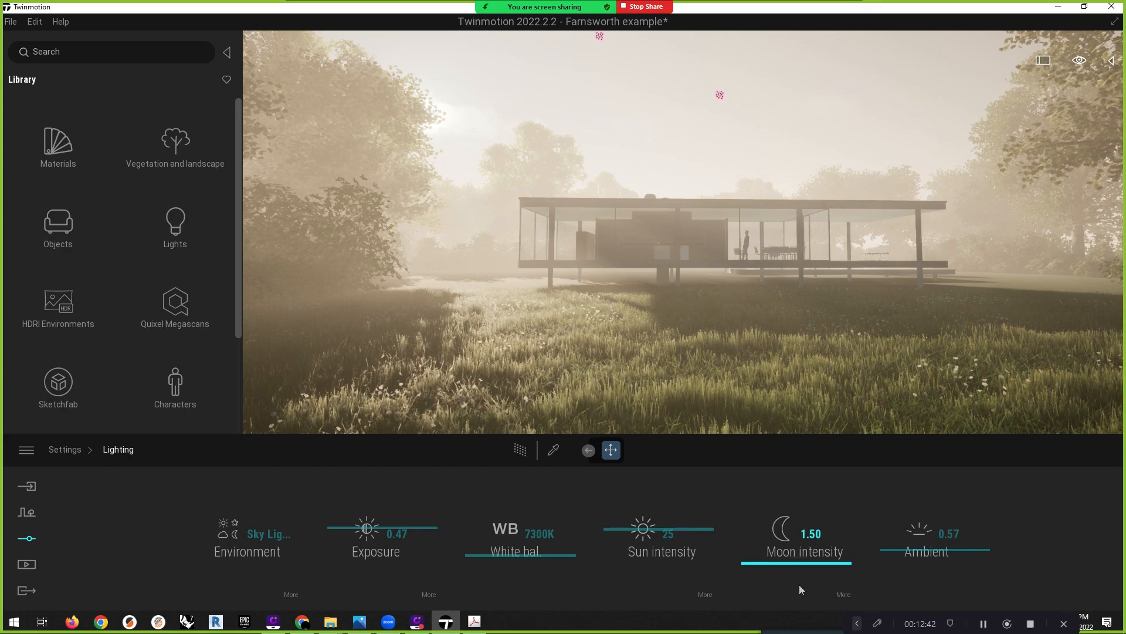
{"action": "left_click", "coordinate": [519, 453]}
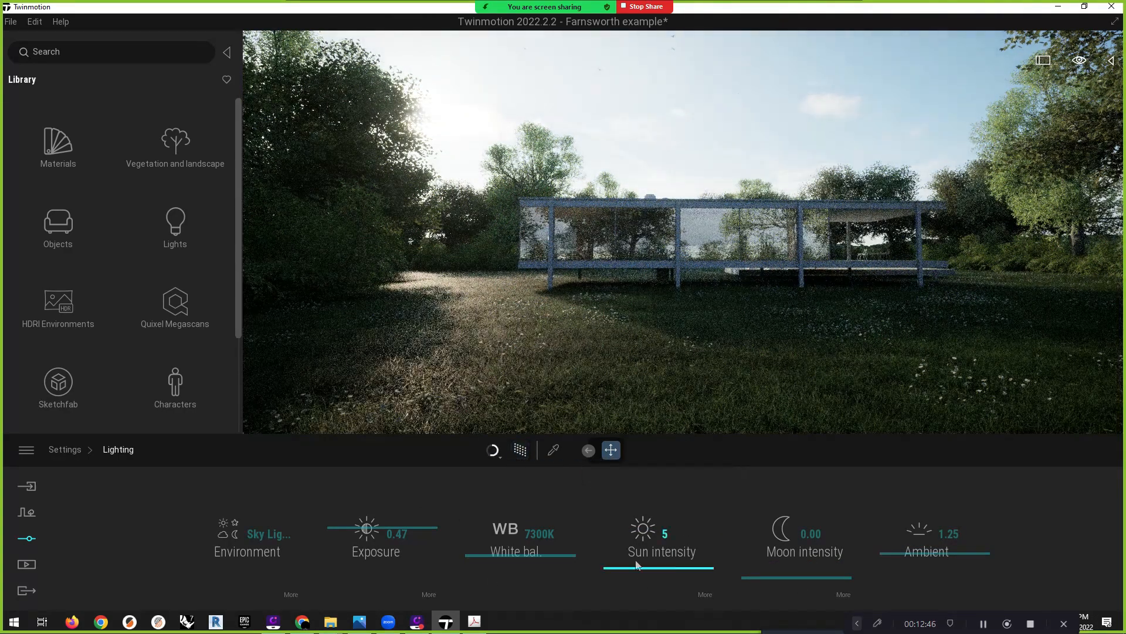
{"action": "left_click_drag", "start_coordinate": [643, 562], "coordinate": [647, 538]}
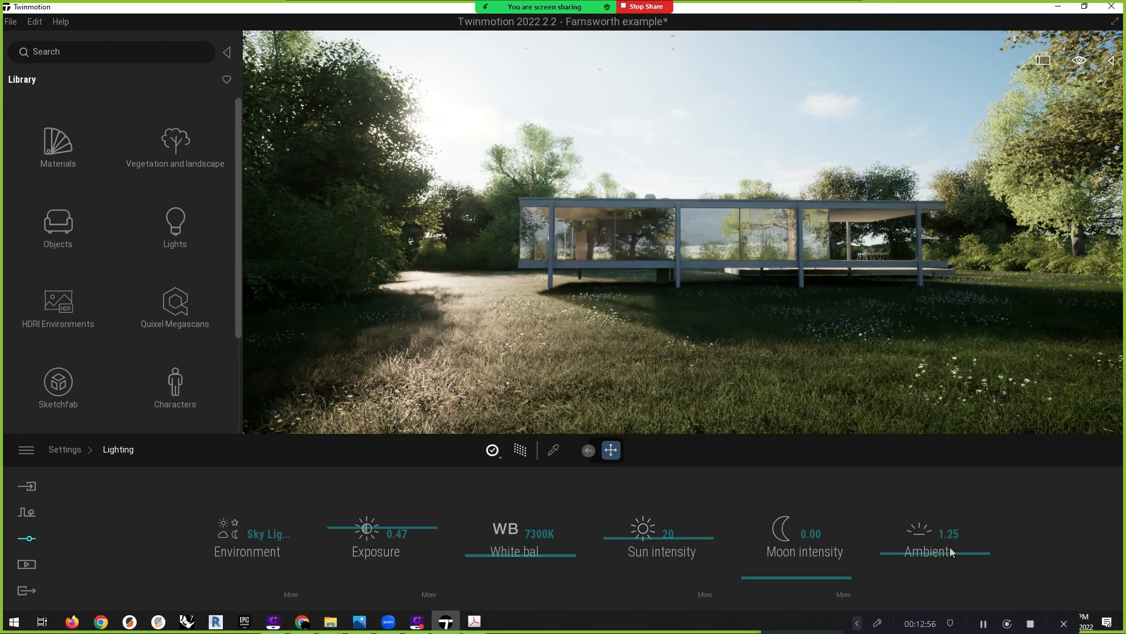
Try an ambient light of 2.61, settle on 1.58, and check the exposure options
{"action": "left_click_drag", "start_coordinate": [924, 554], "coordinate": [925, 522]}
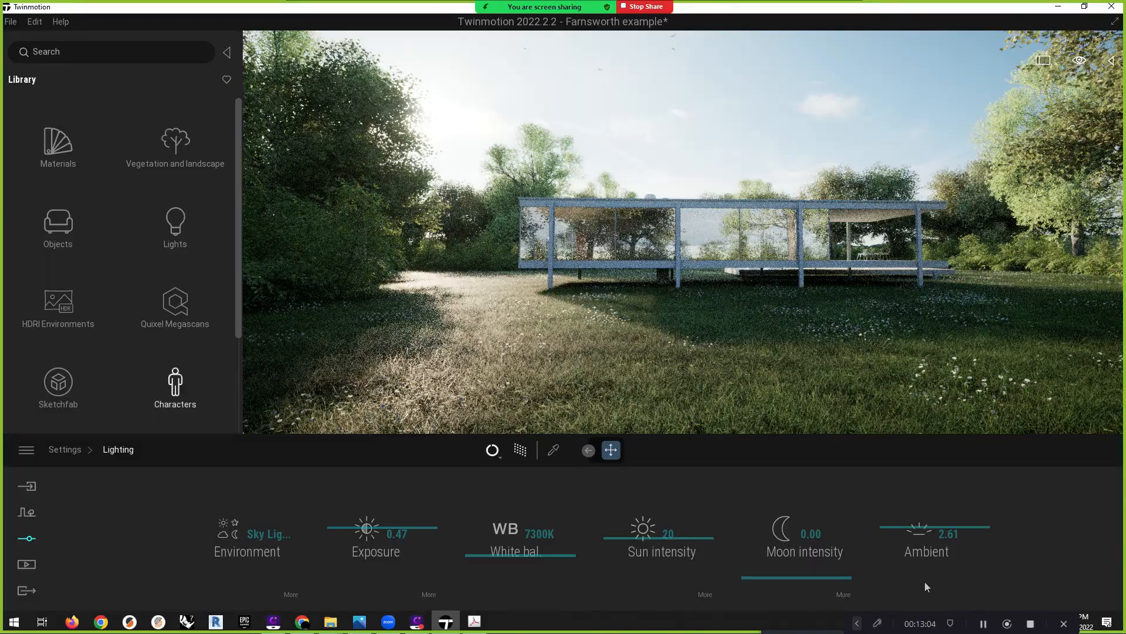
{"action": "left_click_drag", "start_coordinate": [938, 523], "coordinate": [940, 542]}
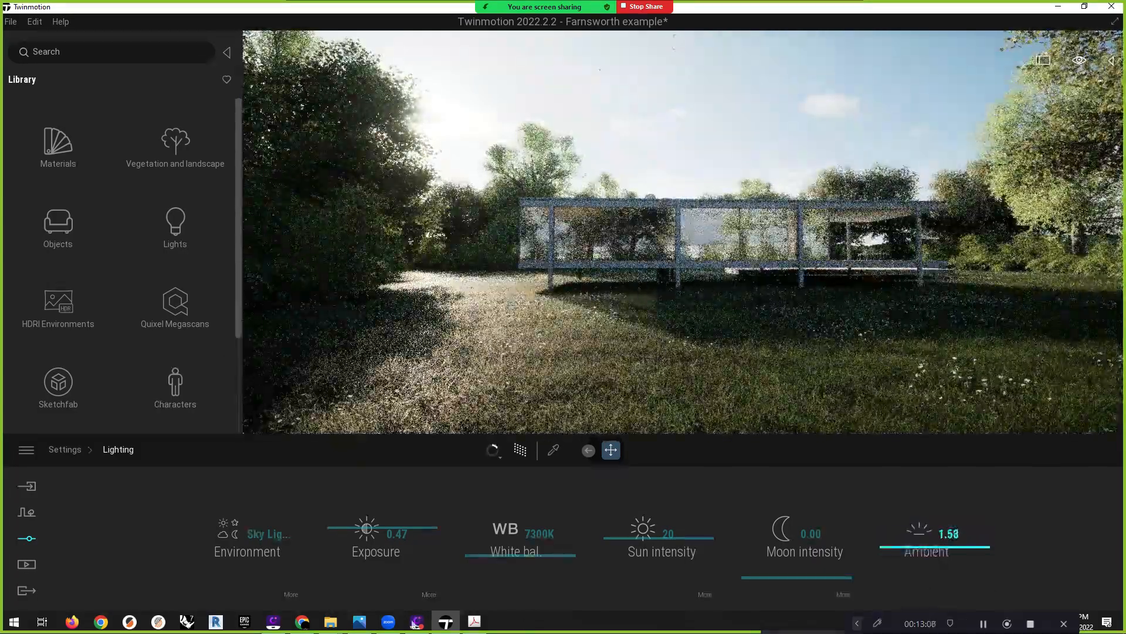
{"action": "left_click", "coordinate": [429, 595]}
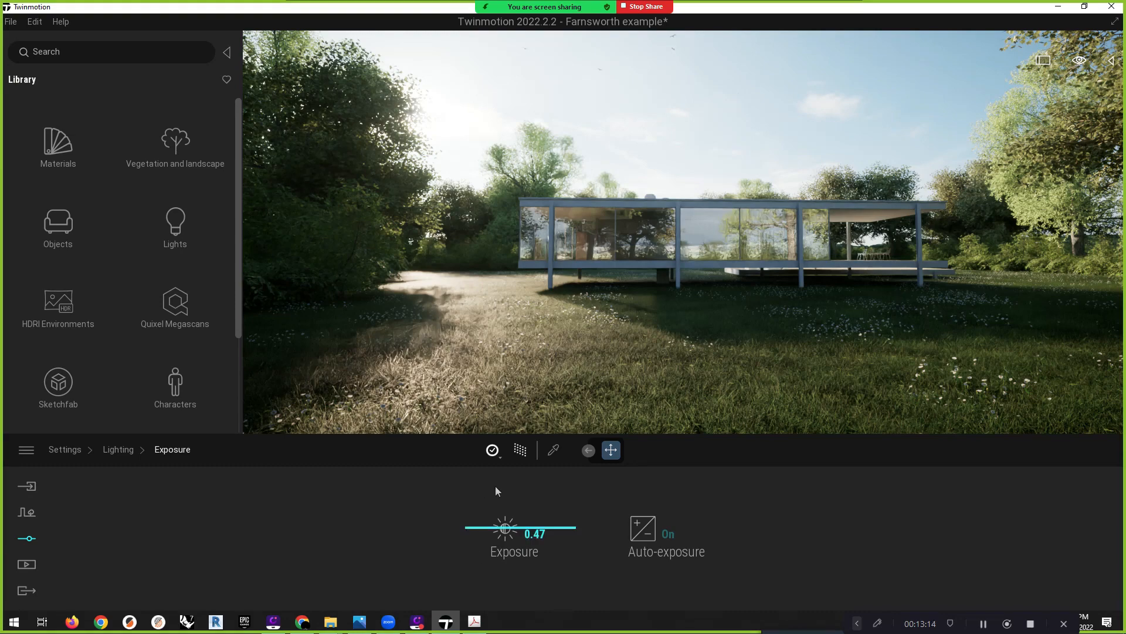
{"action": "left_click", "coordinate": [119, 451]}
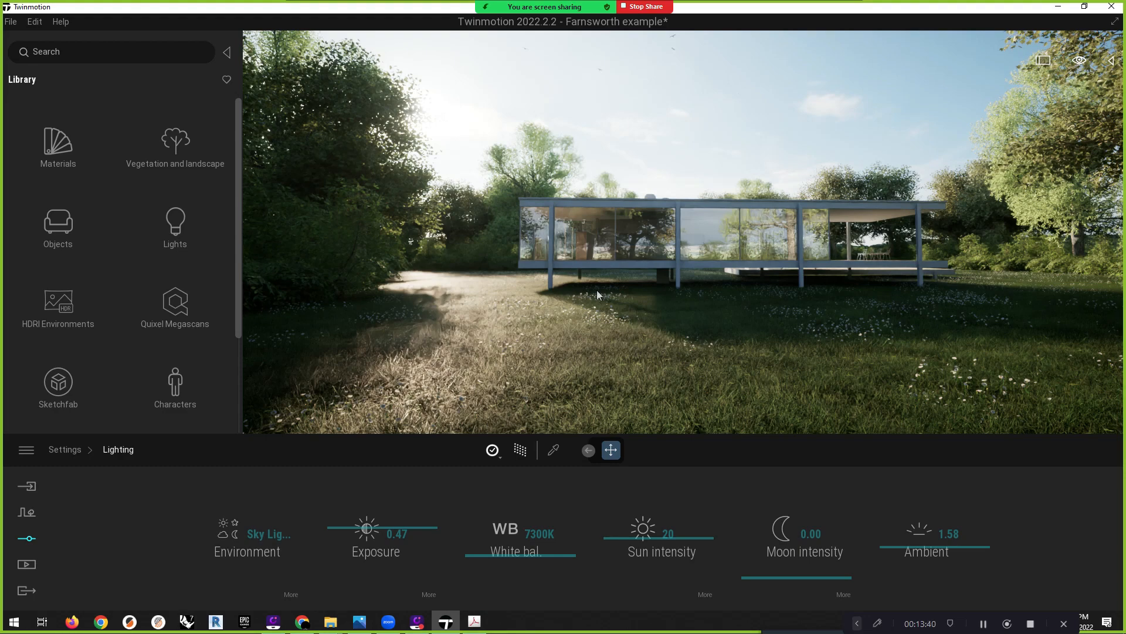
Set the Path Tracer quality to High and enter 300 samples
{"action": "left_click", "coordinate": [493, 450]}
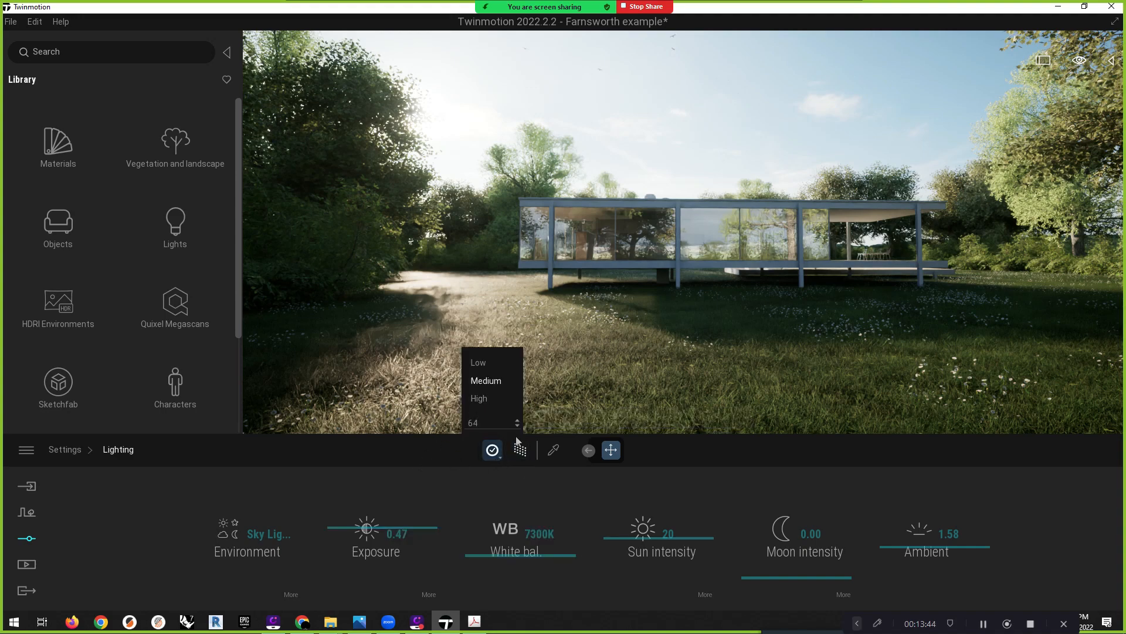
{"action": "double_click", "coordinate": [498, 424]}
{"action": "left_click", "coordinate": [486, 400]}
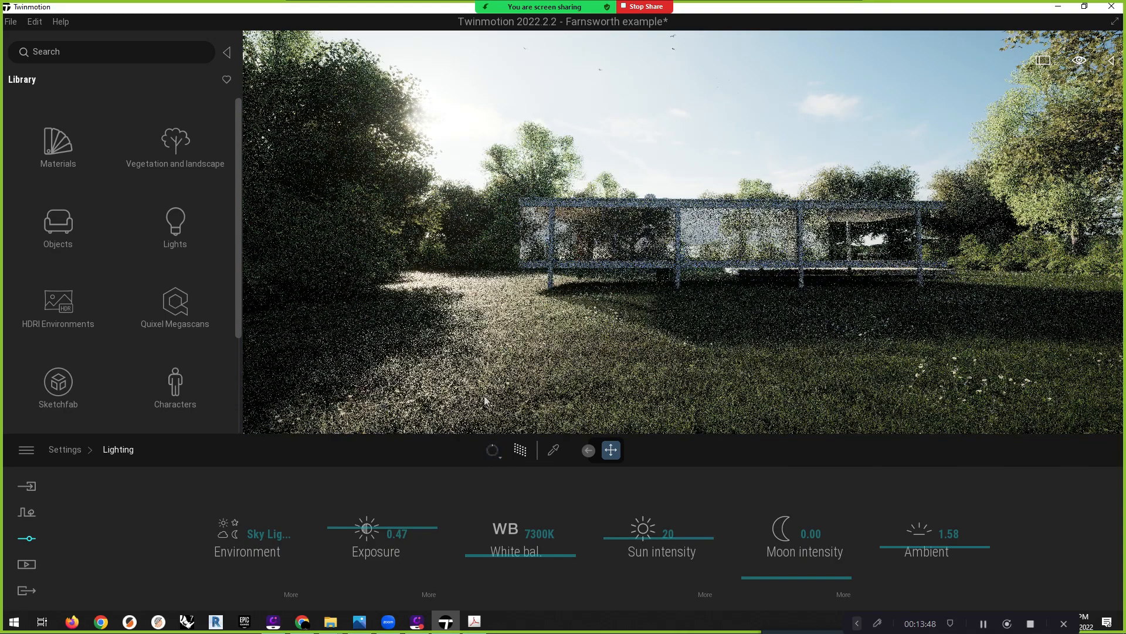
{"action": "mouse_move", "coordinate": [502, 459]}
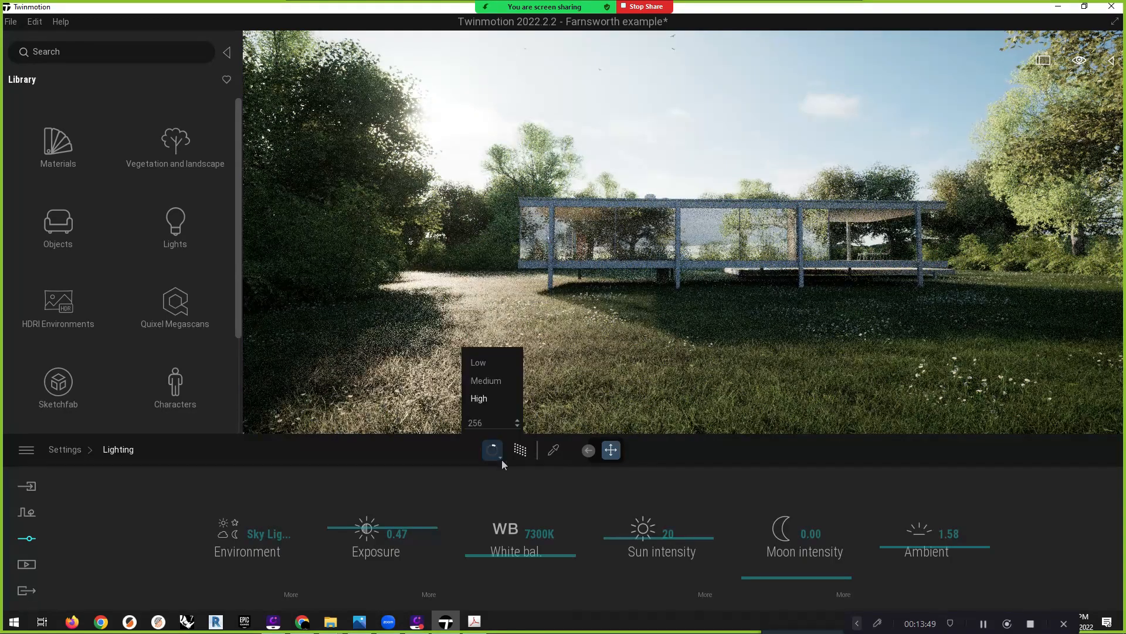
{"action": "left_click", "coordinate": [483, 423]}
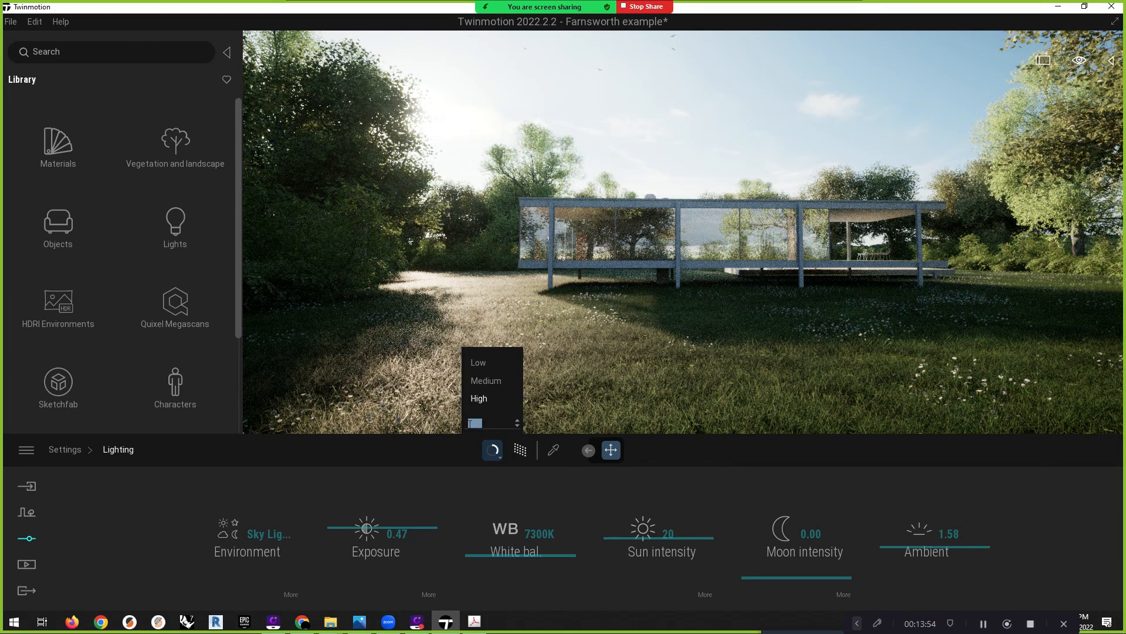
{"action": "type", "text": "300"}
{"action": "key", "text": "Return"}
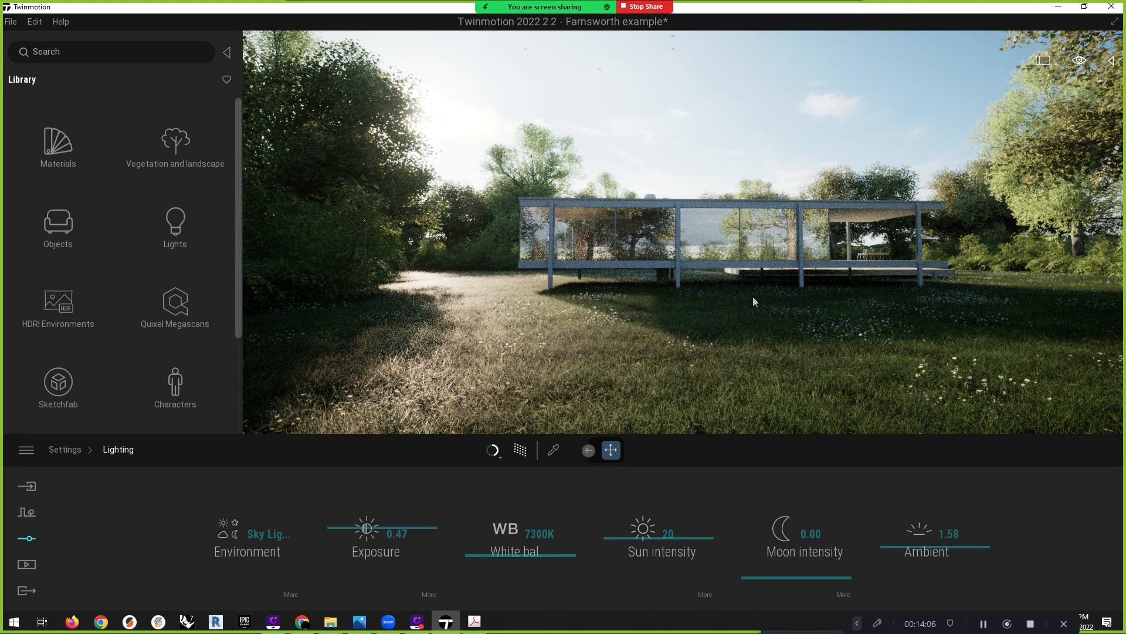
Switch to inspiration.pdf in Adobe Acrobat and examine the reference photo of the house
{"action": "left_click", "coordinate": [475, 621]}
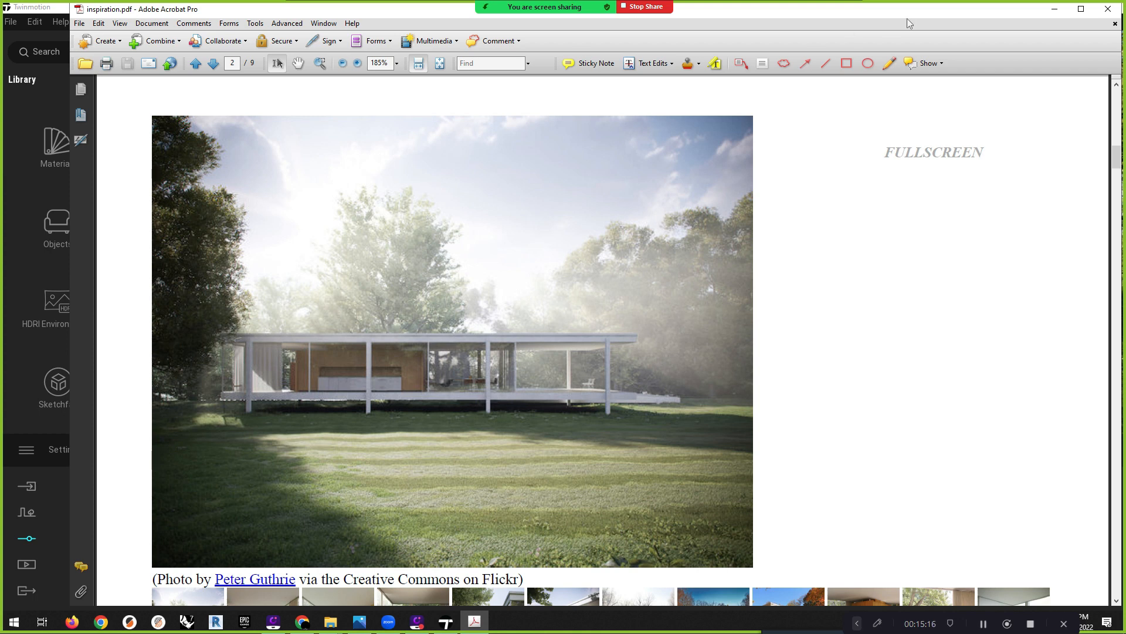
Switch back to Twinmotion and check the Environment options in the lighting settings, leaving Dynamic Sky selected
{"action": "left_click", "coordinate": [1056, 9]}
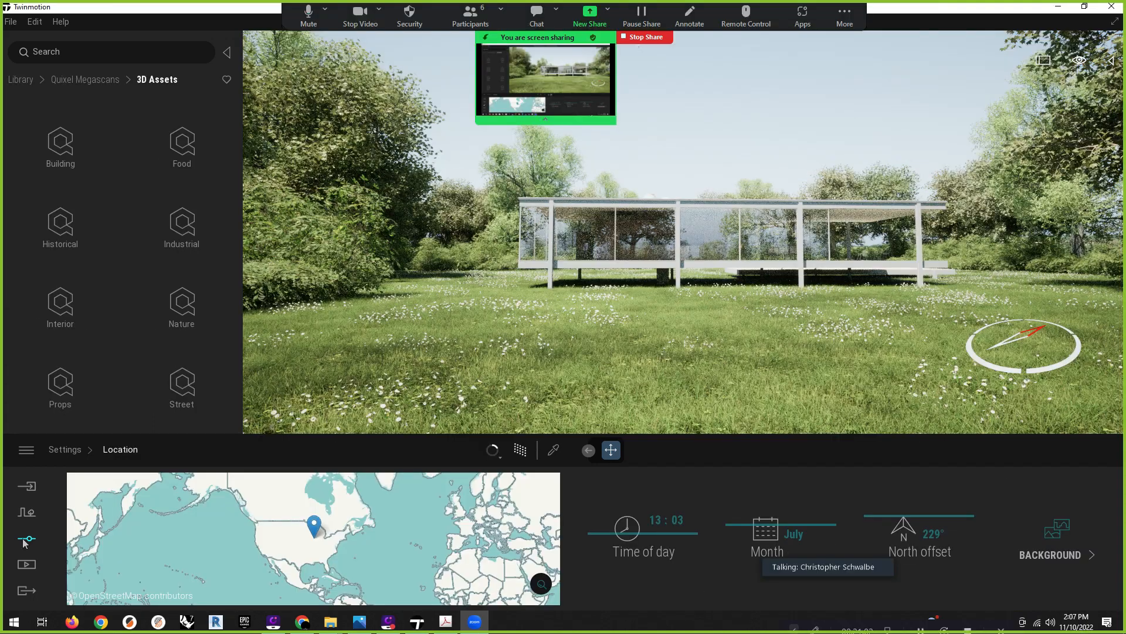
{"action": "left_click", "coordinate": [25, 538]}
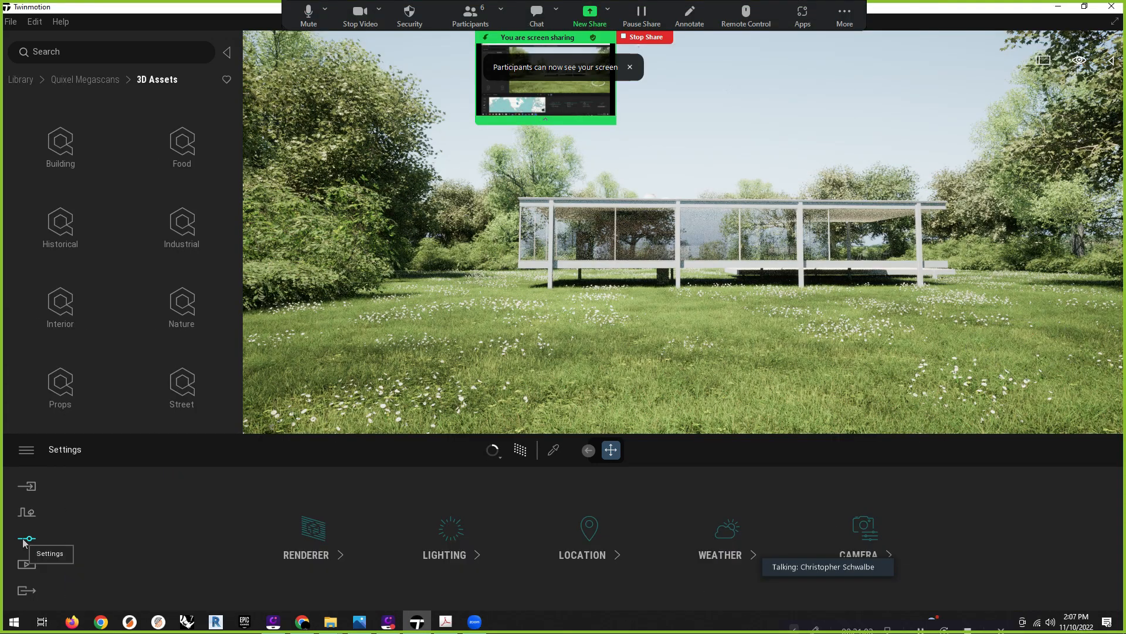
{"action": "left_click", "coordinate": [453, 553]}
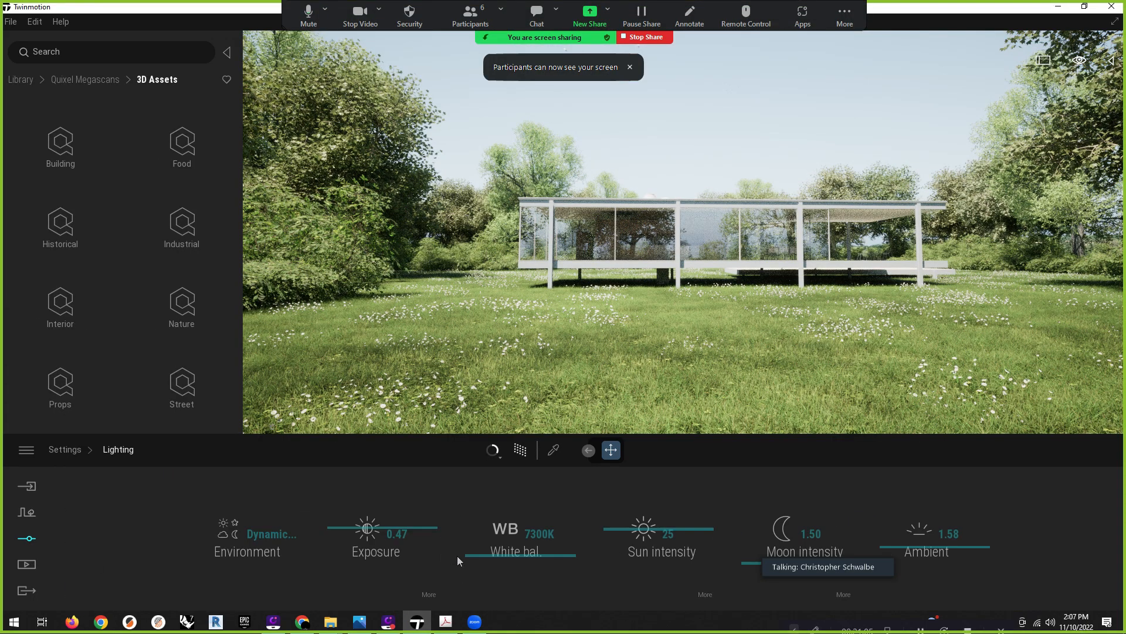
{"action": "left_click", "coordinate": [262, 538]}
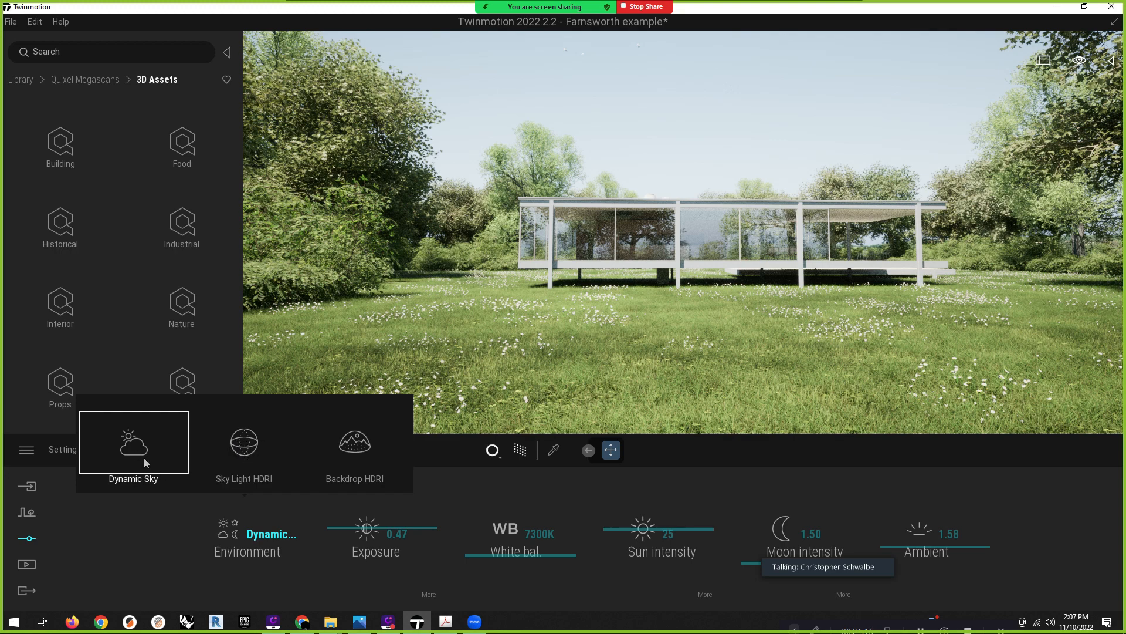
{"action": "left_click", "coordinate": [36, 537]}
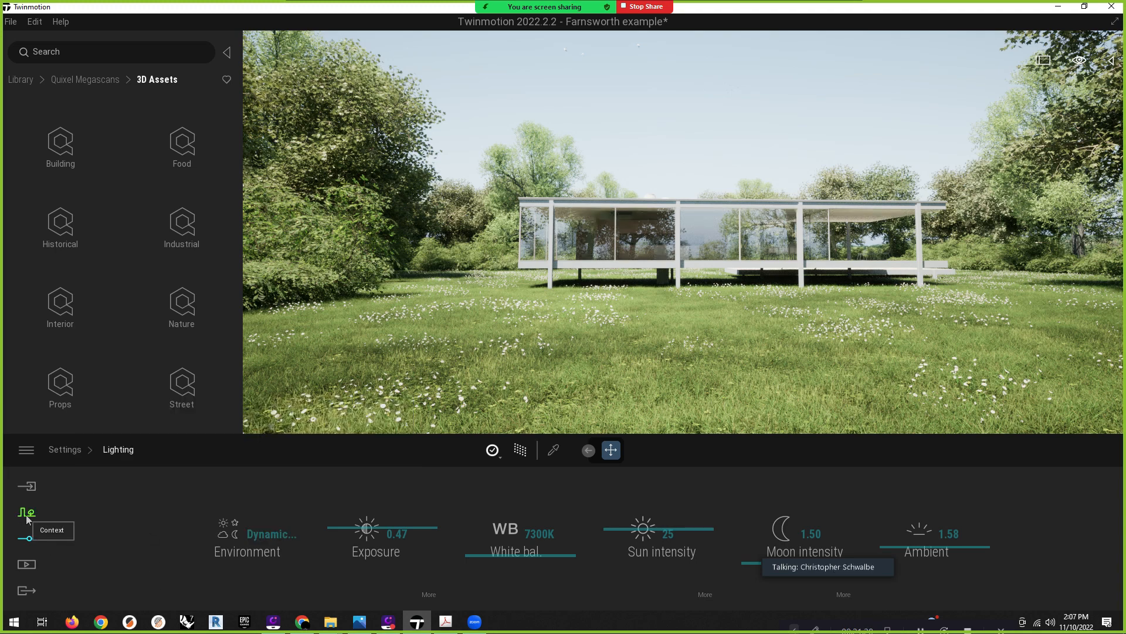
In the location settings, set the north offset to 0° and, after trying 11:37 in April, settle on 13:21 in June
{"action": "left_click", "coordinate": [66, 452]}
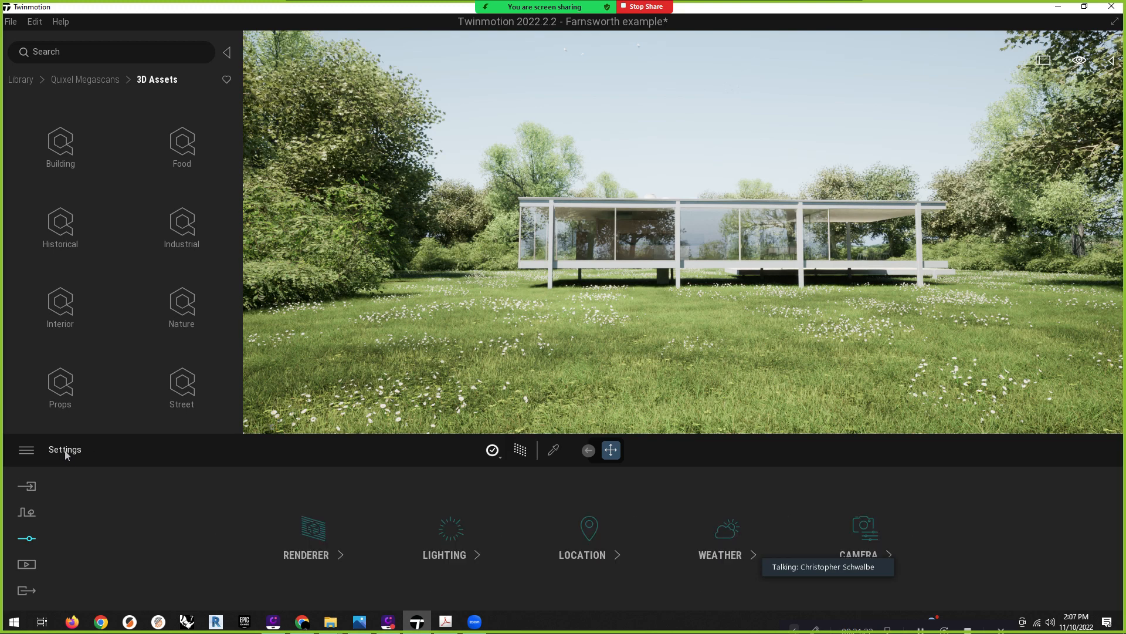
{"action": "left_click", "coordinate": [597, 557]}
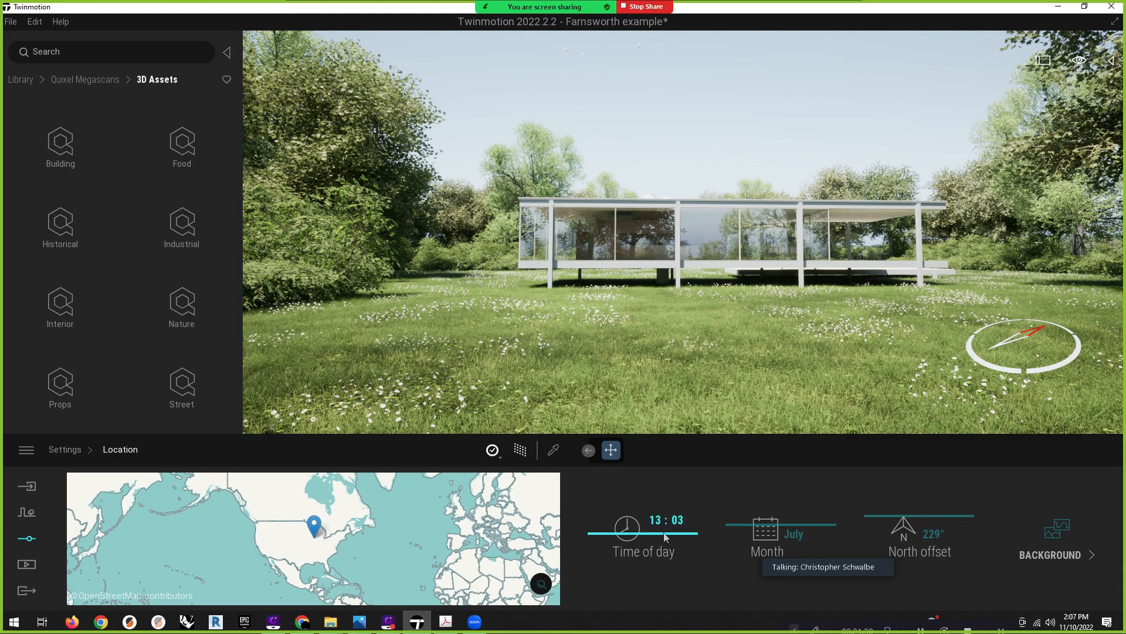
{"action": "mouse_move", "coordinate": [661, 537]}
{"action": "left_mouse_down"}
{"action": "mouse_move", "coordinate": [660, 499]}
{"action": "mouse_move", "coordinate": [661, 531]}
{"action": "left_mouse_up"}
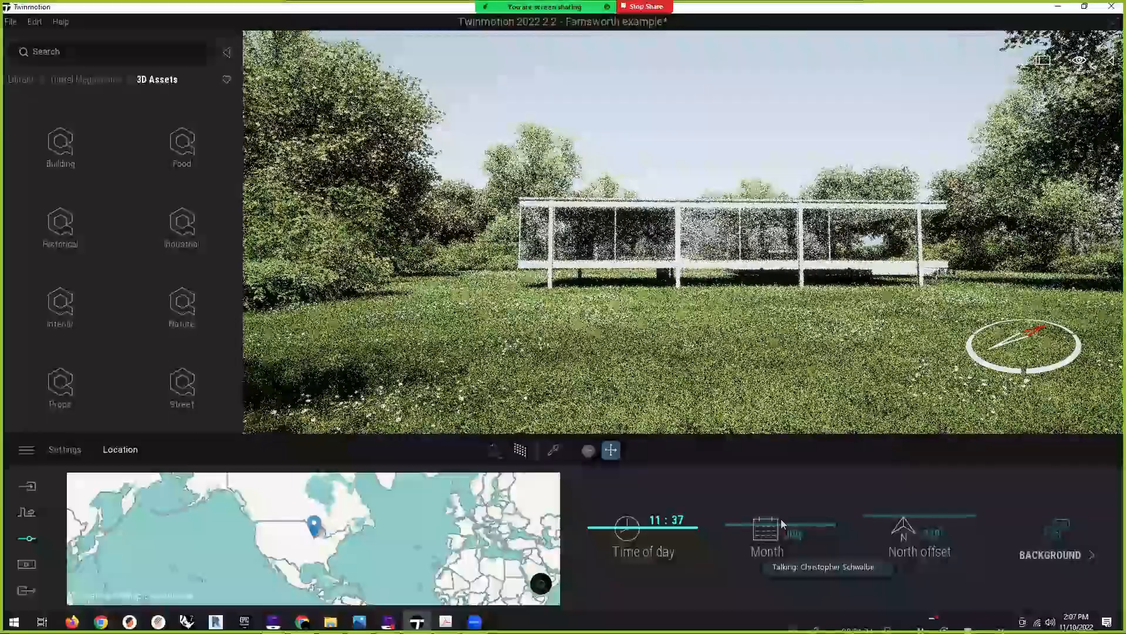
{"action": "left_click_drag", "start_coordinate": [795, 530], "coordinate": [797, 546]}
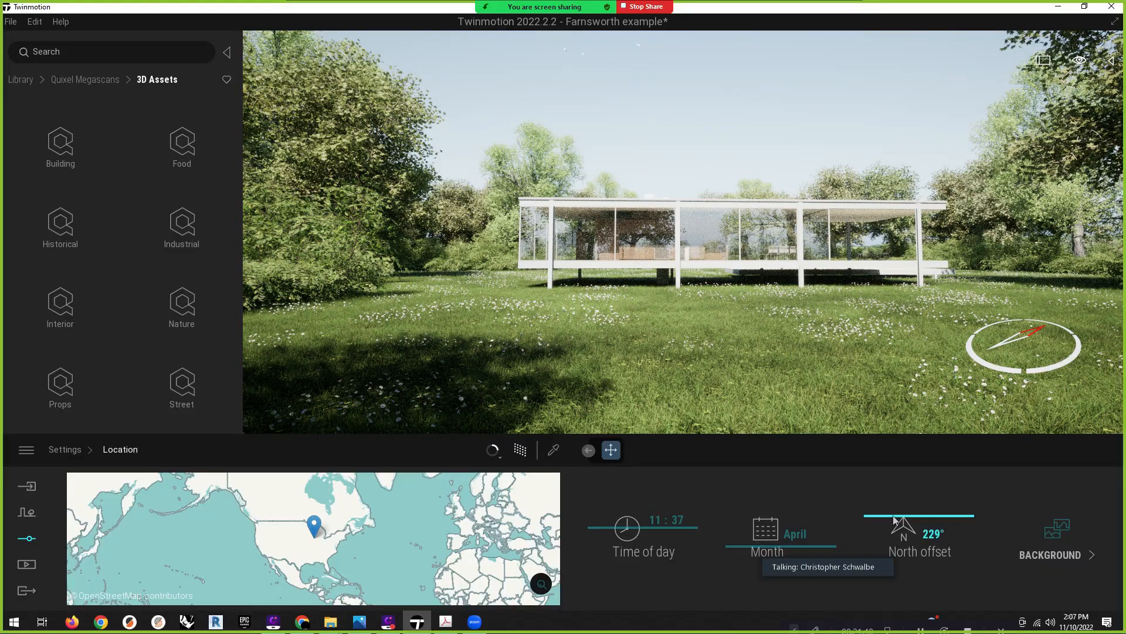
{"action": "left_click_drag", "start_coordinate": [895, 516], "coordinate": [898, 590]}
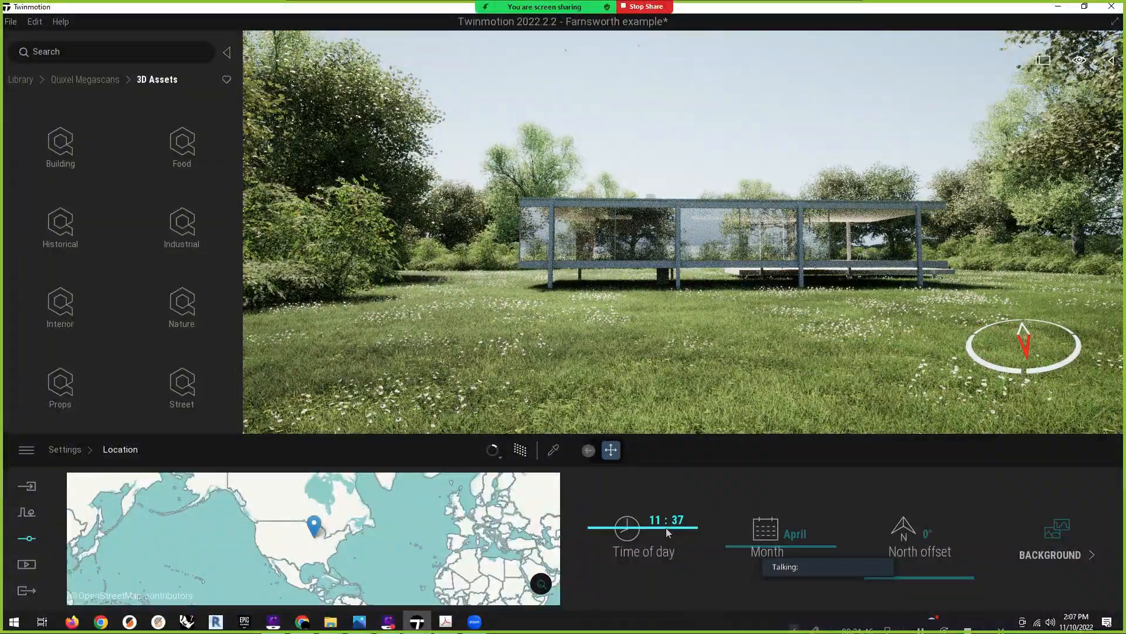
{"action": "left_click_drag", "start_coordinate": [663, 531], "coordinate": [640, 535]}
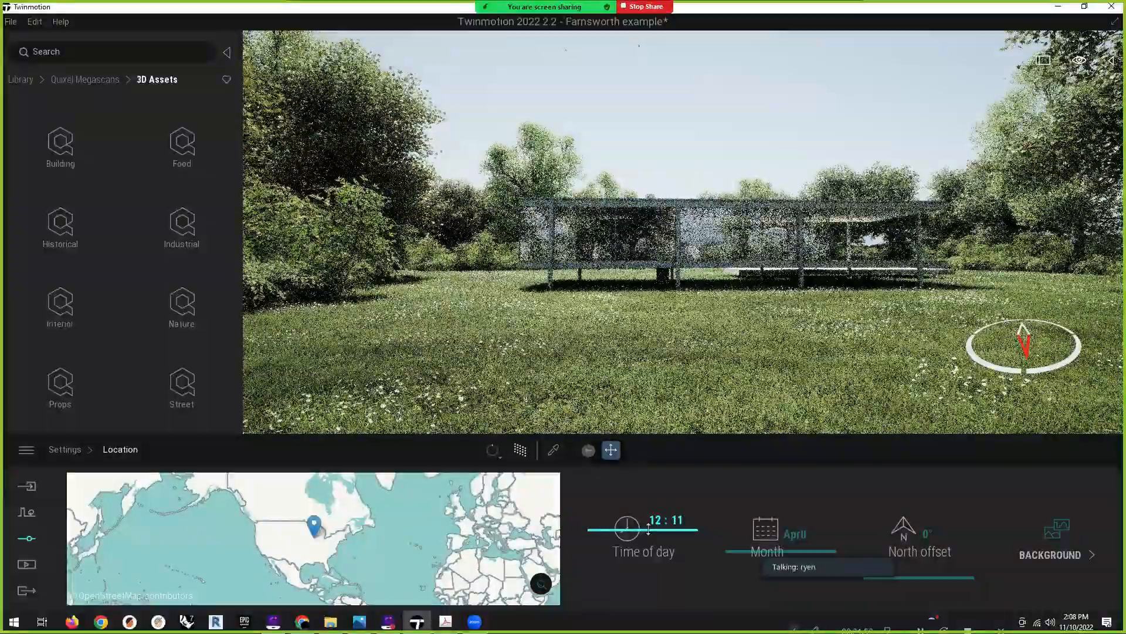
{"action": "mouse_move", "coordinate": [761, 548]}
{"action": "left_mouse_down"}
{"action": "mouse_move", "coordinate": [749, 549]}
{"action": "mouse_move", "coordinate": [749, 567]}
{"action": "mouse_move", "coordinate": [748, 534]}
{"action": "left_mouse_up"}
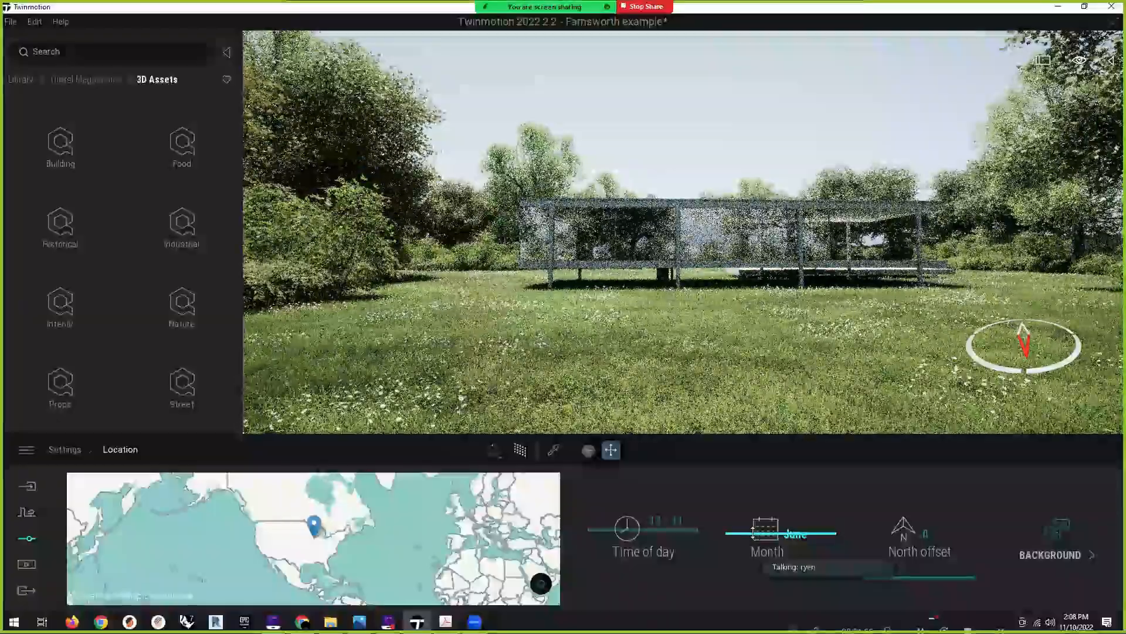
Try nearly overcast weather, settle just past the first sunny setting, and reduce the smog effect to 36%
{"action": "left_click", "coordinate": [27, 538]}
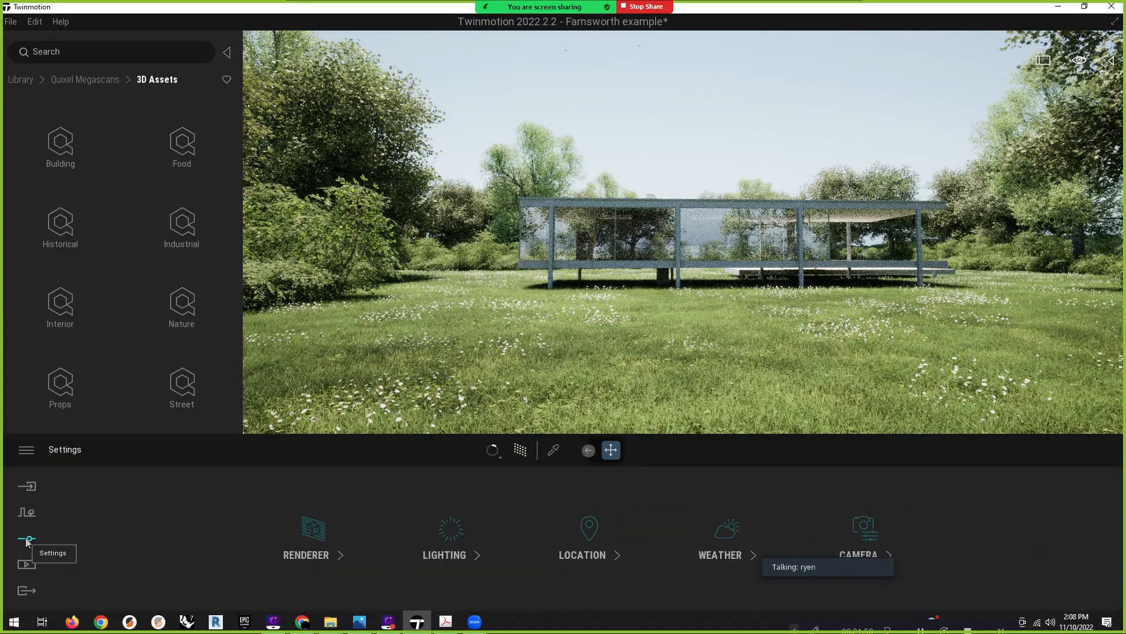
{"action": "left_click", "coordinate": [717, 556]}
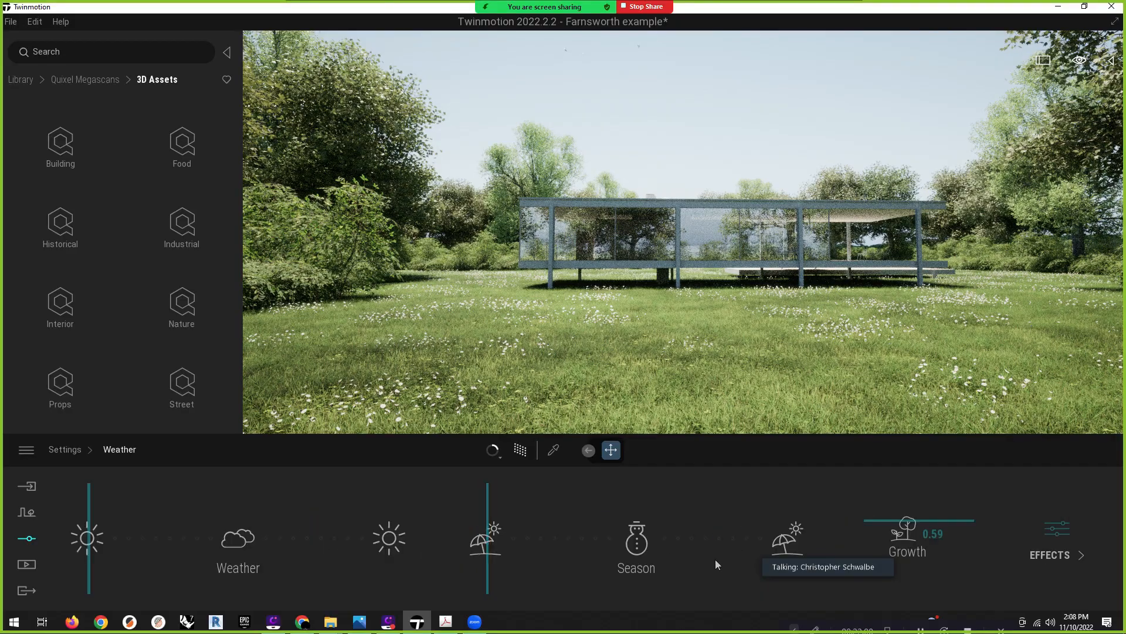
{"action": "left_click_drag", "start_coordinate": [93, 561], "coordinate": [220, 554]}
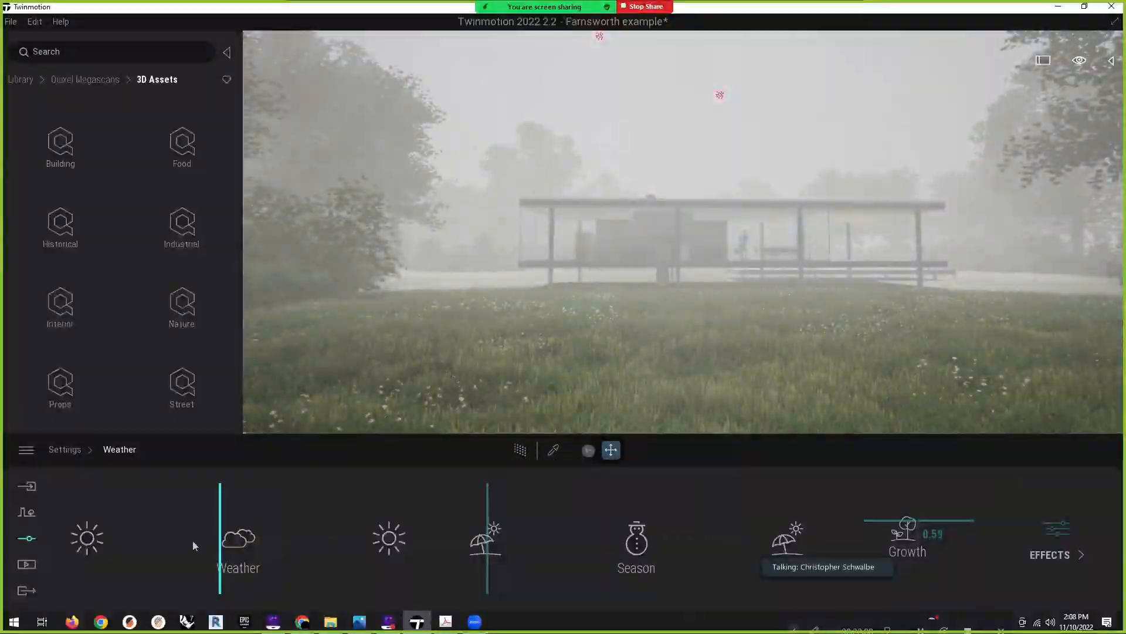
{"action": "left_click_drag", "start_coordinate": [218, 515], "coordinate": [122, 530]}
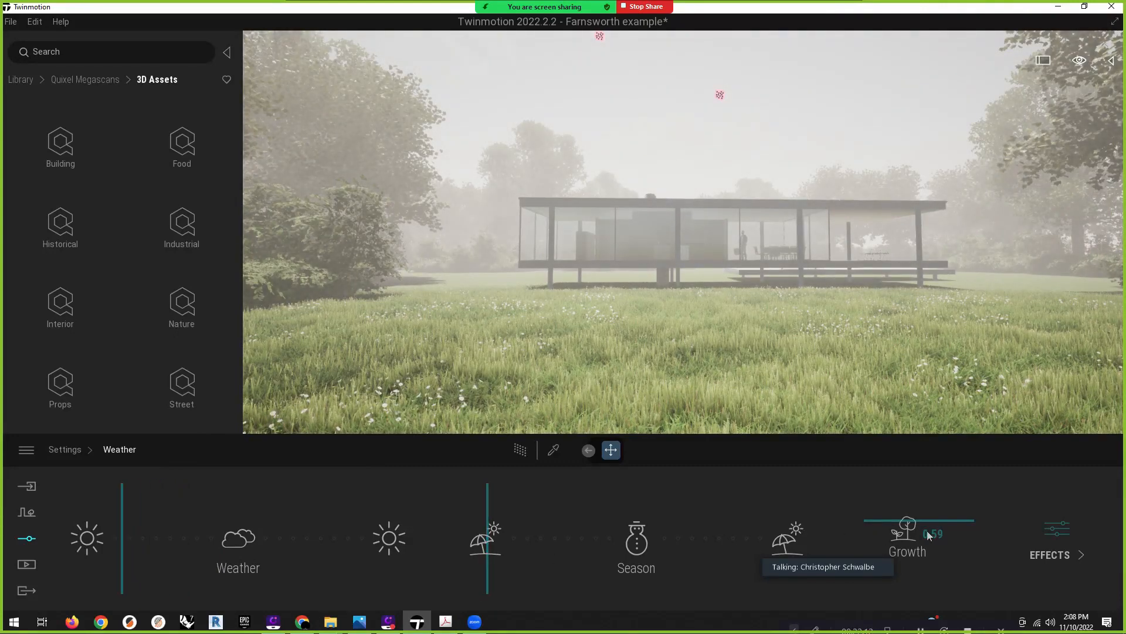
{"action": "left_click", "coordinate": [1063, 537]}
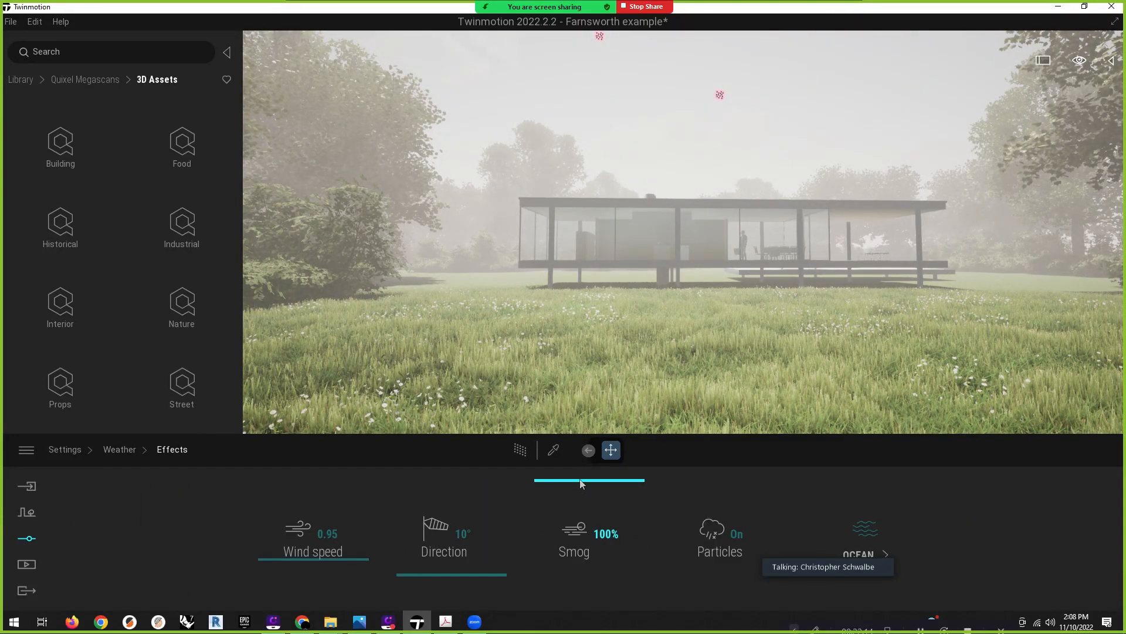
{"action": "left_click_drag", "start_coordinate": [580, 491], "coordinate": [575, 540]}
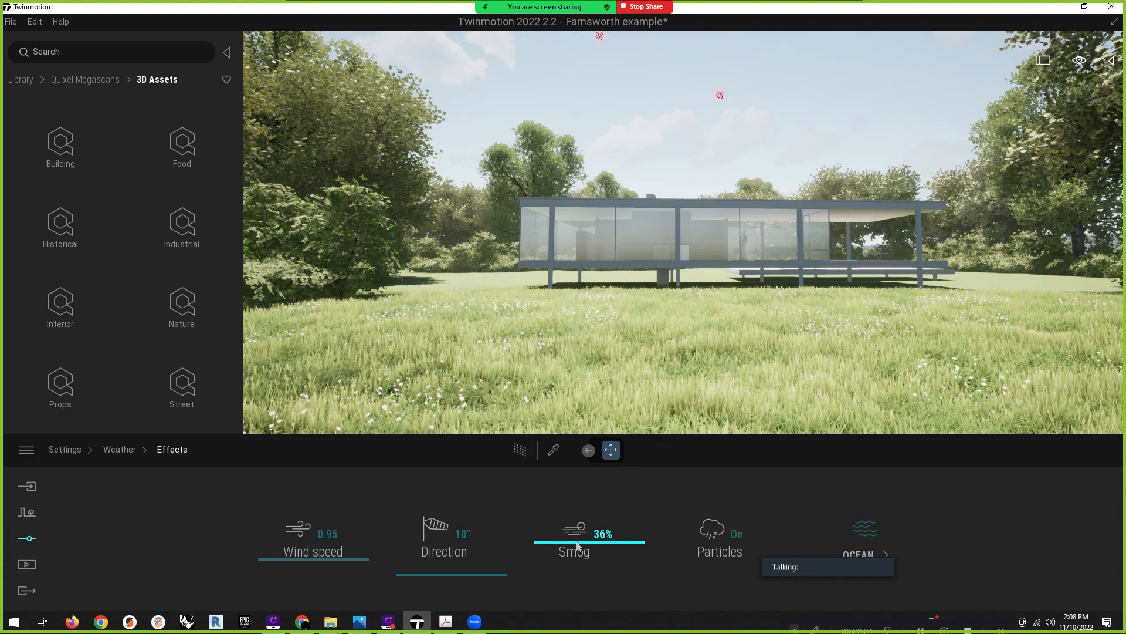
Shift the weather past cloudy, about a third of the way toward the second sunny setting, checking the clouds in the sky
{"action": "left_click", "coordinate": [118, 450]}
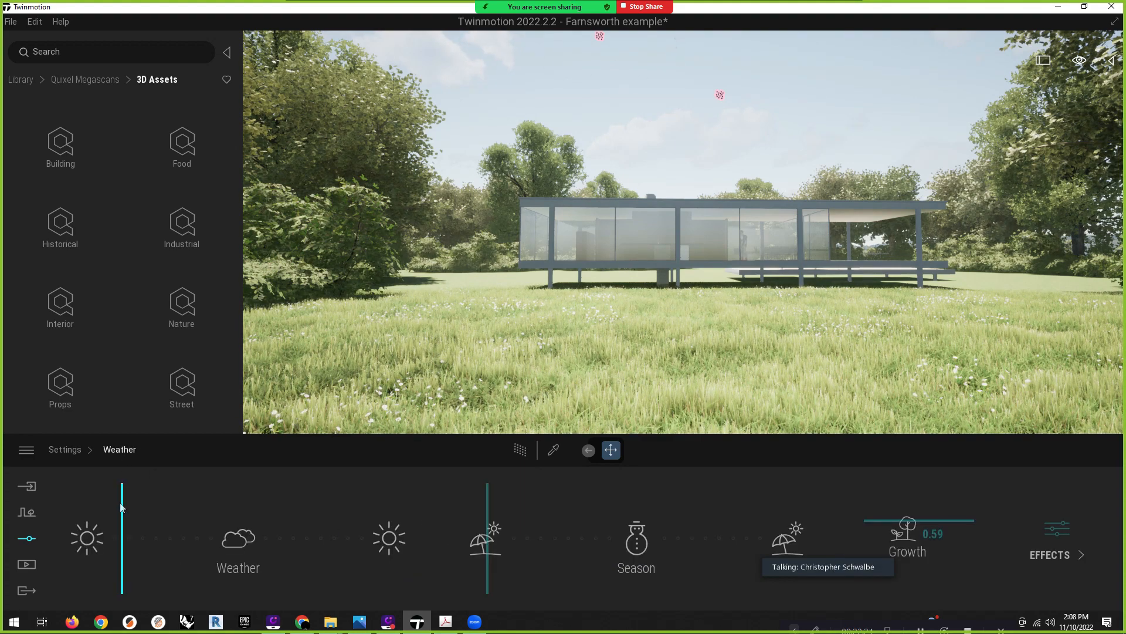
{"action": "left_click_drag", "start_coordinate": [121, 508], "coordinate": [135, 507]}
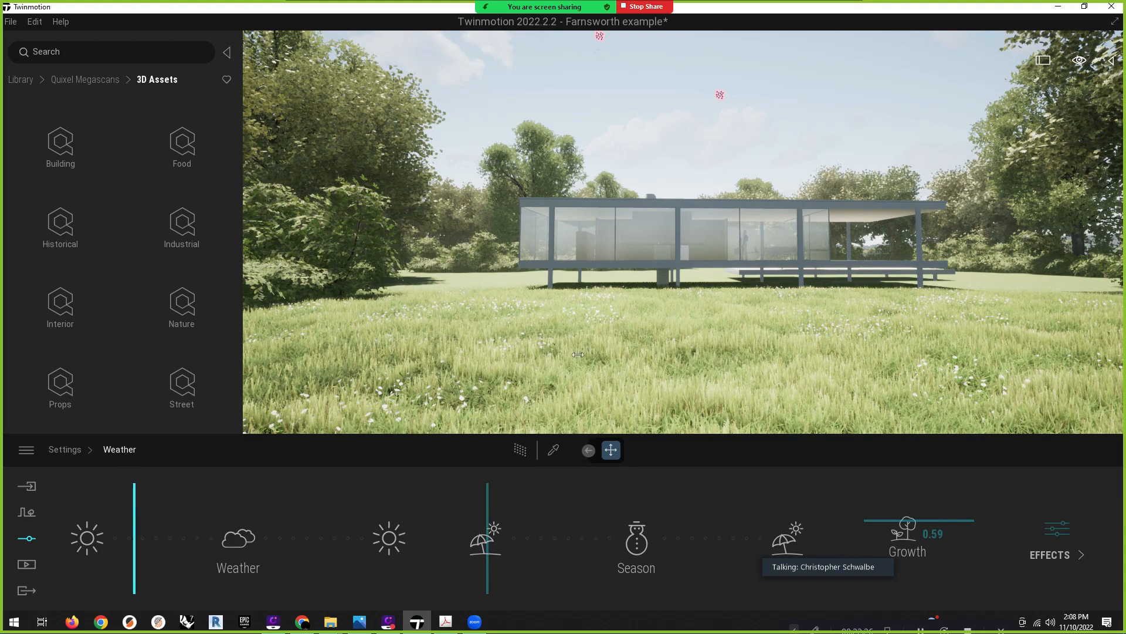
{"action": "mouse_move", "coordinate": [627, 328]}
{"action": "right_mouse_down"}
{"action": "mouse_move", "coordinate": [613, 237]}
{"action": "mouse_move", "coordinate": [635, 214]}
{"action": "mouse_move", "coordinate": [626, 329]}
{"action": "right_mouse_up"}
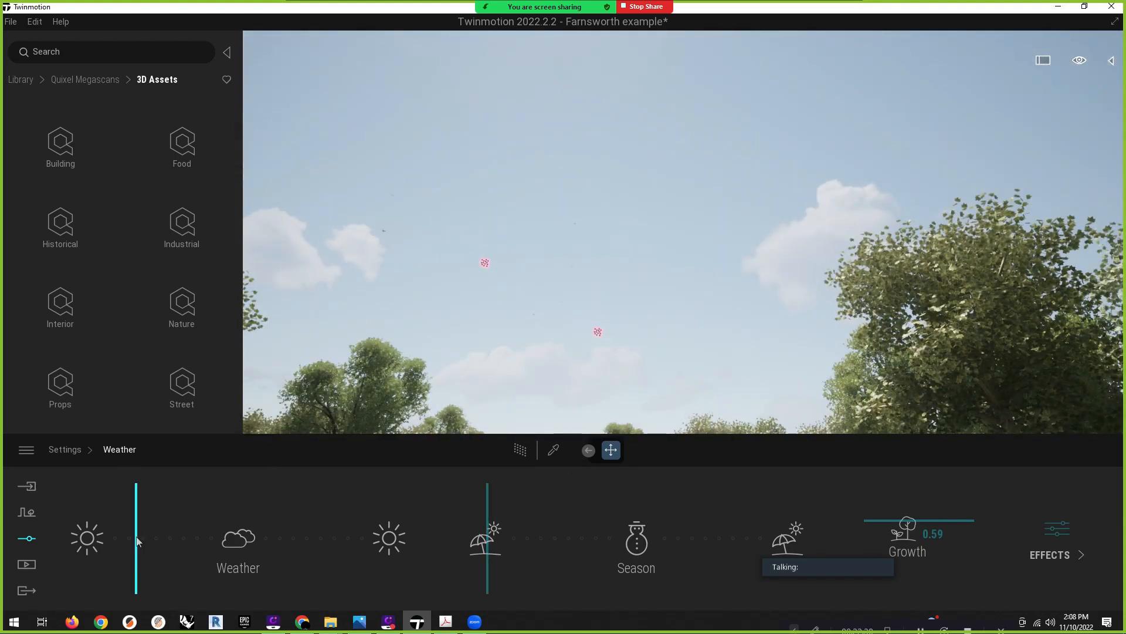
{"action": "left_click_drag", "start_coordinate": [137, 540], "coordinate": [213, 549]}
{"action": "left_click_drag", "start_coordinate": [199, 550], "coordinate": [294, 567]}
{"action": "right_click_drag", "start_coordinate": [621, 290], "coordinate": [352, 218]}
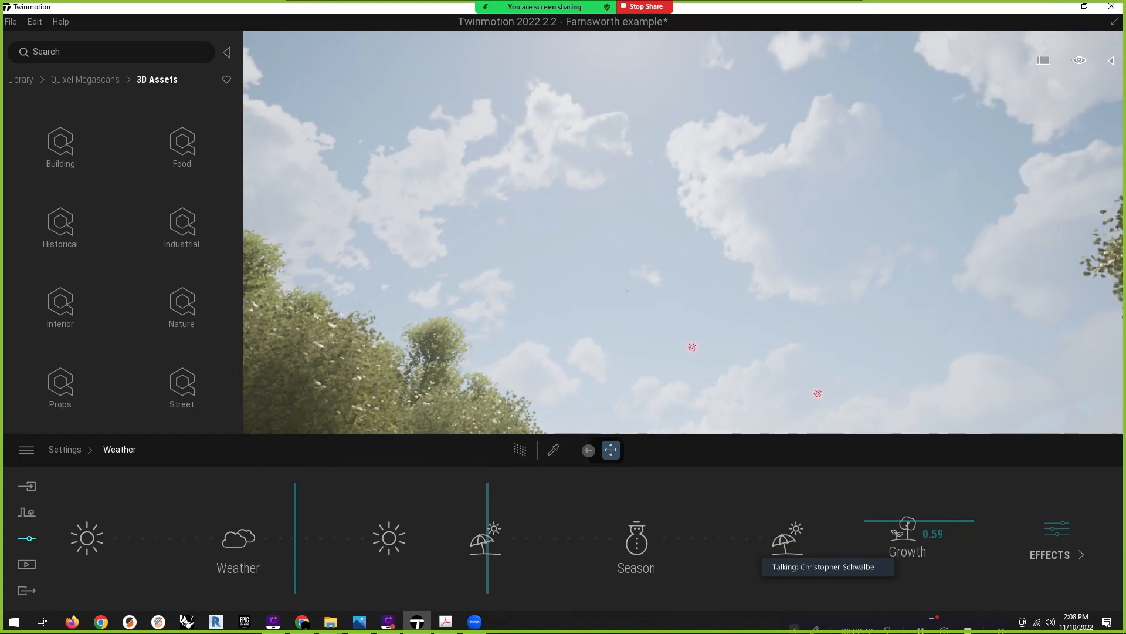
Toggle the Particles option in the weather effects to compare the scene with it off and on
{"action": "left_click", "coordinate": [1064, 555]}
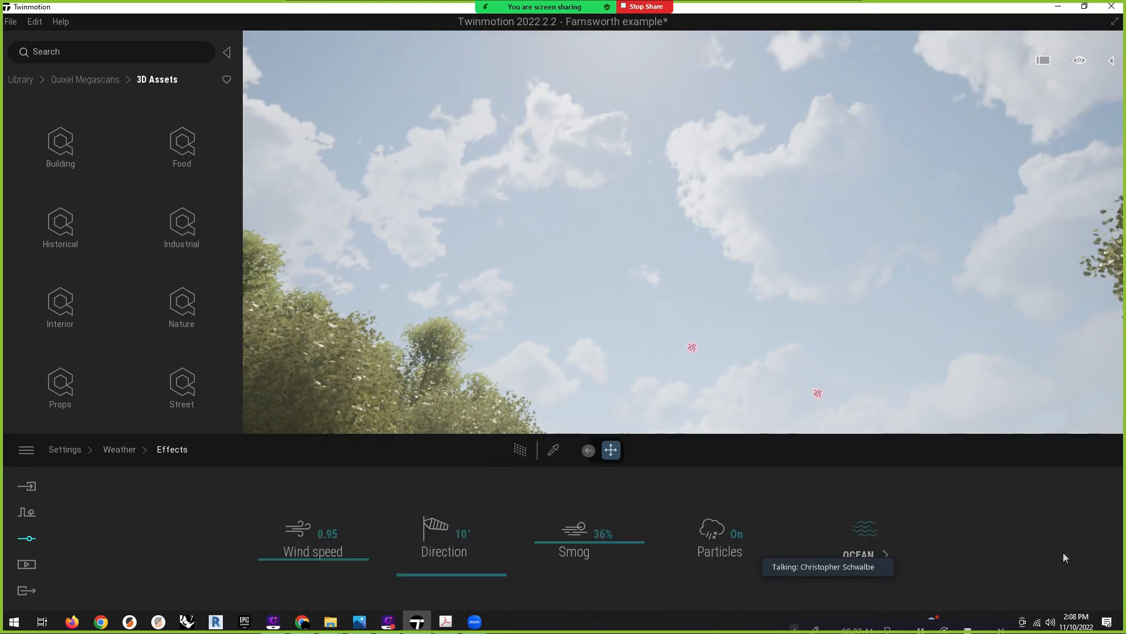
{"action": "left_click", "coordinate": [736, 534]}
{"action": "right_click_drag", "start_coordinate": [762, 358], "coordinate": [821, 410]}
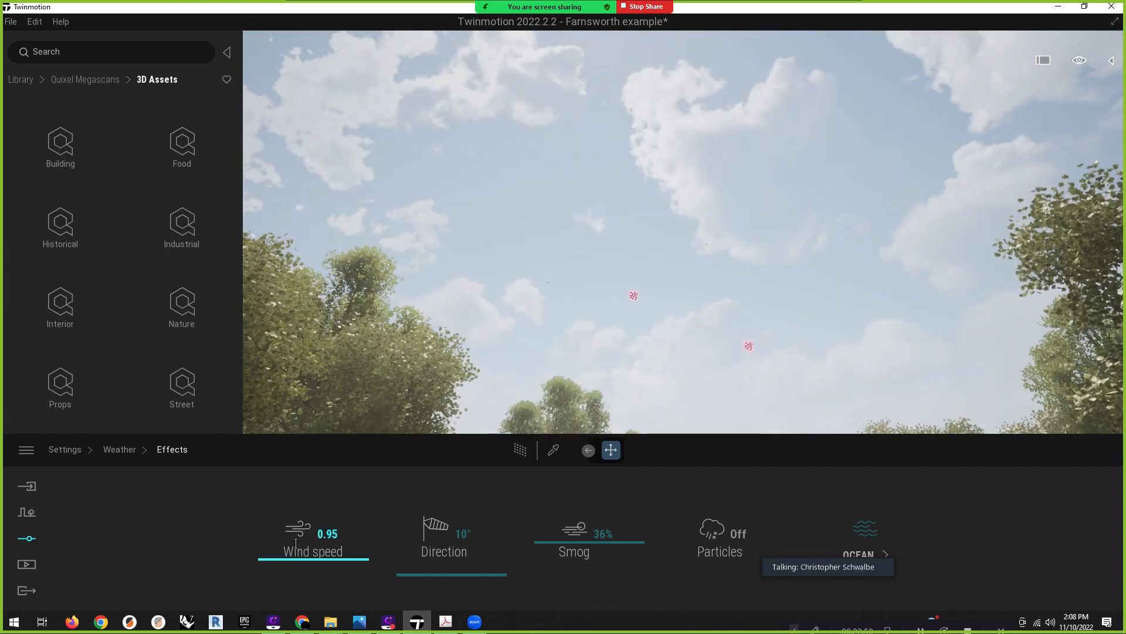
{"action": "left_click", "coordinate": [726, 527]}
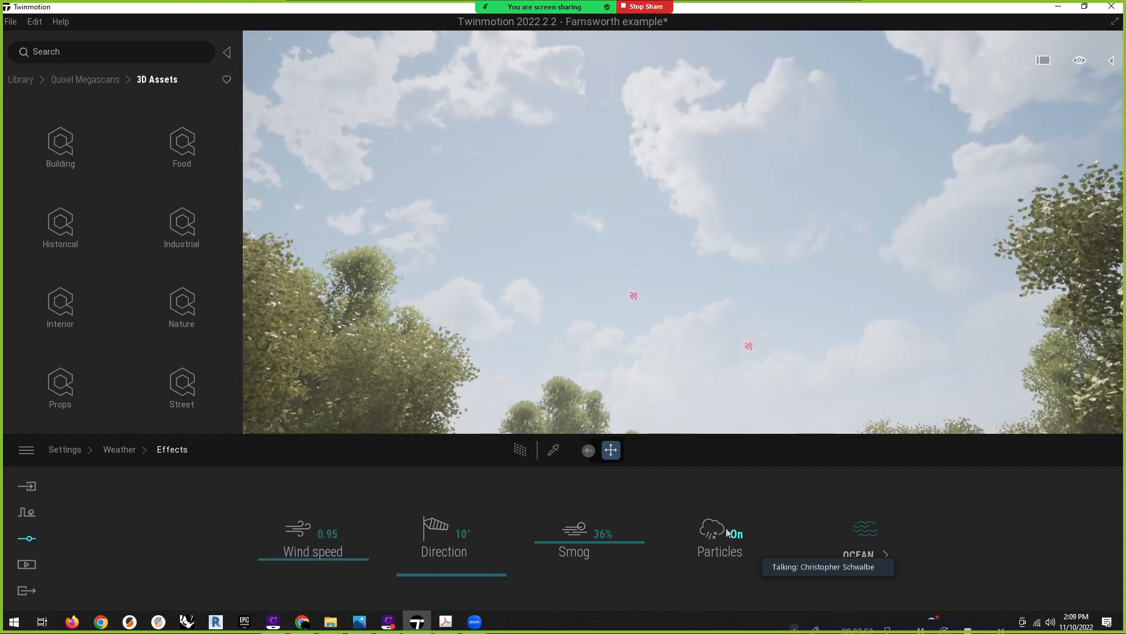
{"action": "left_click", "coordinate": [727, 527]}
Try another season in the weather settings and return it to the first summer setting
{"action": "left_click", "coordinate": [119, 450]}
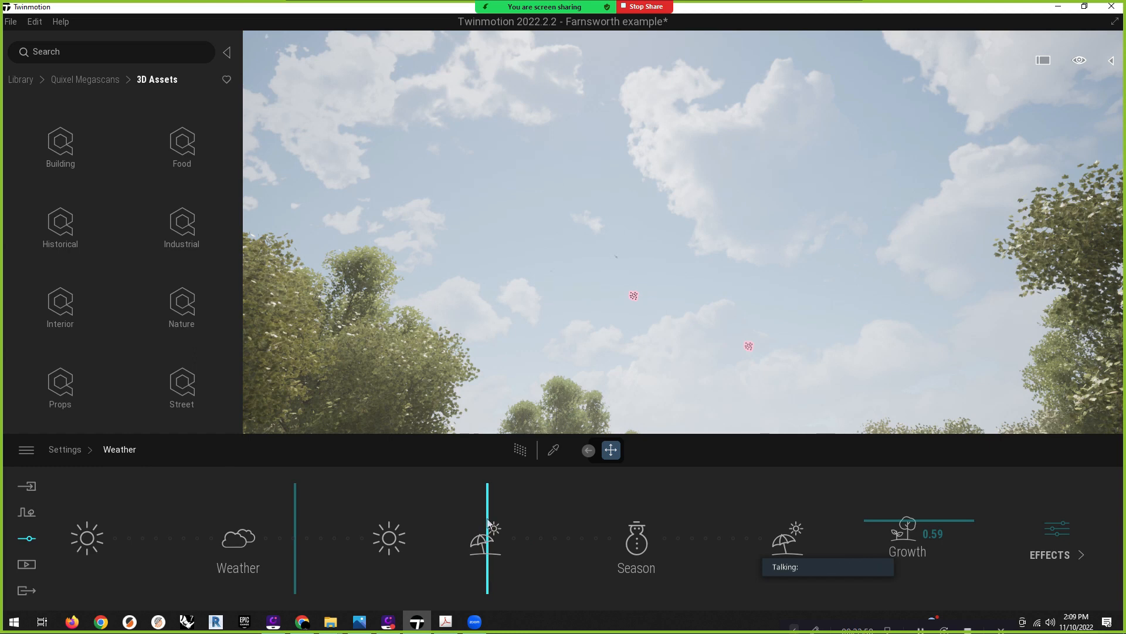
{"action": "left_click_drag", "start_coordinate": [532, 531], "coordinate": [488, 534]}
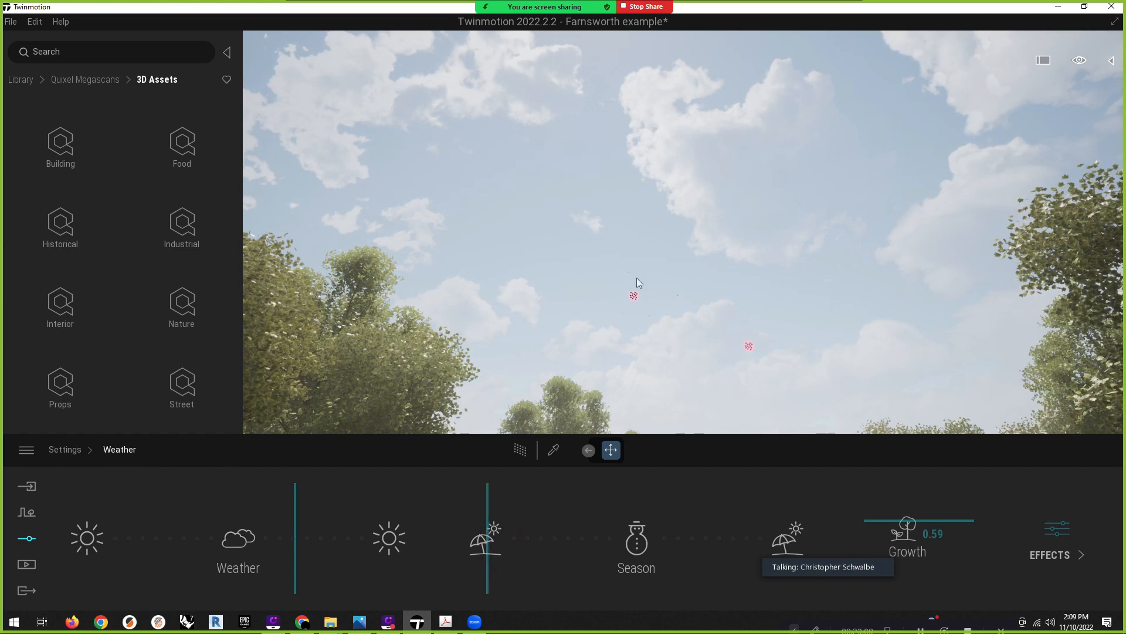
{"action": "right_click_drag", "start_coordinate": [636, 277], "coordinate": [636, 322]}
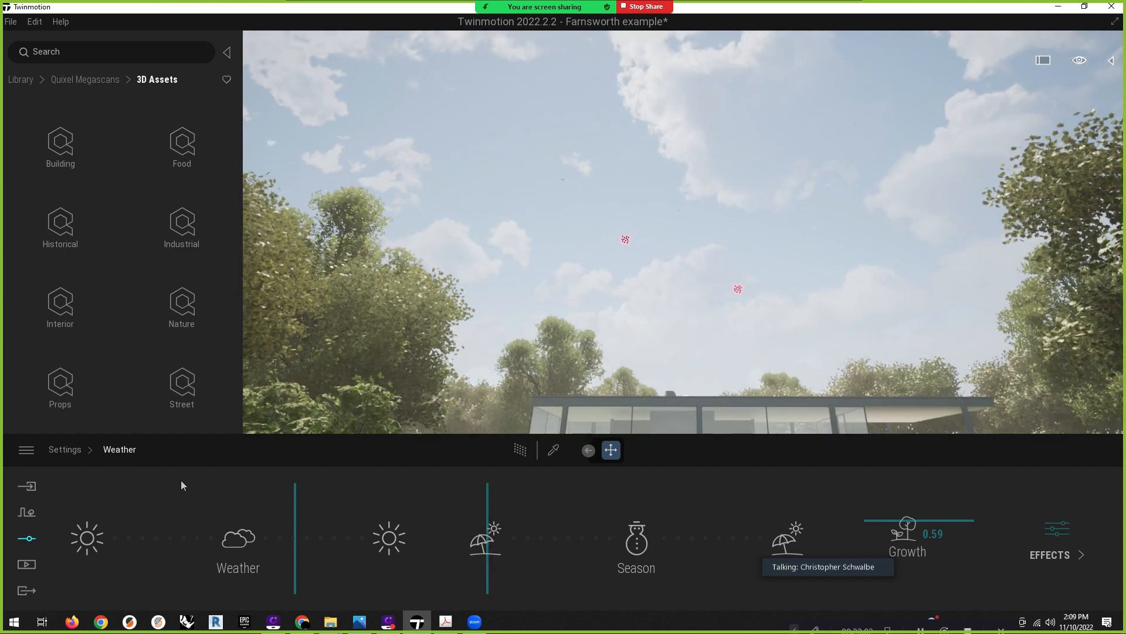
In the location settings, try a time of day of 19:34 and settle on 20:26, viewing the low sun around the house and trees
{"action": "left_click", "coordinate": [26, 538]}
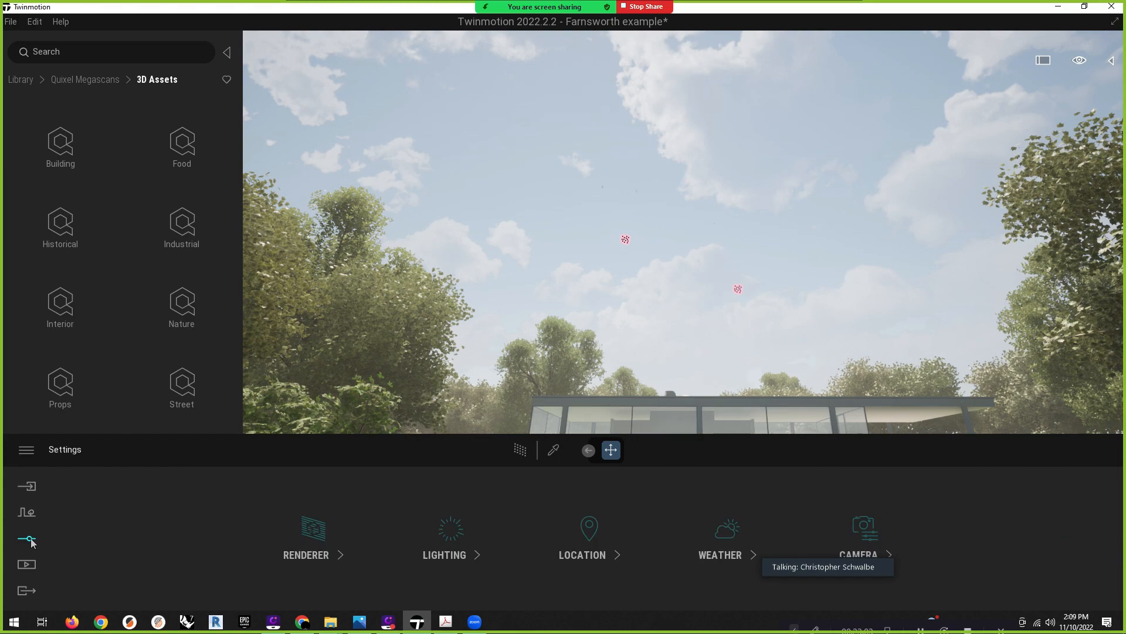
{"action": "left_click", "coordinate": [591, 556]}
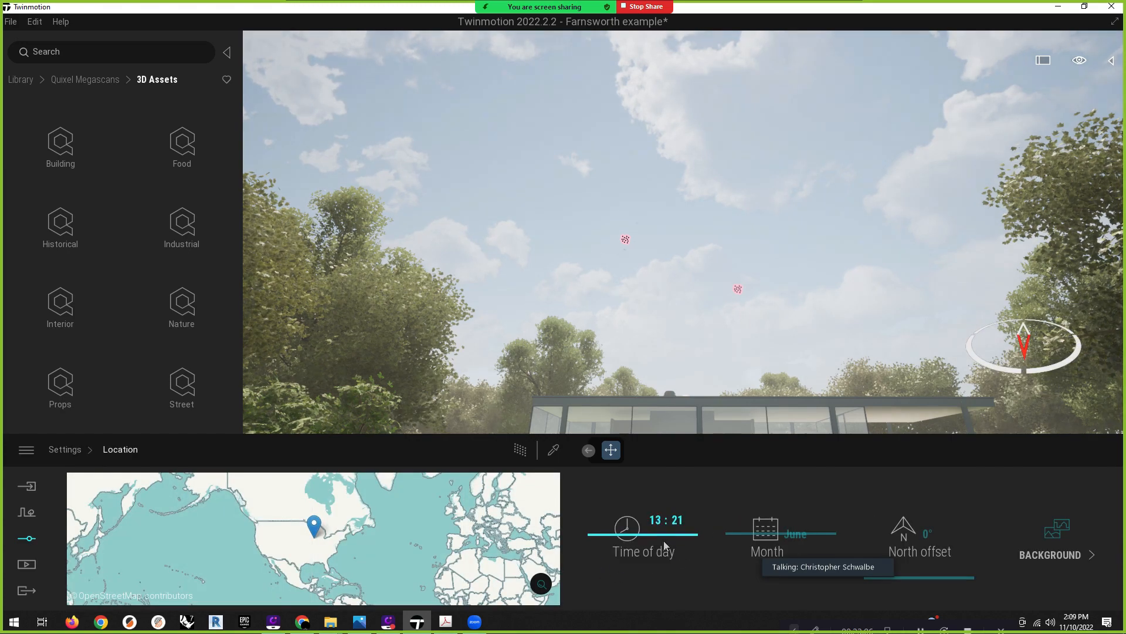
{"action": "mouse_move", "coordinate": [664, 546]}
{"action": "left_mouse_down"}
{"action": "mouse_move", "coordinate": [665, 570]}
{"action": "mouse_move", "coordinate": [665, 560]}
{"action": "left_mouse_up"}
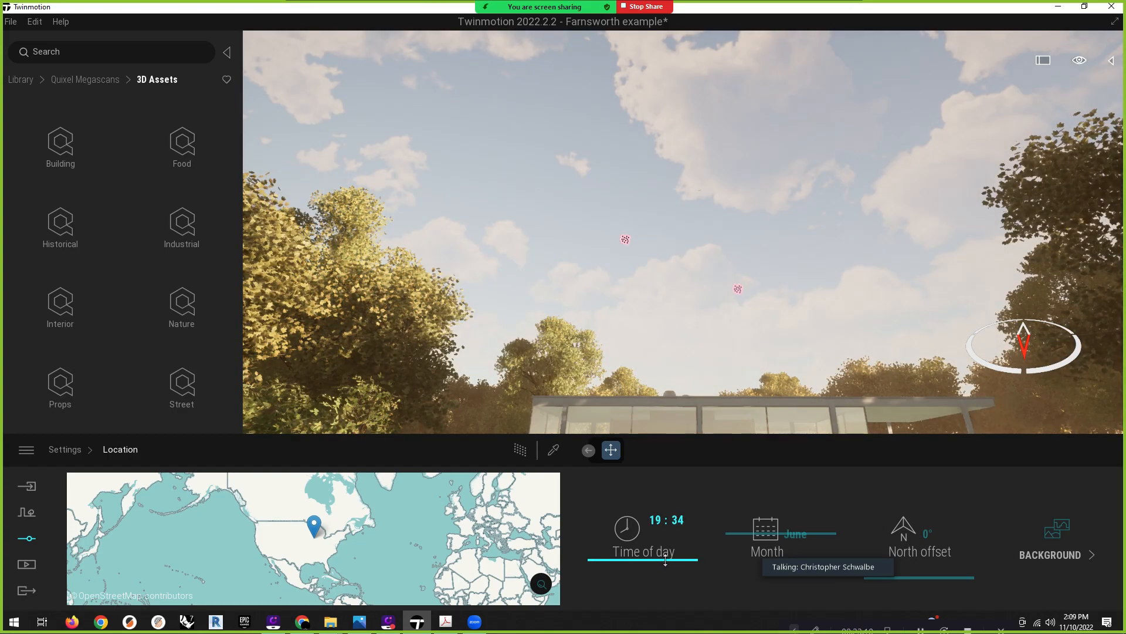
{"action": "right_click_drag", "start_coordinate": [654, 236], "coordinate": [904, 252]}
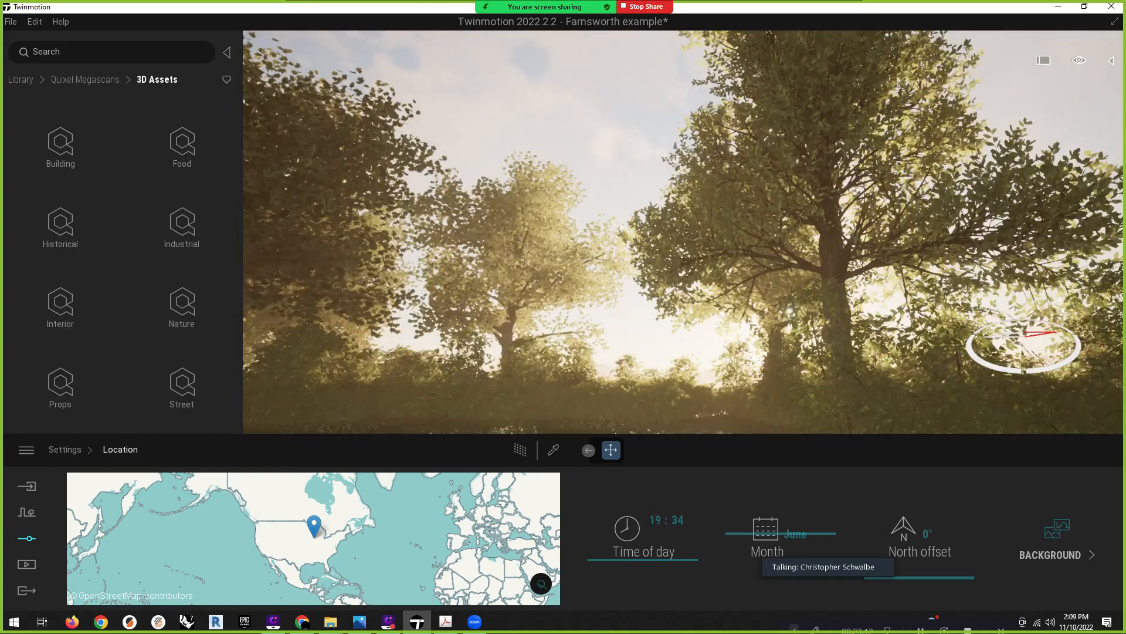
{"action": "right_click_drag", "start_coordinate": [551, 334], "coordinate": [582, 305]}
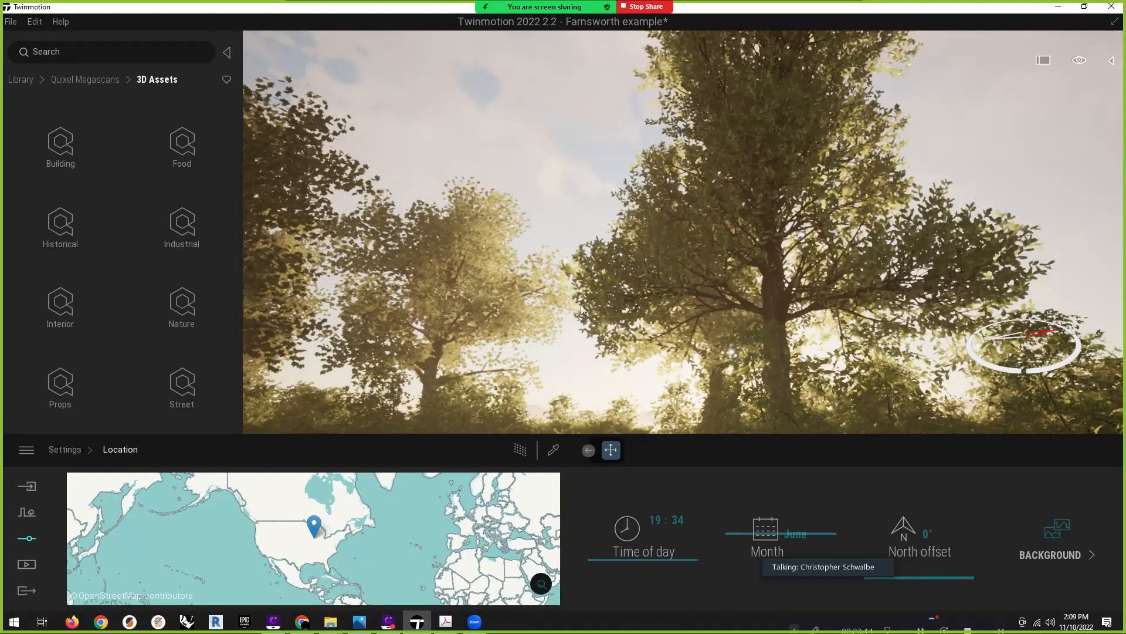
{"action": "left_click_drag", "start_coordinate": [639, 561], "coordinate": [640, 564]}
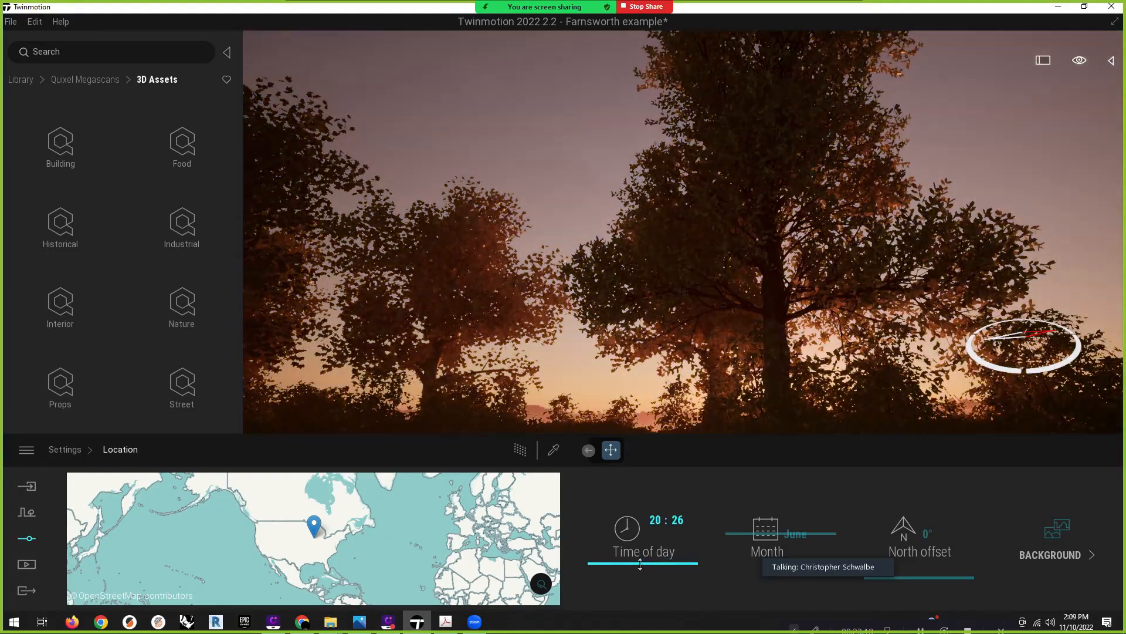
{"action": "right_click_drag", "start_coordinate": [634, 322], "coordinate": [564, 293]}
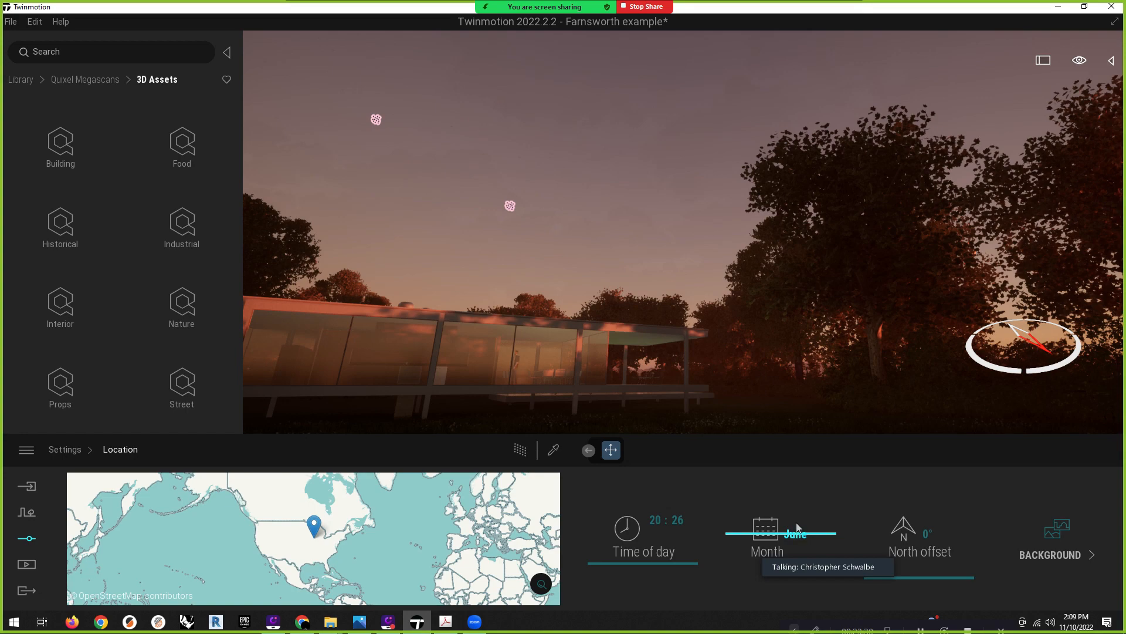
Try a time of day of 21:36, look up at the moonlit sky, and set the north offset to 1°
{"action": "left_click_drag", "start_coordinate": [669, 563], "coordinate": [668, 568]}
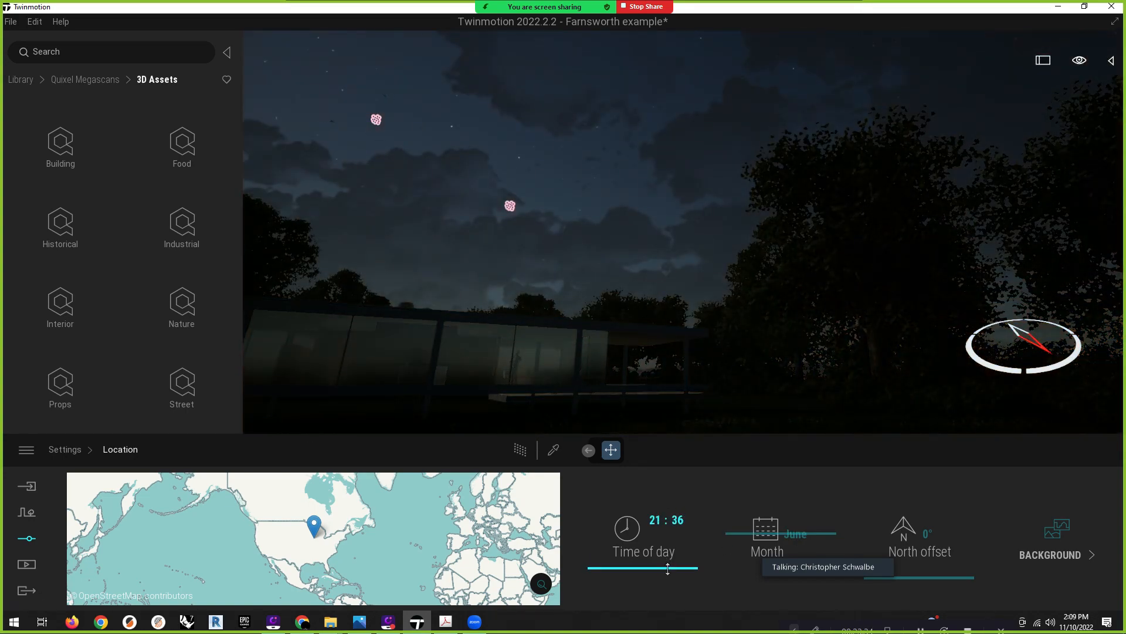
{"action": "right_click_drag", "start_coordinate": [636, 338], "coordinate": [614, 219]}
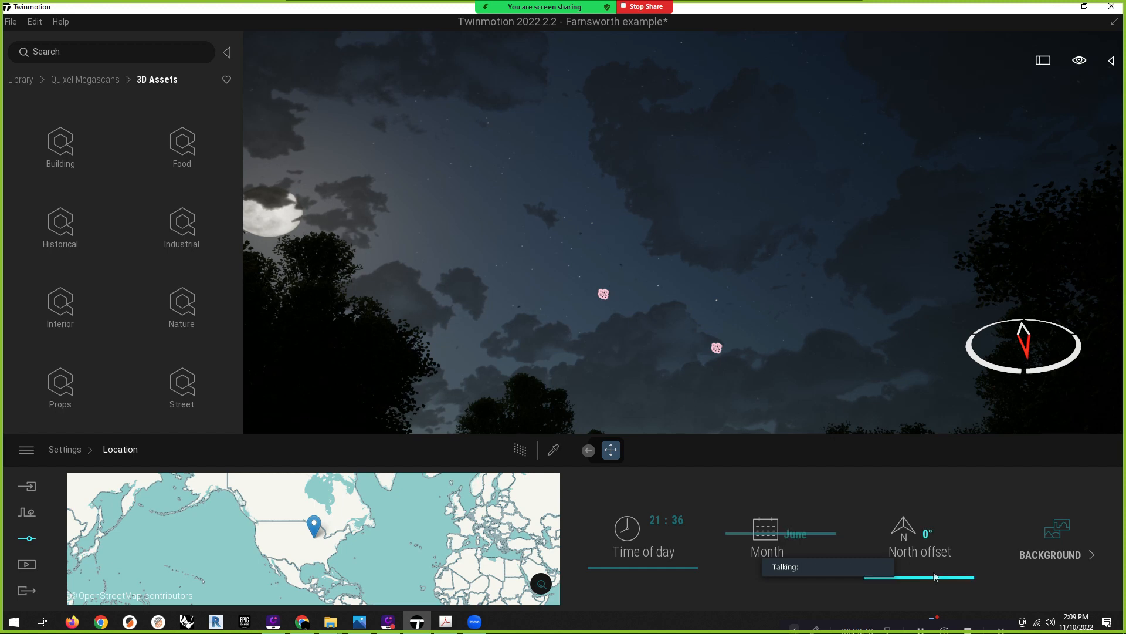
{"action": "left_click_drag", "start_coordinate": [935, 577], "coordinate": [938, 579]}
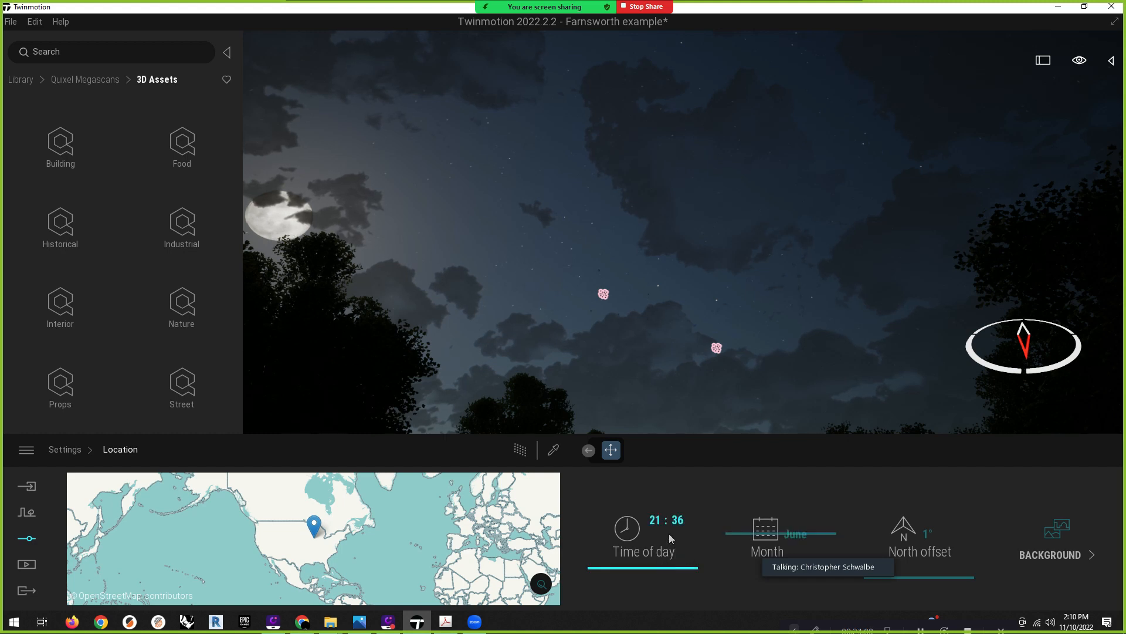
Bring the time of day back to daylight, settling on 15:48, and view the trees beside the house
{"action": "mouse_move", "coordinate": [669, 533]}
{"action": "left_mouse_down"}
{"action": "mouse_move", "coordinate": [647, 524]}
{"action": "mouse_move", "coordinate": [649, 497]}
{"action": "mouse_move", "coordinate": [652, 548]}
{"action": "left_mouse_up"}
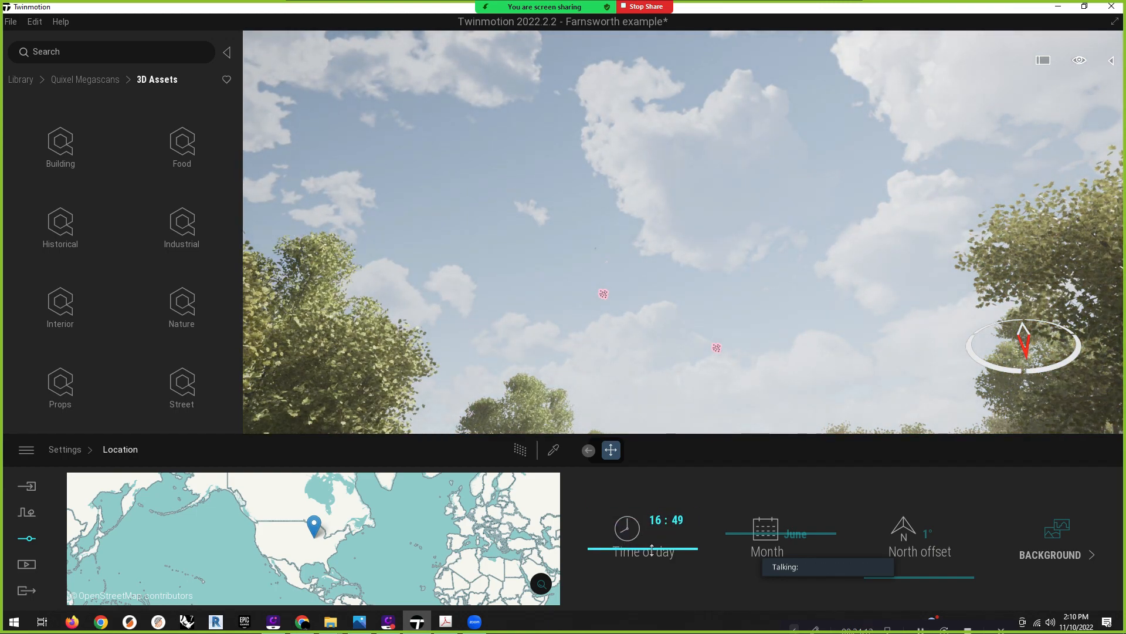
{"action": "left_click_drag", "start_coordinate": [652, 548], "coordinate": [652, 543]}
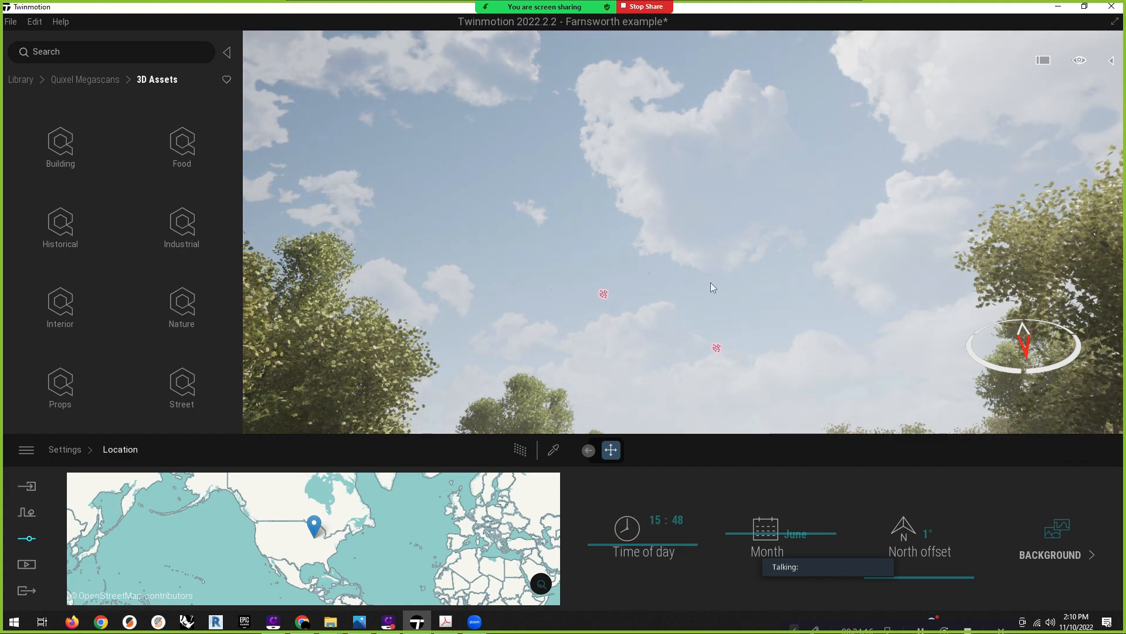
{"action": "right_click_drag", "start_coordinate": [712, 289], "coordinate": [706, 175]}
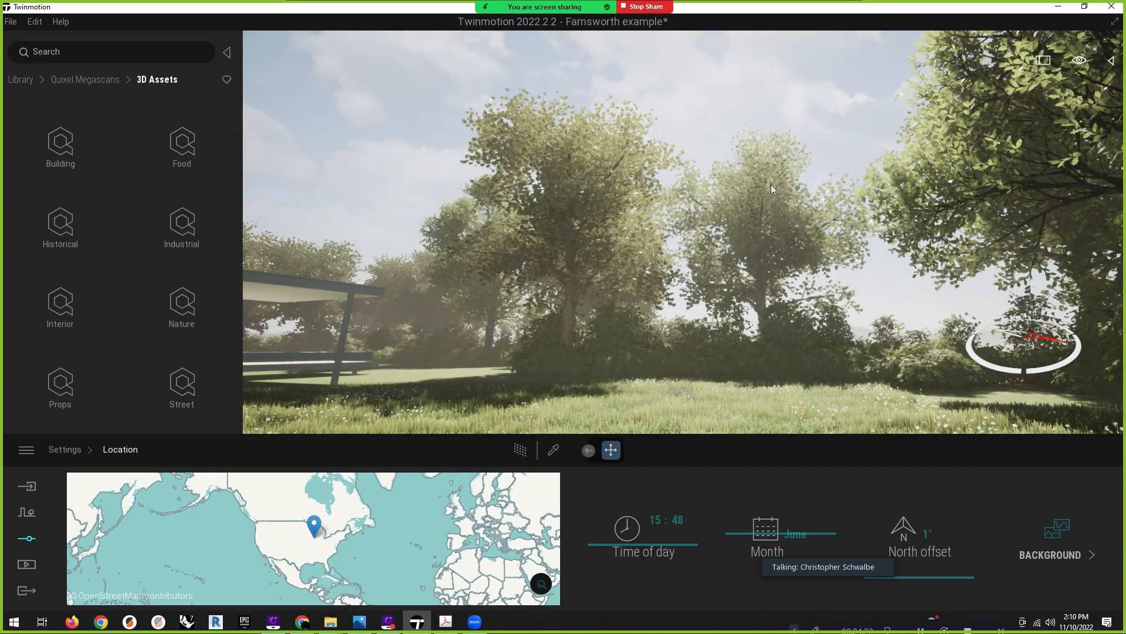
In the lighting settings, change the environment from Dynamic Sky to Sky Light HDRI and look around at the new sky
{"action": "left_click", "coordinate": [27, 538]}
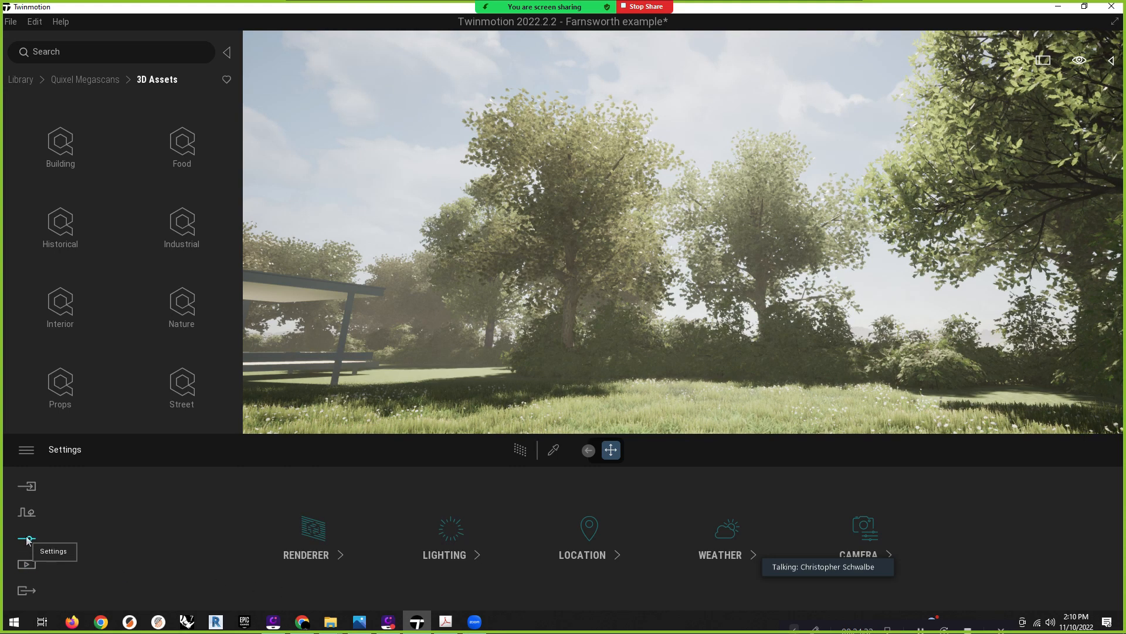
{"action": "left_click", "coordinate": [451, 555]}
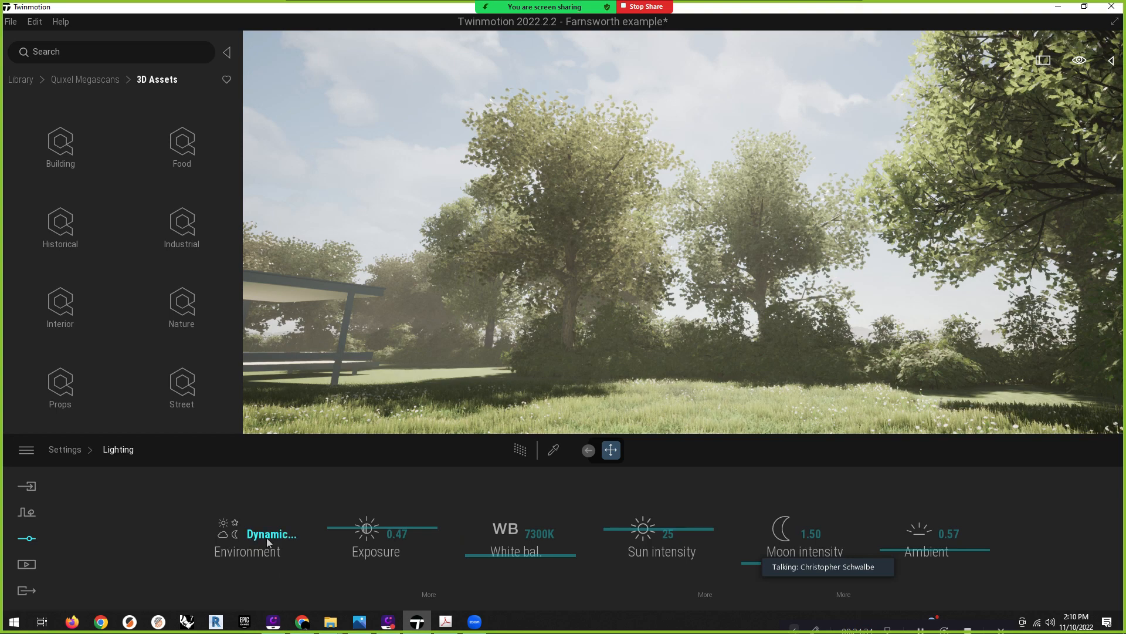
{"action": "left_click", "coordinate": [267, 537]}
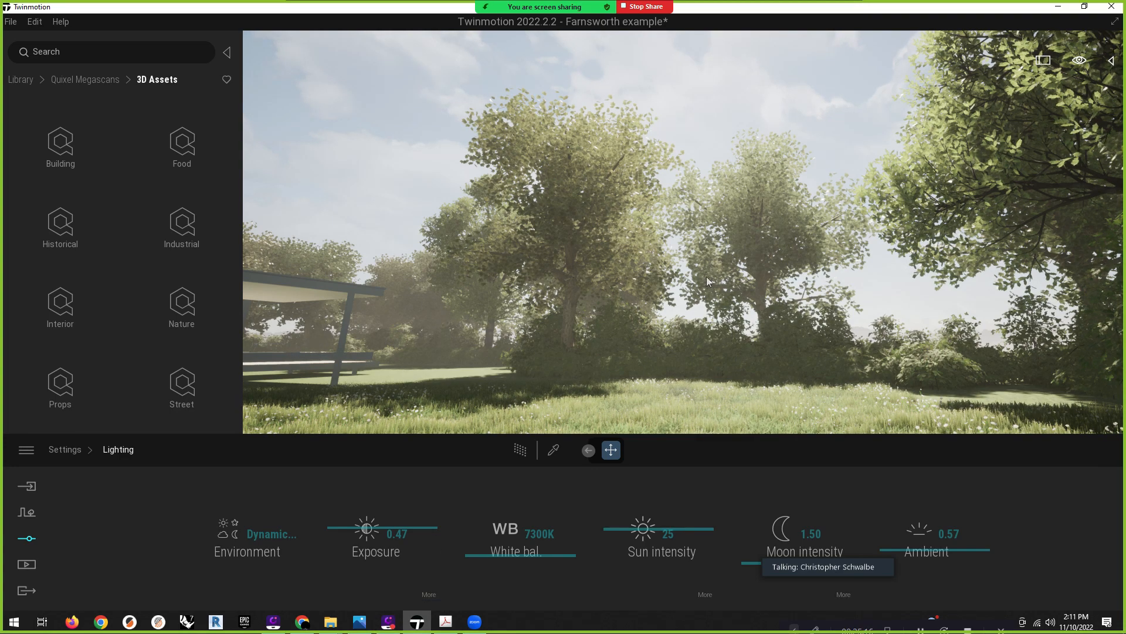
{"action": "mouse_move", "coordinate": [707, 277]}
{"action": "right_mouse_down"}
{"action": "mouse_move", "coordinate": [721, 170]}
{"action": "mouse_move", "coordinate": [728, 282]}
{"action": "right_mouse_up"}
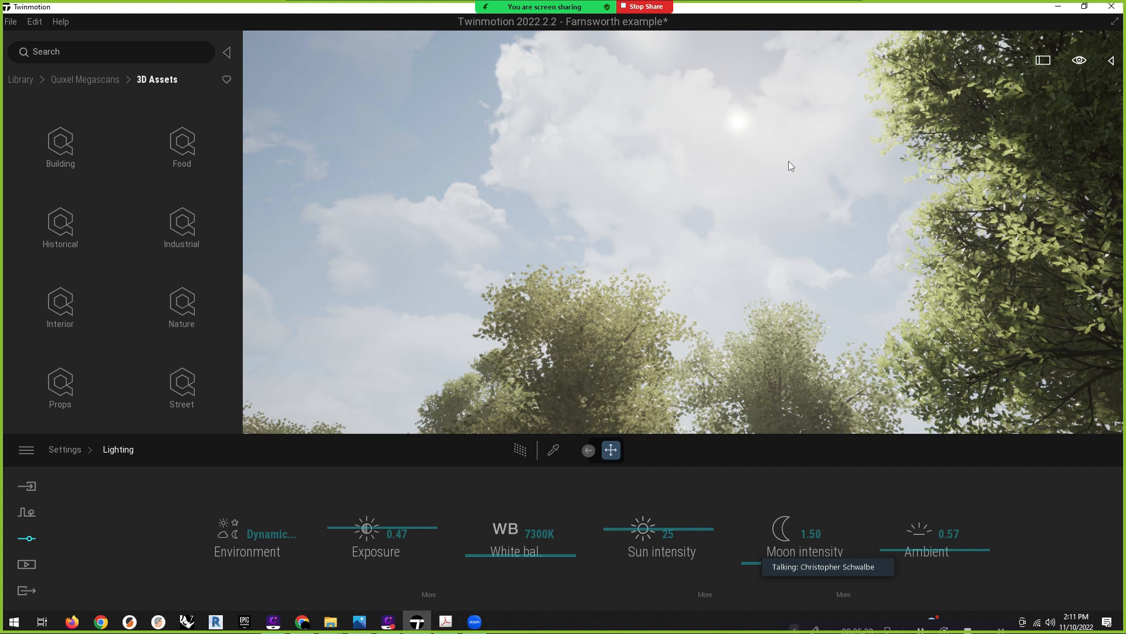
{"action": "left_click", "coordinate": [267, 545]}
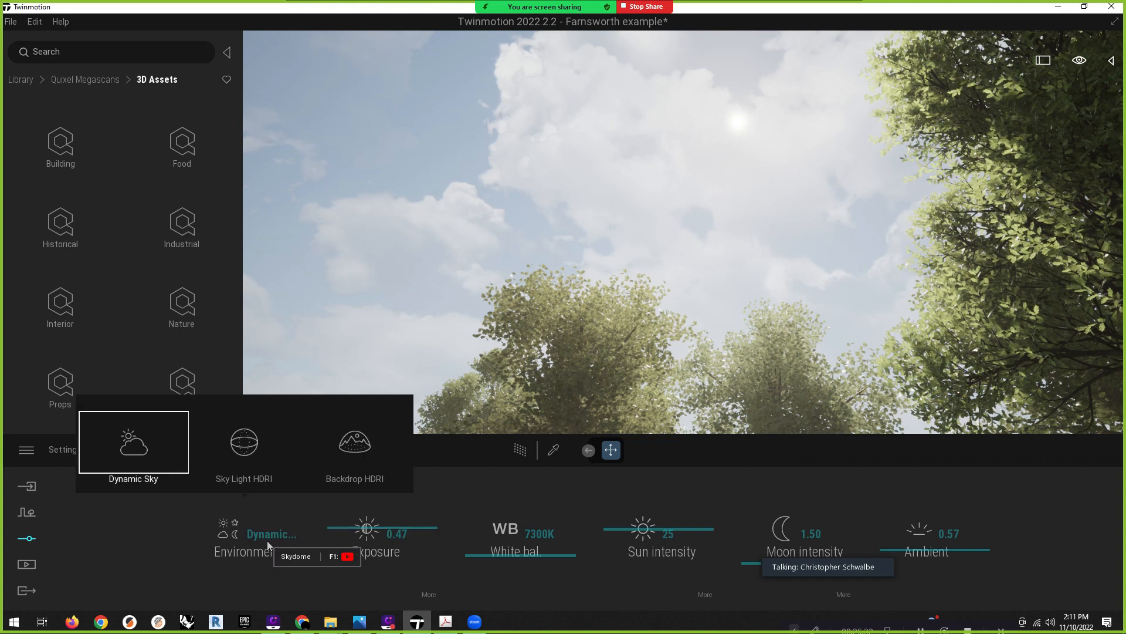
{"action": "left_click", "coordinate": [246, 446]}
{"action": "right_click_drag", "start_coordinate": [754, 298], "coordinate": [833, 314]}
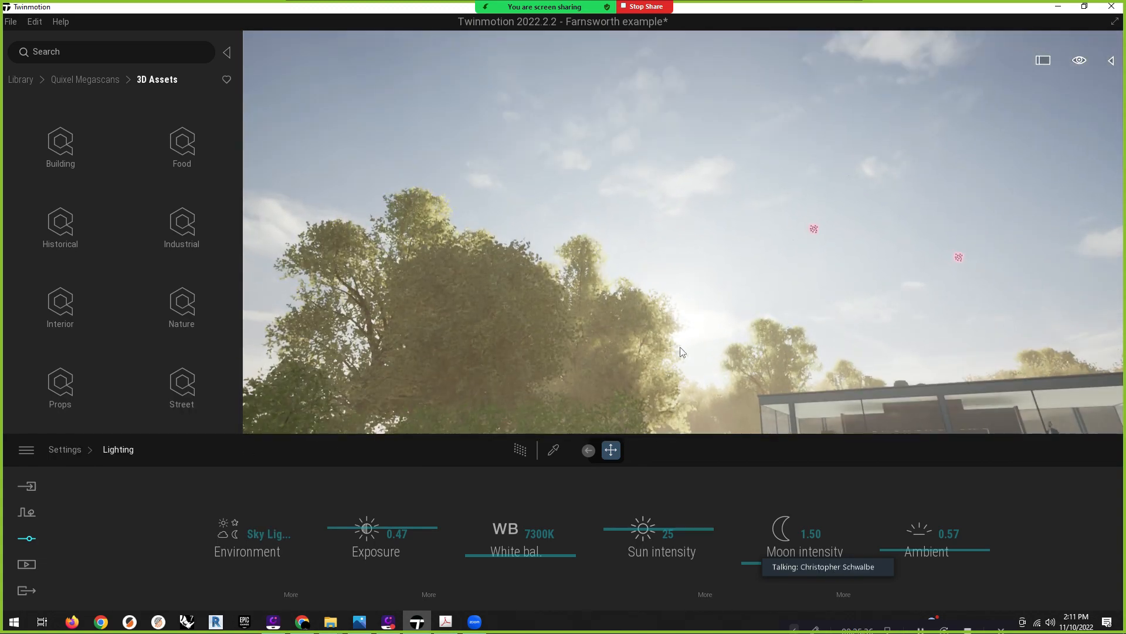
In the Sky Light HDRI options, set the rotation to 131° and the intensity to 0.78
{"action": "left_click", "coordinate": [291, 593]}
{"action": "left_click_drag", "start_coordinate": [697, 528], "coordinate": [697, 527]}
{"action": "right_click_drag", "start_coordinate": [674, 352], "coordinate": [980, 348]}
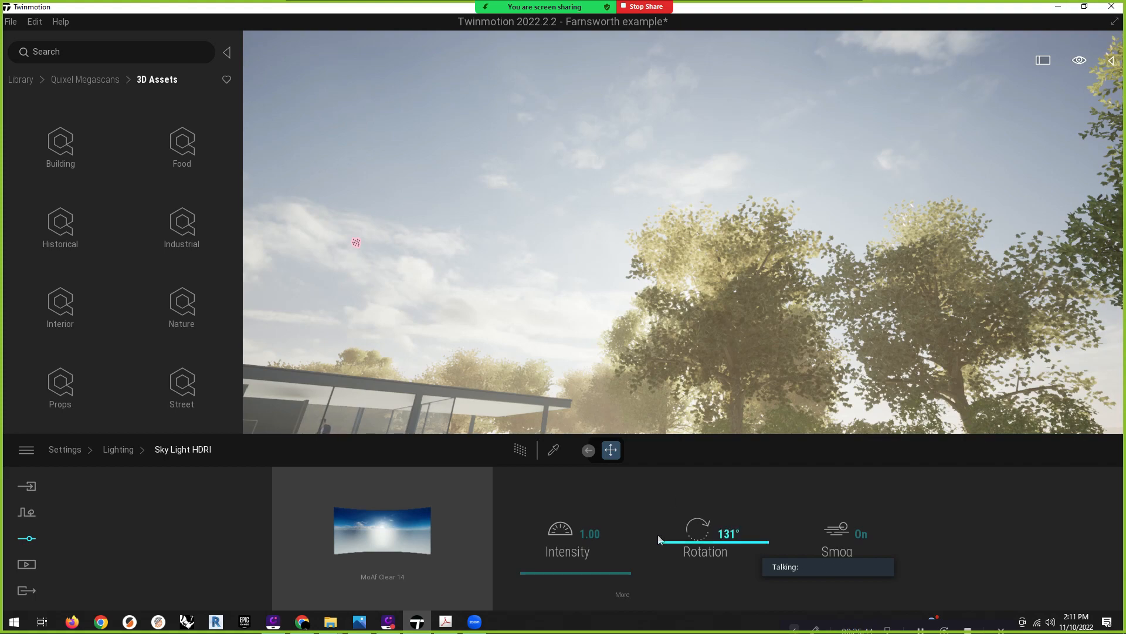
{"action": "left_click_drag", "start_coordinate": [588, 577], "coordinate": [591, 574]}
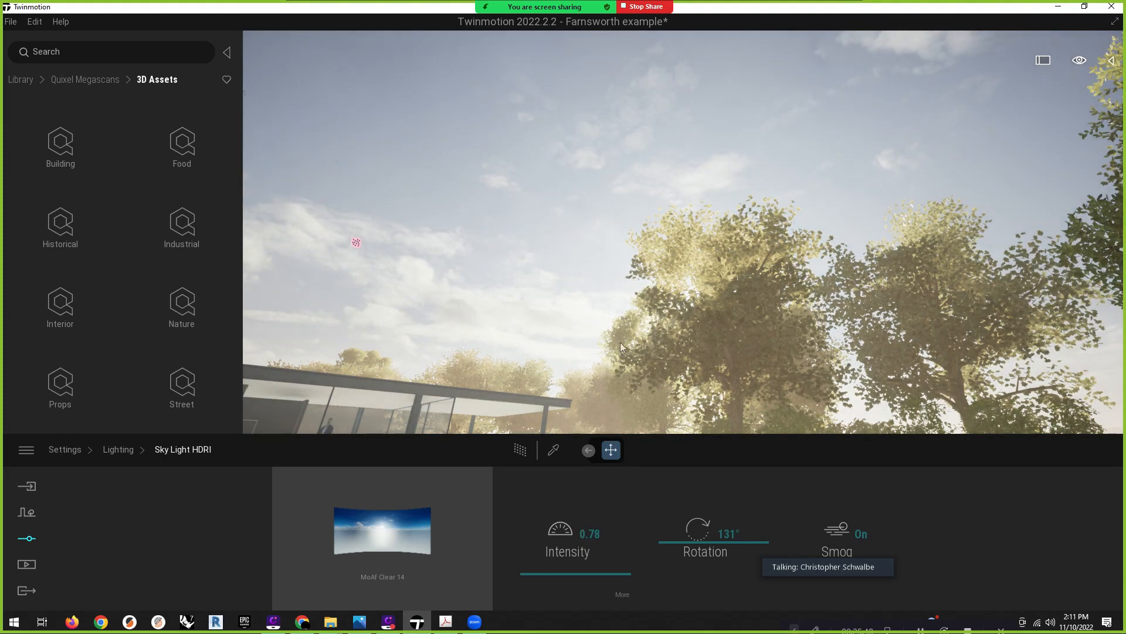
{"action": "scroll", "coordinate": [713, 292], "scroll_direction": "down", "scroll_amount": 1}
{"action": "right_click_drag", "start_coordinate": [758, 304], "coordinate": [786, 278]}
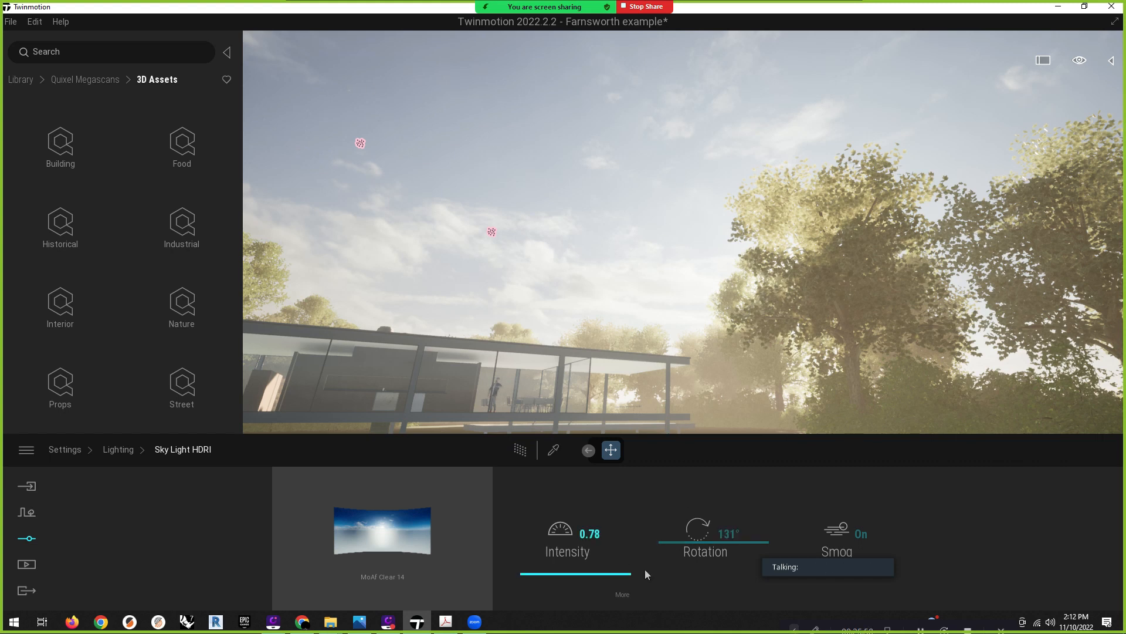
Set the Sky Light HDRI rotation to 92° and bring the whole house into view
{"action": "left_click_drag", "start_coordinate": [727, 542], "coordinate": [738, 555]}
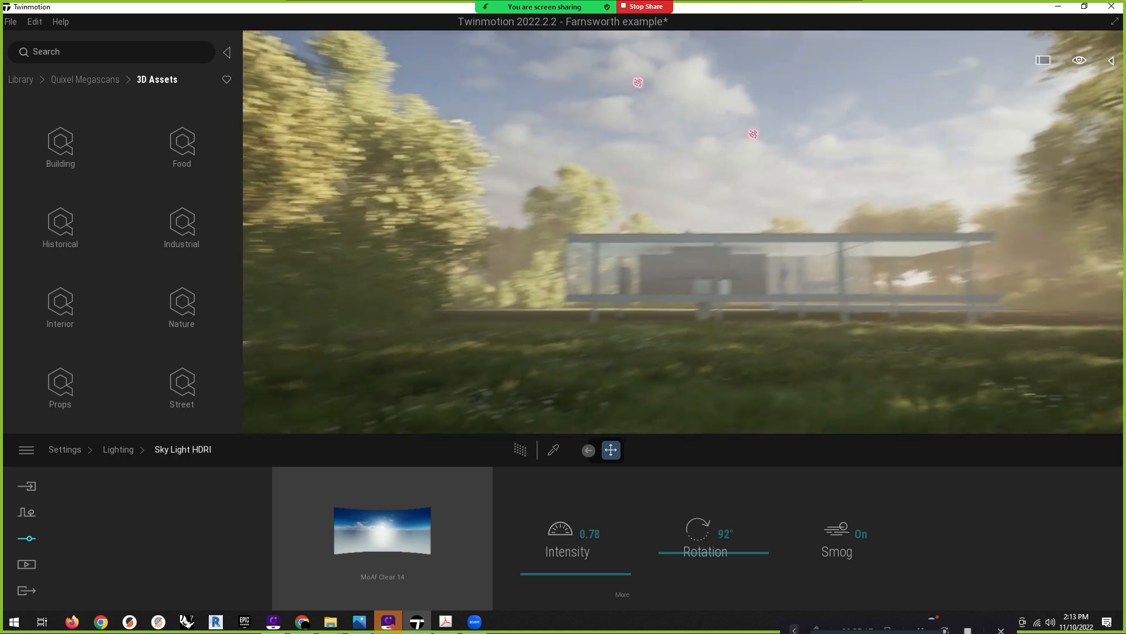
{"action": "right_click_drag", "start_coordinate": [801, 216], "coordinate": [831, 244]}
{"action": "right_click_drag", "start_coordinate": [729, 256], "coordinate": [774, 237]}
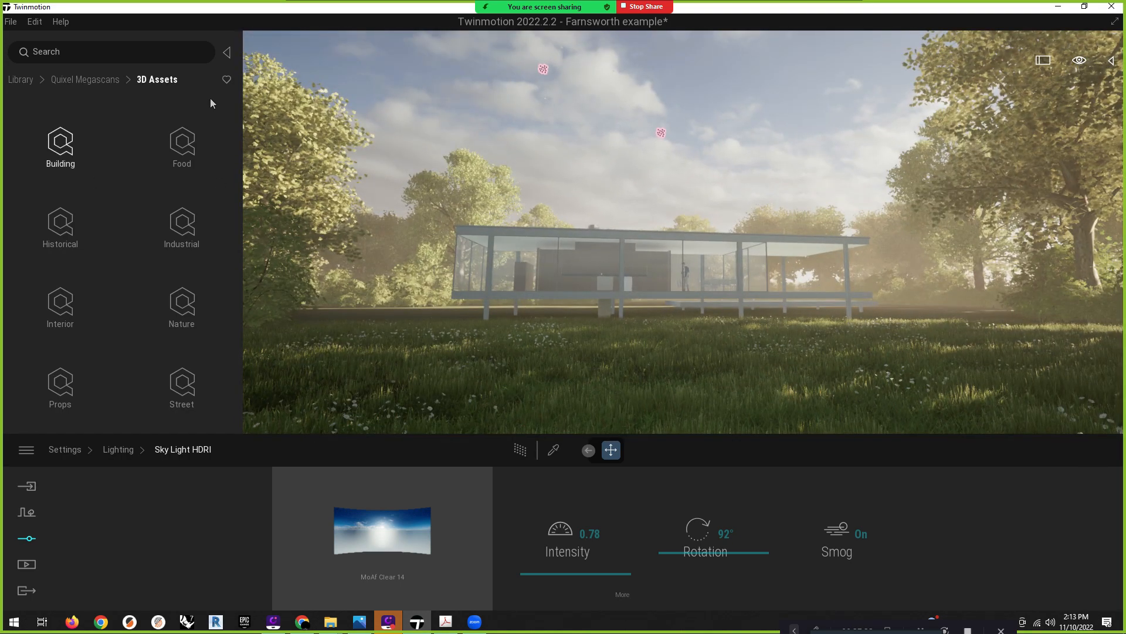
Collapse the asset library, go to the Media section and frame the long front of the house across the lawn
{"action": "left_click", "coordinate": [227, 53]}
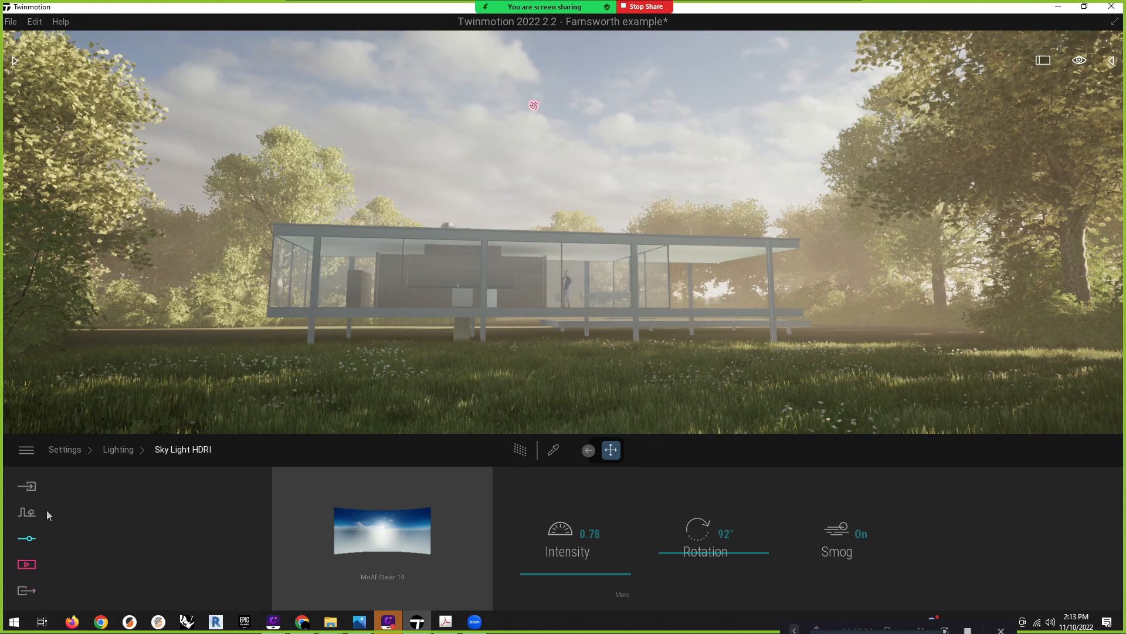
{"action": "left_click", "coordinate": [26, 566]}
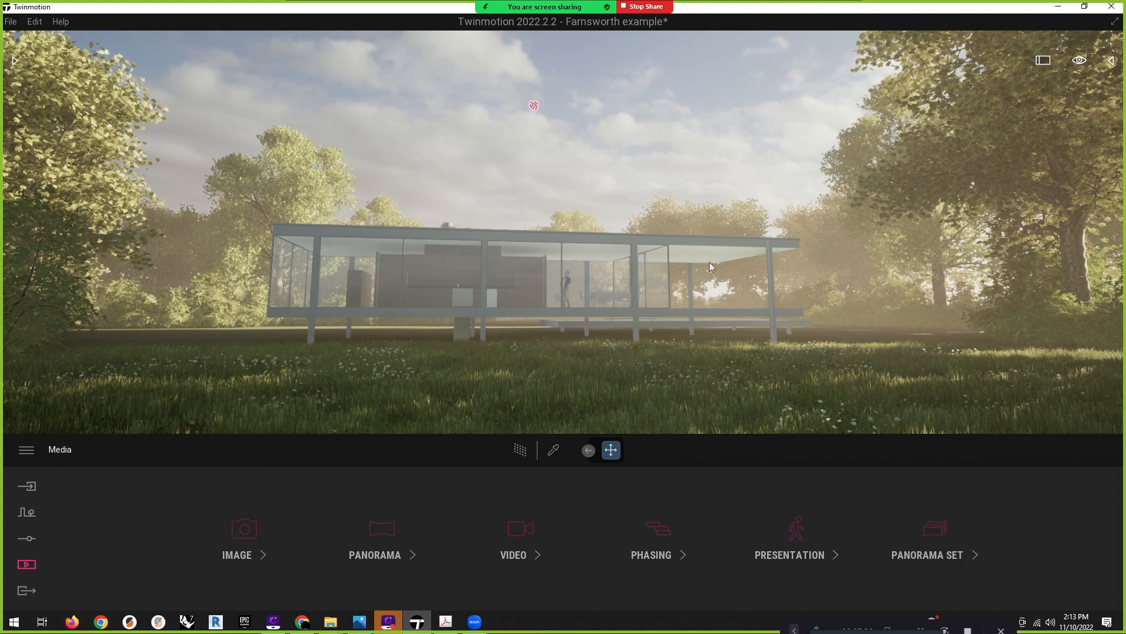
{"action": "right_click_drag", "start_coordinate": [545, 189], "coordinate": [586, 282]}
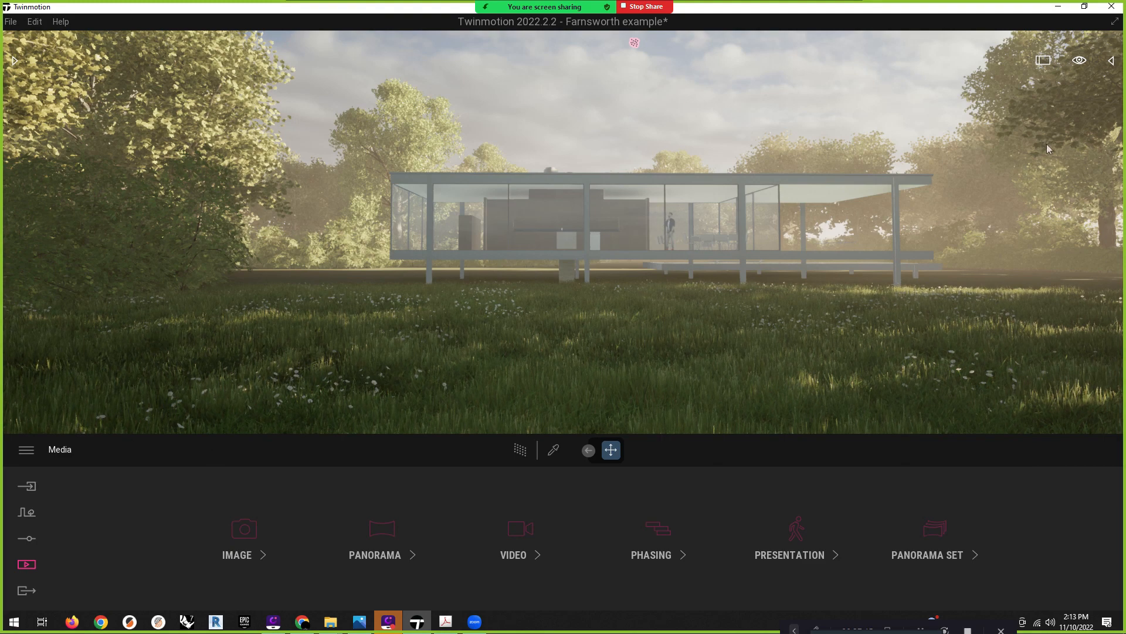
{"action": "right_click_drag", "start_coordinate": [645, 339], "coordinate": [639, 338]}
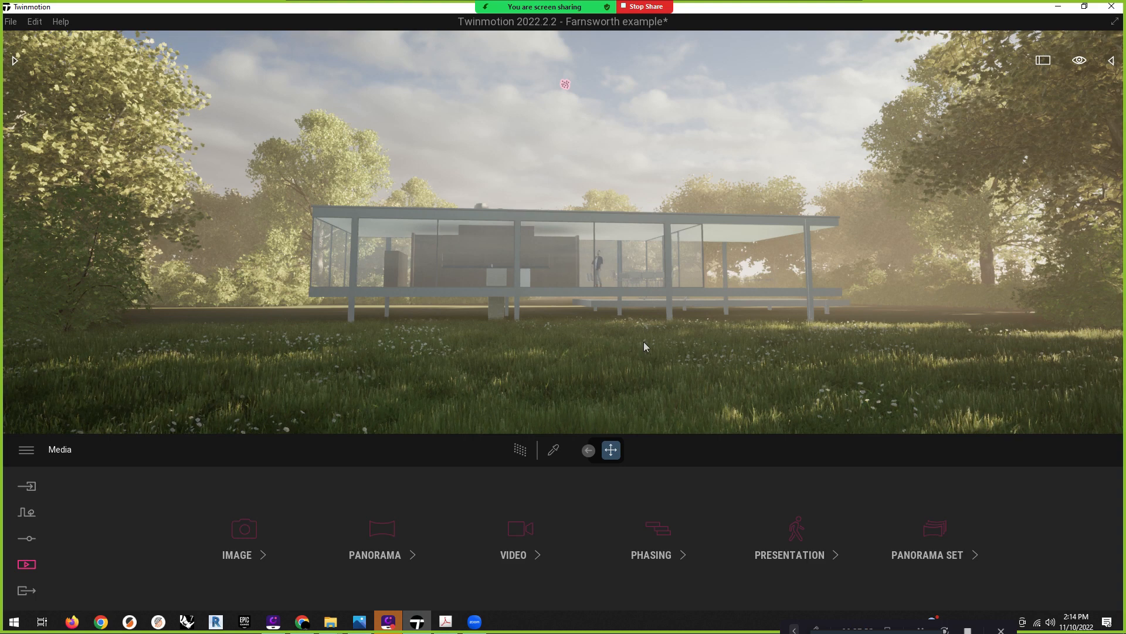
{"action": "right_click_drag", "start_coordinate": [550, 340], "coordinate": [492, 335]}
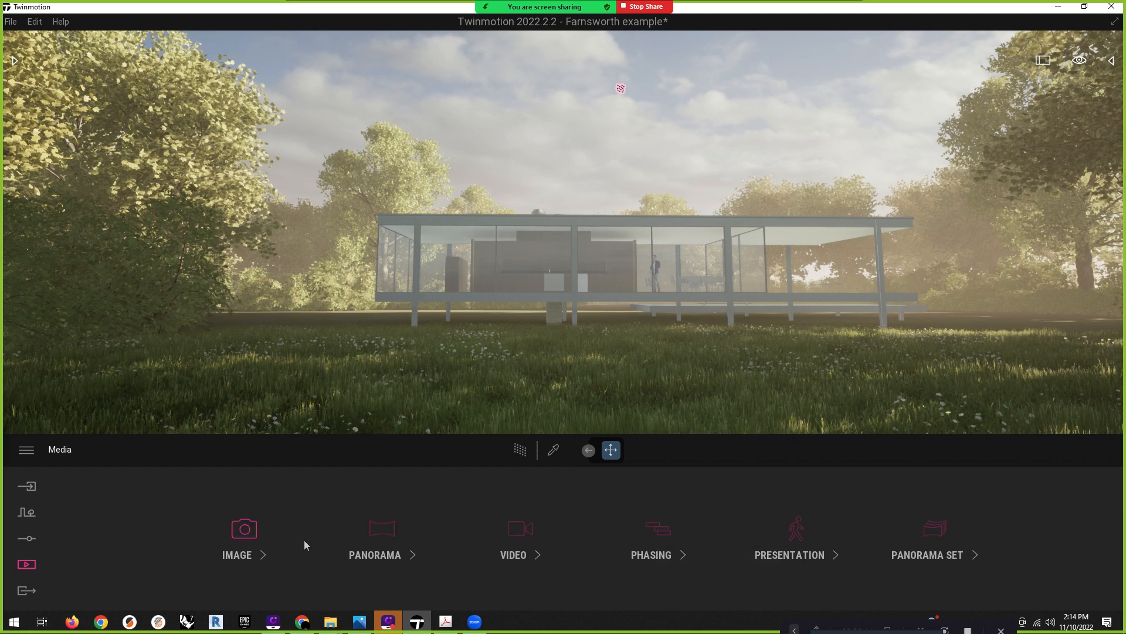
Create a new media image from the current view of the house
{"action": "left_click", "coordinate": [244, 555]}
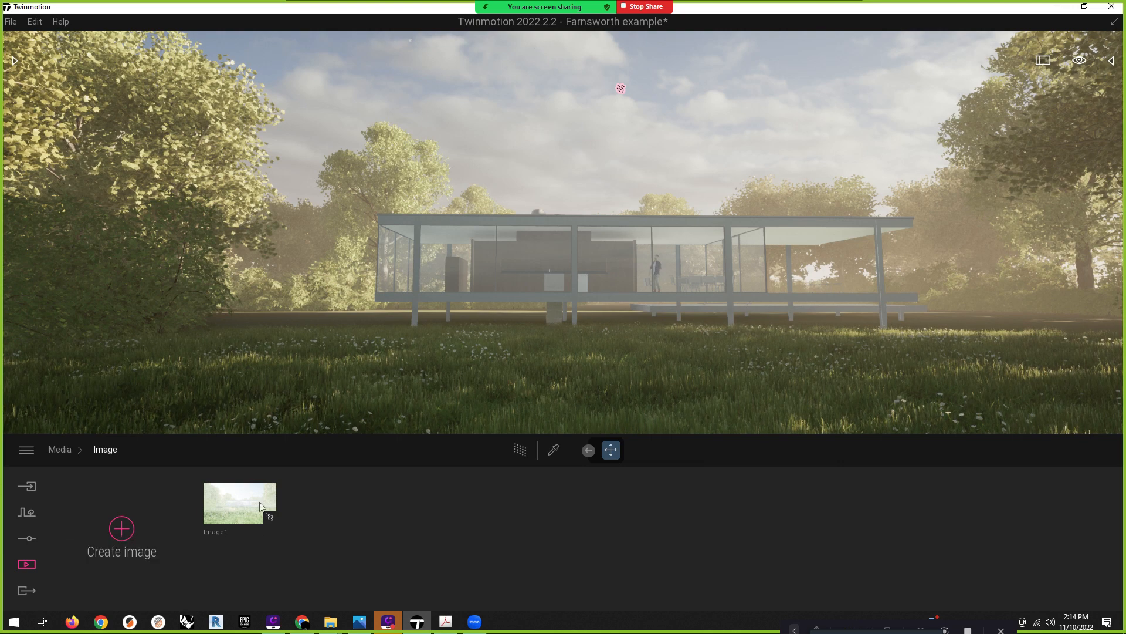
{"action": "mouse_move", "coordinate": [240, 516]}
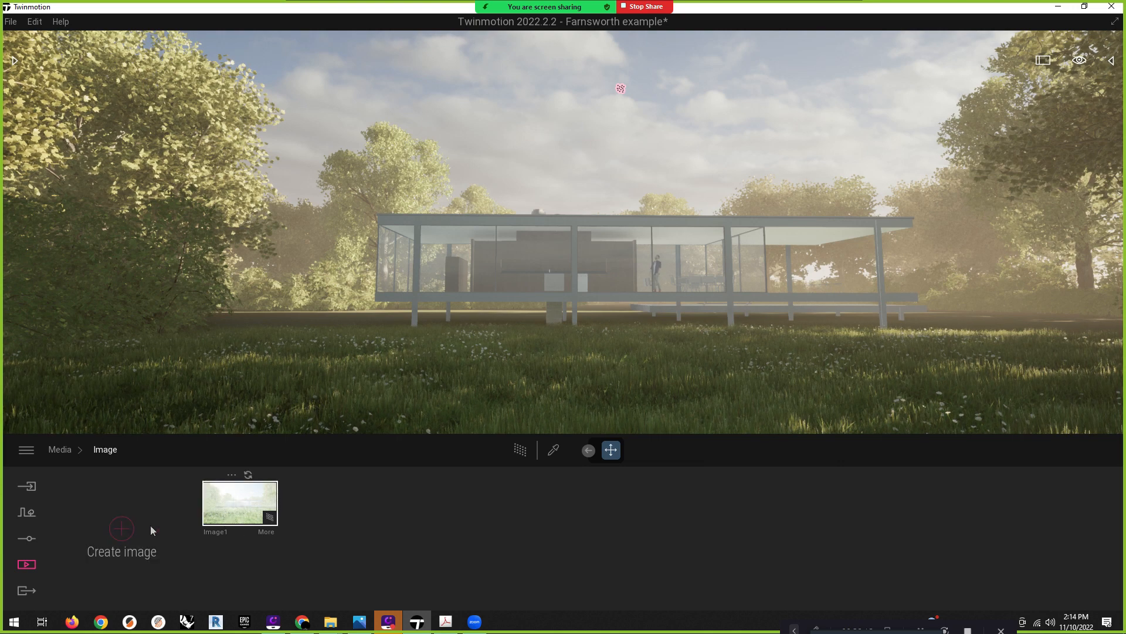
{"action": "left_click", "coordinate": [120, 530]}
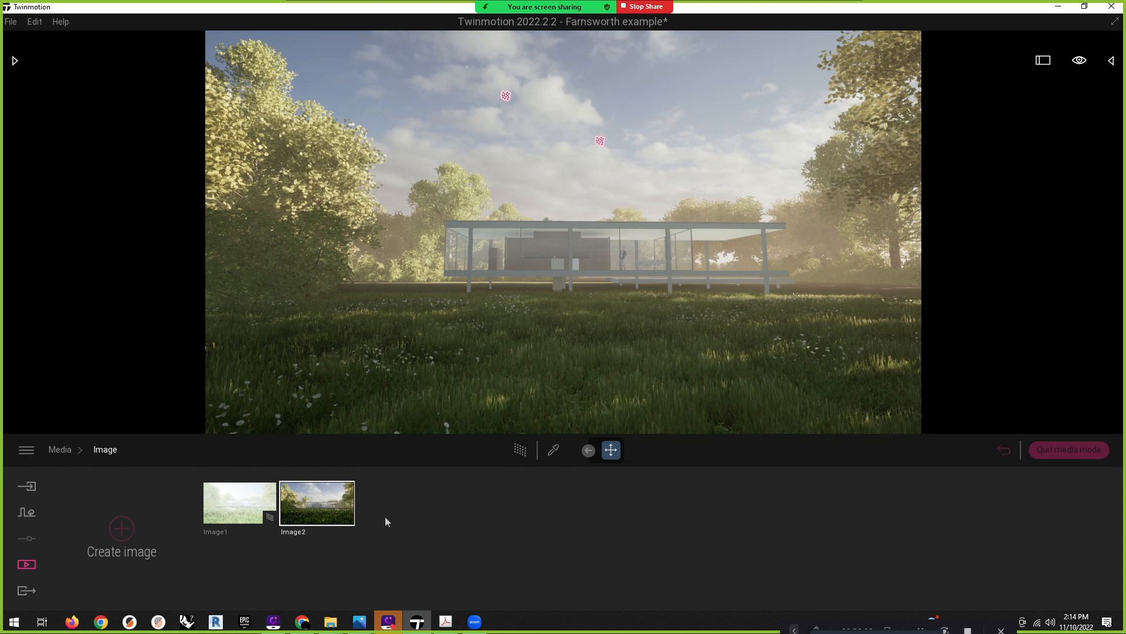
Move the camera away from the saved view and recall Image2 to restore its framing
{"action": "mouse_move", "coordinate": [321, 520]}
{"action": "mouse_move", "coordinate": [446, 325]}
{"action": "right_mouse_down"}
{"action": "mouse_move", "coordinate": [810, 317]}
{"action": "mouse_move", "coordinate": [809, 206]}
{"action": "mouse_move", "coordinate": [657, 229]}
{"action": "mouse_move", "coordinate": [634, 258]}
{"action": "mouse_move", "coordinate": [540, 317]}
{"action": "mouse_move", "coordinate": [446, 325]}
{"action": "right_mouse_up"}
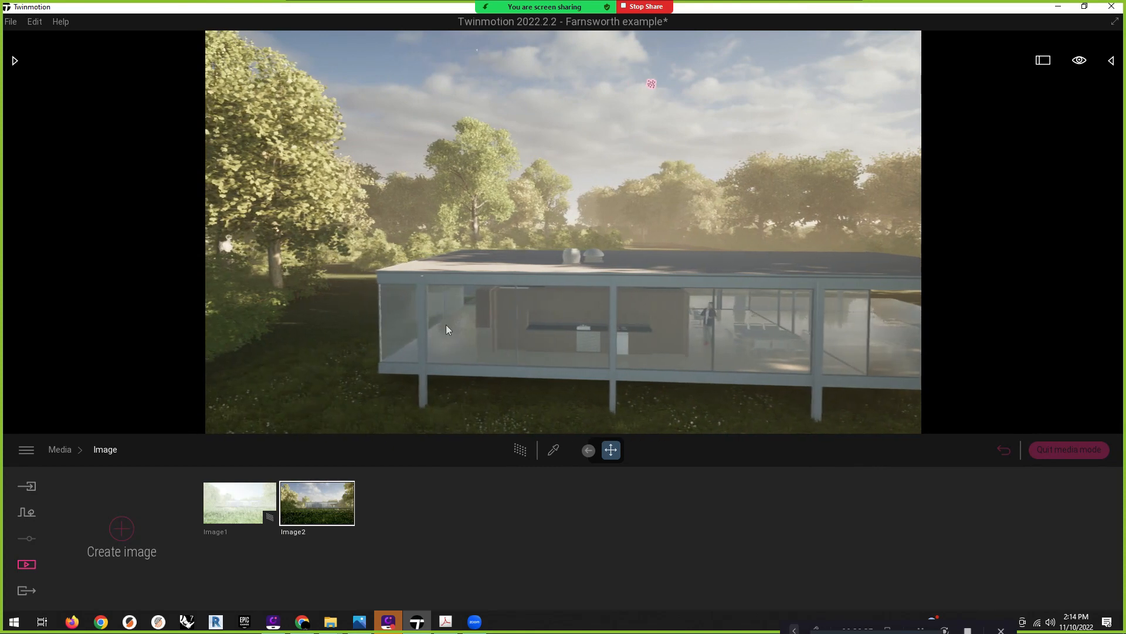
{"action": "left_click", "coordinate": [323, 502]}
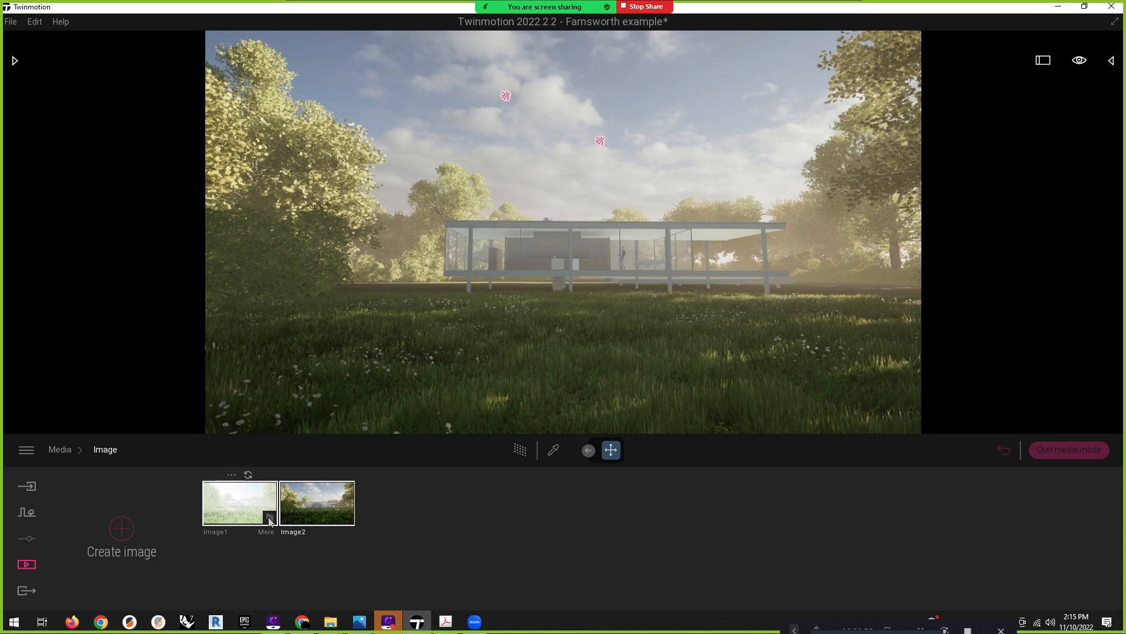
Switch between Image1 and Image2, moving the camera in each, to compare their saved views and lighting, ending on Image2
{"action": "left_click", "coordinate": [248, 501]}
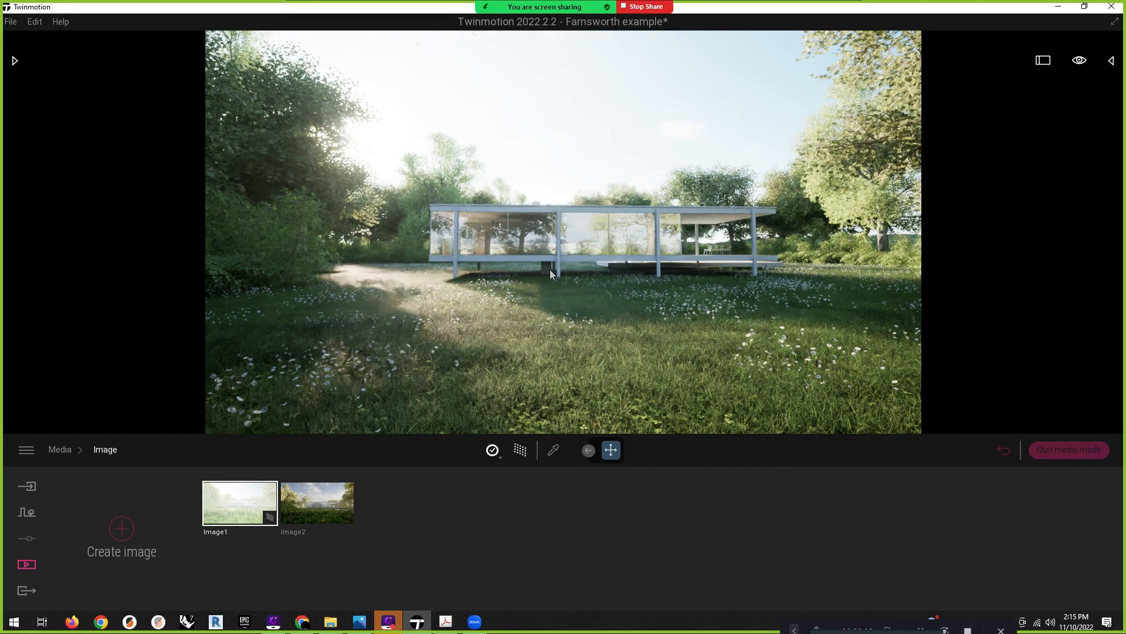
{"action": "mouse_move", "coordinate": [248, 496]}
{"action": "mouse_move", "coordinate": [540, 399]}
{"action": "right_mouse_down"}
{"action": "mouse_move", "coordinate": [494, 377]}
{"action": "mouse_move", "coordinate": [510, 359]}
{"action": "mouse_move", "coordinate": [506, 305]}
{"action": "mouse_move", "coordinate": [446, 275]}
{"action": "mouse_move", "coordinate": [608, 360]}
{"action": "right_mouse_up"}
{"action": "right_click_drag", "start_coordinate": [681, 249], "coordinate": [792, 370]}
{"action": "left_click", "coordinate": [314, 496]}
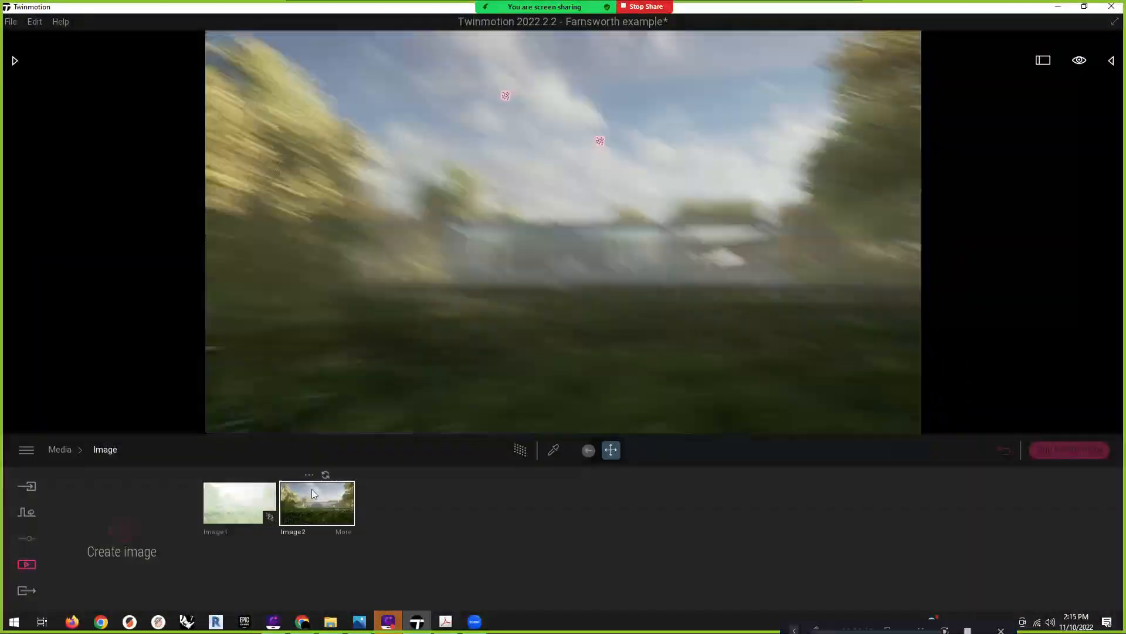
{"action": "right_click_drag", "start_coordinate": [578, 368], "coordinate": [437, 406]}
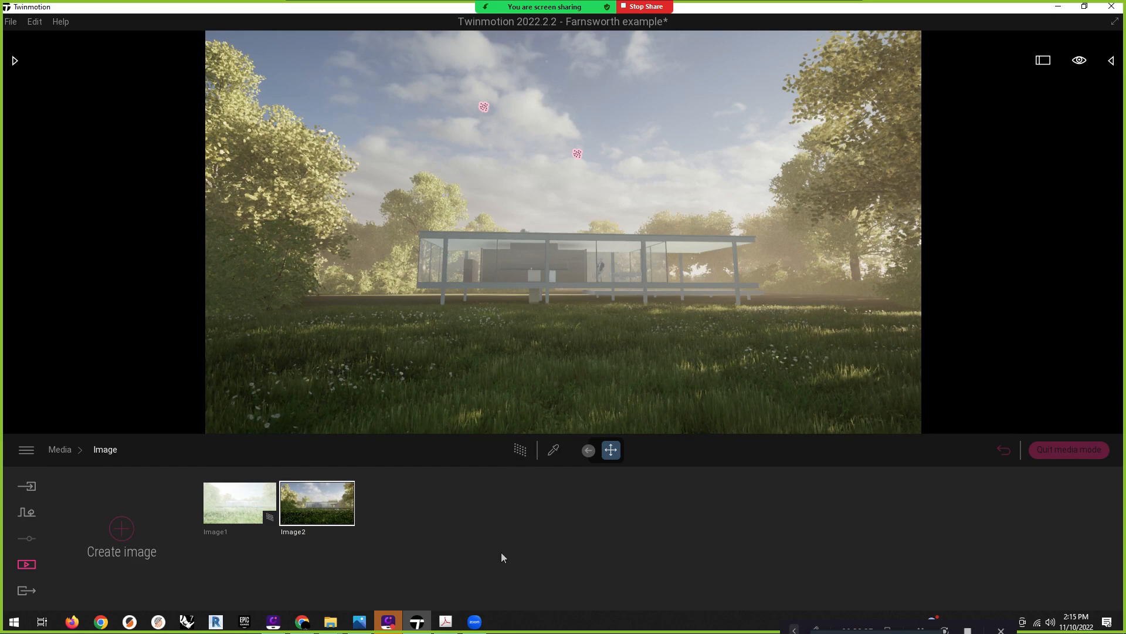
{"action": "left_click", "coordinate": [244, 504]}
{"action": "left_click", "coordinate": [327, 511]}
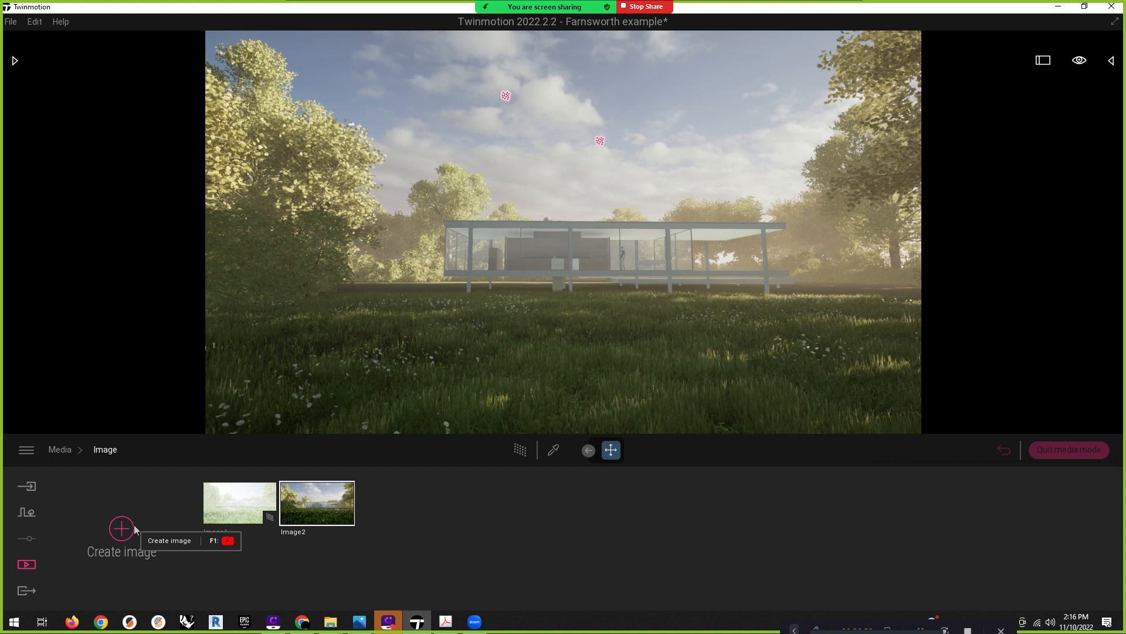
Quit media mode and view the house in the regular viewport
{"action": "mouse_move", "coordinate": [228, 509]}
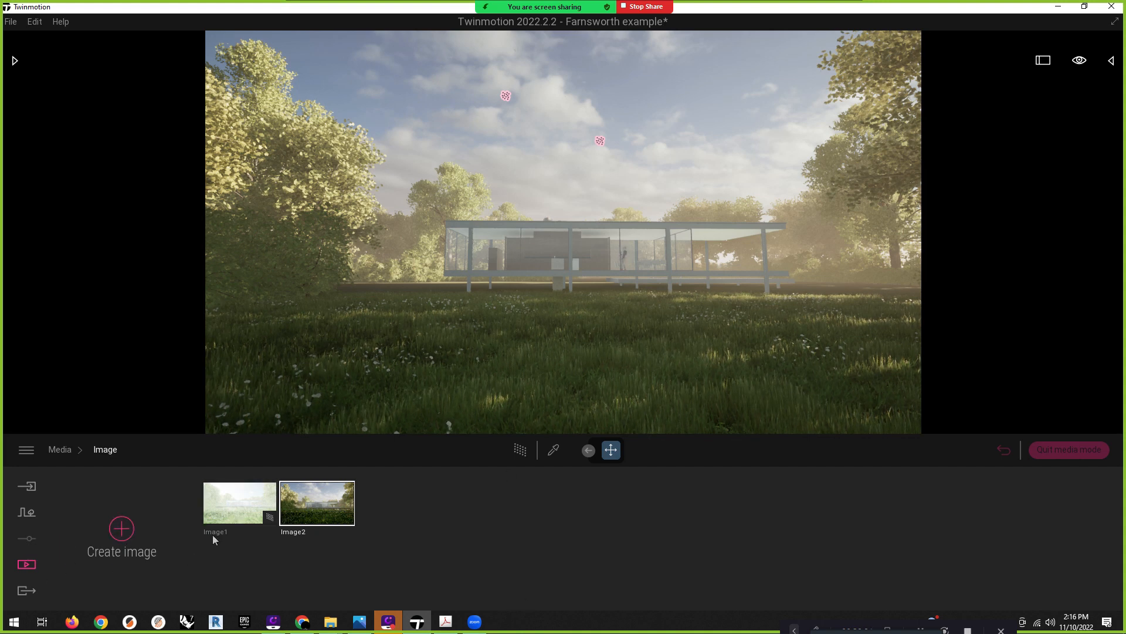
{"action": "mouse_move", "coordinate": [339, 509]}
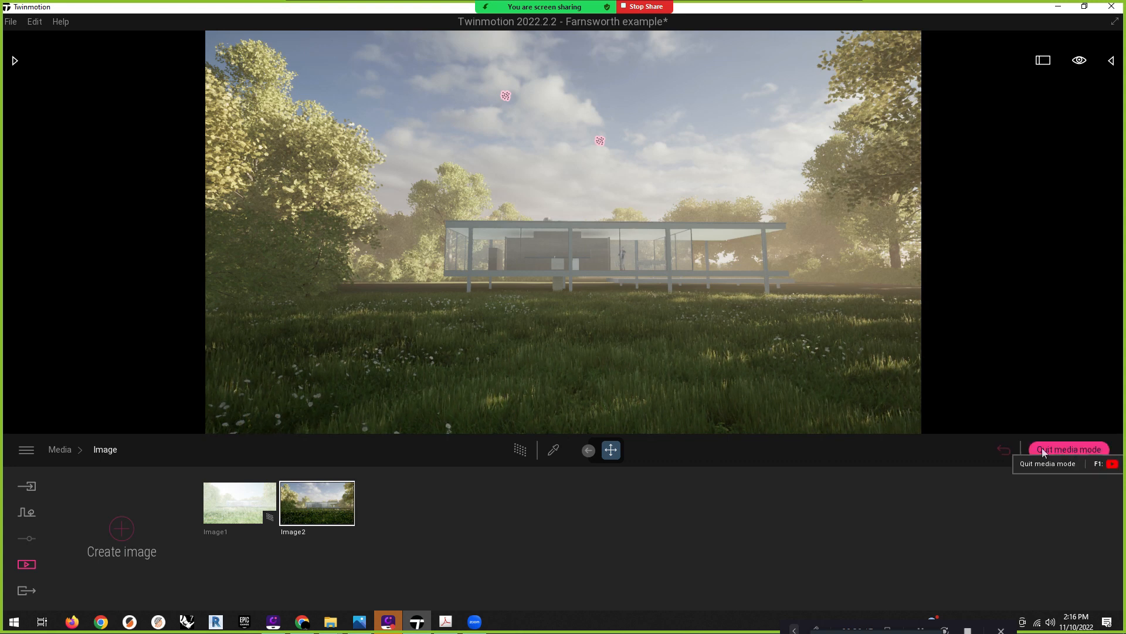
{"action": "left_click", "coordinate": [1058, 449]}
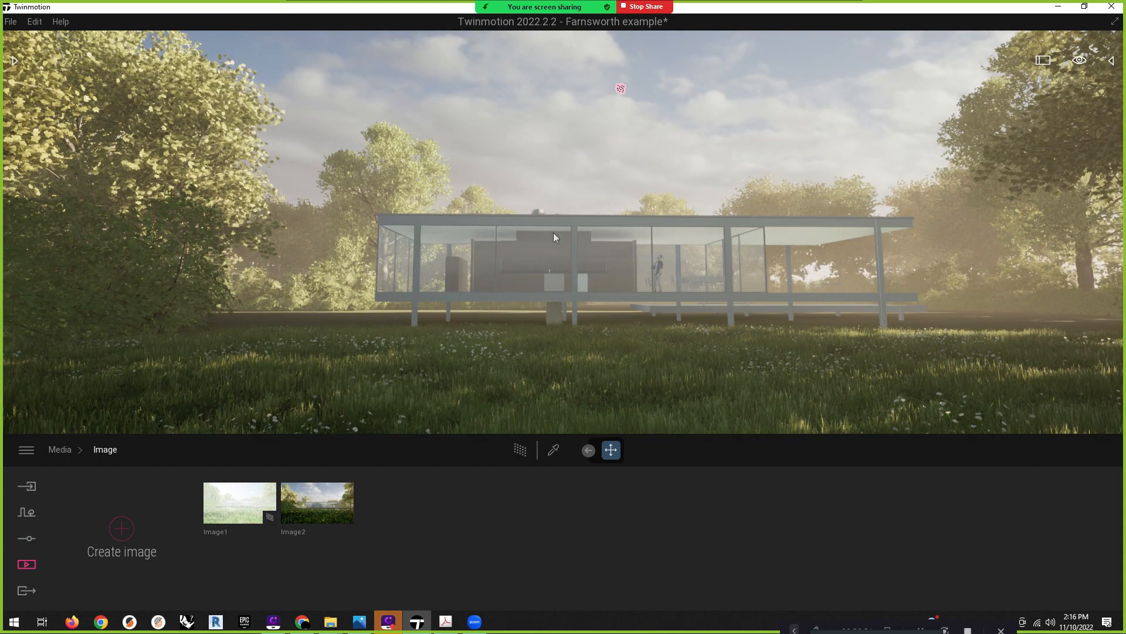
{"action": "right_click_drag", "start_coordinate": [723, 269], "coordinate": [657, 299]}
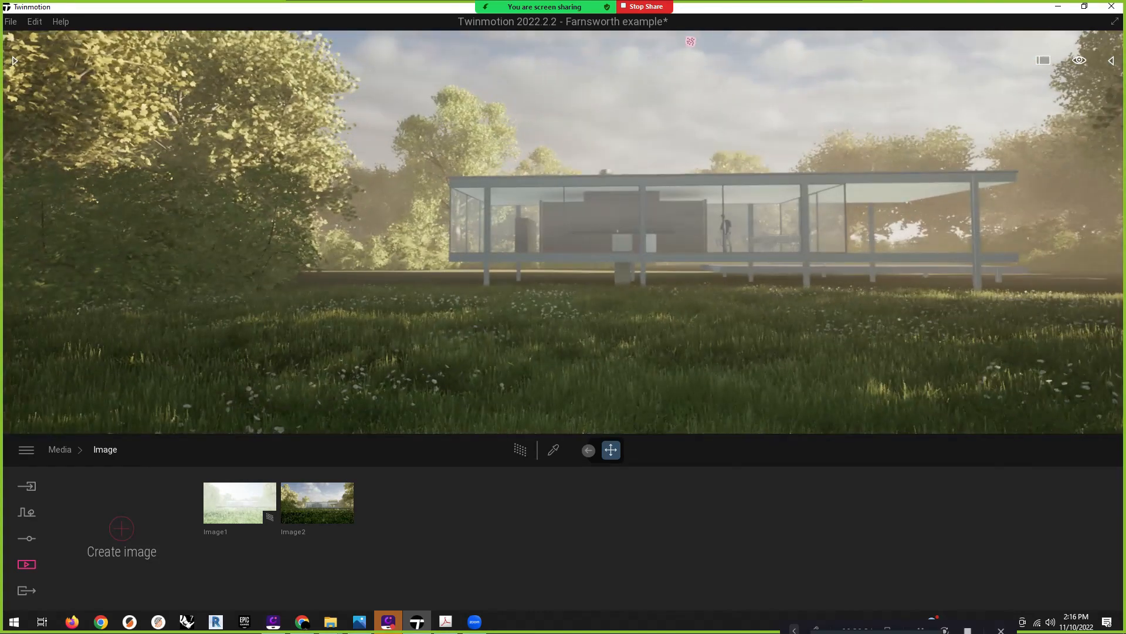
Set the season to autumn, between summer and winter, and the weather to cloudy, keeping the house framed in view
{"action": "left_click", "coordinate": [24, 538]}
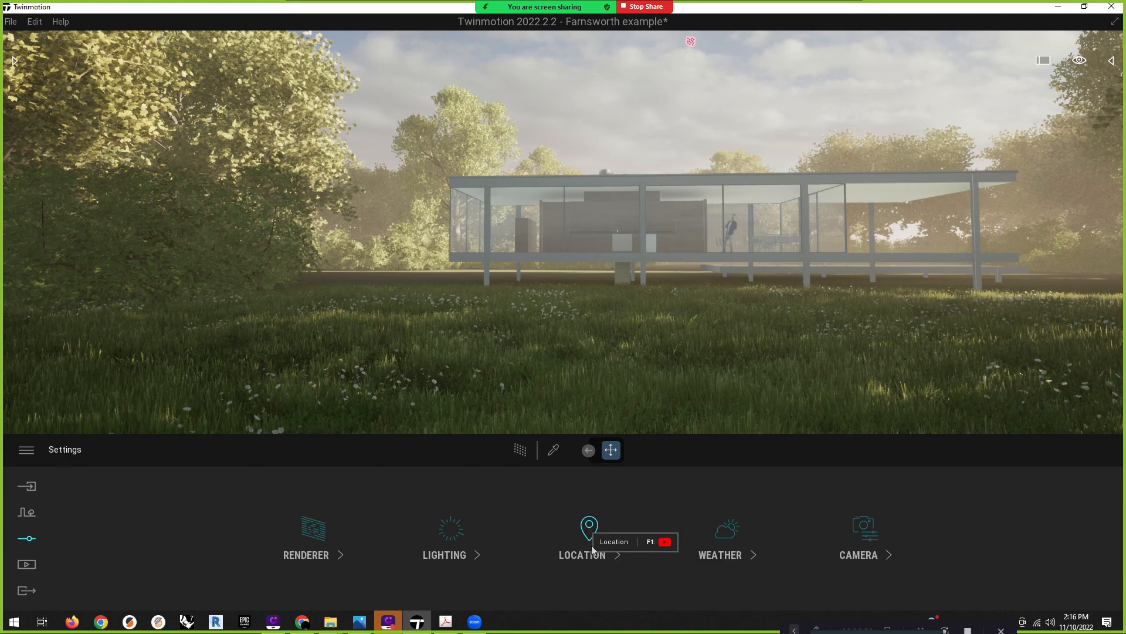
{"action": "left_click", "coordinate": [713, 543]}
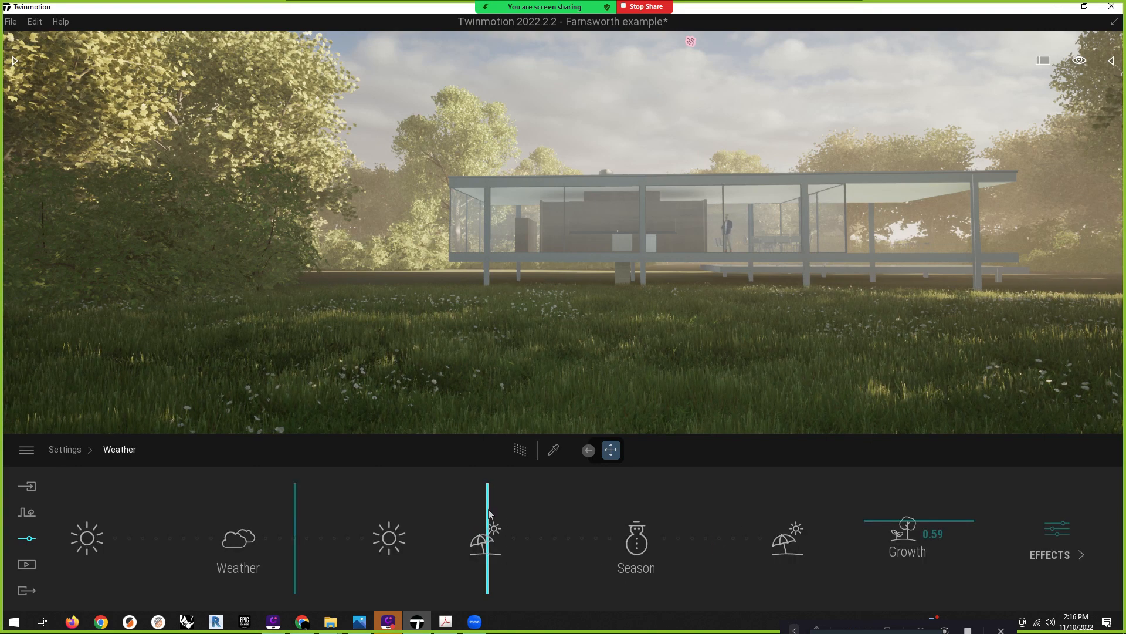
{"action": "left_click_drag", "start_coordinate": [582, 509], "coordinate": [646, 517]}
{"action": "mouse_move", "coordinate": [597, 339]}
{"action": "right_mouse_down"}
{"action": "mouse_move", "coordinate": [815, 264]}
{"action": "mouse_move", "coordinate": [667, 296]}
{"action": "right_mouse_up"}
{"action": "left_click_drag", "start_coordinate": [298, 534], "coordinate": [241, 555]}
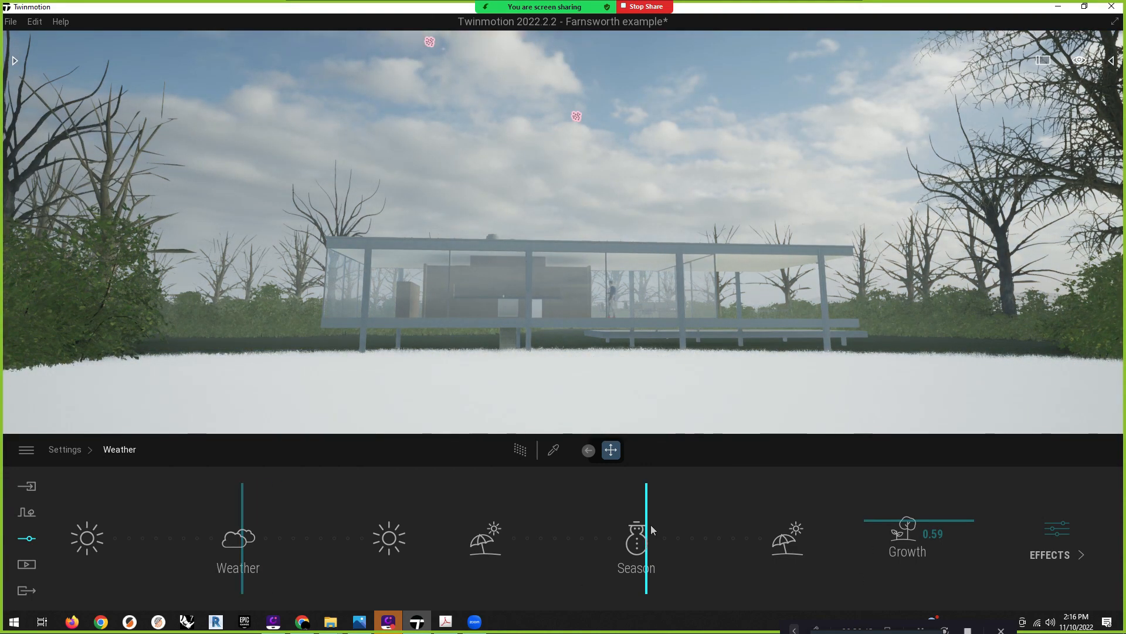
{"action": "left_click_drag", "start_coordinate": [646, 528], "coordinate": [585, 547]}
{"action": "right_click_drag", "start_coordinate": [632, 317], "coordinate": [587, 380]}
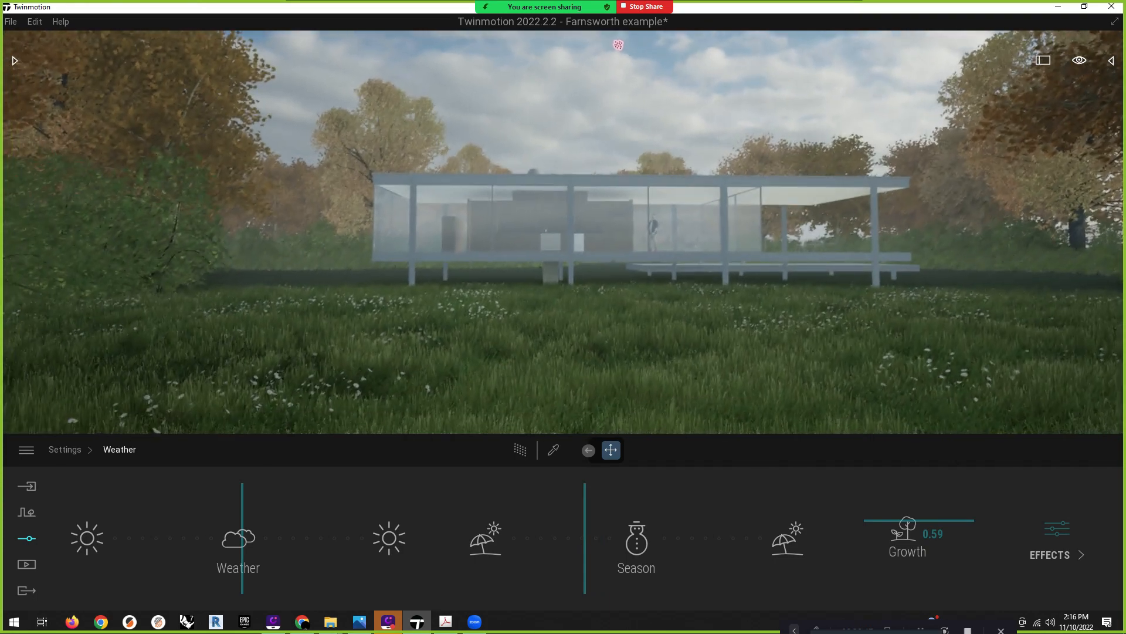
{"action": "right_click_drag", "start_coordinate": [618, 45], "coordinate": [640, 90]}
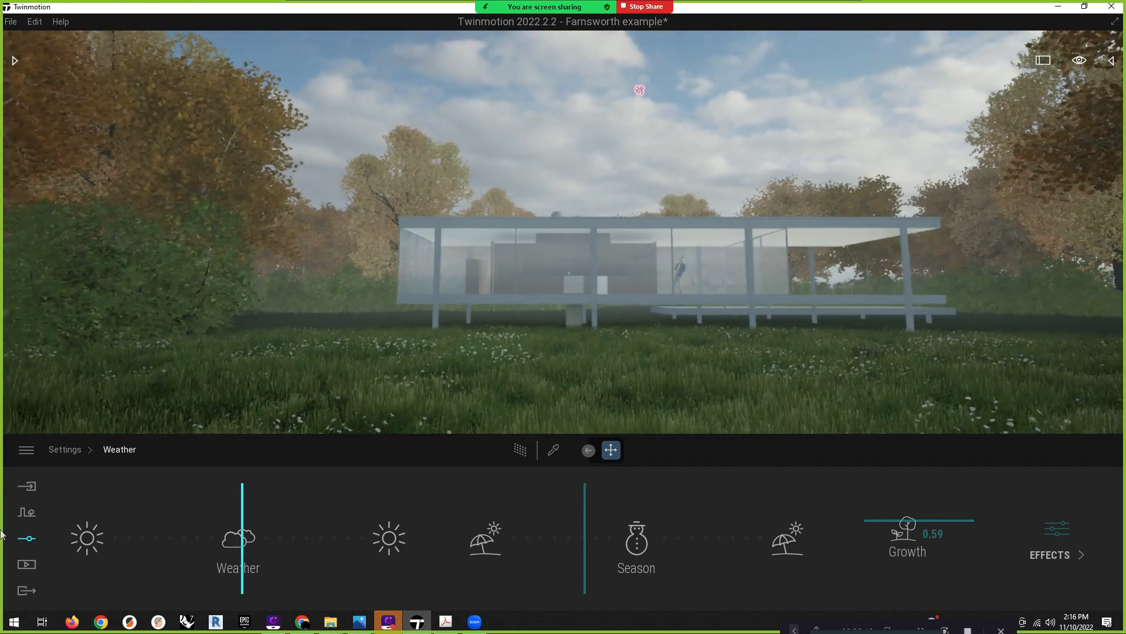
Turn on the Path Tracer and adjust the scene lighting to exposure 0.10 and white balance 7923K
{"action": "left_click", "coordinate": [27, 538]}
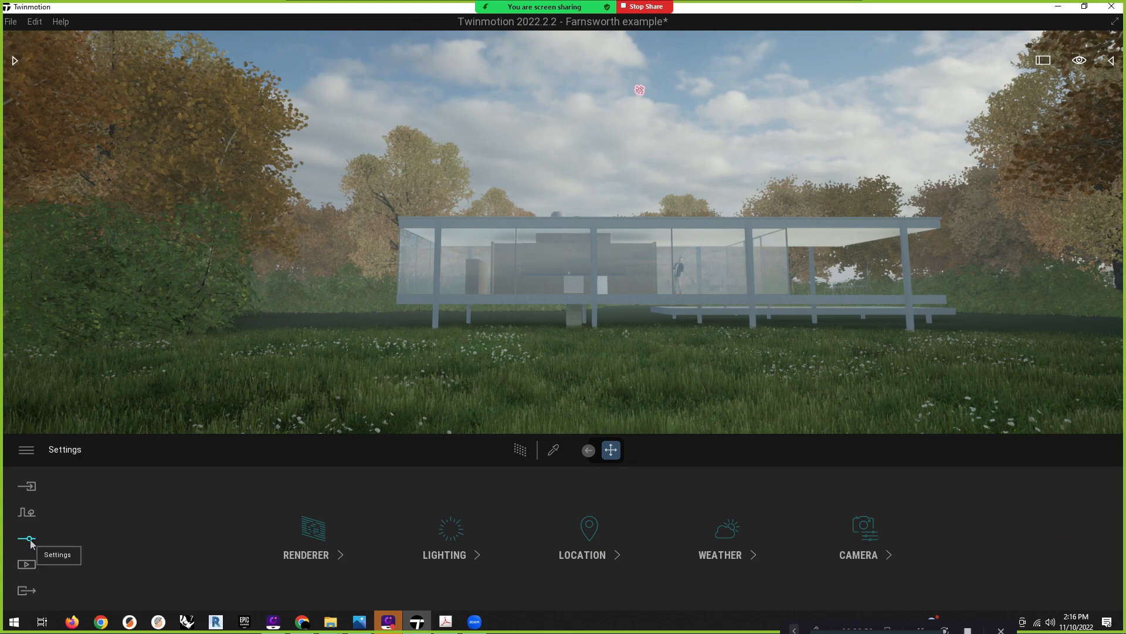
{"action": "left_click", "coordinate": [462, 558]}
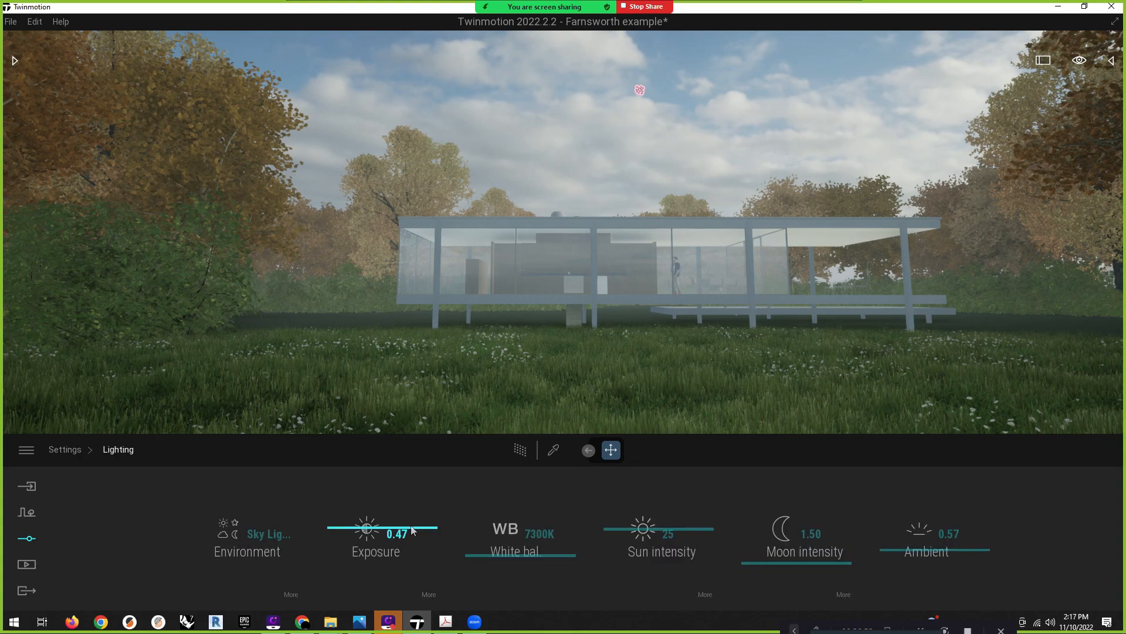
{"action": "left_click_drag", "start_coordinate": [410, 527], "coordinate": [410, 523]}
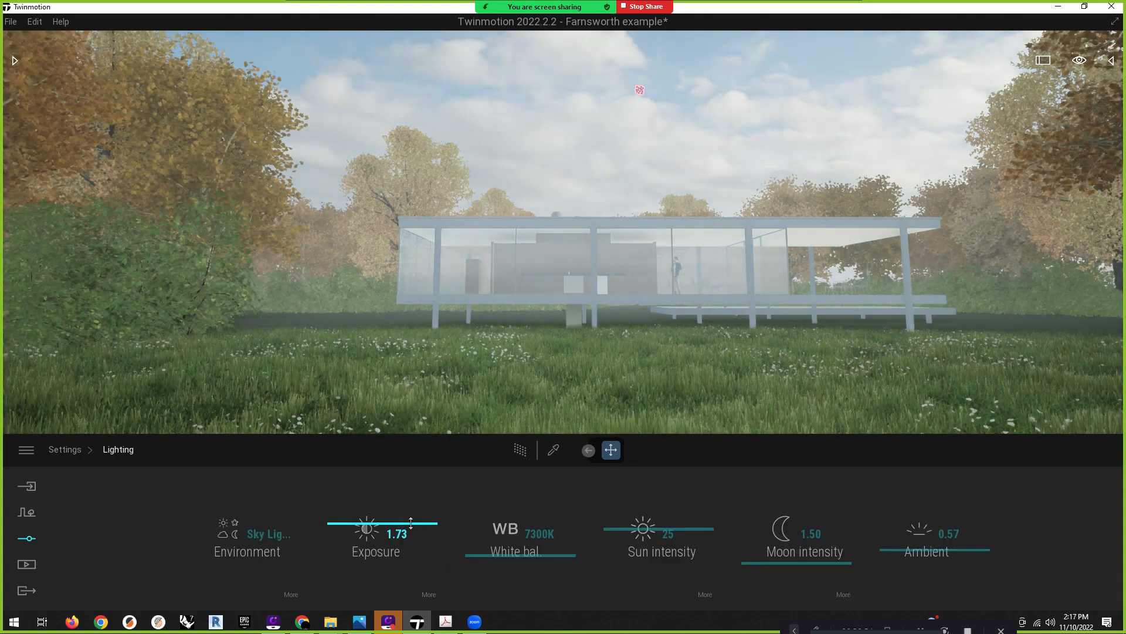
{"action": "left_click", "coordinate": [520, 449]}
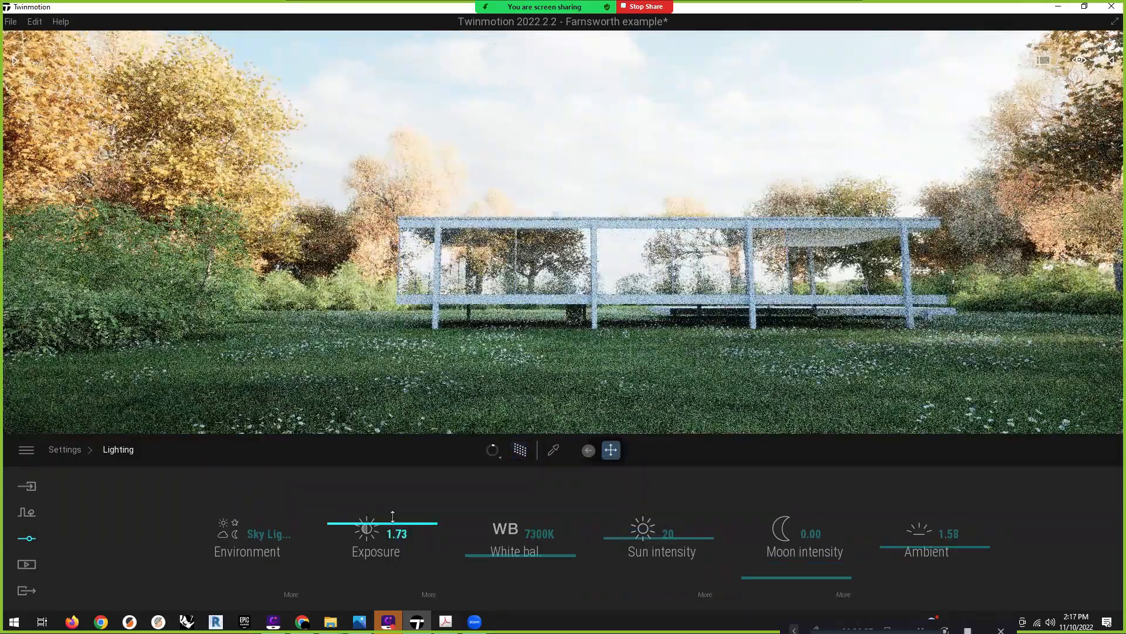
{"action": "mouse_move", "coordinate": [396, 522]}
{"action": "left_mouse_down"}
{"action": "mouse_move", "coordinate": [396, 511]}
{"action": "mouse_move", "coordinate": [398, 531]}
{"action": "left_mouse_up"}
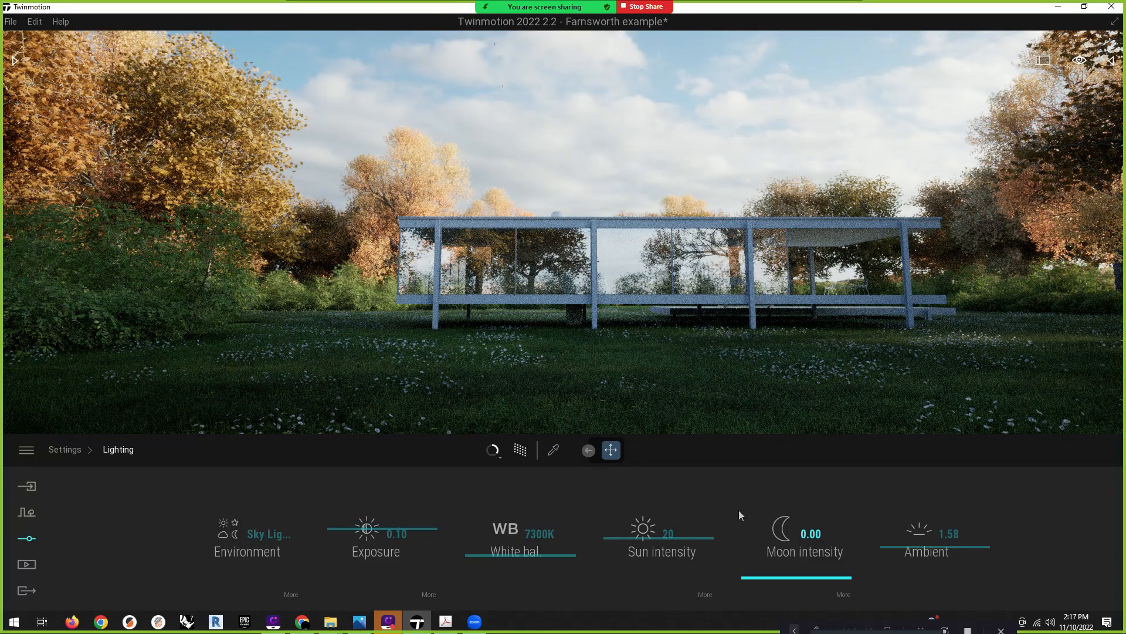
{"action": "left_click_drag", "start_coordinate": [515, 558], "coordinate": [538, 549]}
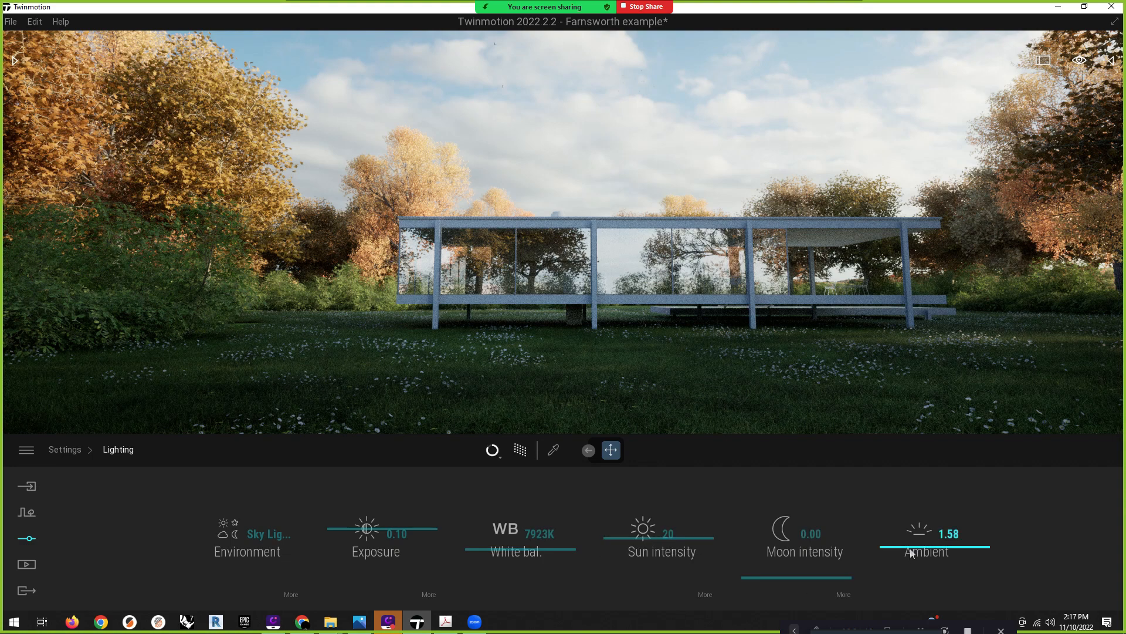
Create a new media image from the current autumn view of the house
{"action": "left_click", "coordinate": [27, 565]}
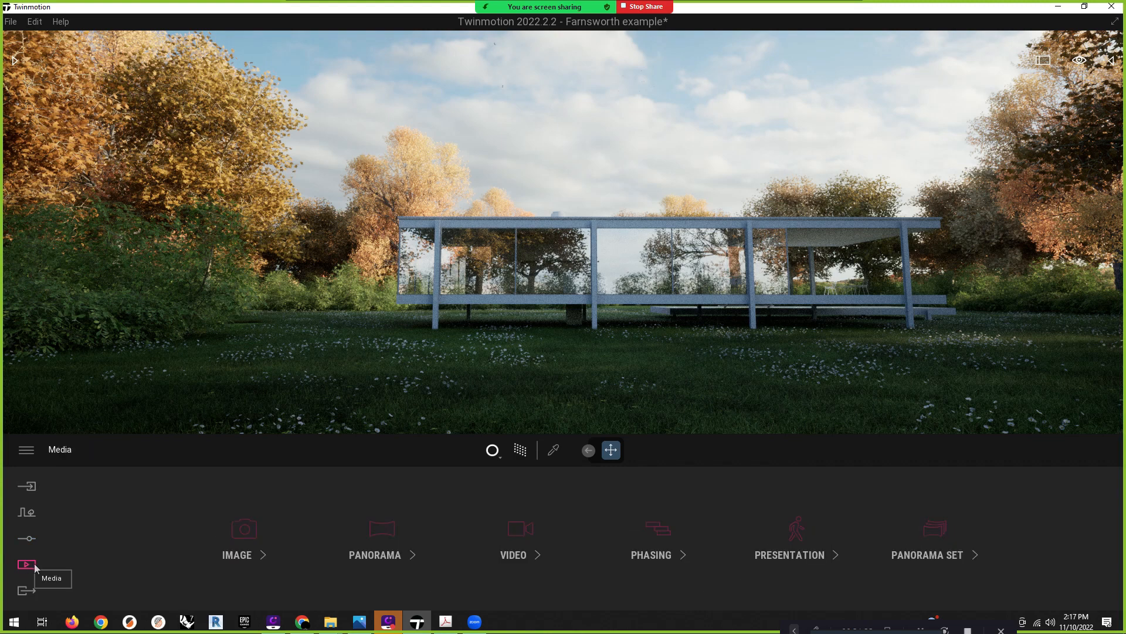
{"action": "left_click", "coordinate": [243, 532]}
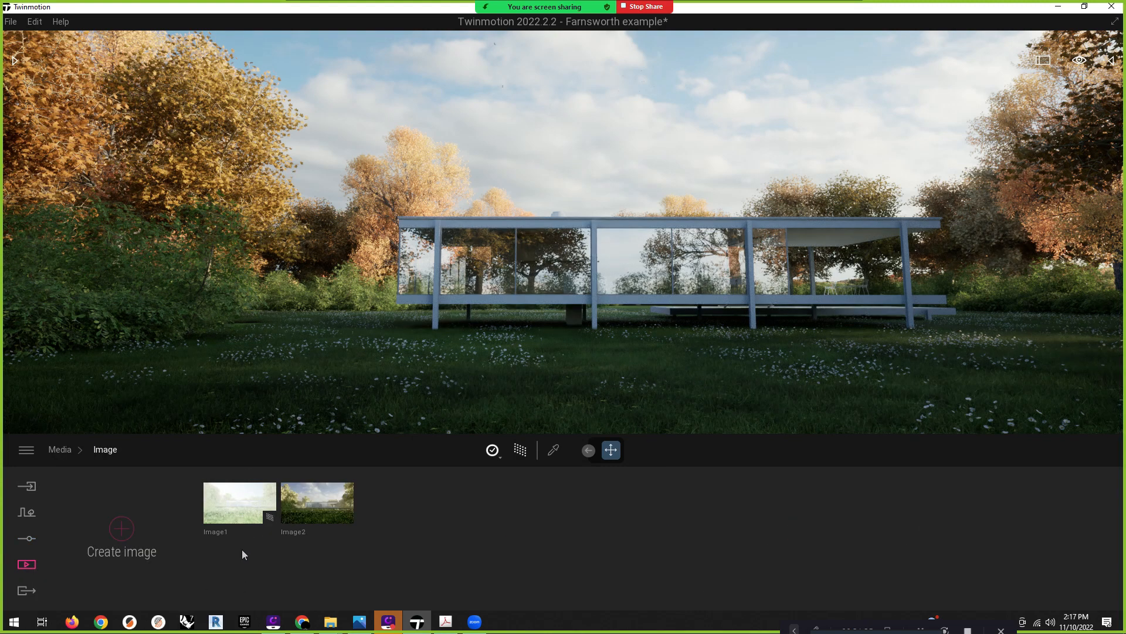
{"action": "left_click", "coordinate": [123, 531]}
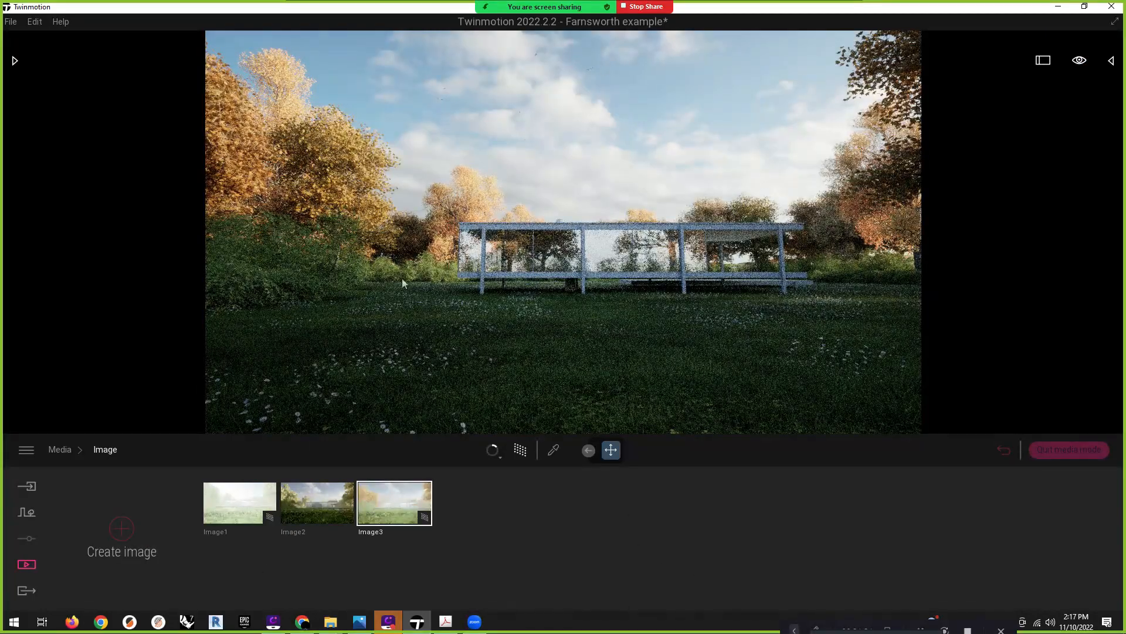
Compare Image1, Image3 and Image2 by recalling each saved view, and quit media mode
{"action": "left_click", "coordinate": [236, 503]}
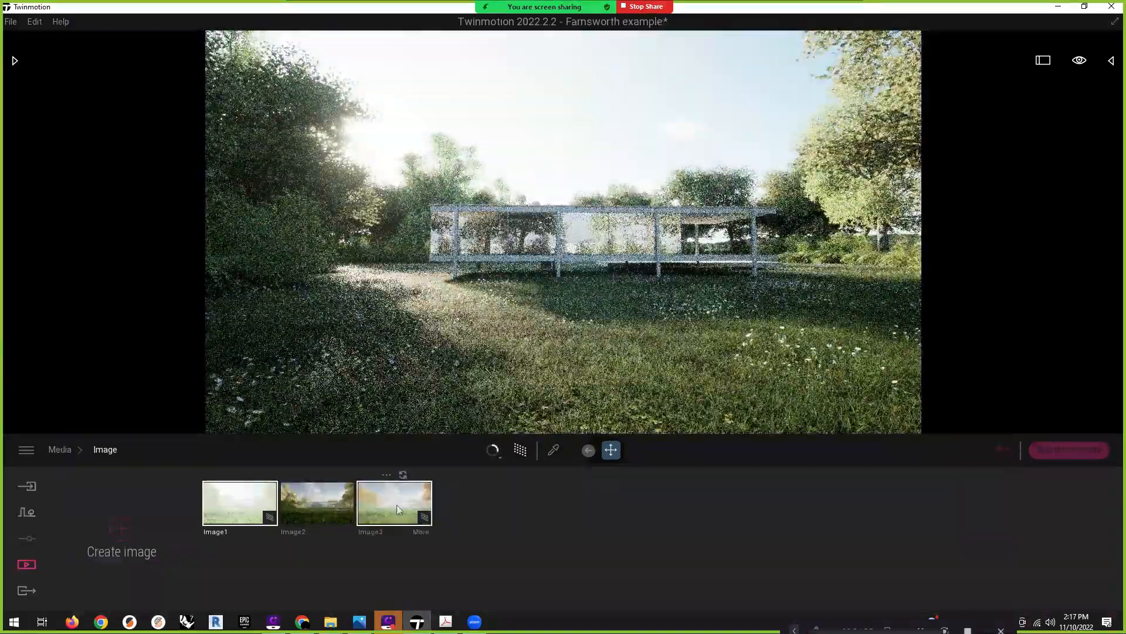
{"action": "left_click", "coordinate": [397, 509]}
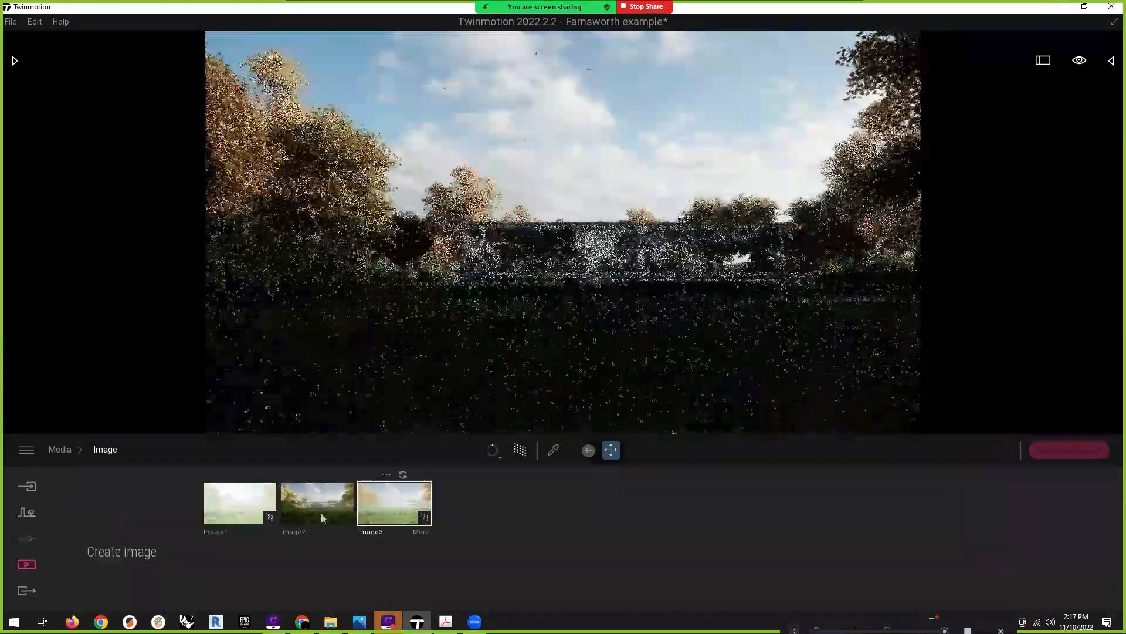
{"action": "left_click", "coordinate": [320, 511]}
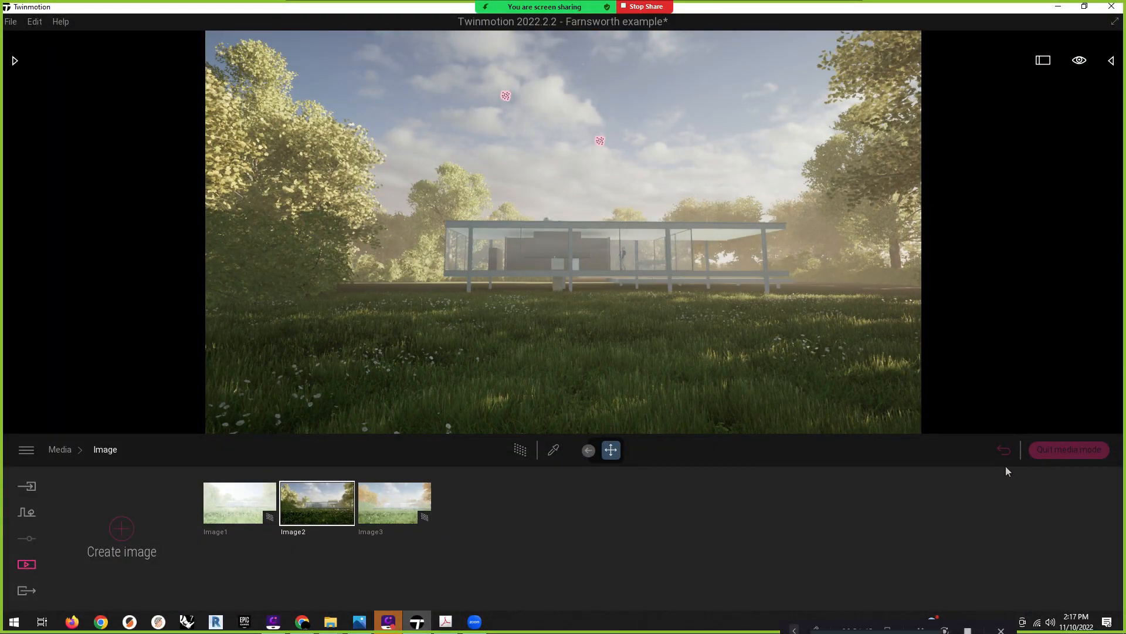
{"action": "left_click", "coordinate": [1072, 449]}
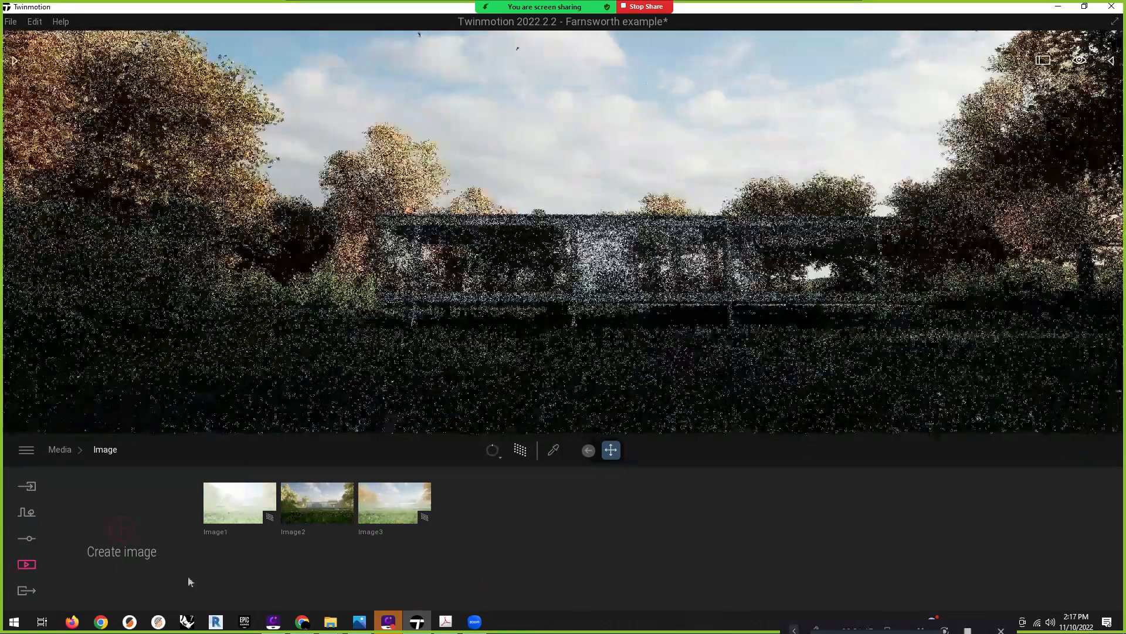
Create a panorama from the current autumn view and set the Path Tracer quality to Medium
{"action": "left_click", "coordinate": [53, 450]}
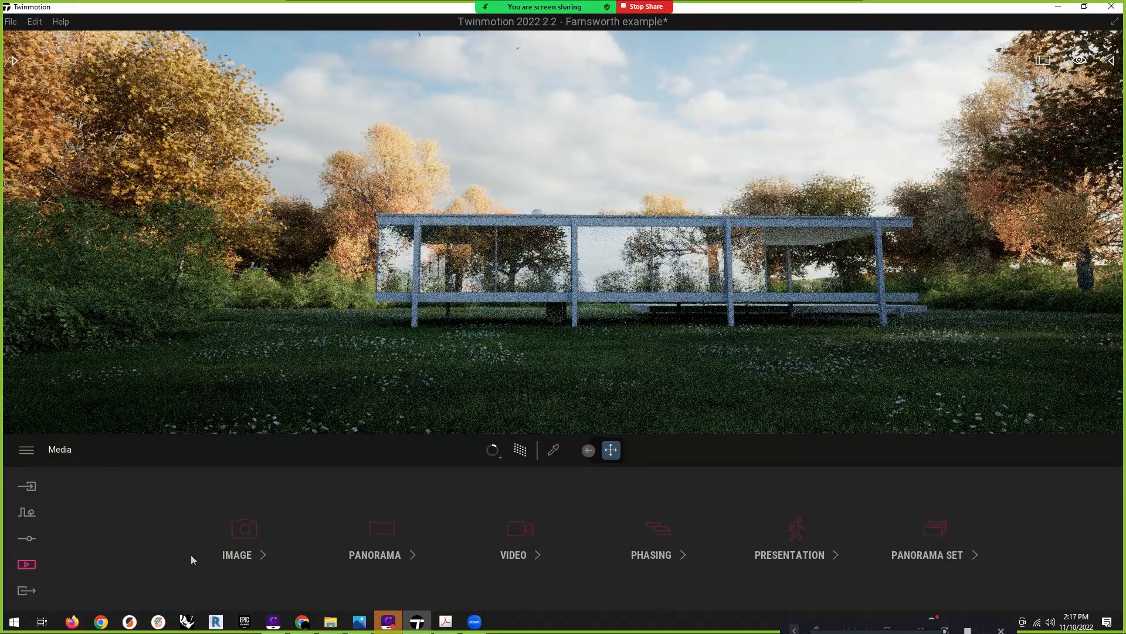
{"action": "left_click", "coordinate": [379, 557]}
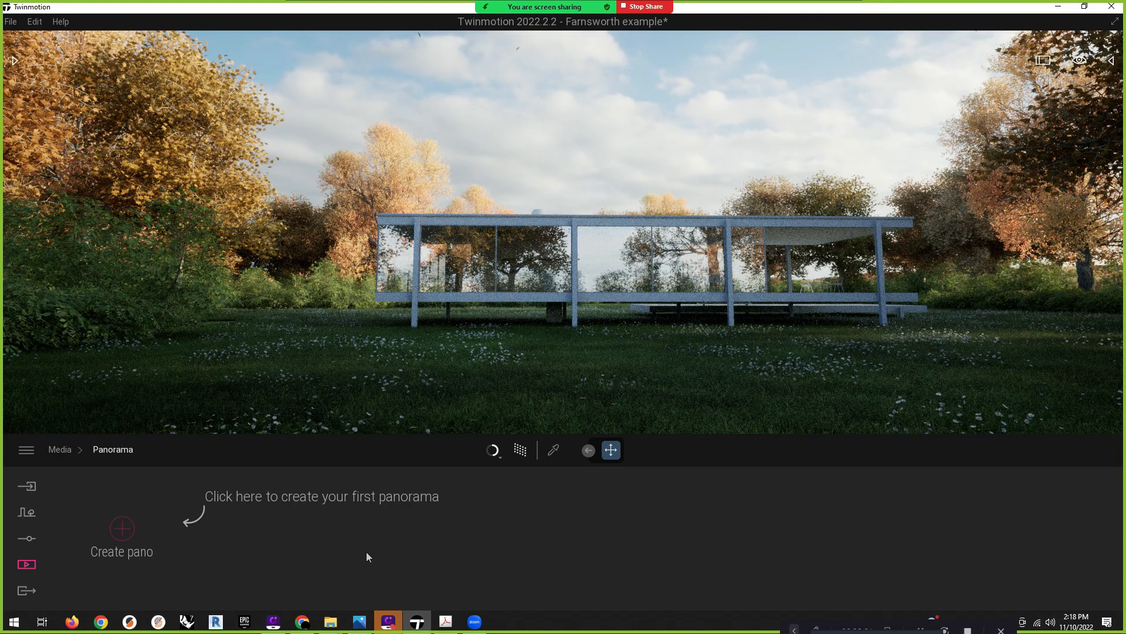
{"action": "left_click", "coordinate": [132, 535]}
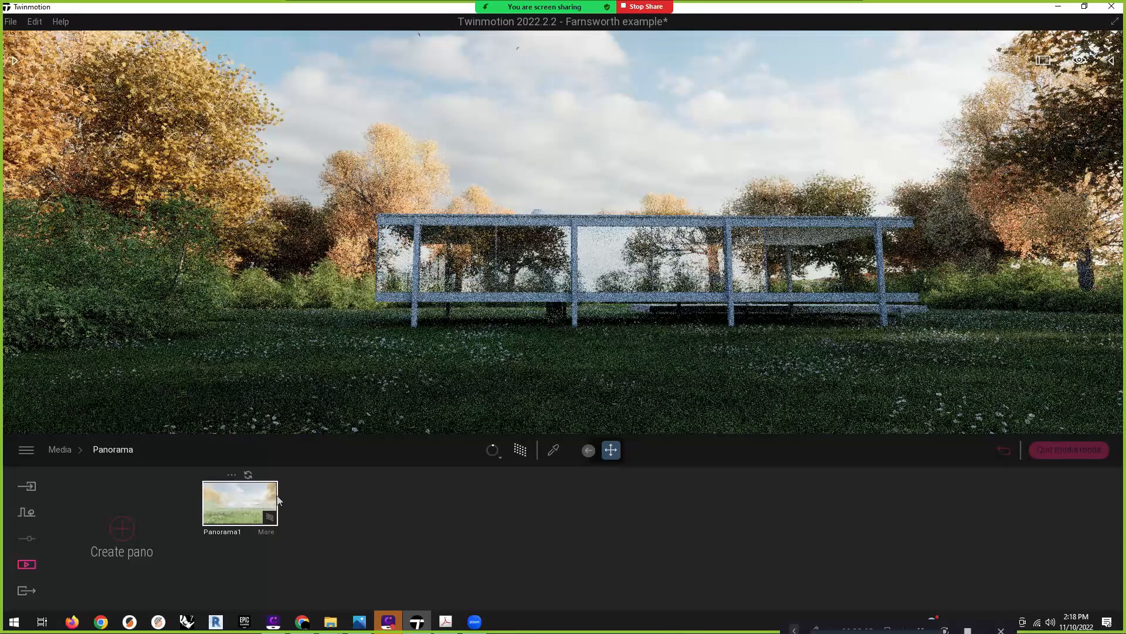
{"action": "left_click", "coordinate": [500, 458]}
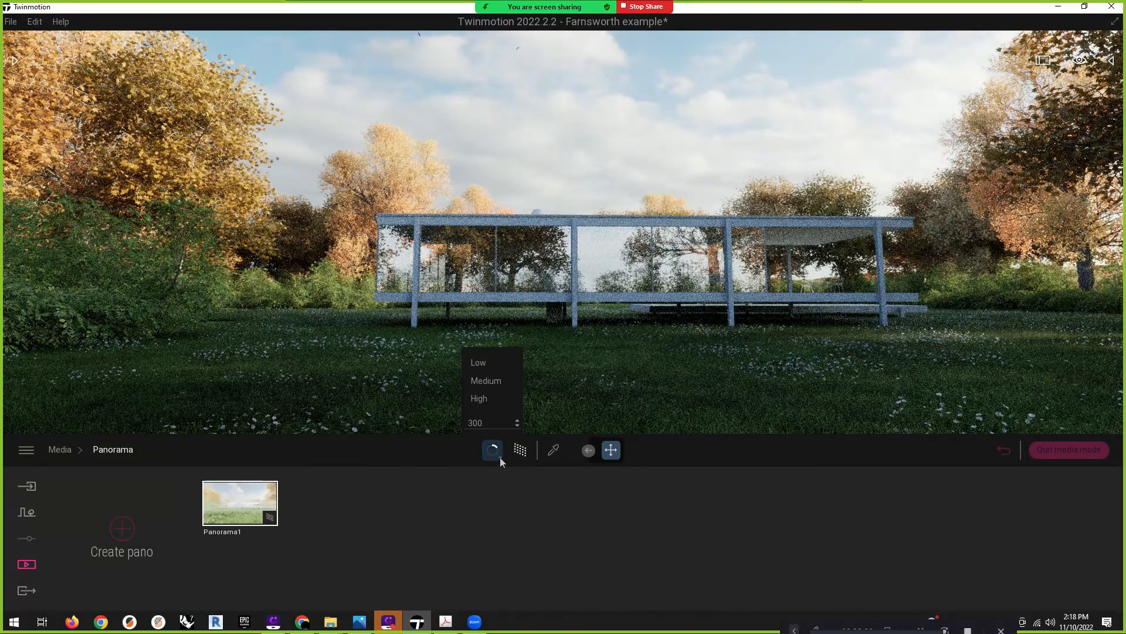
{"action": "left_click", "coordinate": [485, 381]}
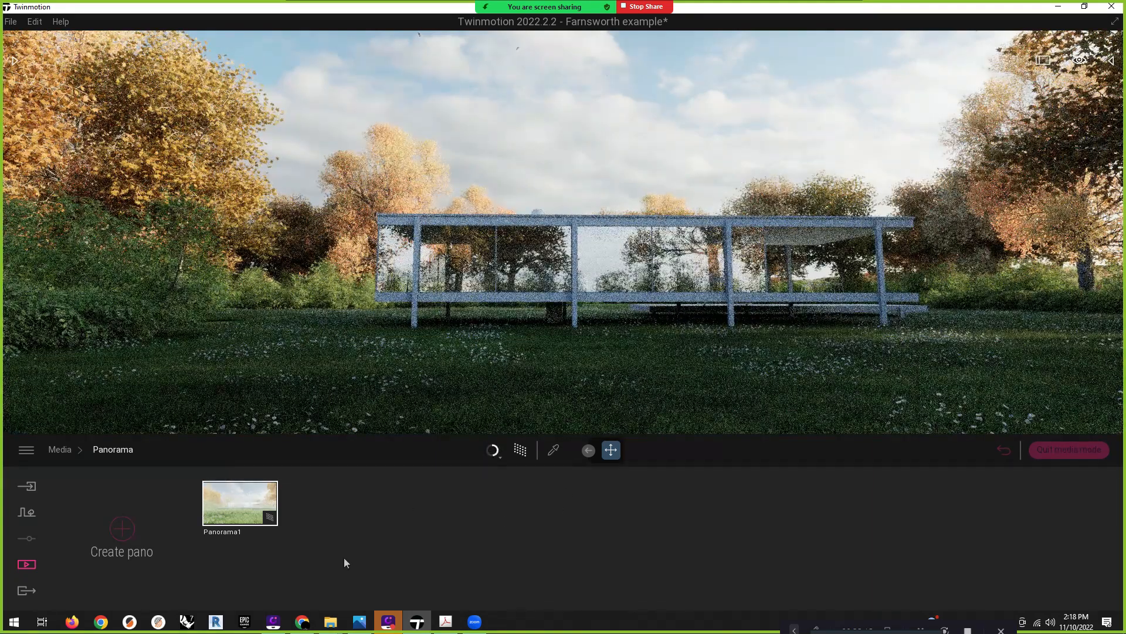
{"action": "left_click", "coordinate": [246, 504]}
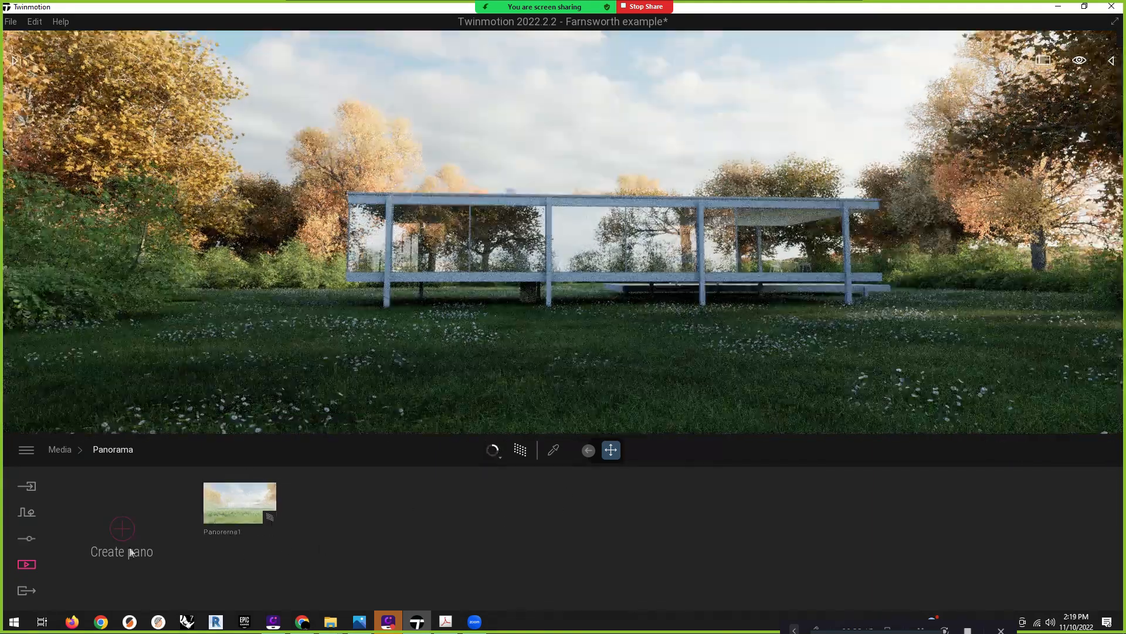
Create a new media video starting from the current view of the house
{"action": "left_click", "coordinate": [28, 566]}
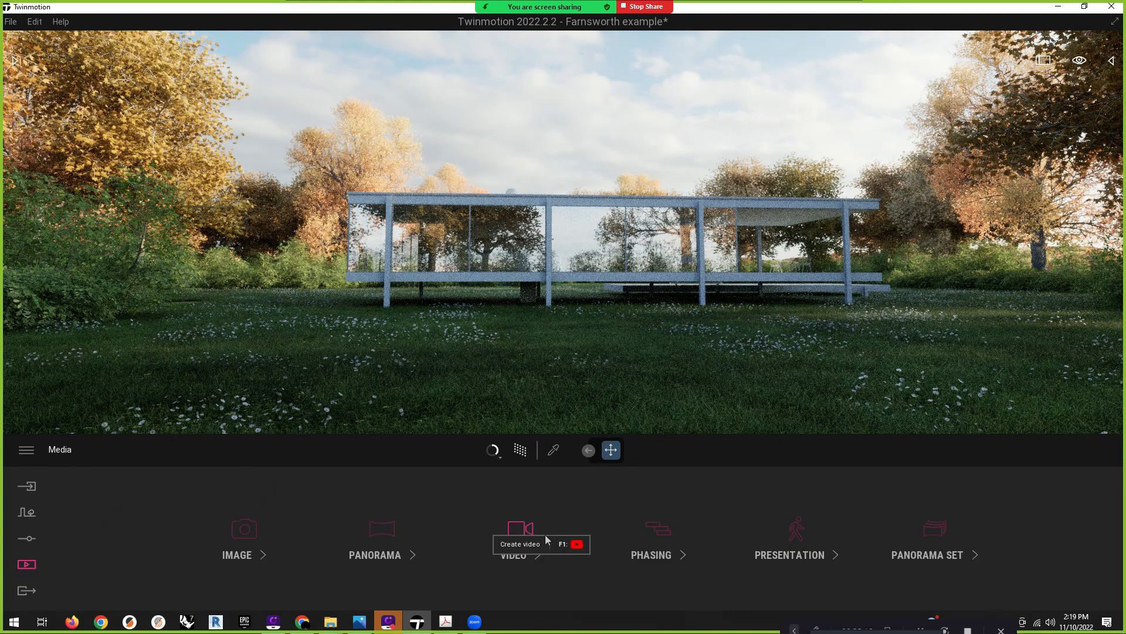
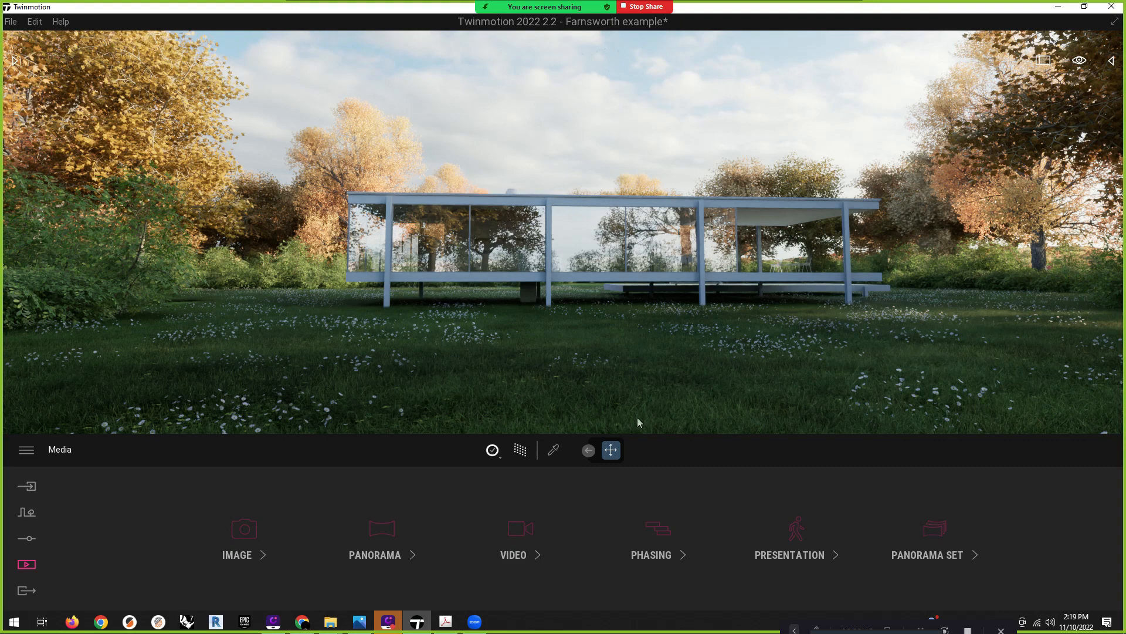
{"action": "left_click", "coordinate": [517, 555]}
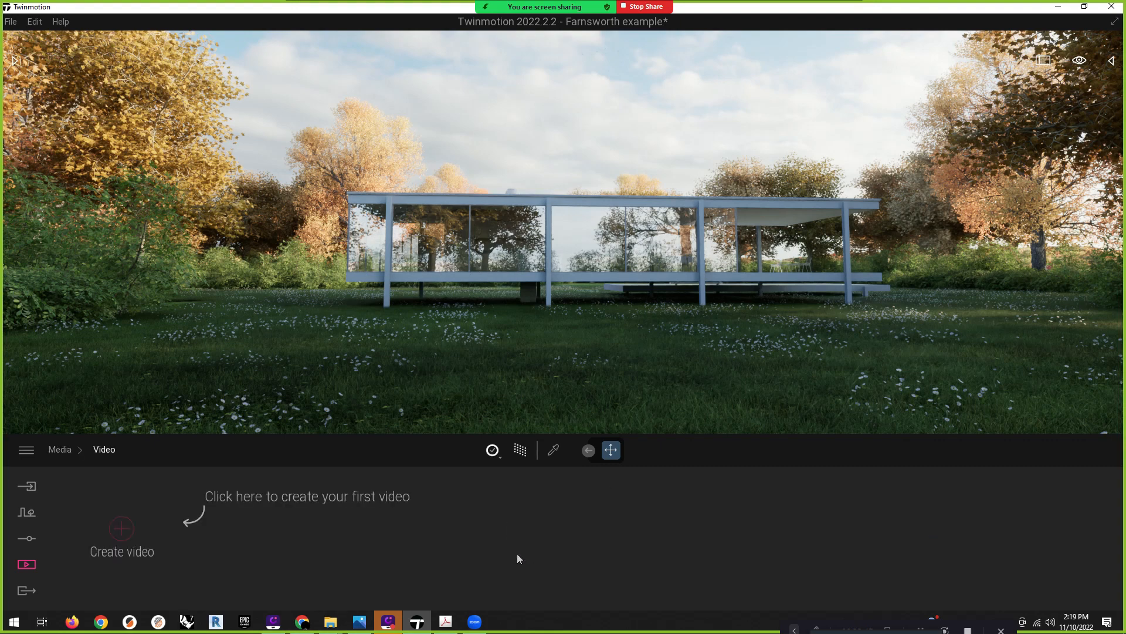
{"action": "left_click", "coordinate": [122, 528]}
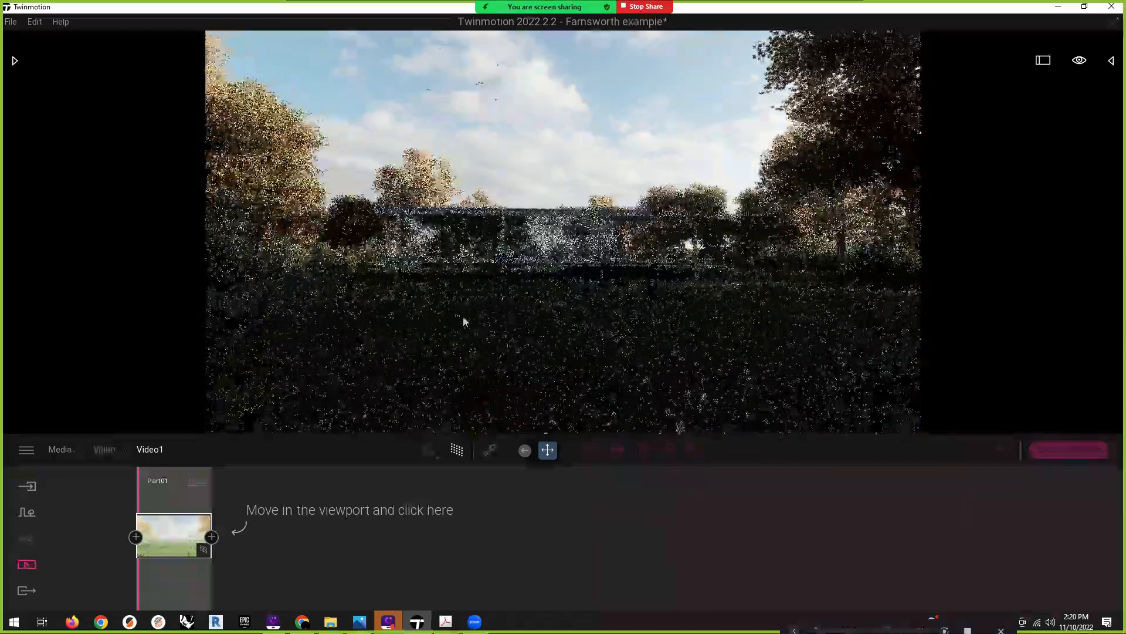
Move the camera sideways to the right past the house and add that view as the video's second keyframe
{"action": "key", "text": "d"}
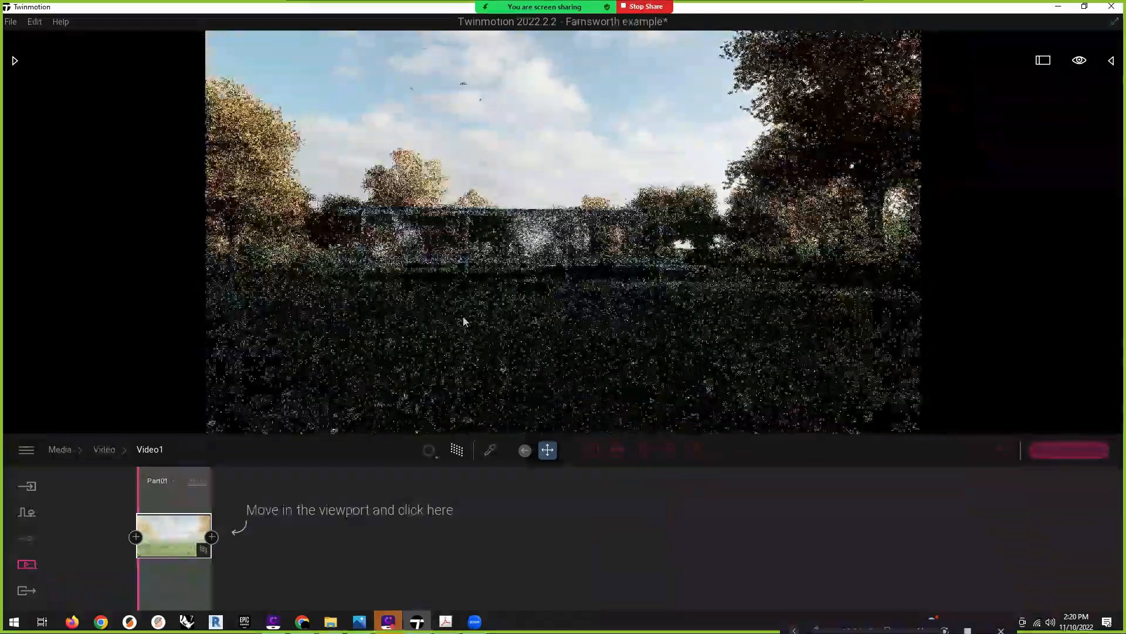
{"action": "key", "text": "d"}
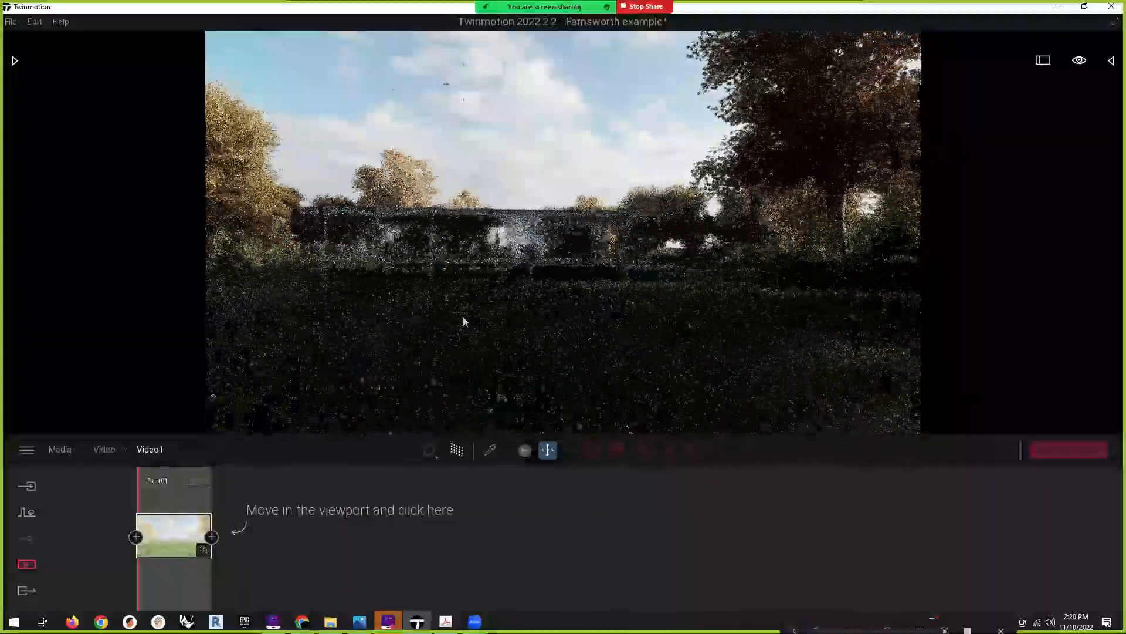
{"action": "key", "text": "d"}
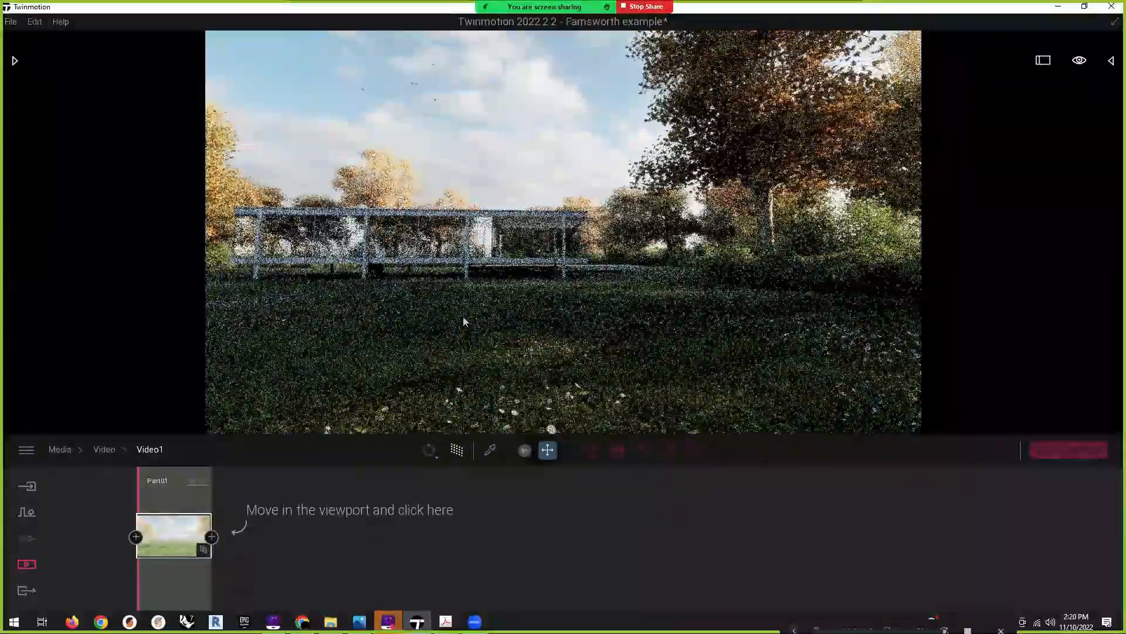
{"action": "left_click", "coordinate": [212, 537]}
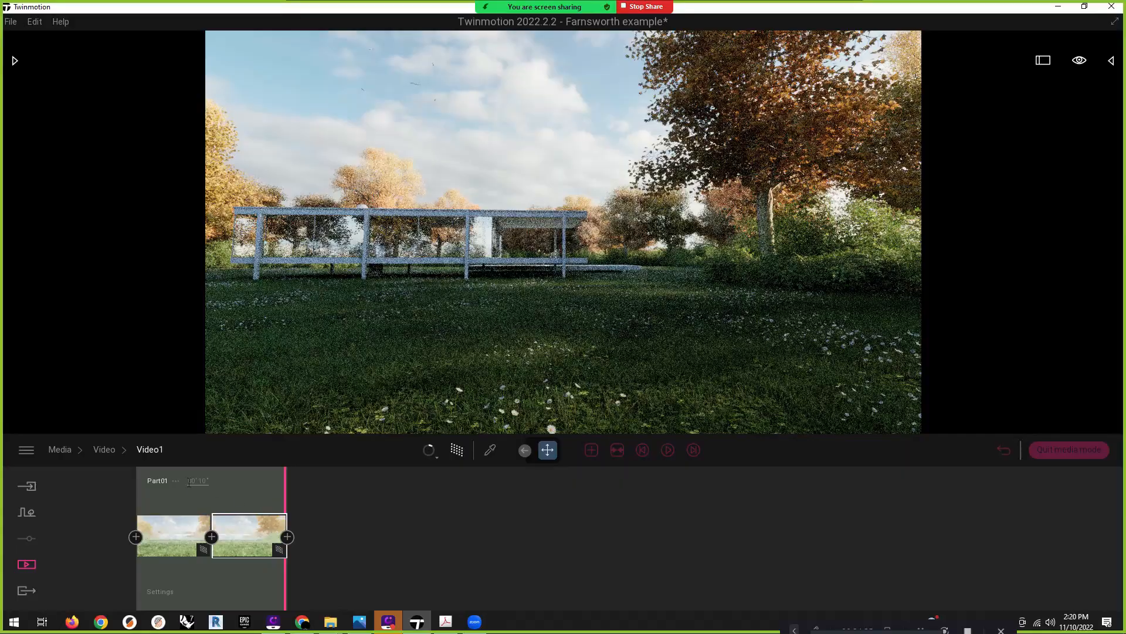
Return the playhead to the start of the video and play Part01 to preview the camera move
{"action": "left_click_drag", "start_coordinate": [283, 489], "coordinate": [93, 518]}
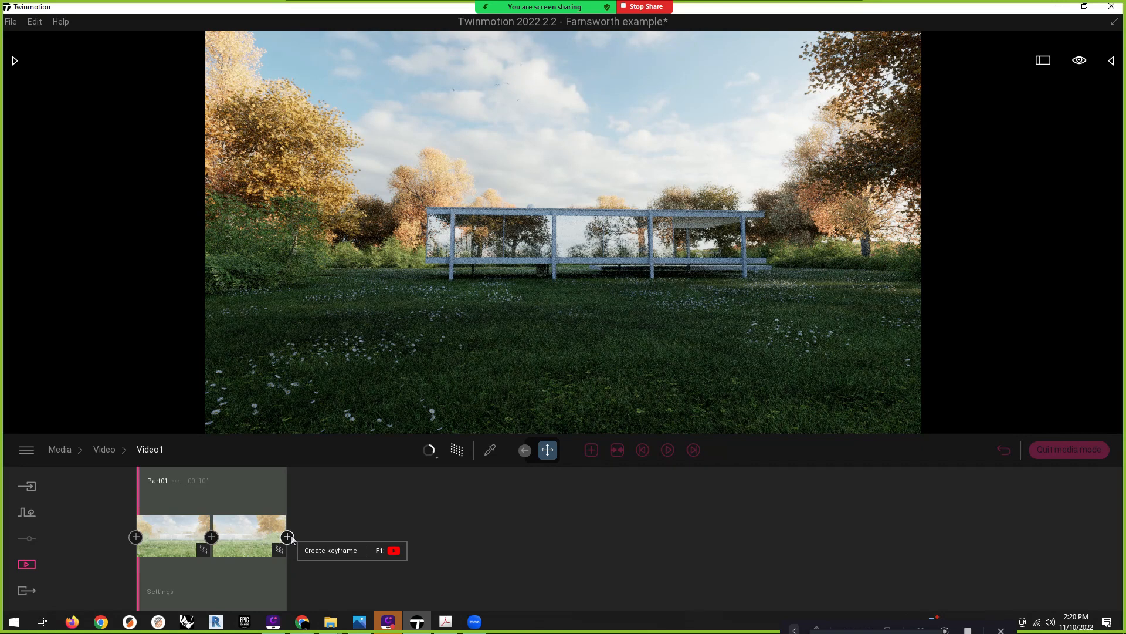
{"action": "left_click", "coordinate": [199, 480]}
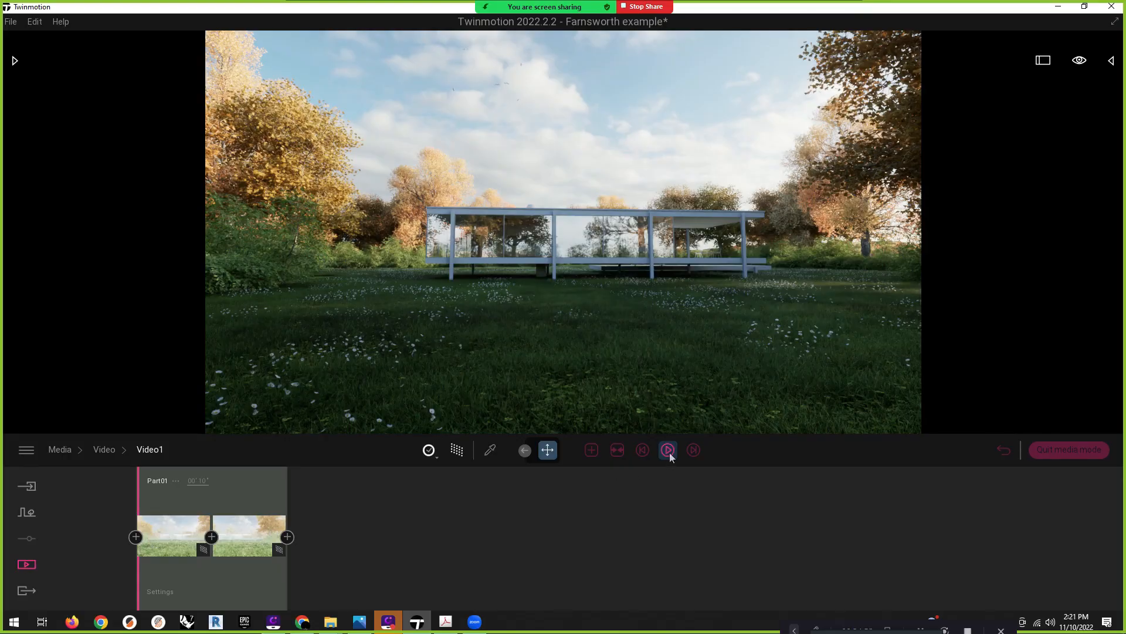
{"action": "left_click", "coordinate": [669, 450]}
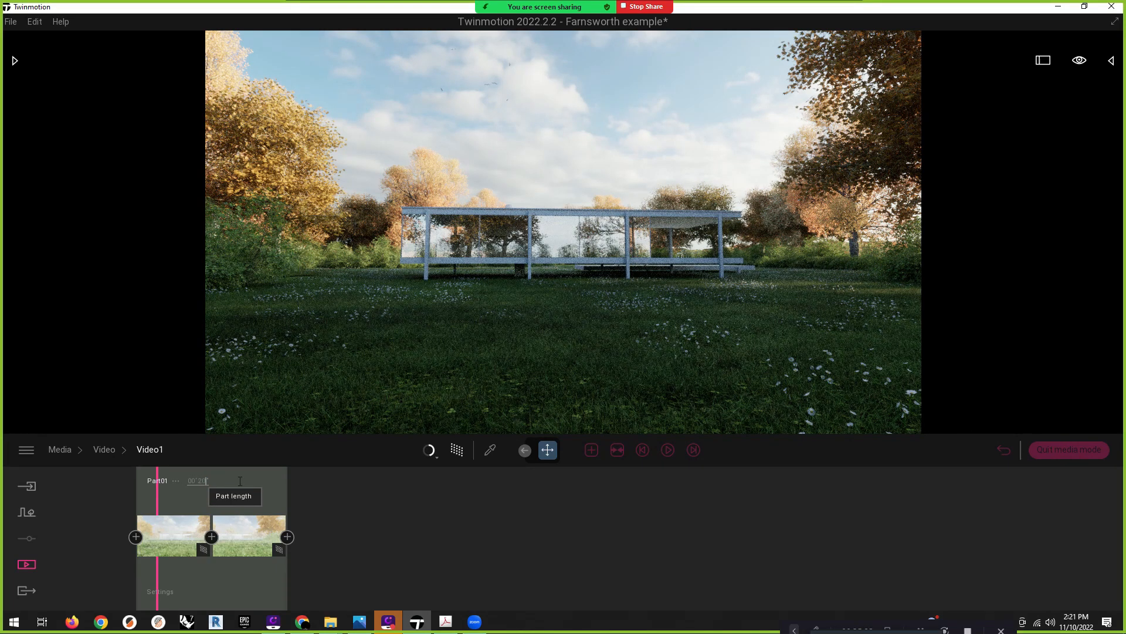
Set Part01's length to 20 seconds, play the slower camera move and return the playhead to the start
{"action": "left_click", "coordinate": [268, 478]}
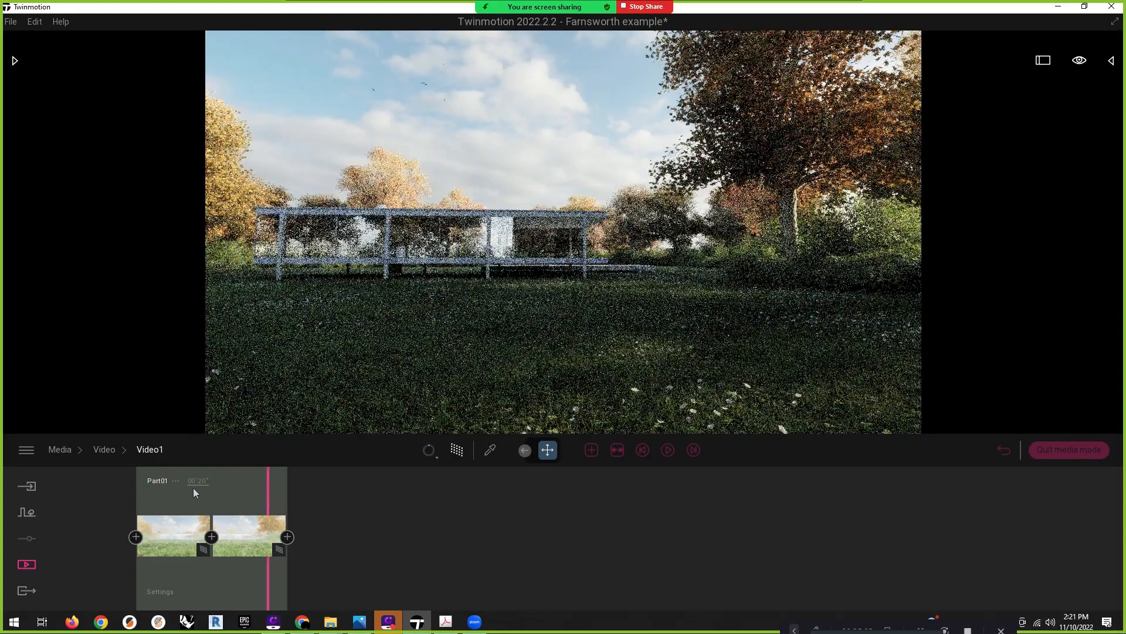
{"action": "left_click", "coordinate": [148, 498]}
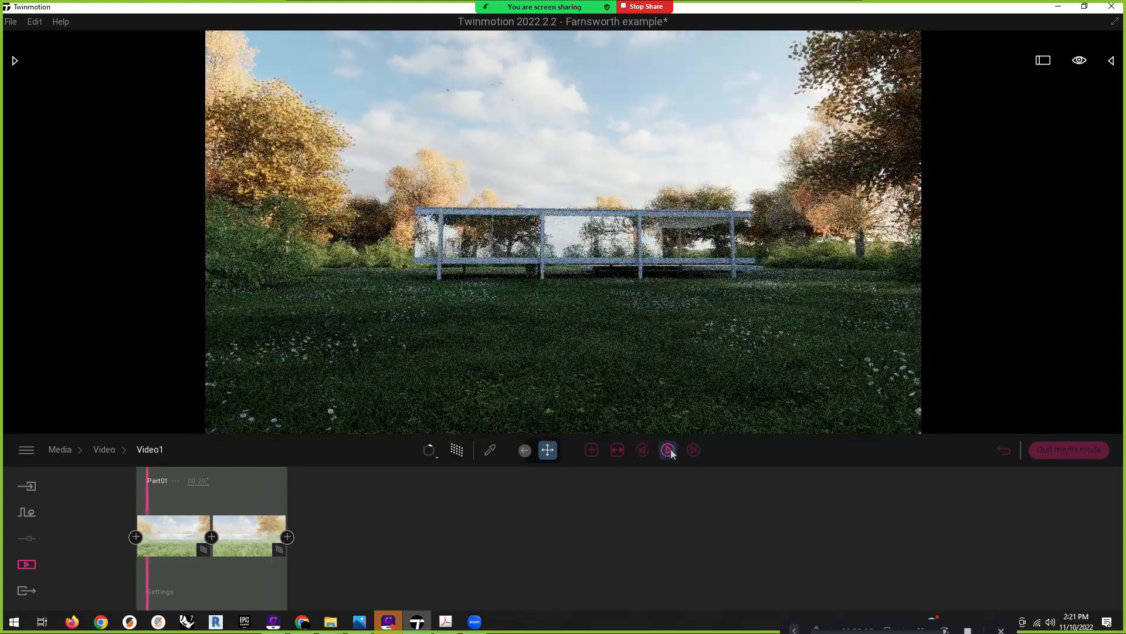
{"action": "left_click", "coordinate": [669, 450]}
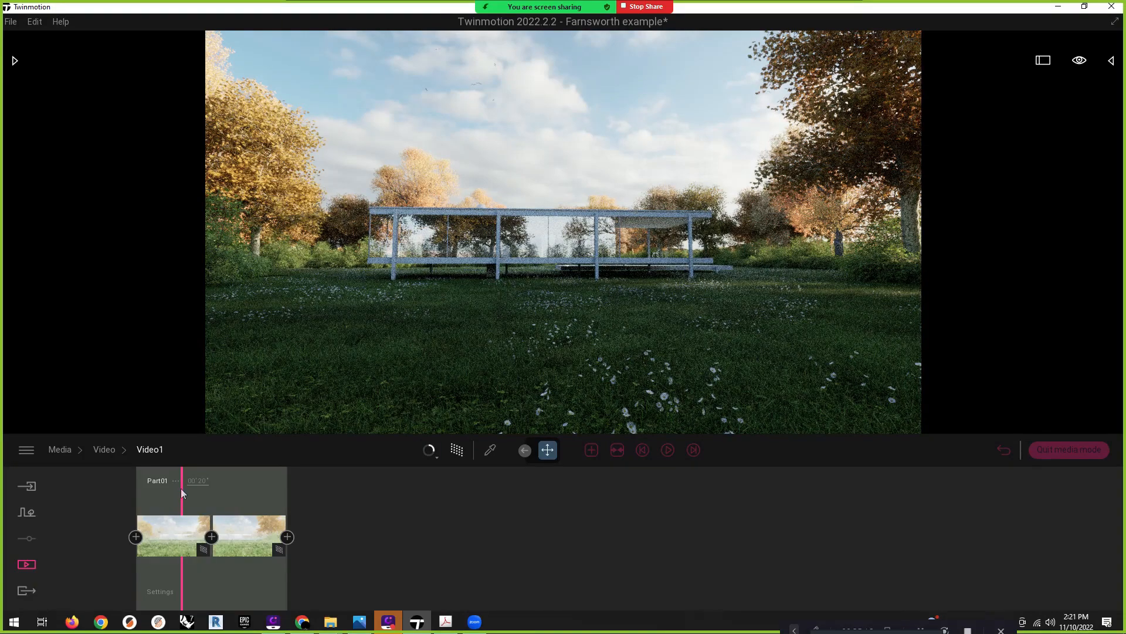
{"action": "left_click_drag", "start_coordinate": [182, 492], "coordinate": [107, 501]}
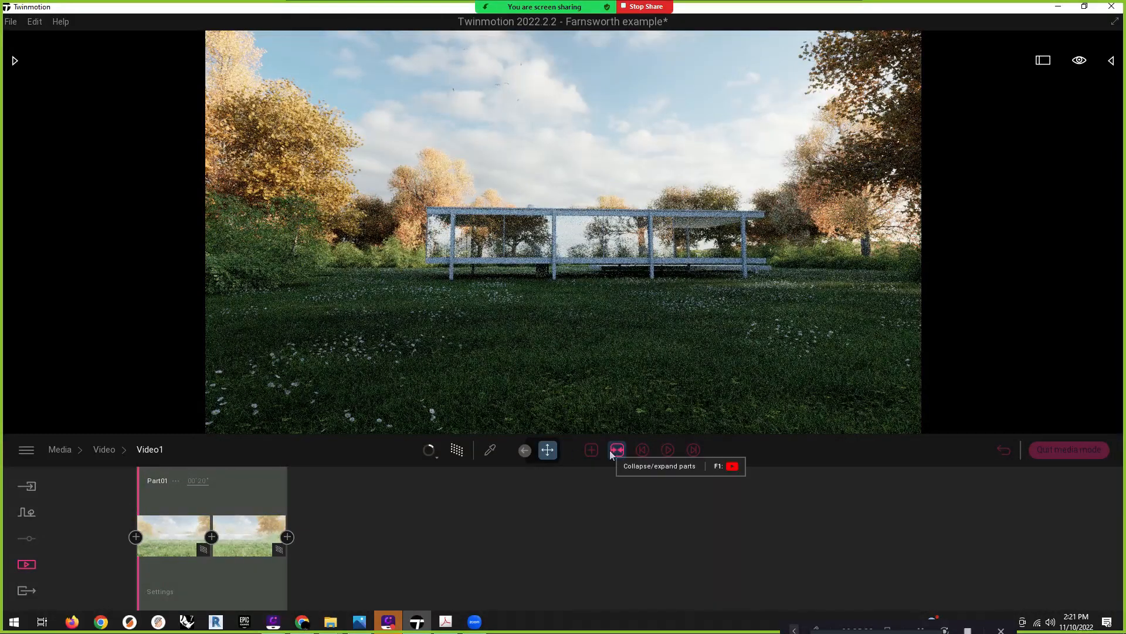
Exit Video1, reopen it from the saved videos to review its two keyframes, and quit media mode
{"action": "left_click", "coordinate": [1058, 449]}
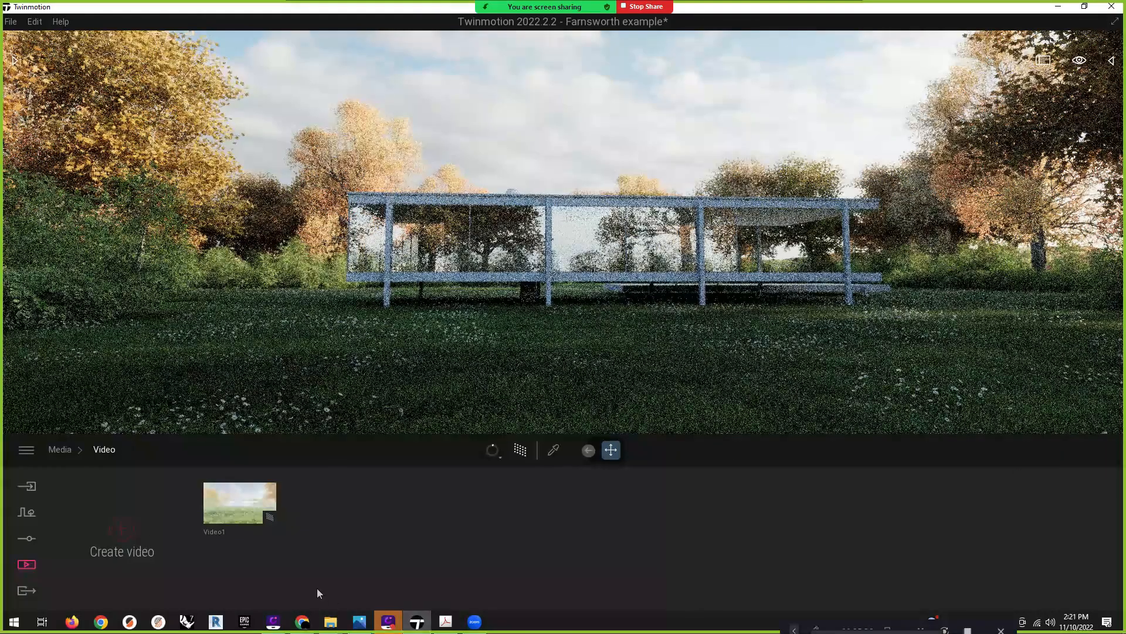
{"action": "mouse_move", "coordinate": [241, 510]}
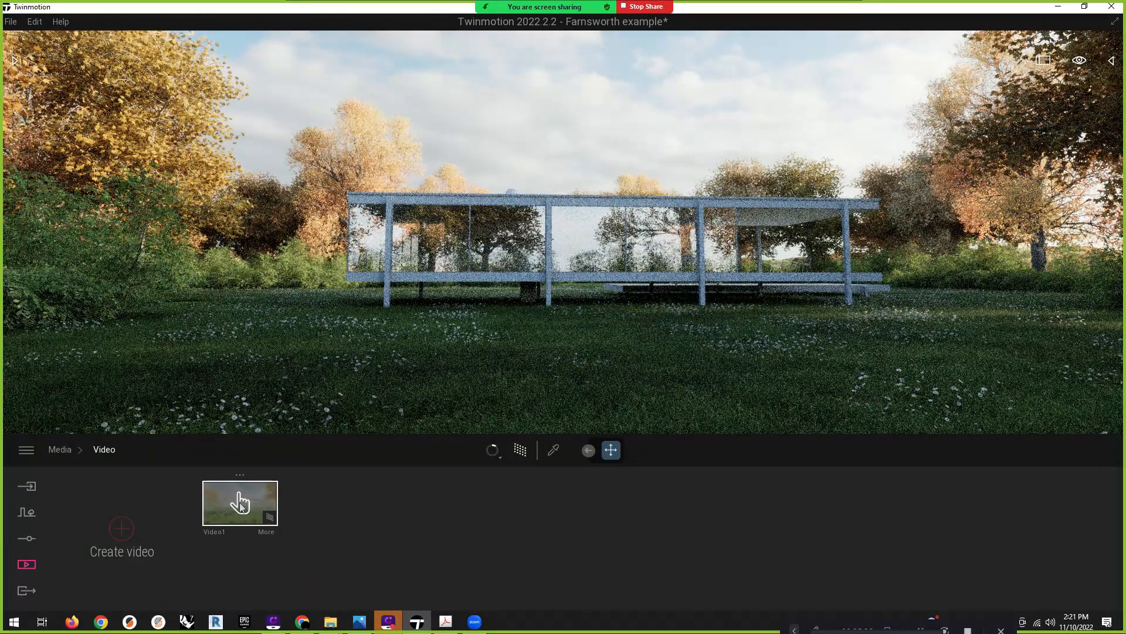
{"action": "left_click", "coordinate": [239, 501]}
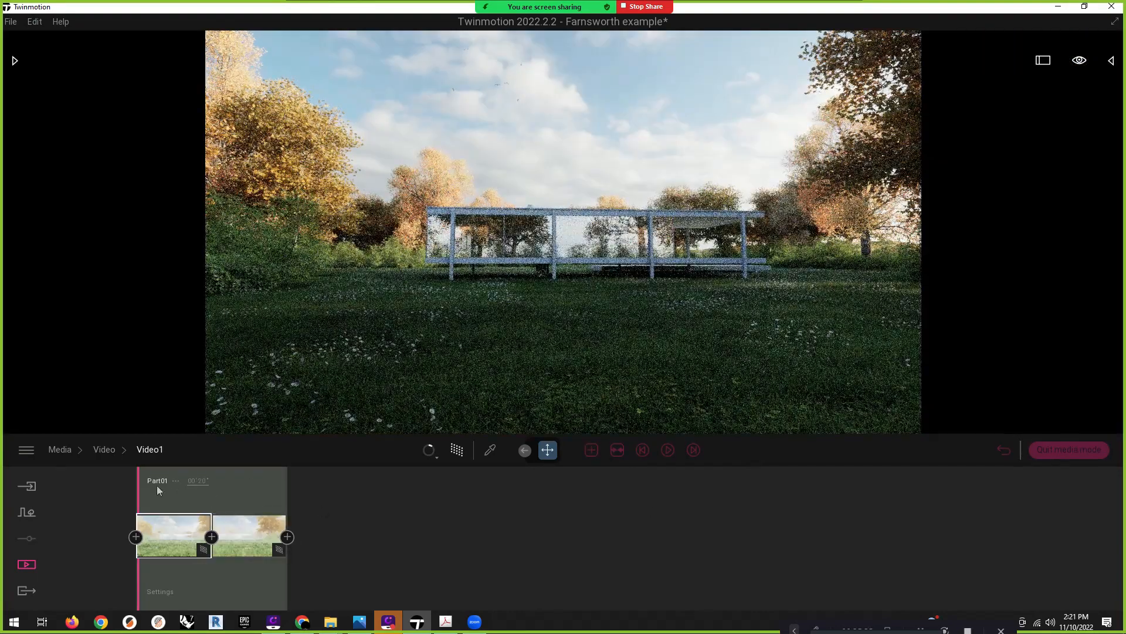
{"action": "left_click", "coordinate": [1066, 449]}
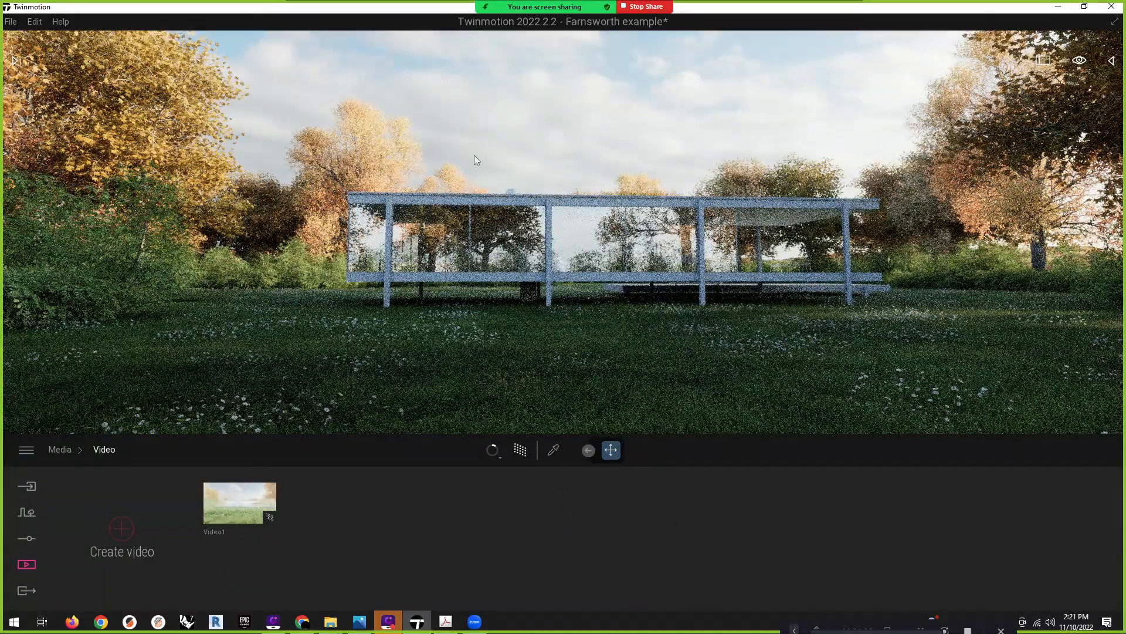
Review the saved Image1 among the media images, then quit media mode to return to the current scene
{"action": "left_click", "coordinate": [24, 565]}
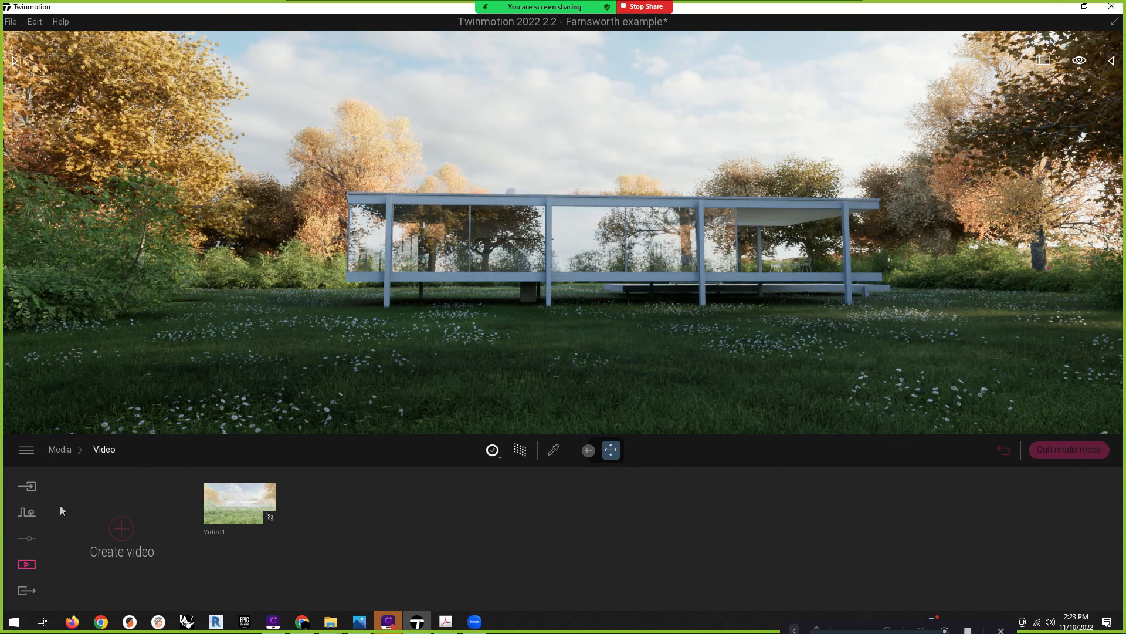
{"action": "left_click", "coordinate": [26, 567]}
{"action": "left_click", "coordinate": [242, 551]}
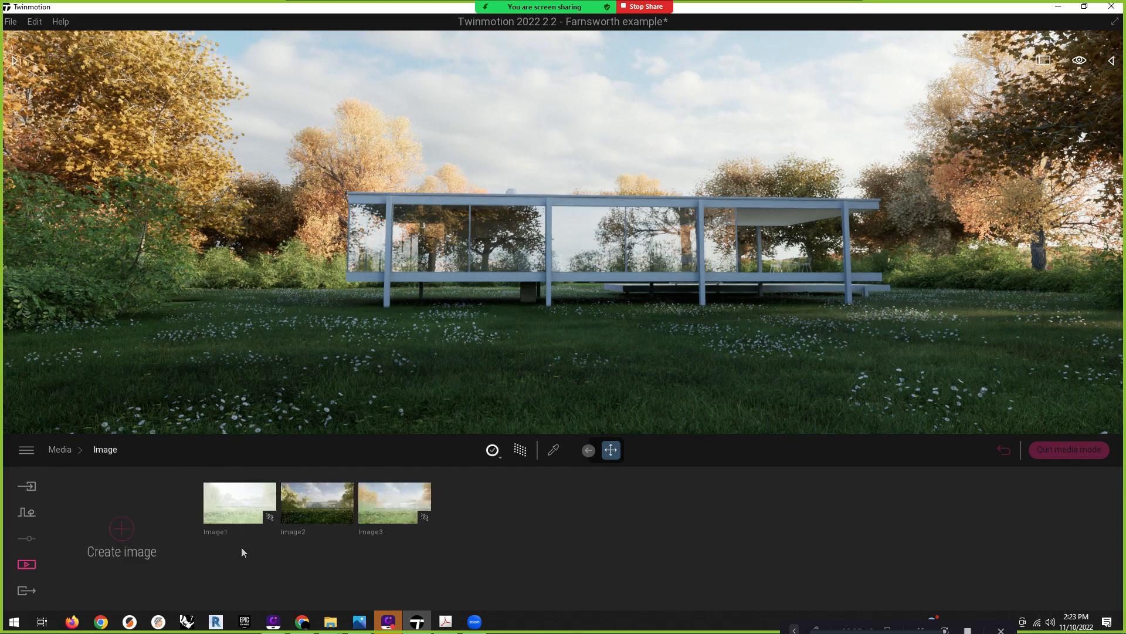
{"action": "left_click", "coordinate": [241, 501]}
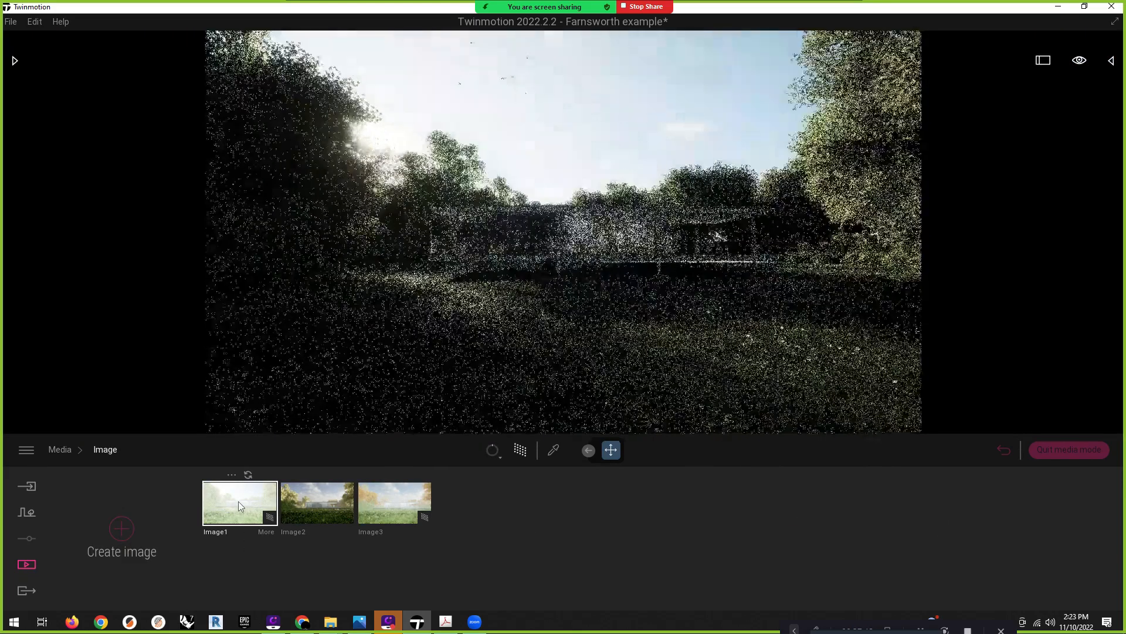
{"action": "left_click", "coordinate": [1083, 450]}
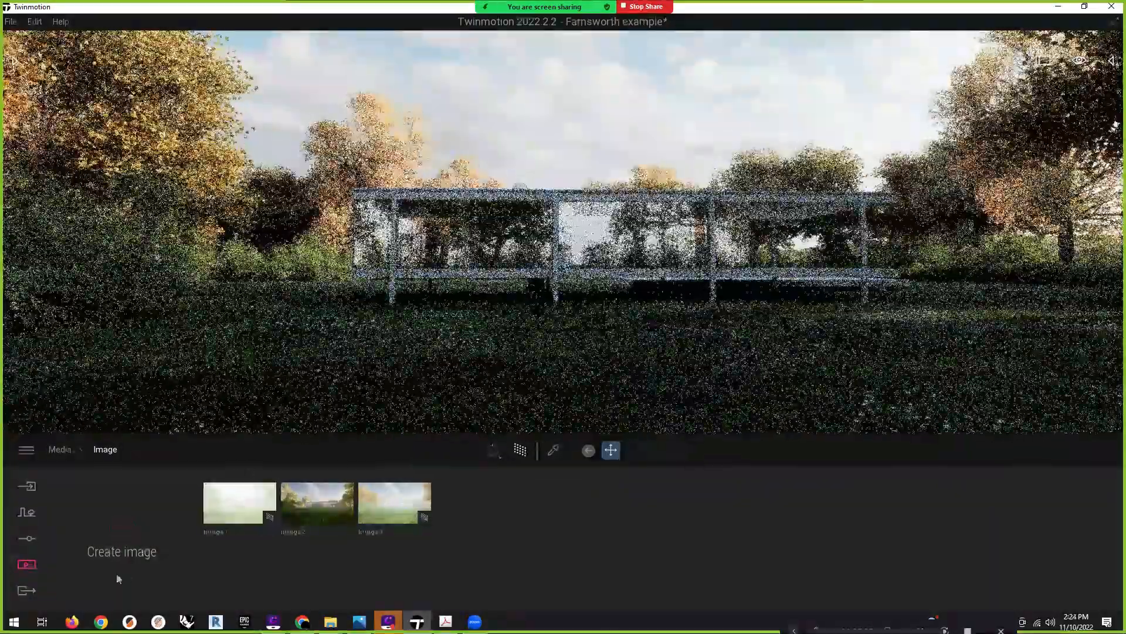
Change the scene's season from autumn to summer in the weather settings
{"action": "left_click", "coordinate": [28, 540]}
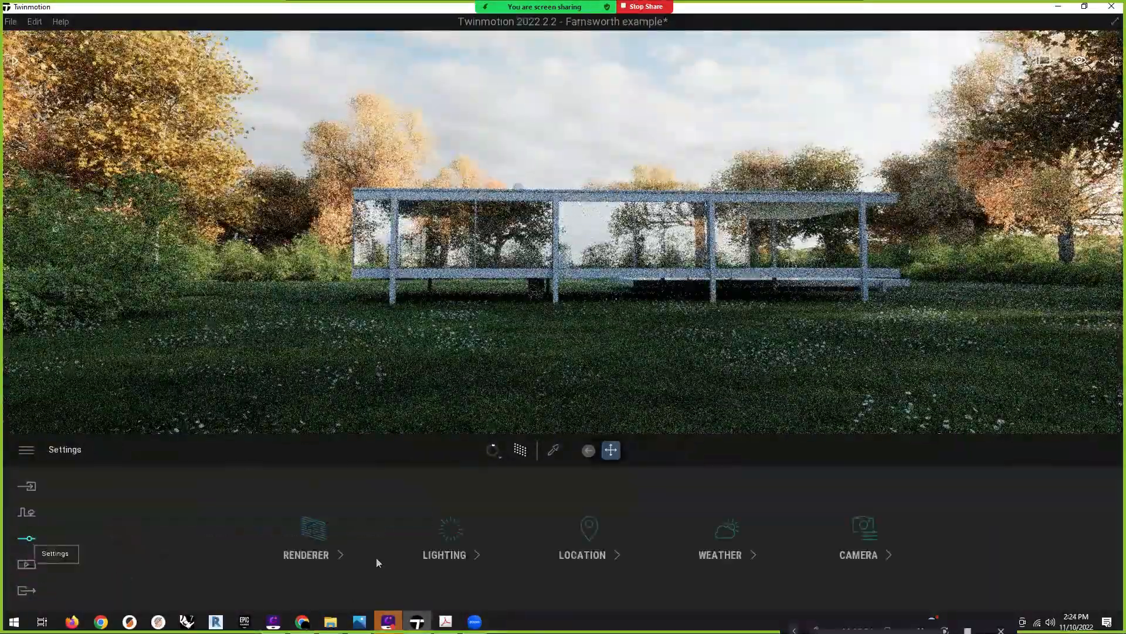
{"action": "left_click", "coordinate": [727, 557]}
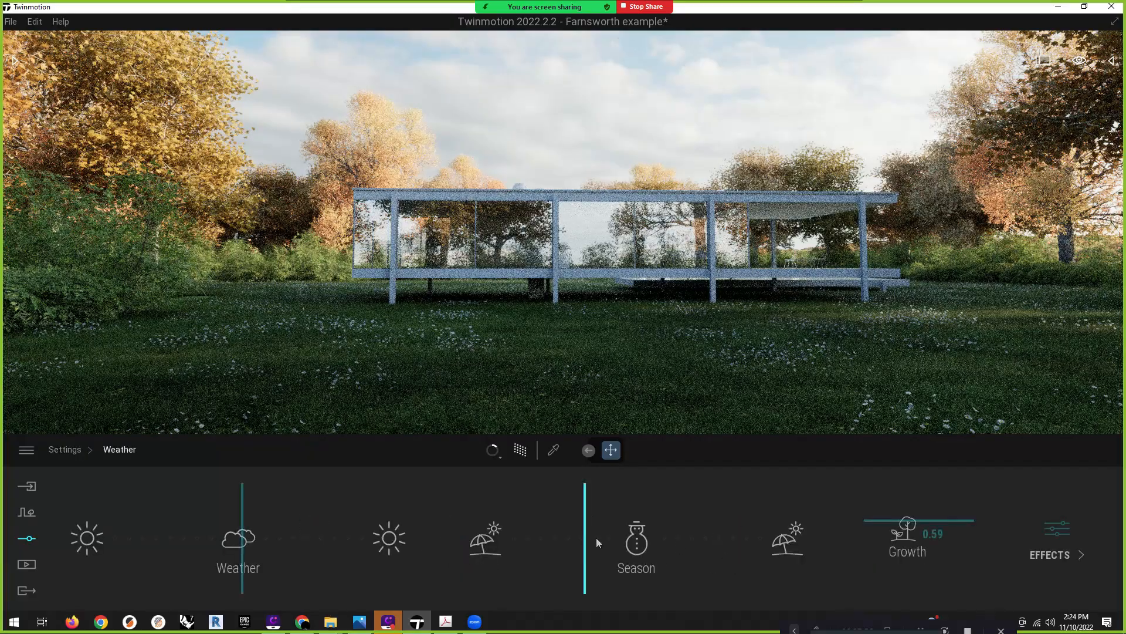
{"action": "left_click", "coordinate": [487, 543]}
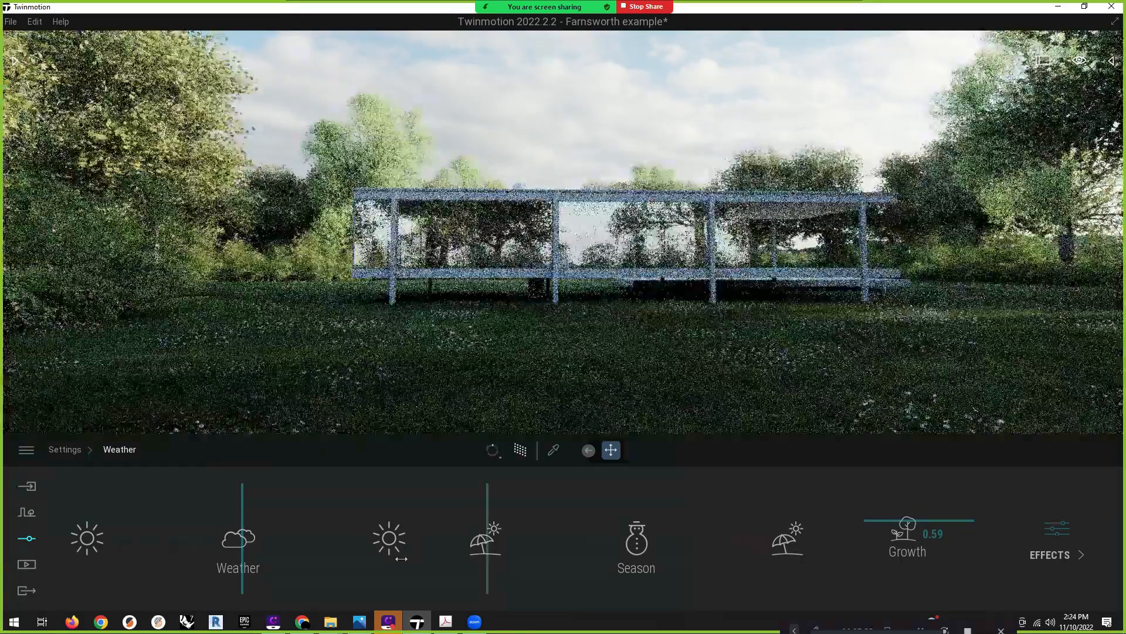
Rotate the Sky Light HDRI environment to 196° so the sunlight comes from a different direction
{"action": "left_click", "coordinate": [28, 540]}
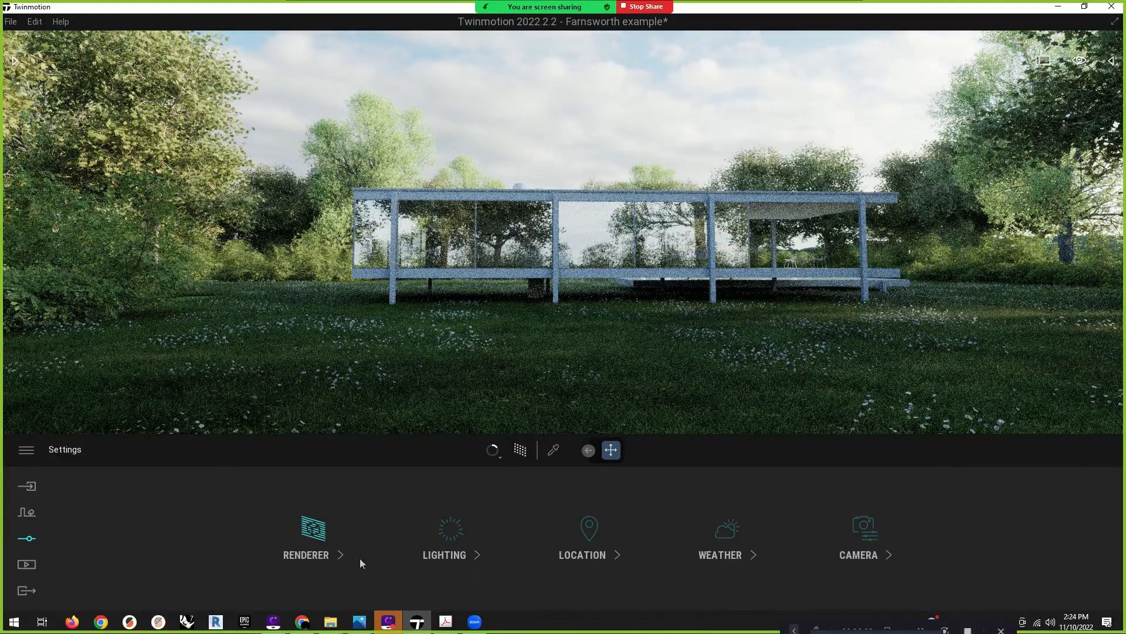
{"action": "left_click", "coordinate": [452, 554]}
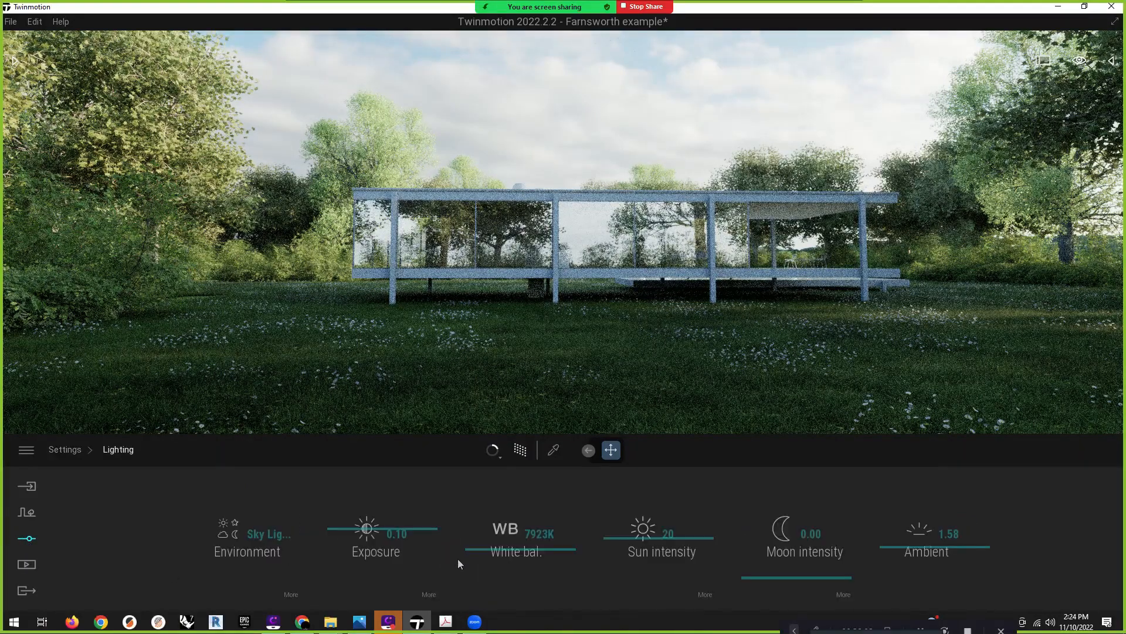
{"action": "left_click", "coordinate": [291, 593]}
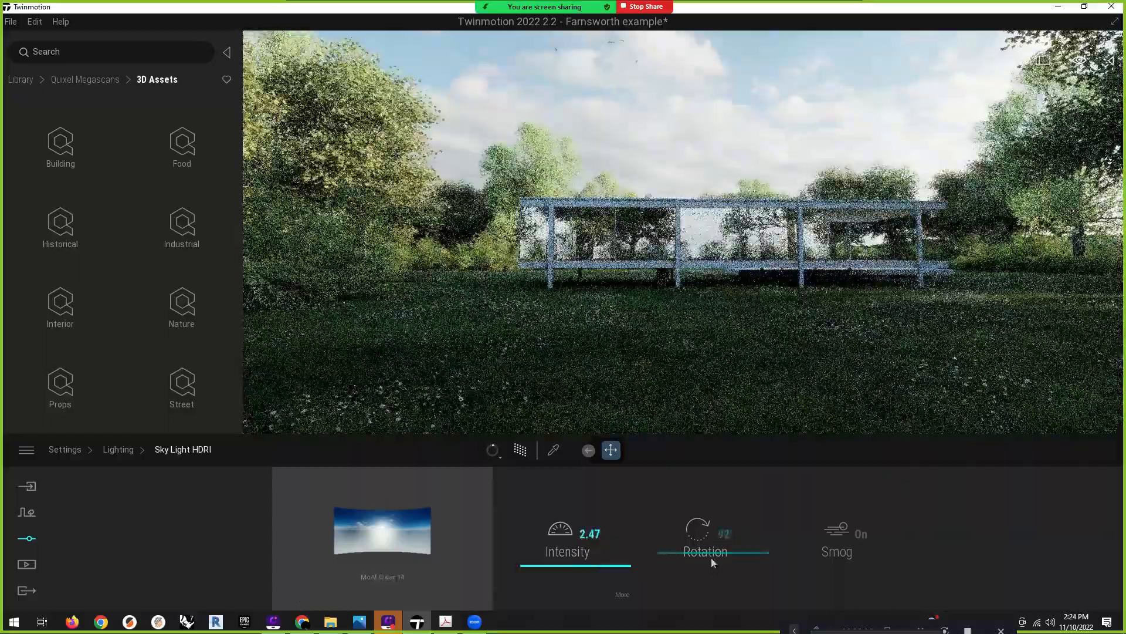
{"action": "left_click_drag", "start_coordinate": [712, 552], "coordinate": [715, 524]}
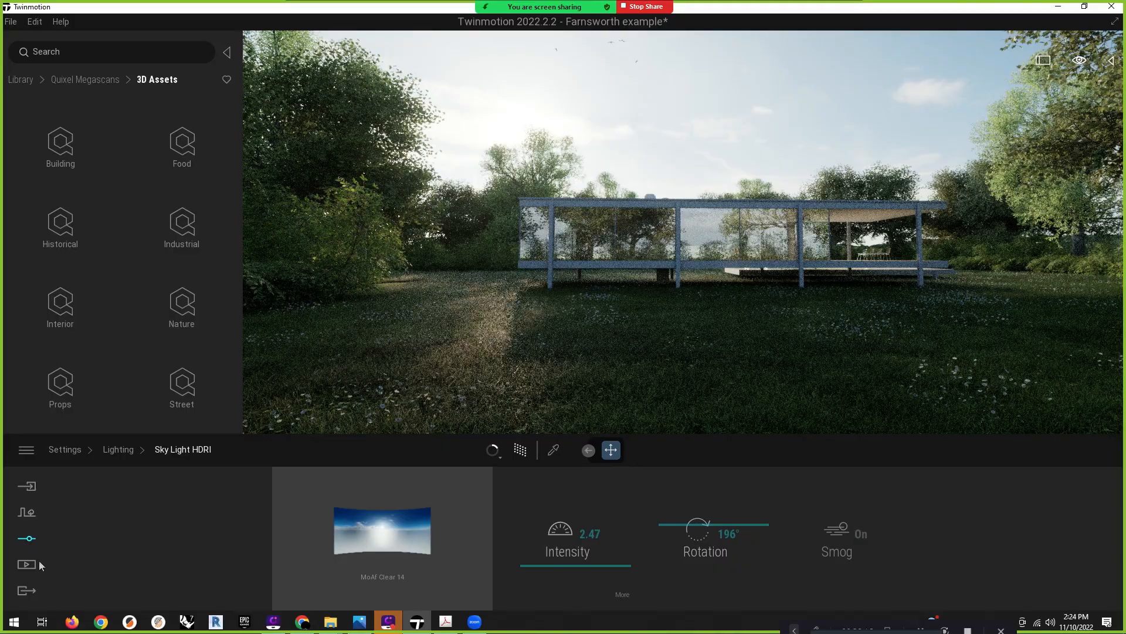
Fly the camera forward under the terrace roof and out to the opposite side of the house
{"action": "mouse_move", "coordinate": [605, 309]}
{"action": "right_mouse_down"}
{"action": "mouse_move", "coordinate": [587, 329]}
{"action": "mouse_move", "coordinate": [593, 255]}
{"action": "mouse_move", "coordinate": [607, 304]}
{"action": "right_mouse_up"}
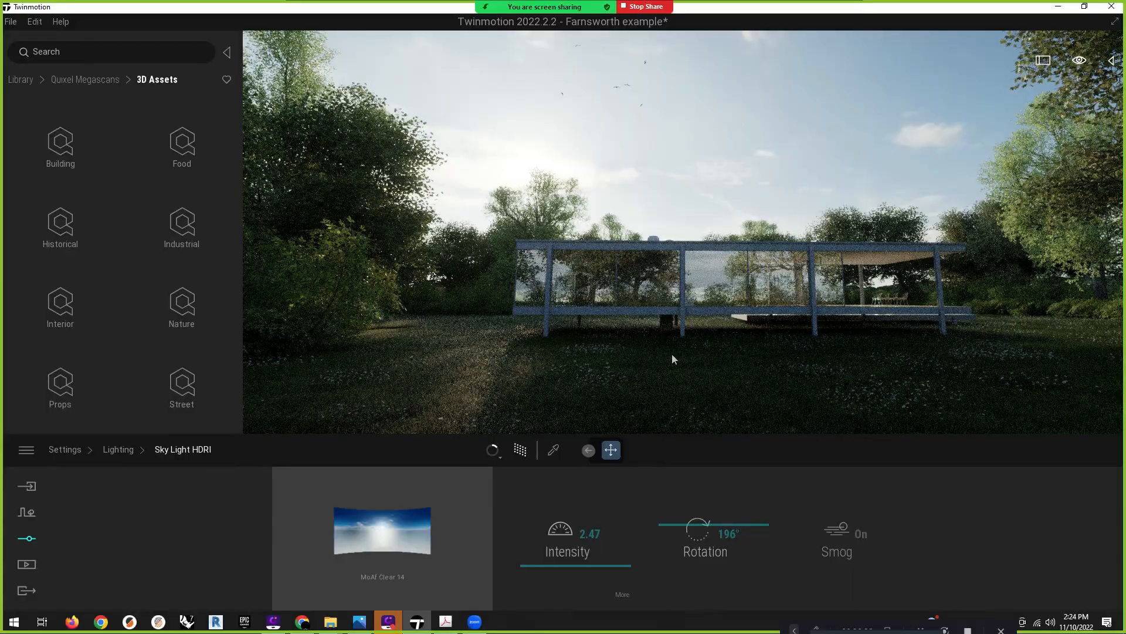
{"action": "scroll", "coordinate": [672, 359], "scroll_direction": "up", "scroll_amount": 1}
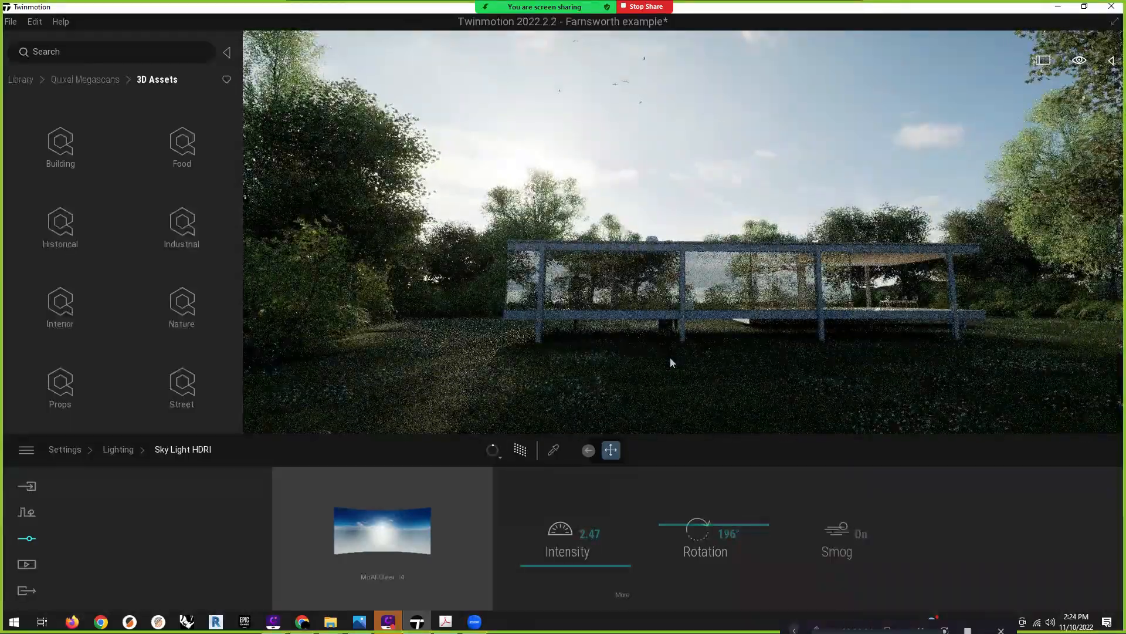
{"action": "scroll", "coordinate": [672, 359], "scroll_direction": "up", "scroll_amount": 3}
{"action": "right_click_drag", "start_coordinate": [674, 350], "coordinate": [757, 400]}
{"action": "key", "text": "w"}
{"action": "key", "text": "w"}
{"action": "key", "text": "w"}
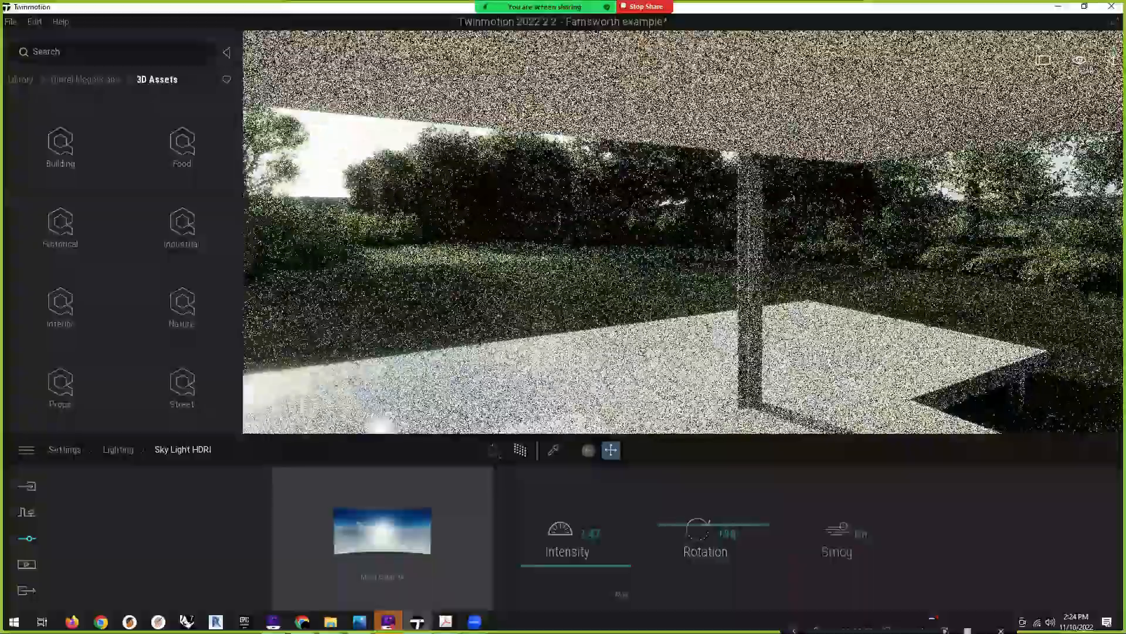
{"action": "key", "text": "w"}
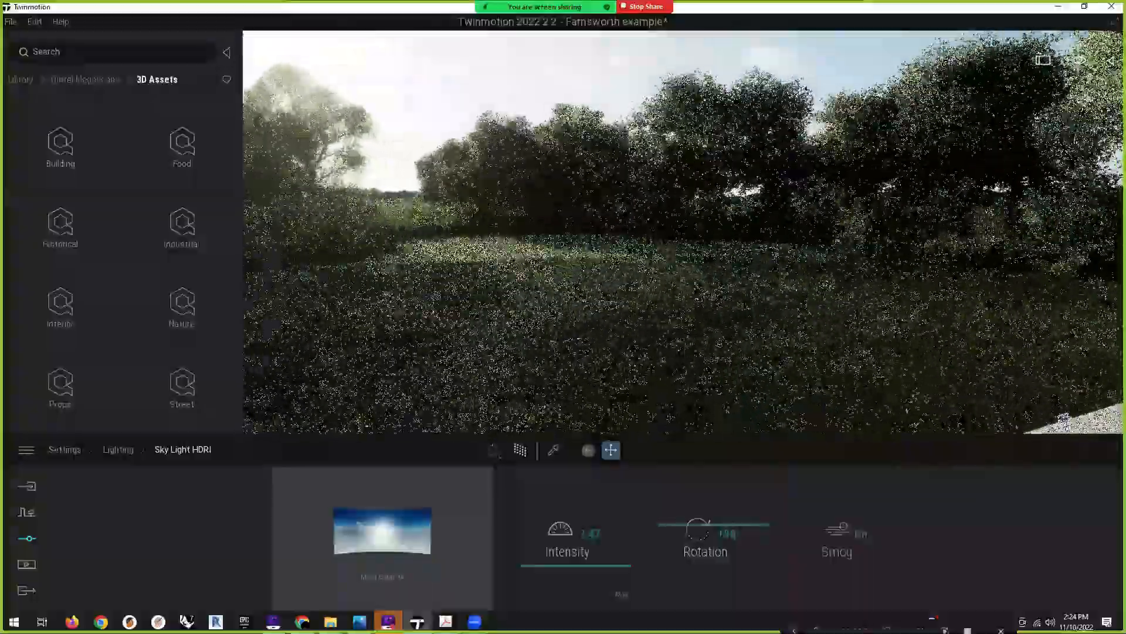
Turn the camera back toward the house, back away across the lawn and lower it to frame the deck, steps and trees
{"action": "right_click_drag", "start_coordinate": [757, 352], "coordinate": [487, 352]}
{"action": "key", "text": "w"}
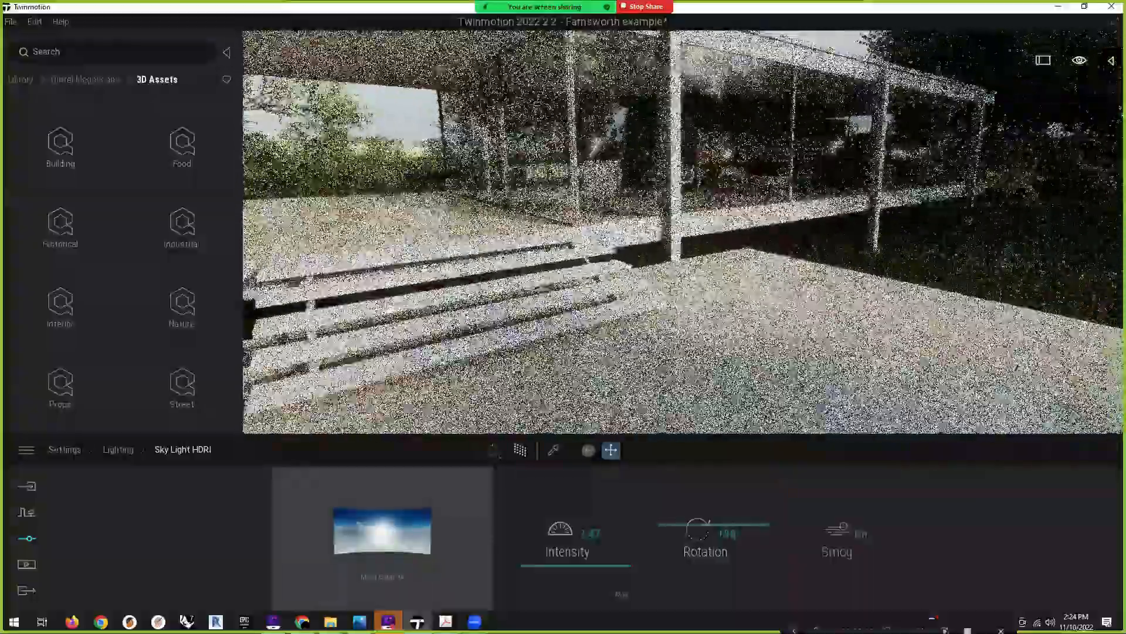
{"action": "key", "text": "s"}
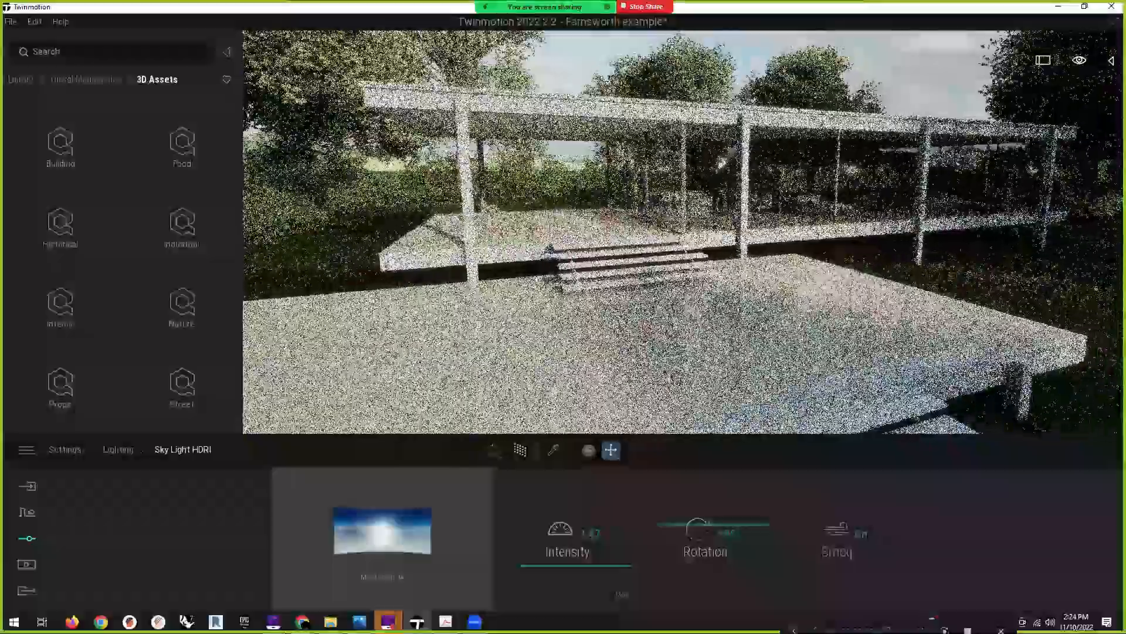
{"action": "key", "text": "s"}
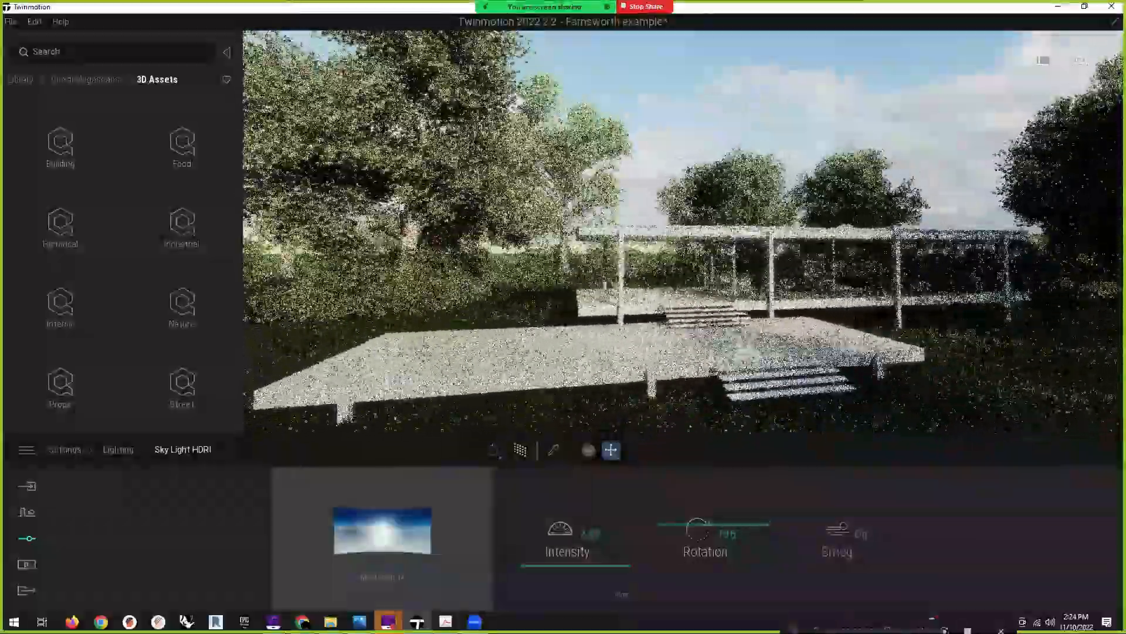
{"action": "key", "text": "s"}
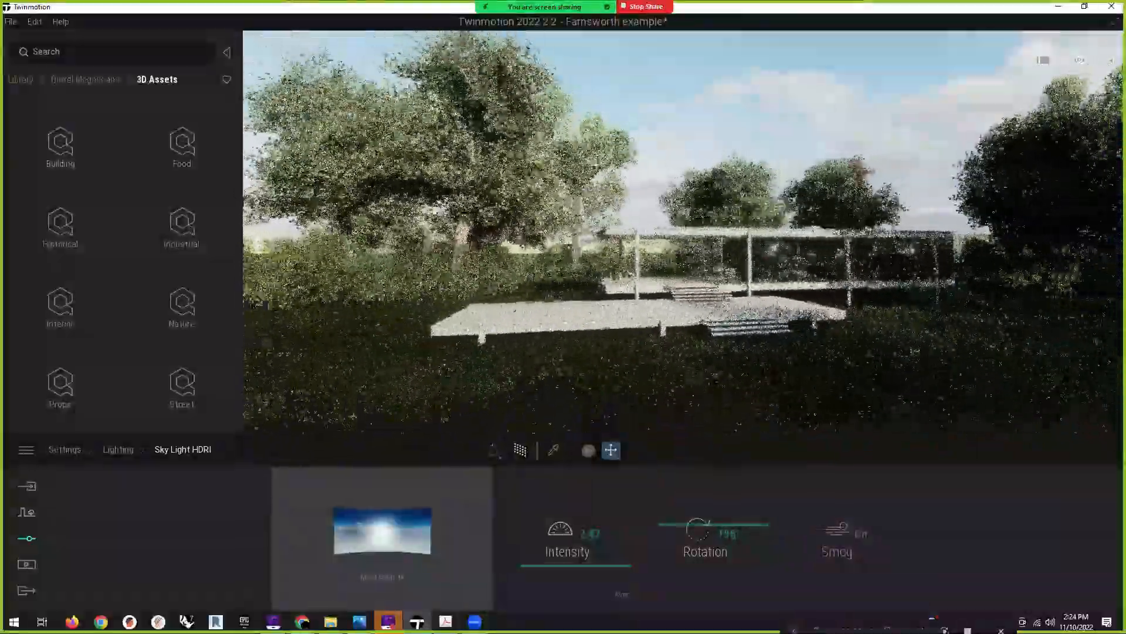
{"action": "key", "text": "s"}
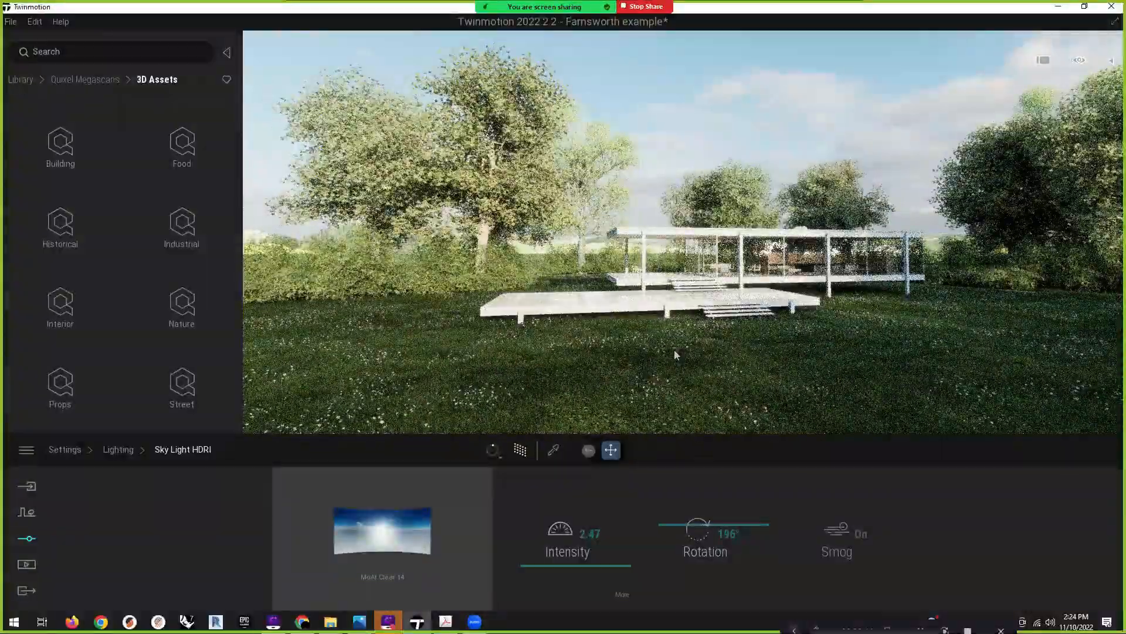
{"action": "key", "text": "e"}
{"action": "key", "text": "q"}
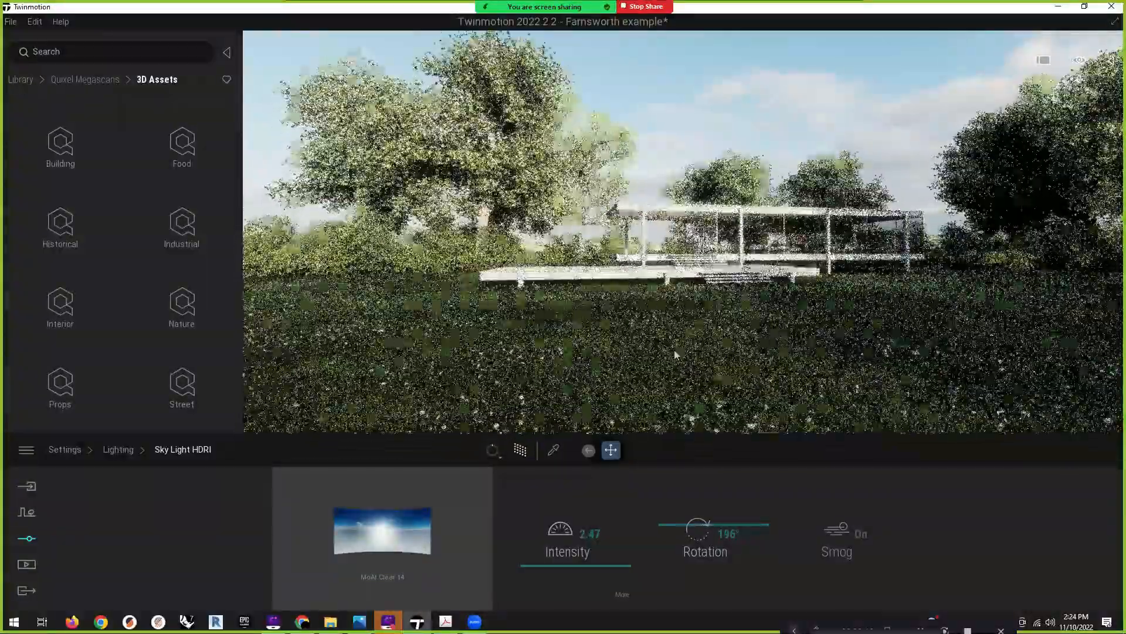
{"action": "right_click_drag", "start_coordinate": [675, 350], "coordinate": [745, 350]}
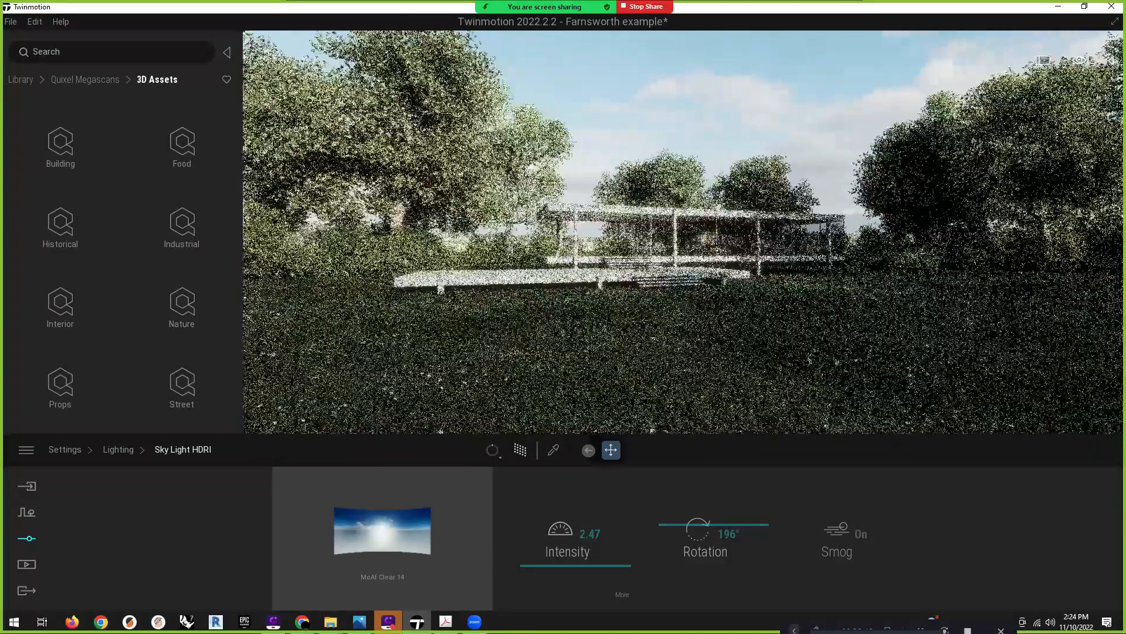
Create a second media video starting from the current summer view of the deck and house
{"action": "left_click", "coordinate": [26, 566]}
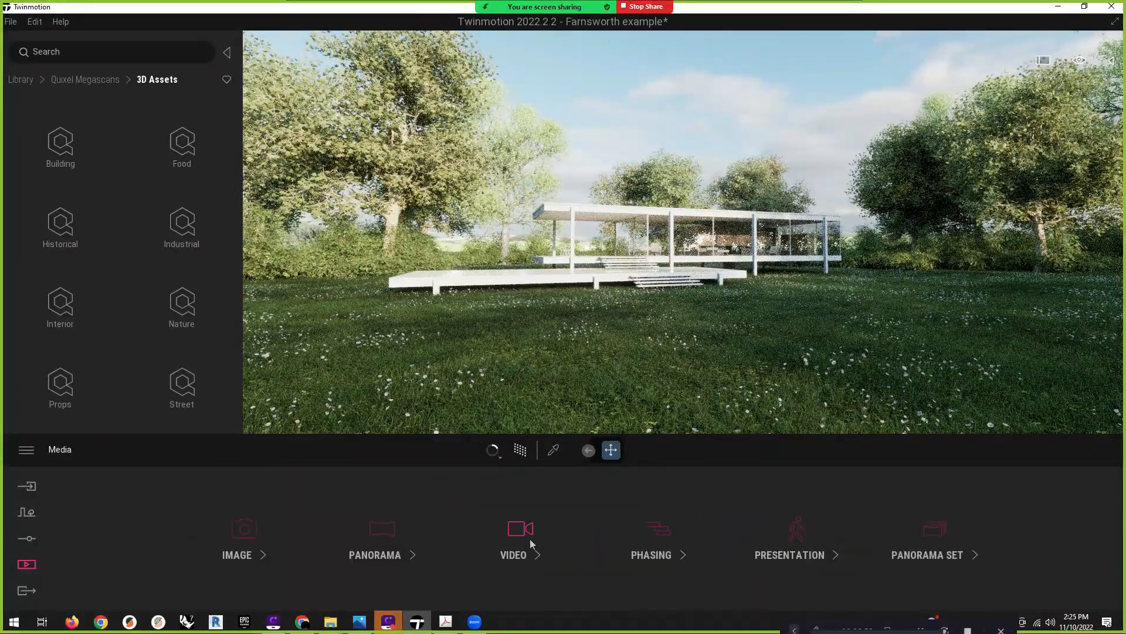
{"action": "left_click", "coordinate": [514, 555]}
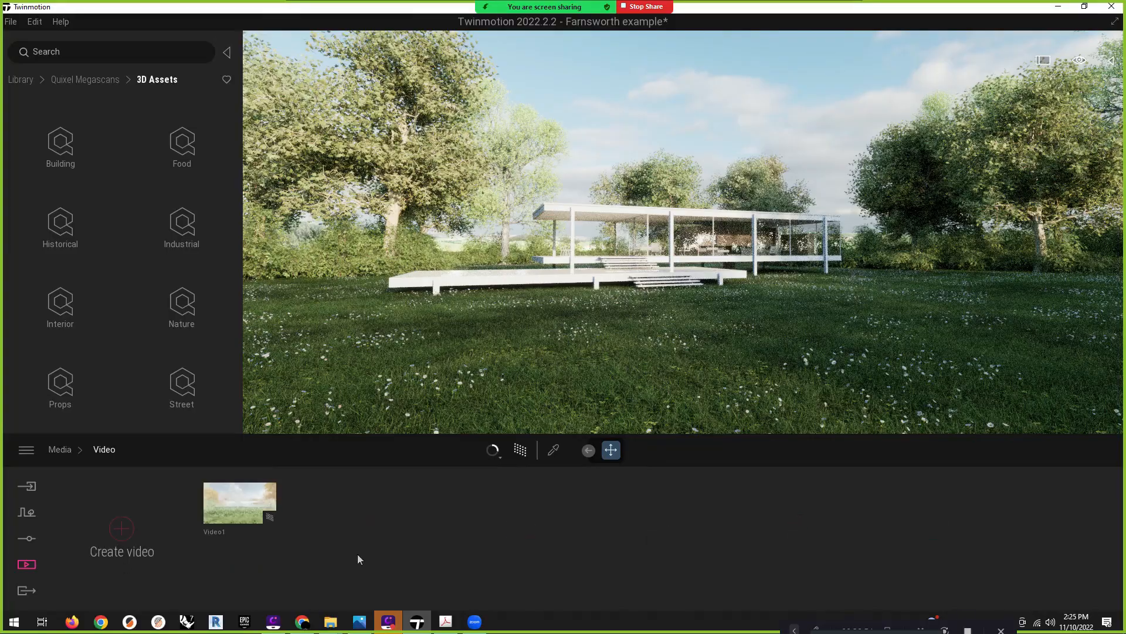
{"action": "left_click", "coordinate": [122, 529]}
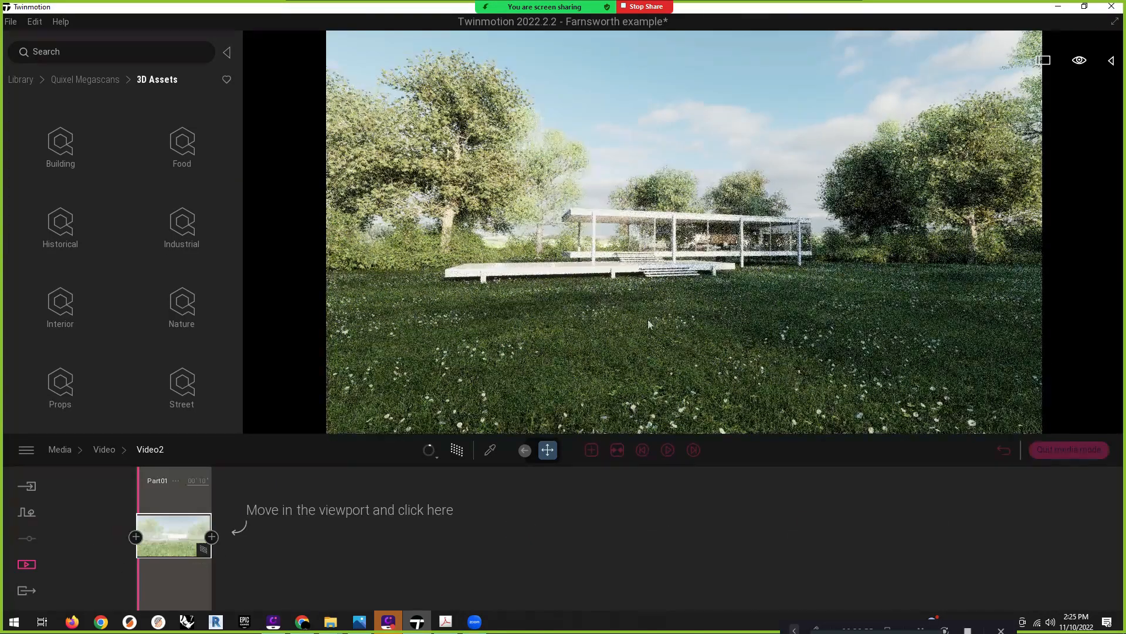
Fly the camera forward to the deck steps, add that view as the second video's next keyframe and quit media mode
{"action": "key", "text": "w"}
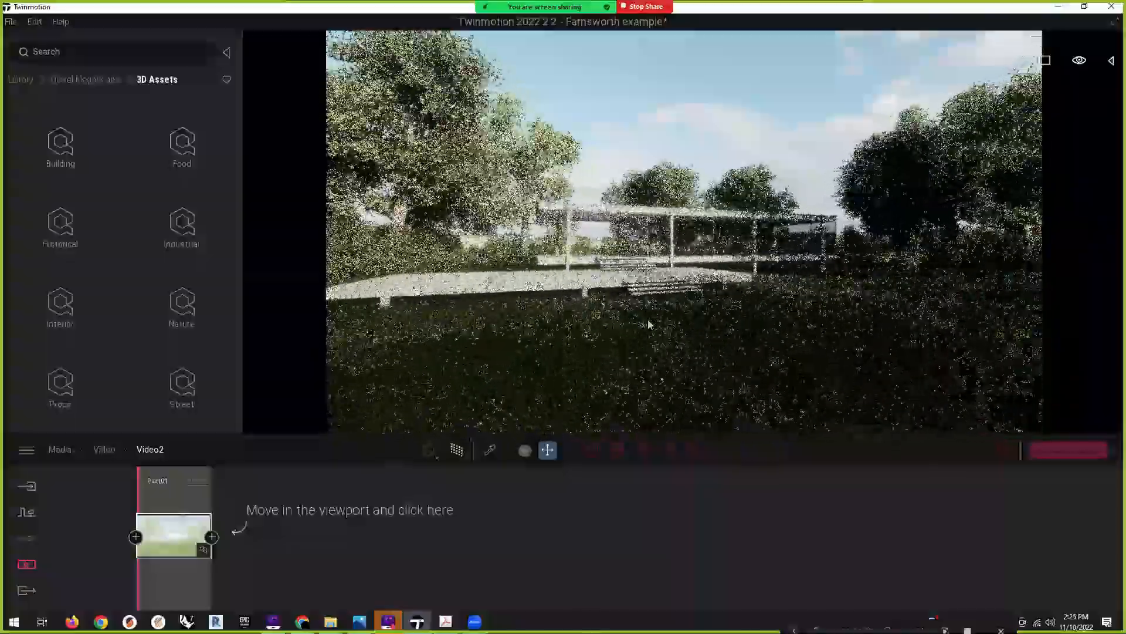
{"action": "key", "text": "w"}
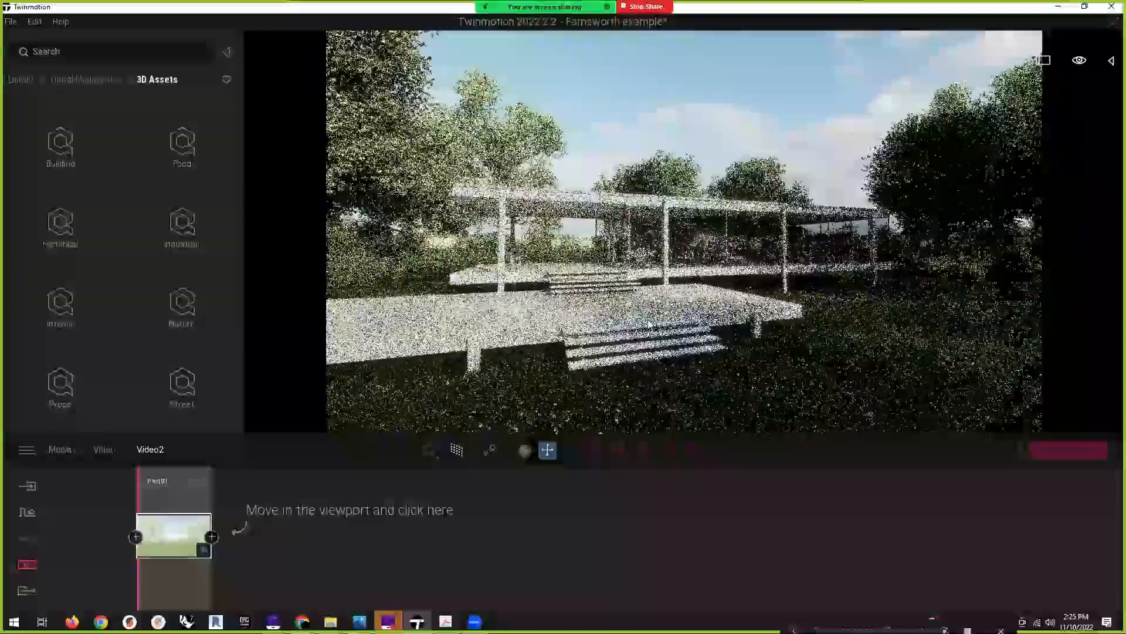
{"action": "left_click", "coordinate": [212, 537]}
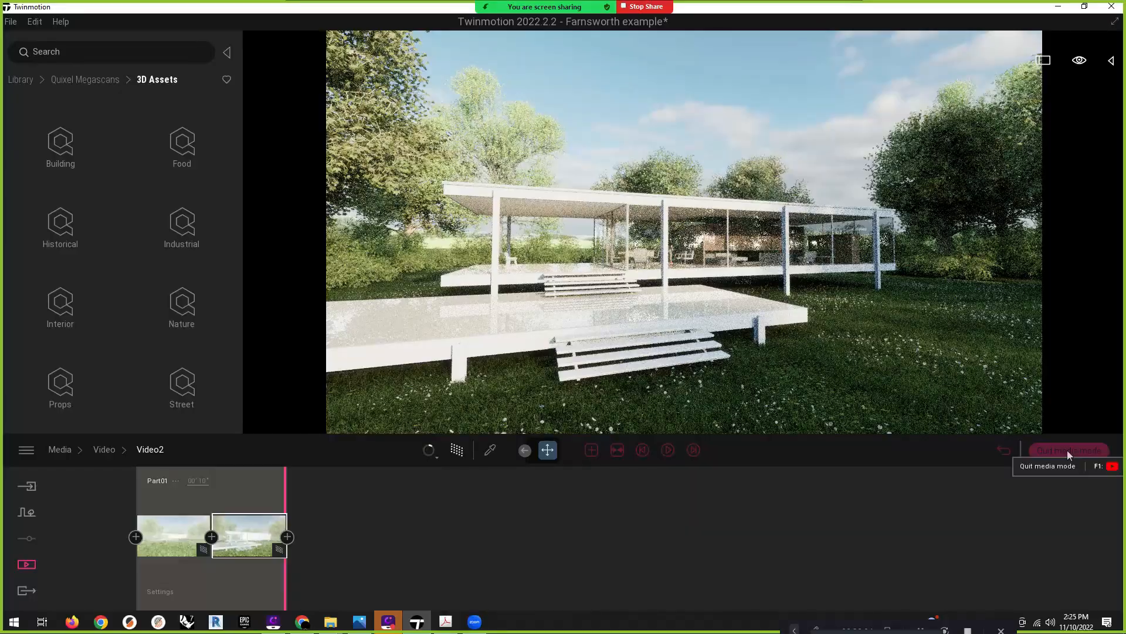
{"action": "left_click", "coordinate": [1105, 450]}
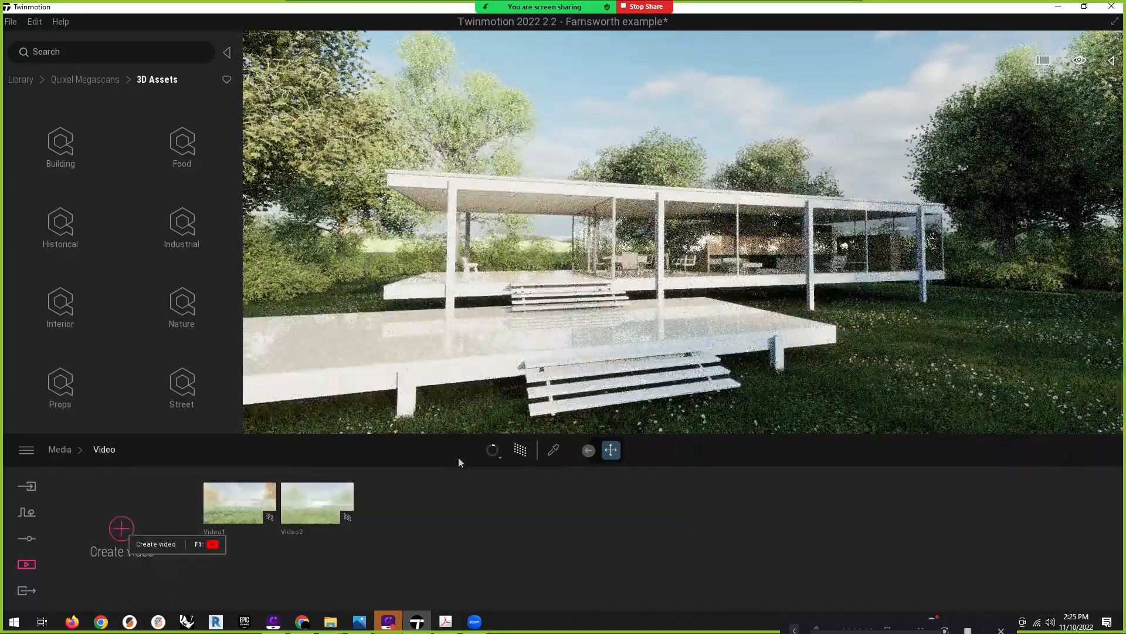
Back the camera away across the lawn and create a third media video starting from that view
{"action": "scroll", "coordinate": [660, 326], "scroll_direction": "down", "scroll_amount": 3}
{"action": "scroll", "coordinate": [693, 365], "scroll_direction": "down", "scroll_amount": 2}
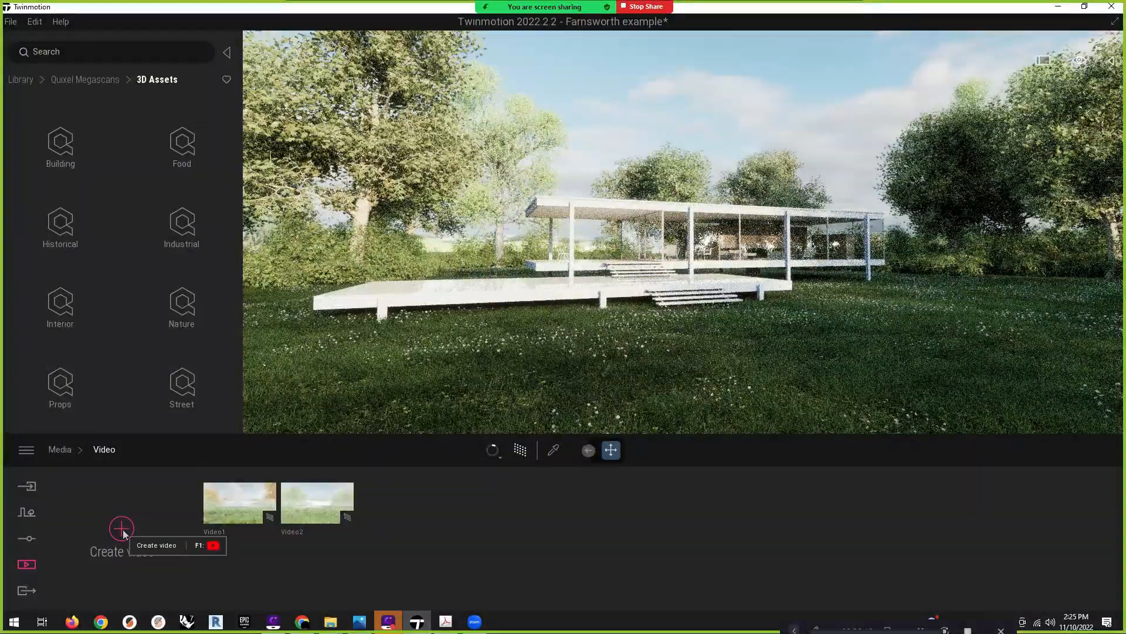
{"action": "left_click", "coordinate": [122, 531]}
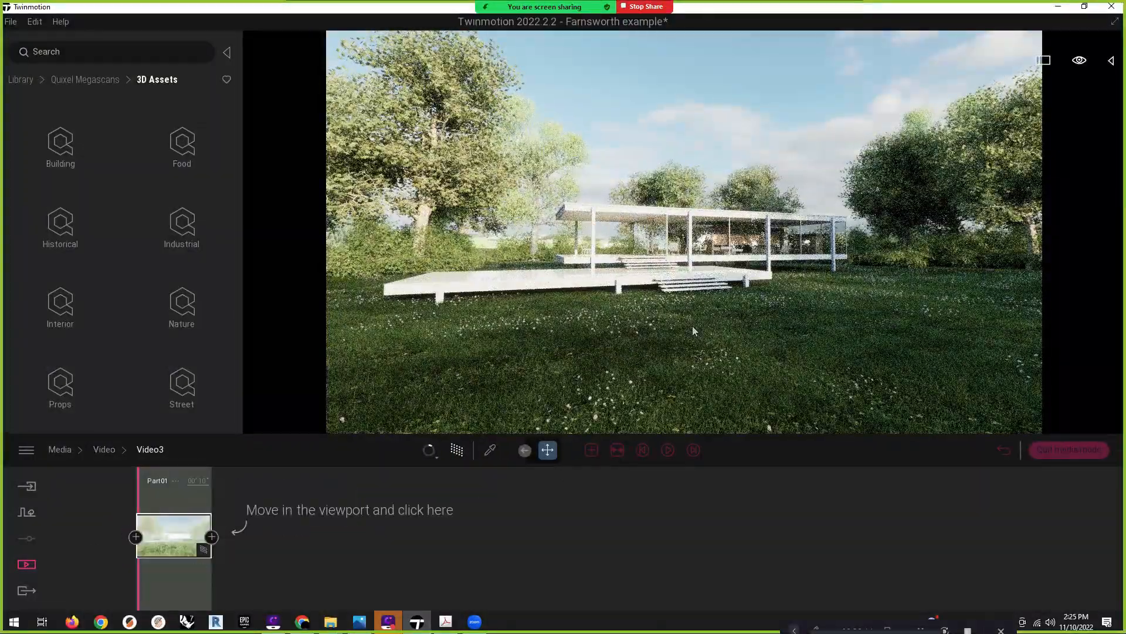
Fly the camera up above the roof facing the trees and field, add it as the third video's second keyframe and quit media mode
{"action": "scroll", "coordinate": [692, 330], "scroll_direction": "up", "scroll_amount": 2}
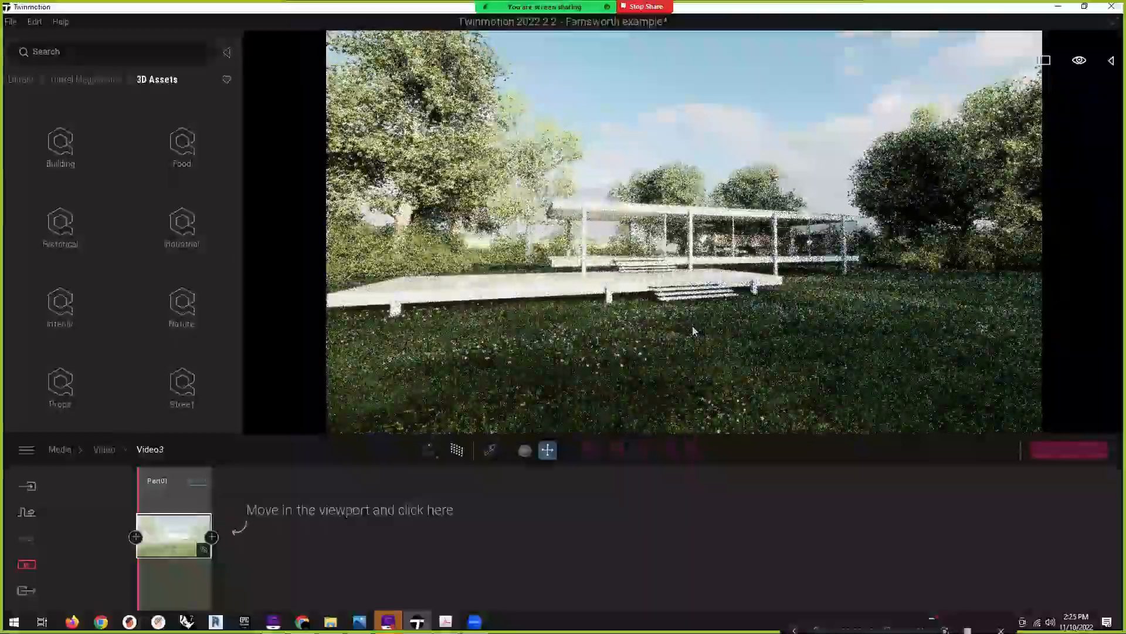
{"action": "scroll", "coordinate": [693, 331], "scroll_direction": "up", "scroll_amount": 2}
{"action": "right_click_drag", "start_coordinate": [693, 330], "coordinate": [794, 432]}
{"action": "key", "text": "e"}
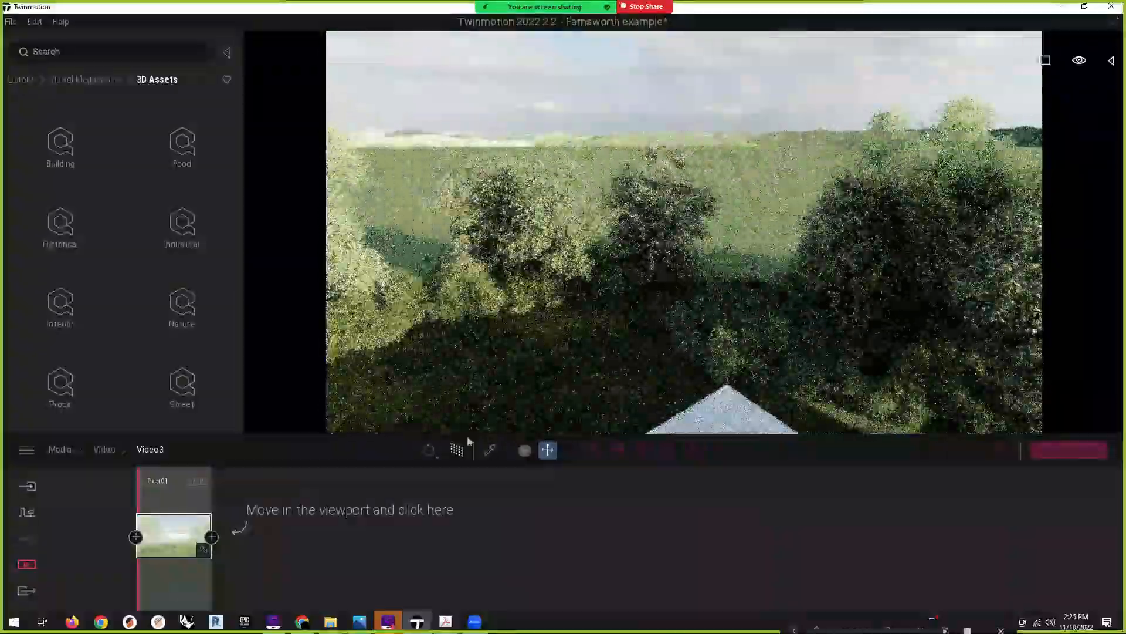
{"action": "left_click", "coordinate": [211, 537]}
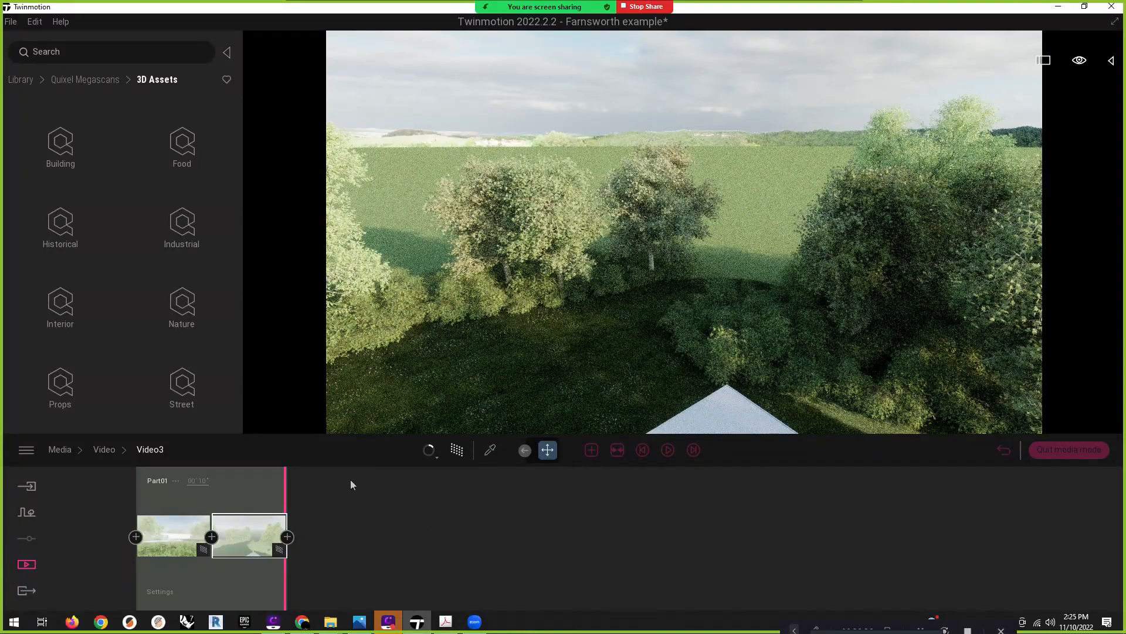
{"action": "left_click", "coordinate": [1061, 450]}
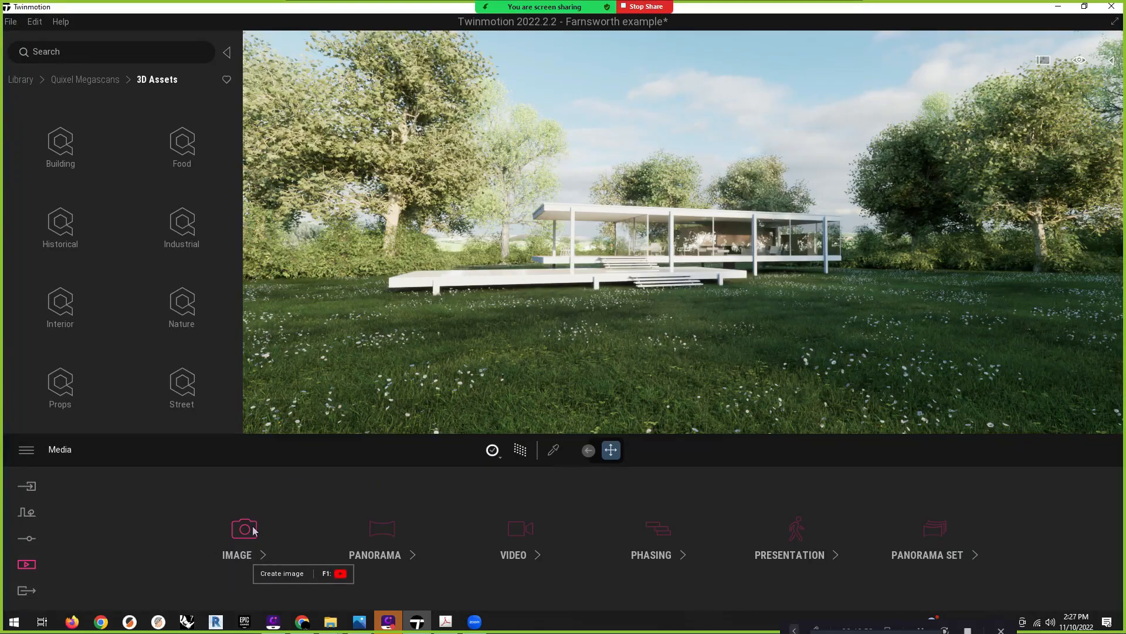
Select Image3 in addition to Image1 as the media images for local export
{"action": "left_click", "coordinate": [23, 593]}
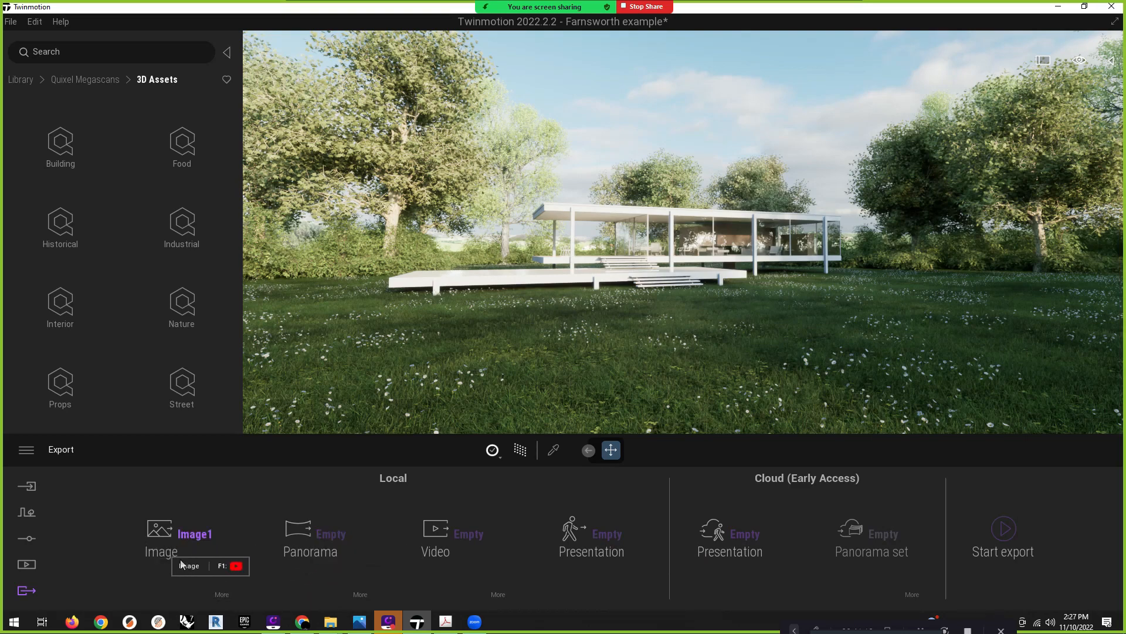
{"action": "left_click", "coordinate": [185, 538]}
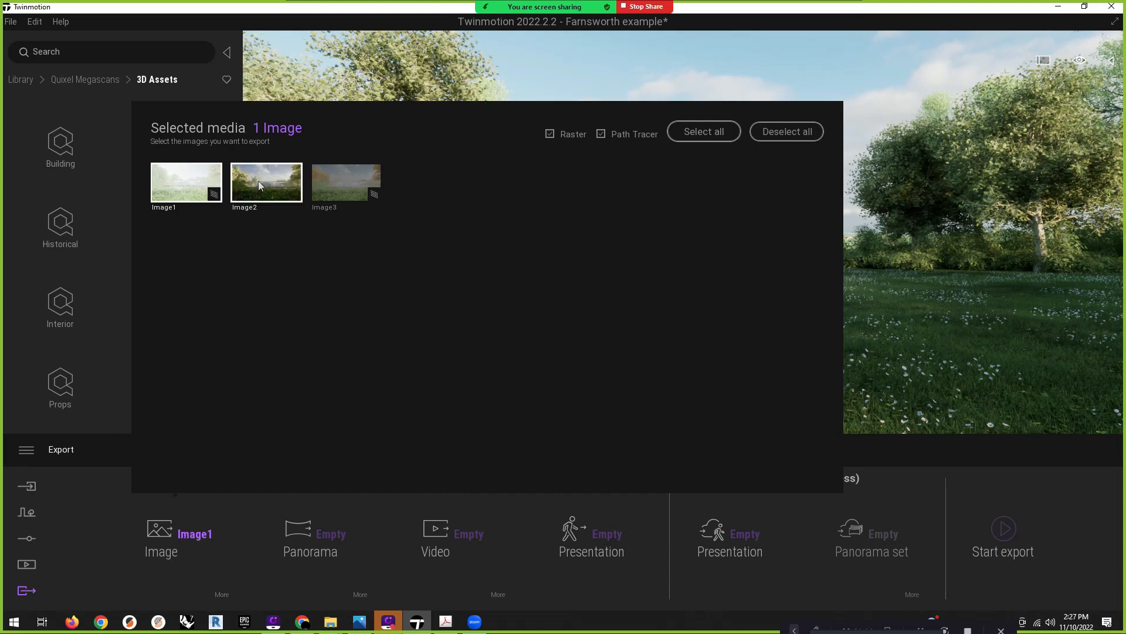
{"action": "left_click", "coordinate": [326, 179]}
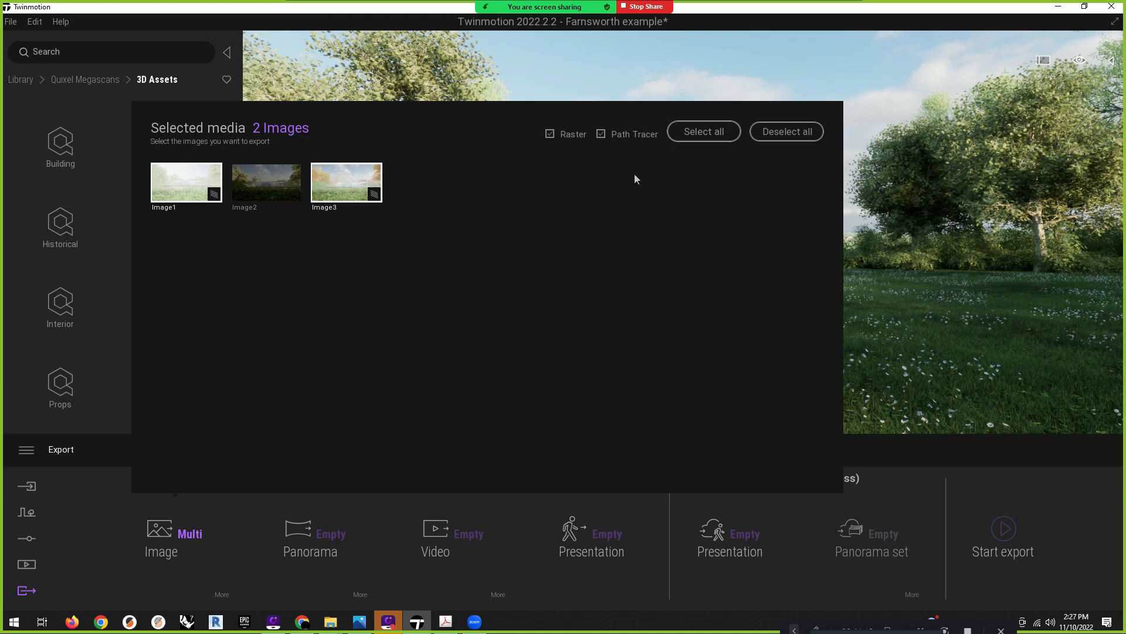
{"action": "left_click", "coordinate": [708, 569]}
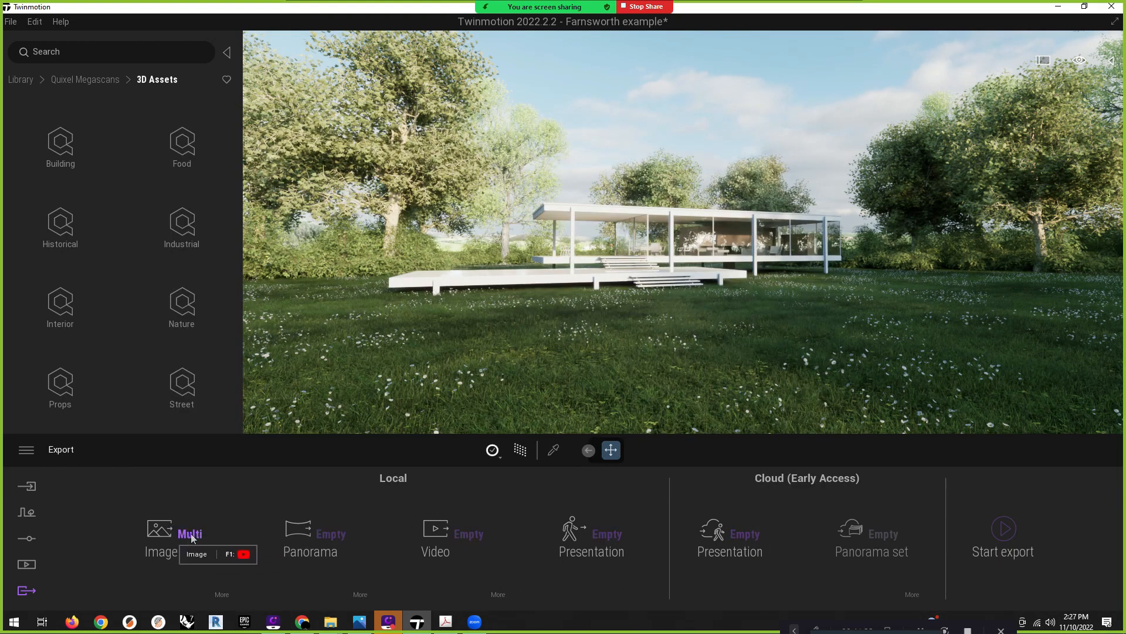
Configure the image export with Medium refinement, max lighting on and JPG format, and return to the export overview
{"action": "left_click", "coordinate": [222, 595]}
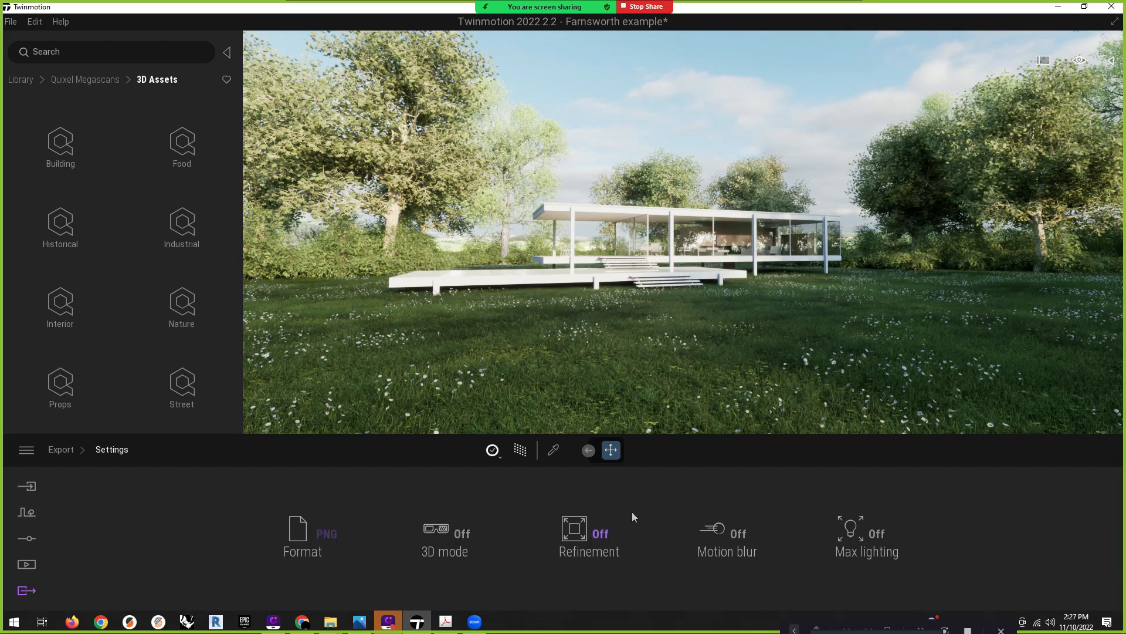
{"action": "left_click", "coordinate": [605, 533]}
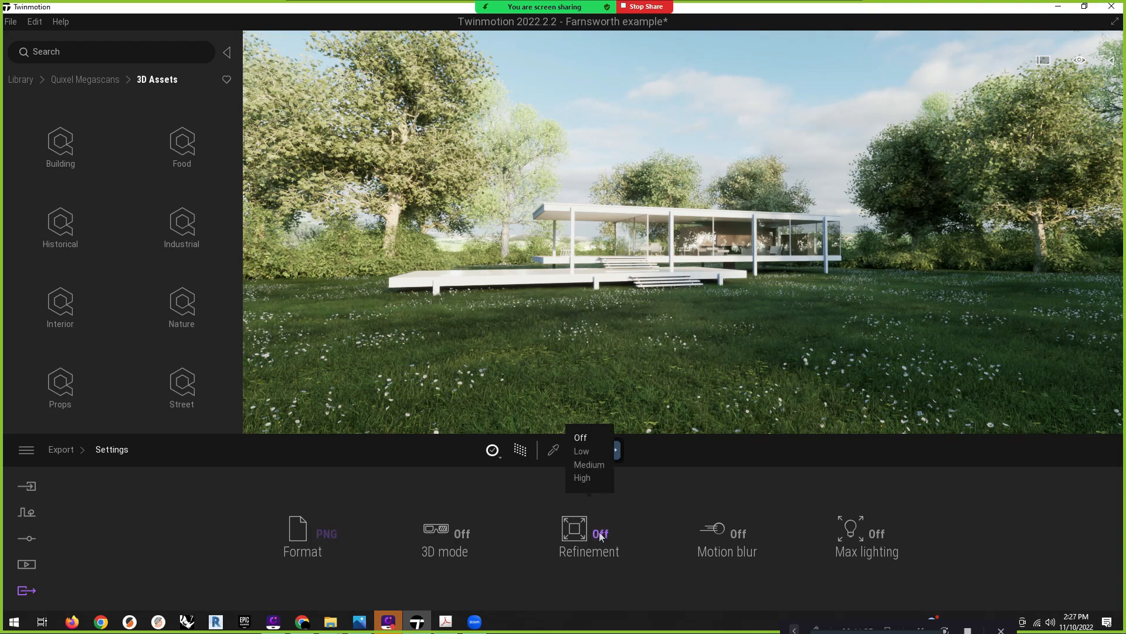
{"action": "left_click", "coordinate": [590, 473]}
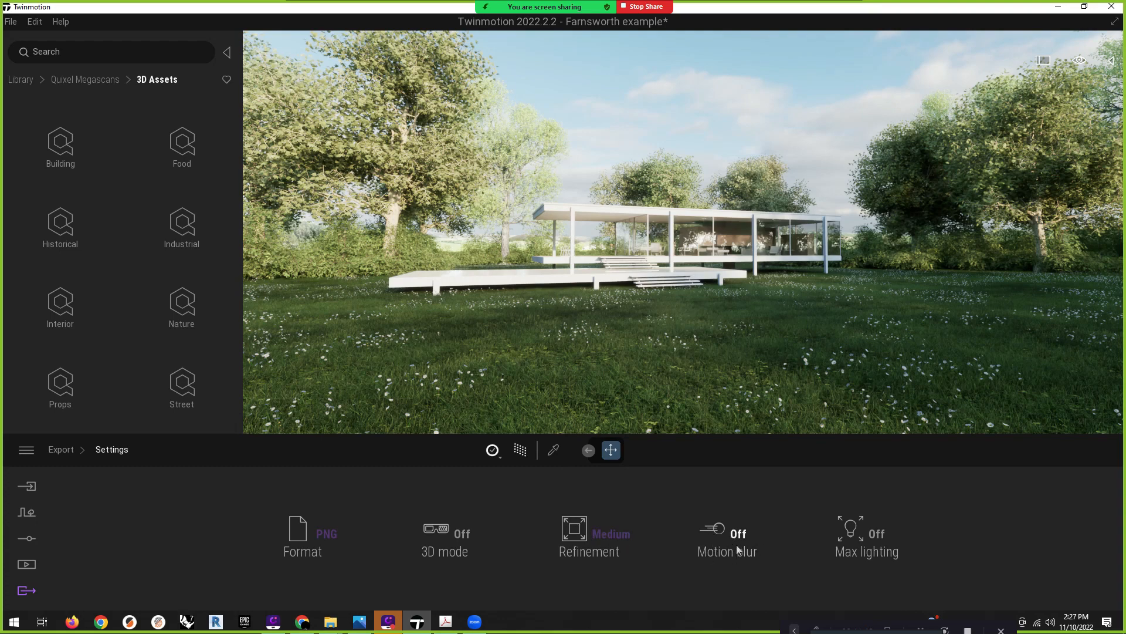
{"action": "left_click", "coordinate": [876, 535]}
{"action": "left_click", "coordinate": [326, 535]}
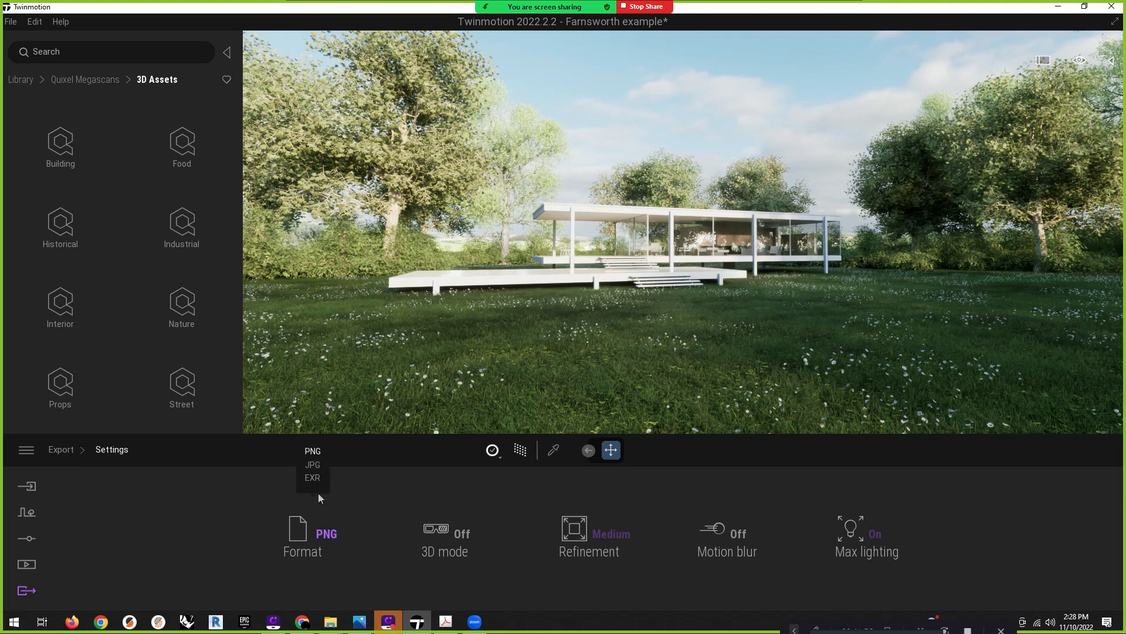
{"action": "left_click", "coordinate": [313, 464]}
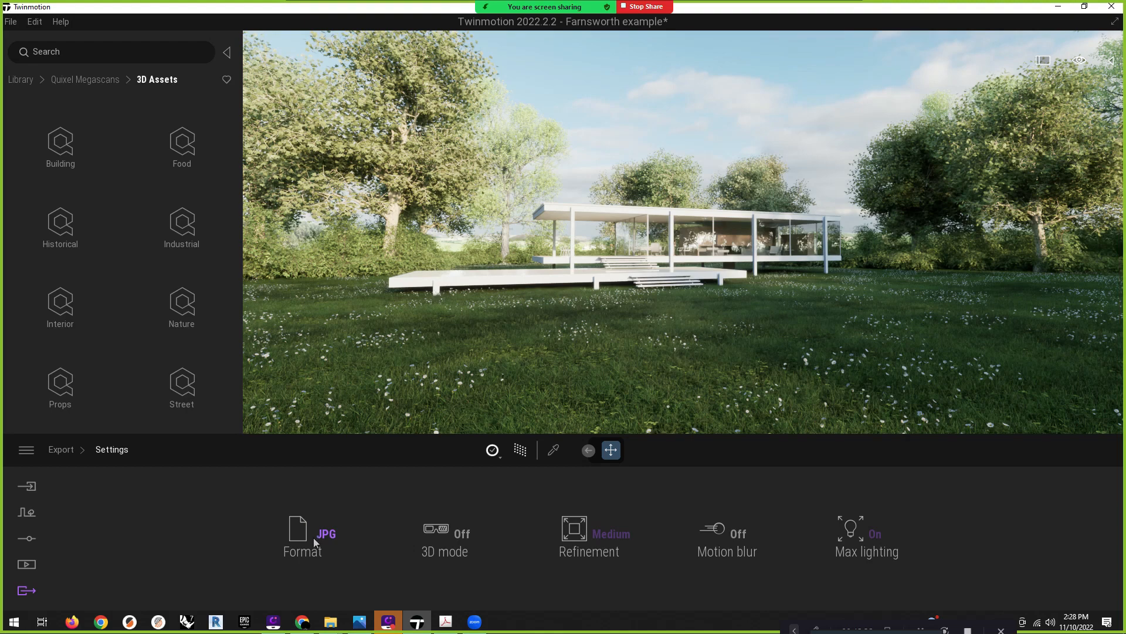
{"action": "left_click", "coordinate": [61, 450]}
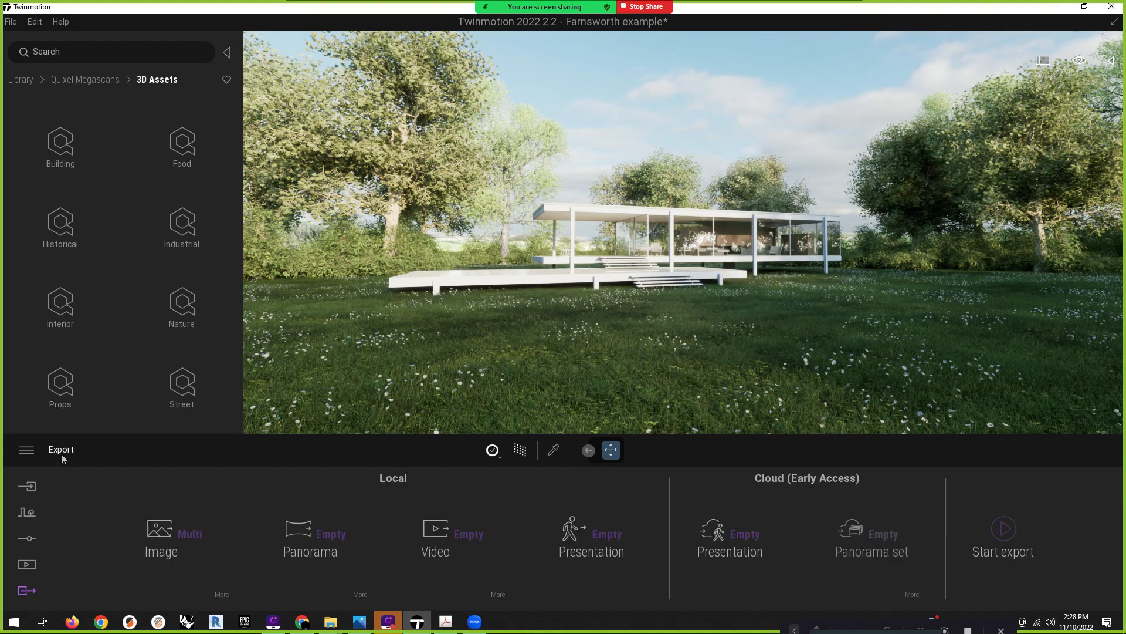
Add Panorama1 and the presentation to the local export, leaving the video selection empty
{"action": "left_click", "coordinate": [327, 535]}
{"action": "left_click", "coordinate": [308, 179]}
{"action": "left_click", "coordinate": [469, 534]}
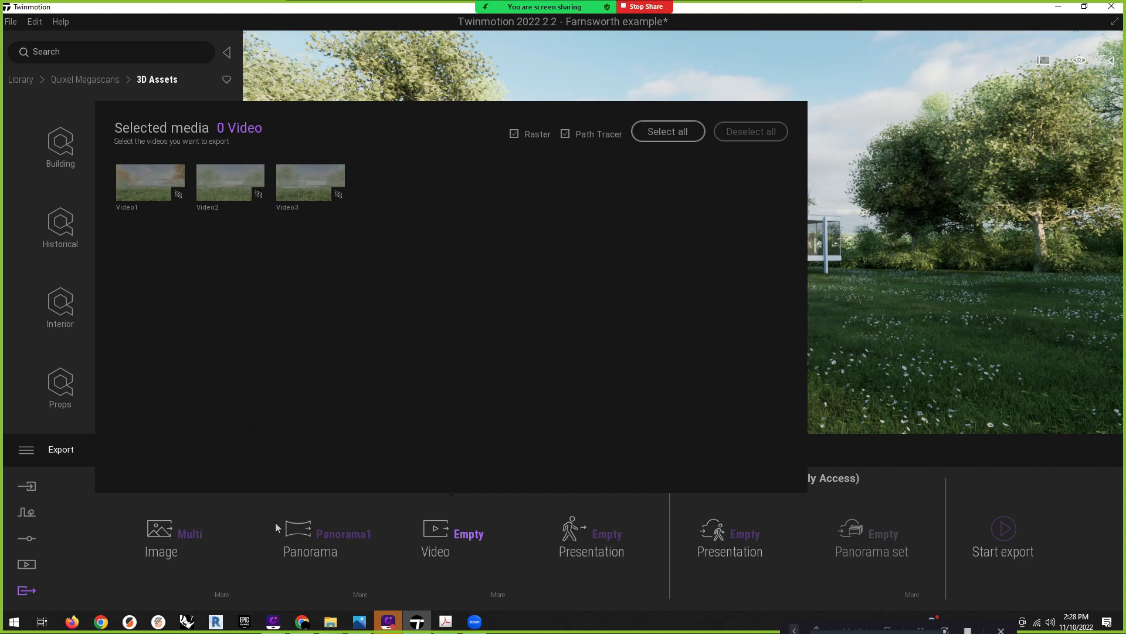
{"action": "left_click", "coordinate": [594, 548]}
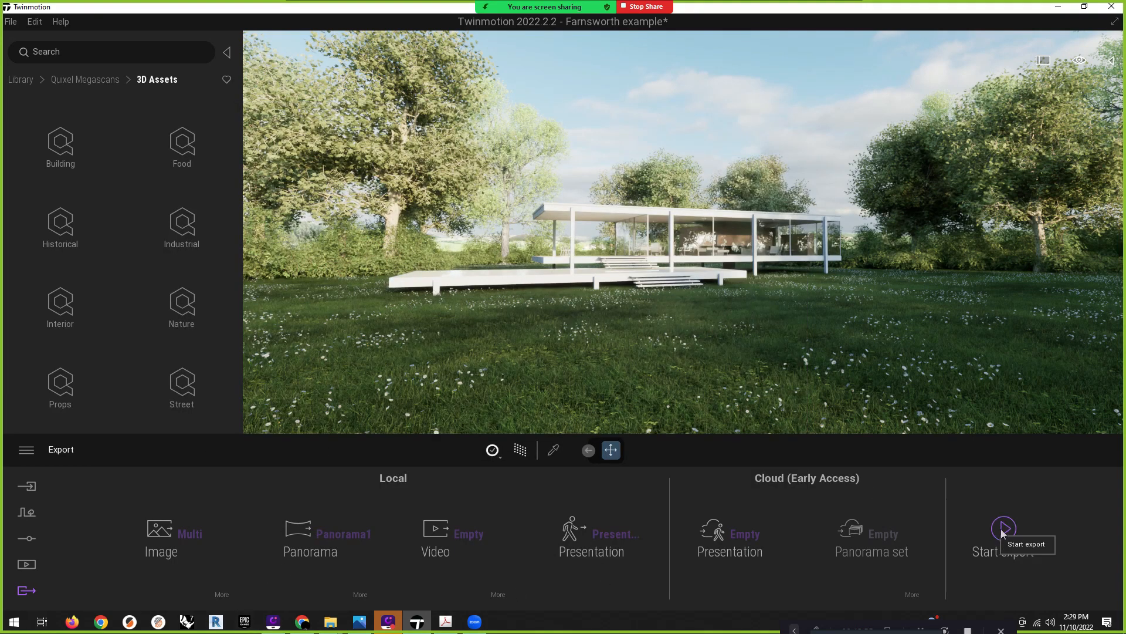
Start the export into a new folder named Exports inside the project's Twinmotion folder
{"action": "left_click", "coordinate": [1004, 530]}
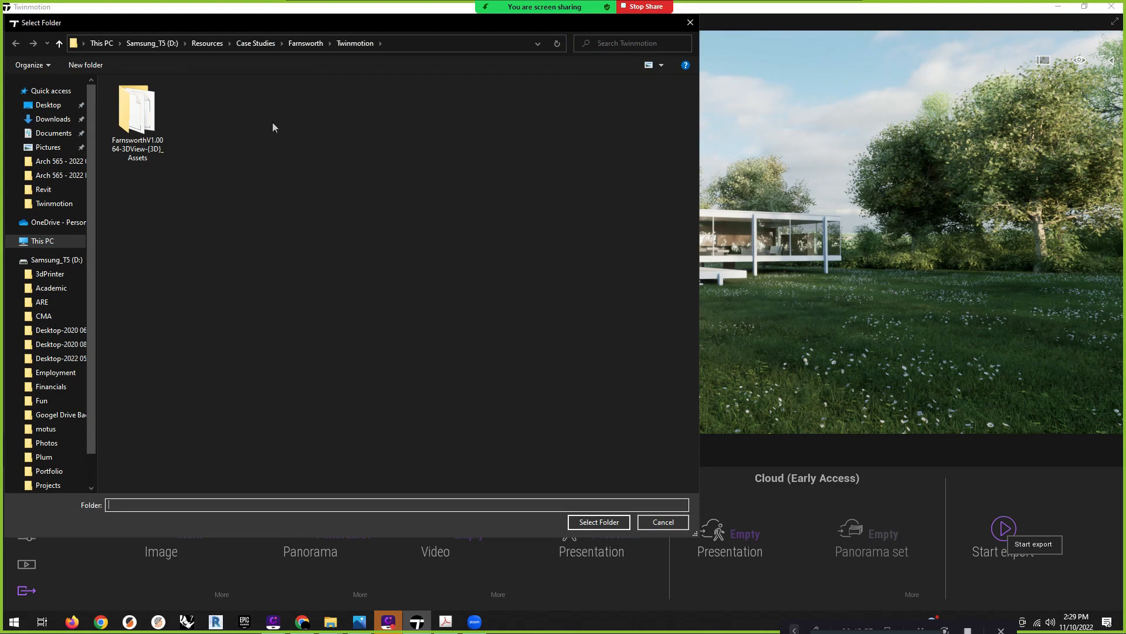
{"action": "right_click", "coordinate": [179, 263]}
{"action": "mouse_move", "coordinate": [239, 388]}
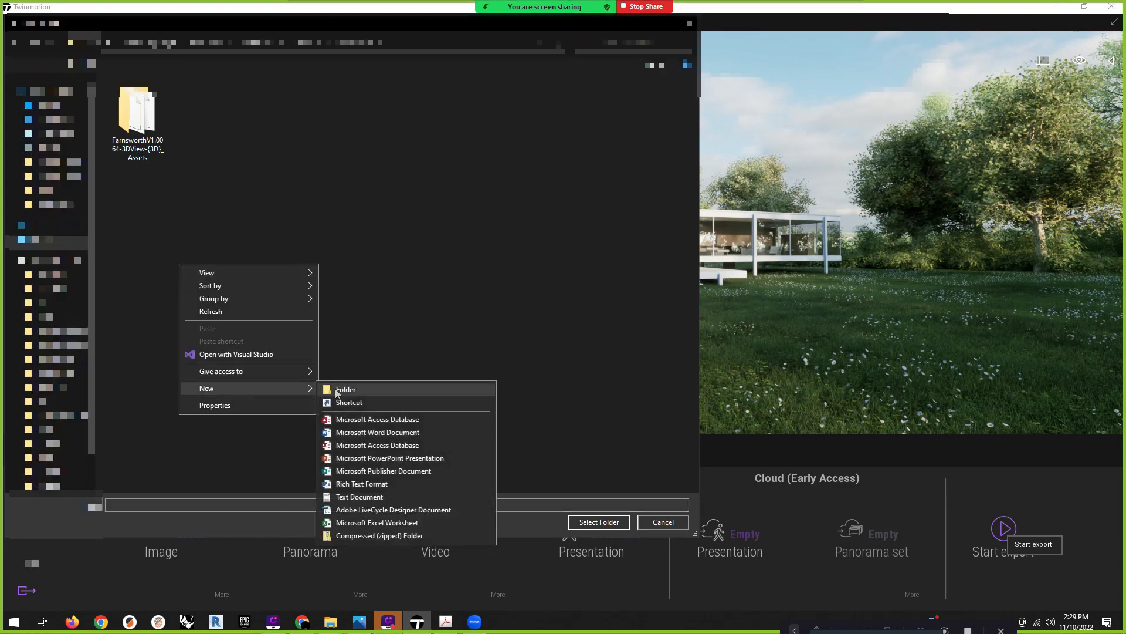
{"action": "left_click", "coordinate": [345, 389]}
{"action": "type", "text": "Exports"}
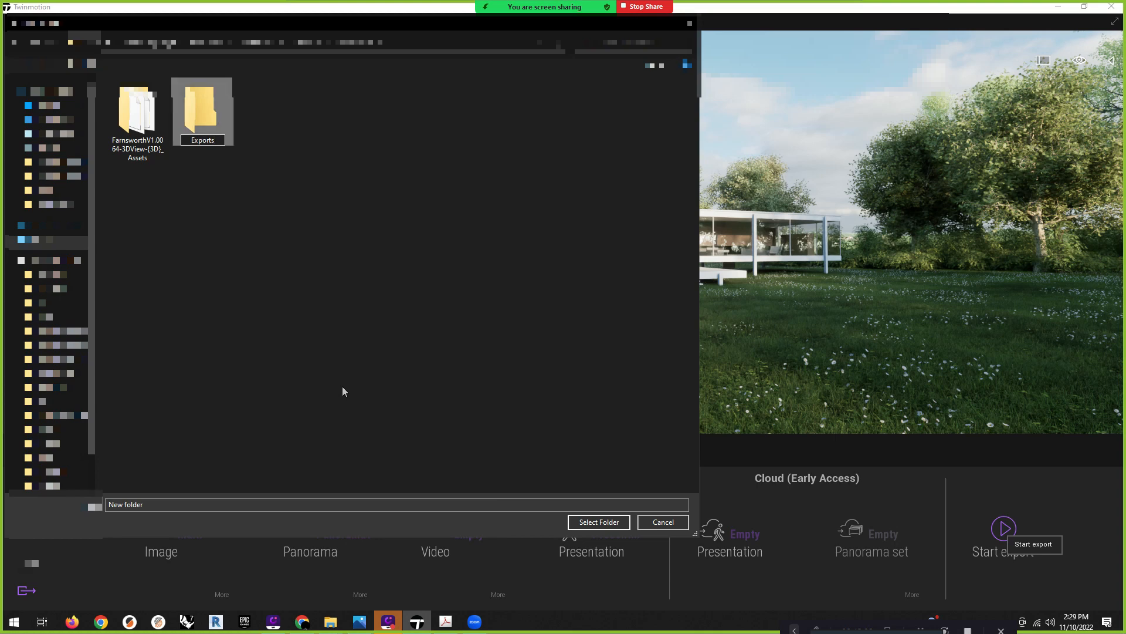
{"action": "left_click", "coordinate": [294, 68]}
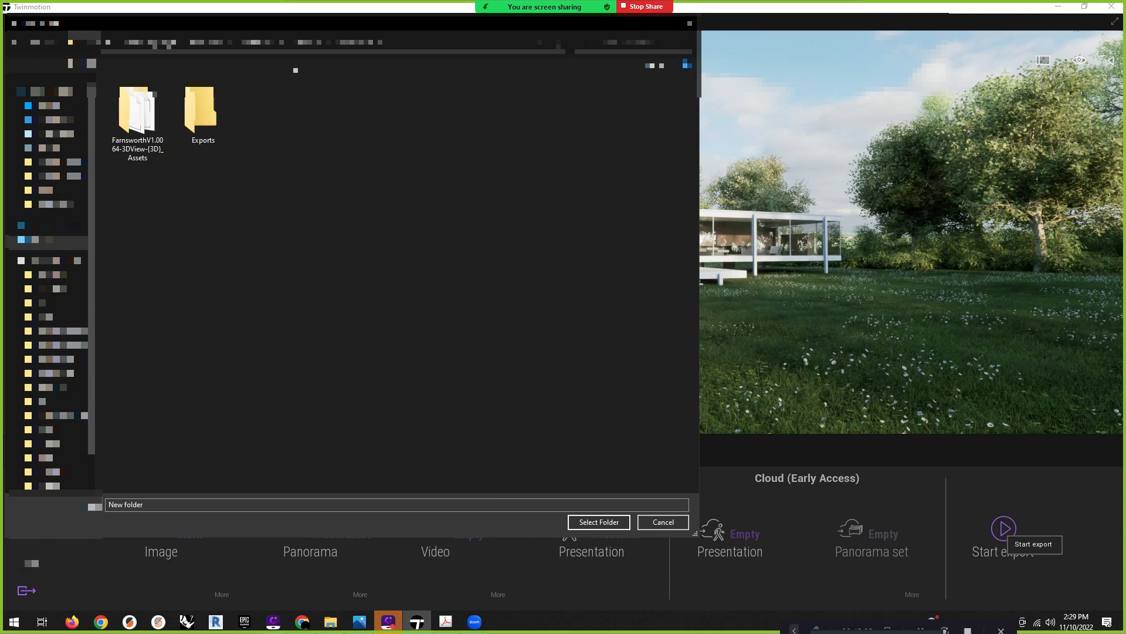
{"action": "left_click", "coordinate": [210, 135]}
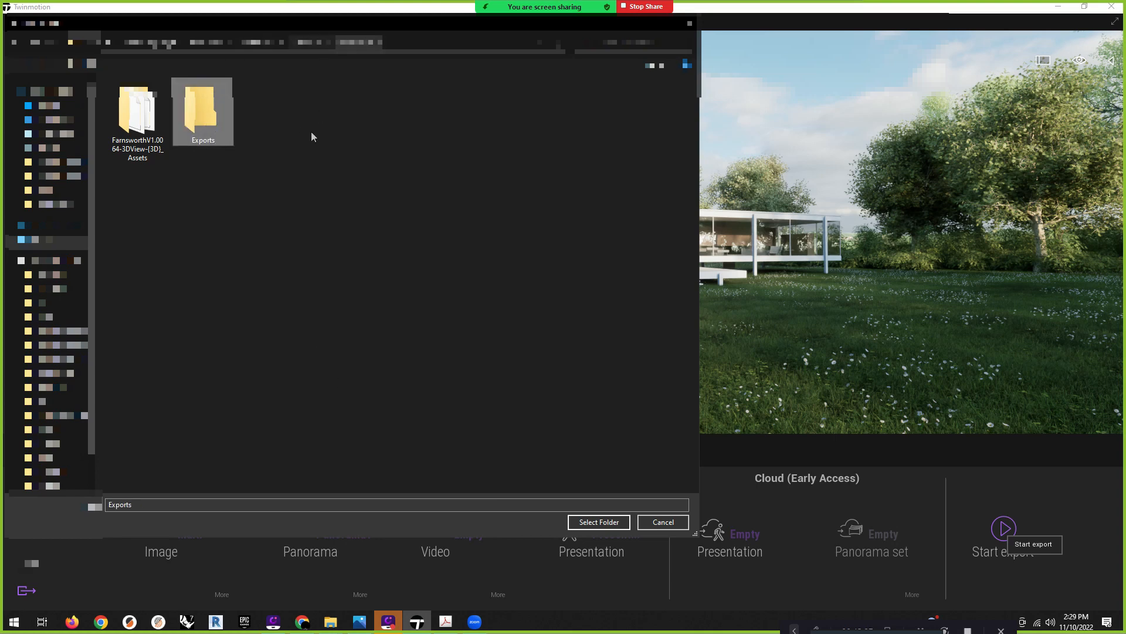
{"action": "left_click", "coordinate": [602, 522]}
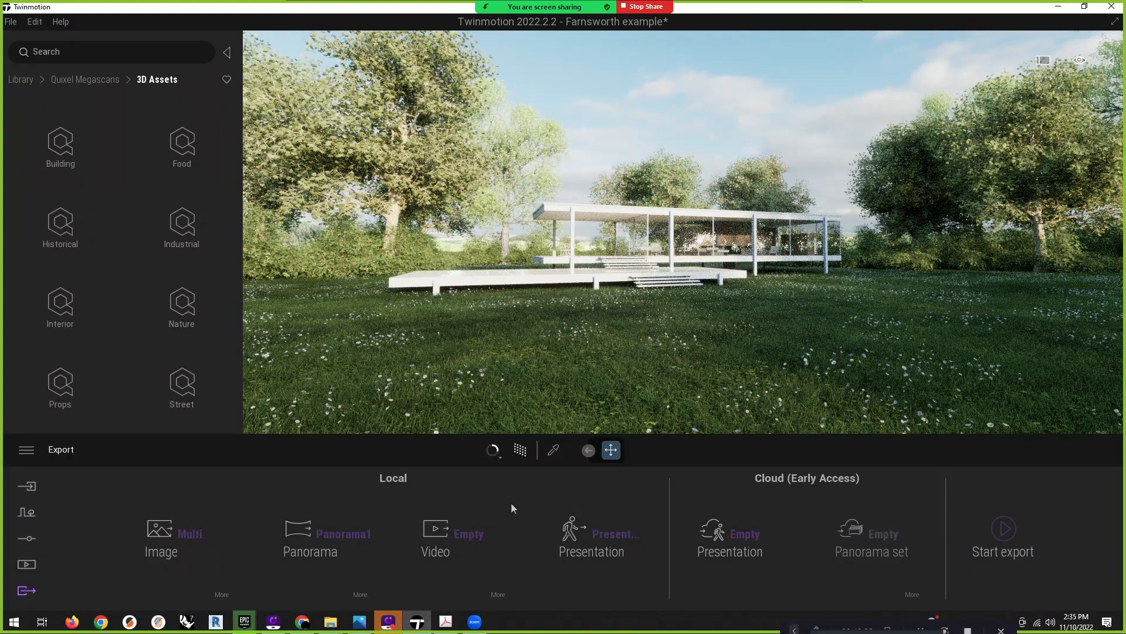
Switch to File Explorer, open the Exports folder inside Farnsworth's Twinmotion folder and view the exported Image1.jpg
{"action": "mouse_move", "coordinate": [333, 626]}
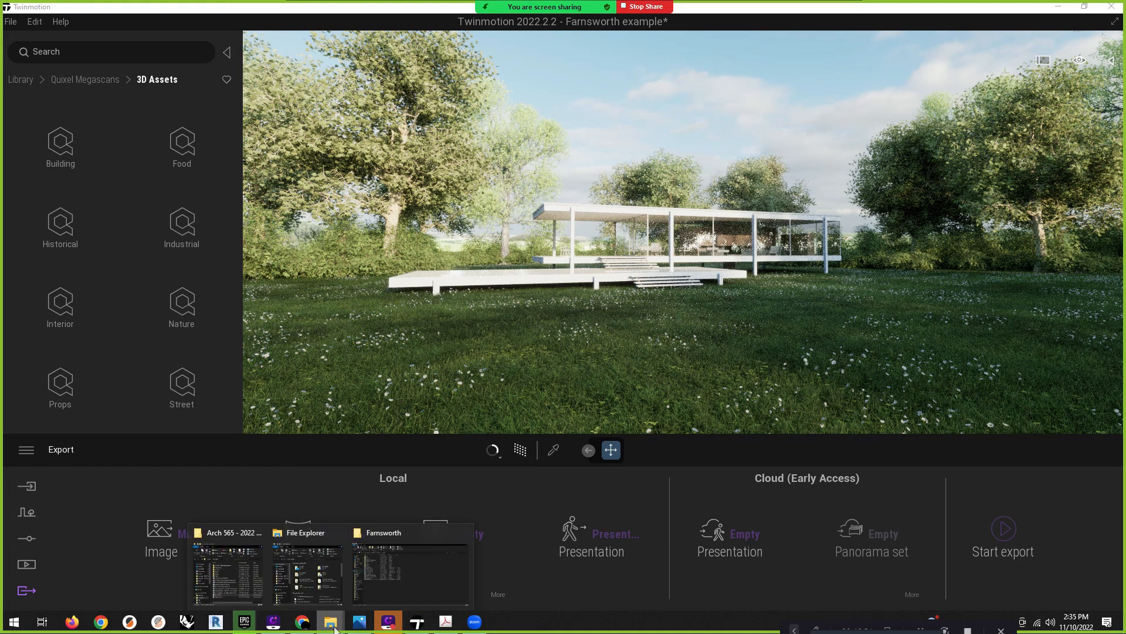
{"action": "left_click", "coordinate": [393, 581]}
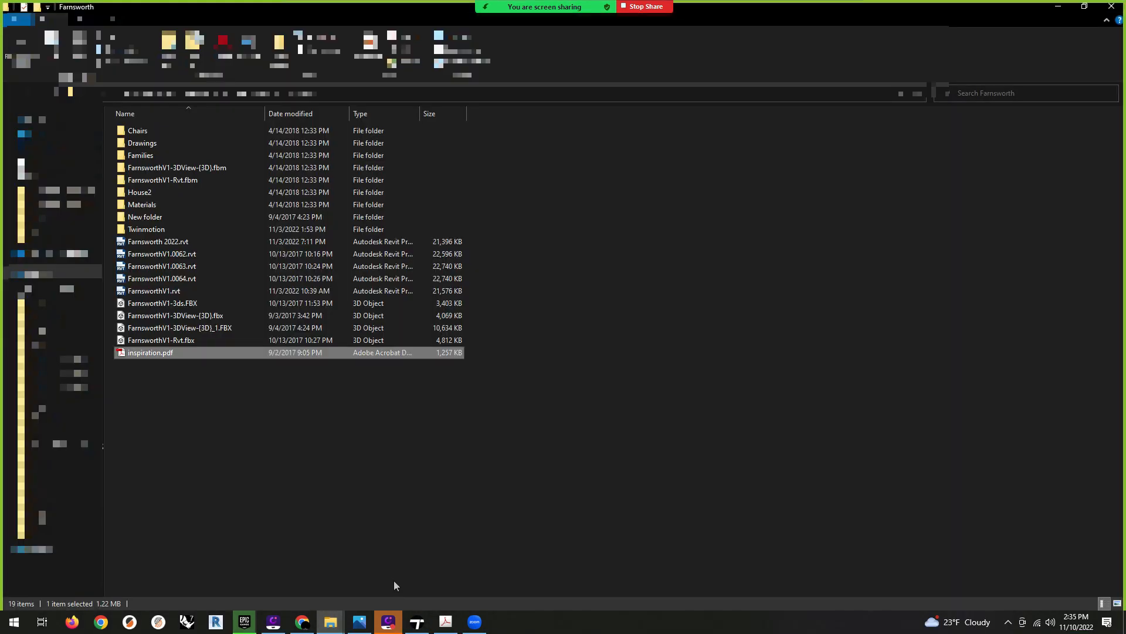
{"action": "double_click", "coordinate": [159, 229]}
{"action": "double_click", "coordinate": [150, 167]}
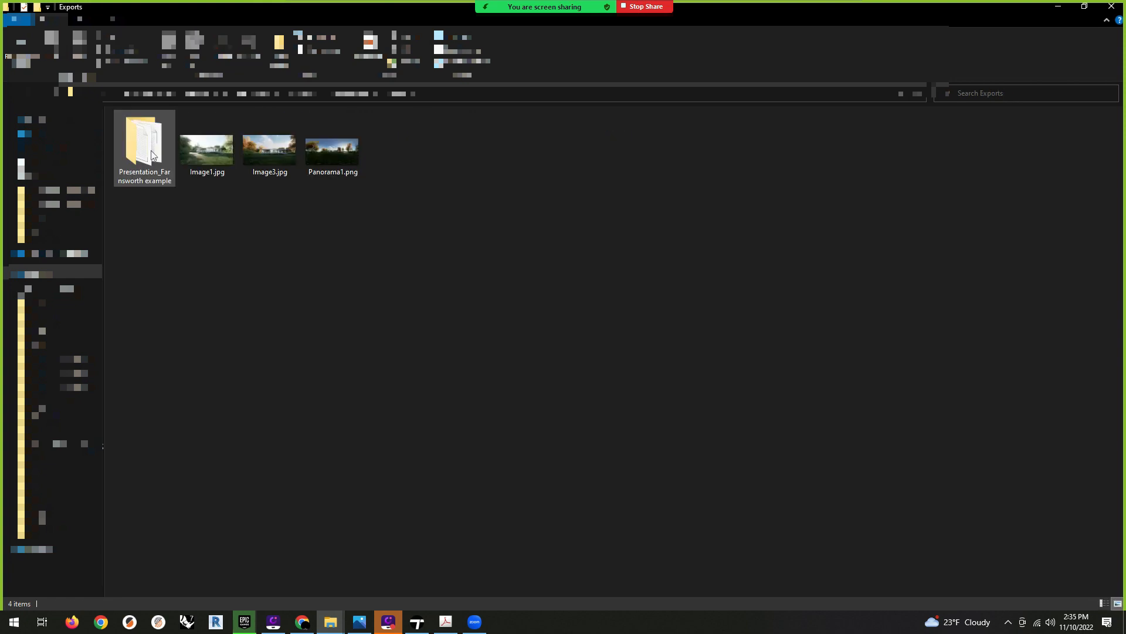
{"action": "double_click", "coordinate": [203, 151]}
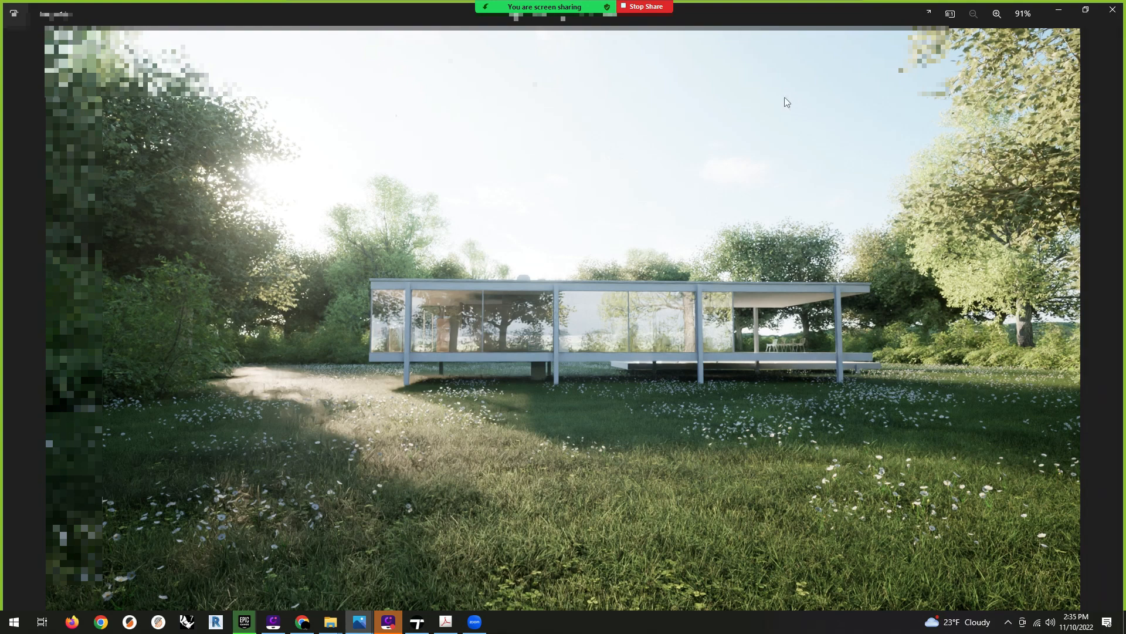
{"action": "left_click", "coordinate": [1112, 10]}
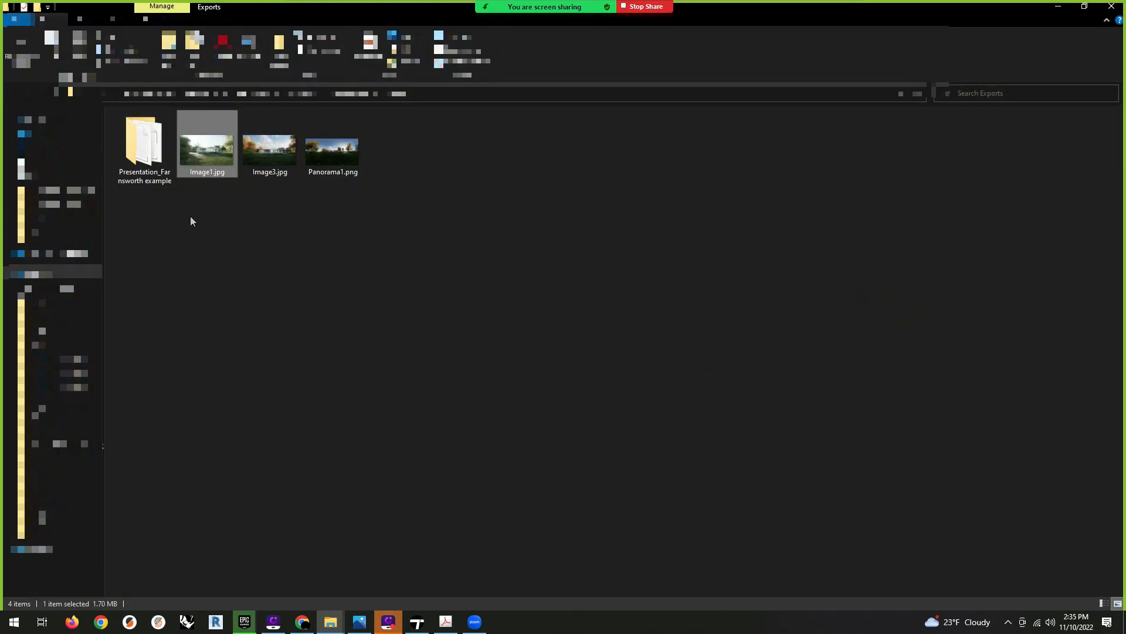
Check the pixel dimensions and resolution in the file properties of Image1.jpg
{"action": "right_click", "coordinate": [203, 166]}
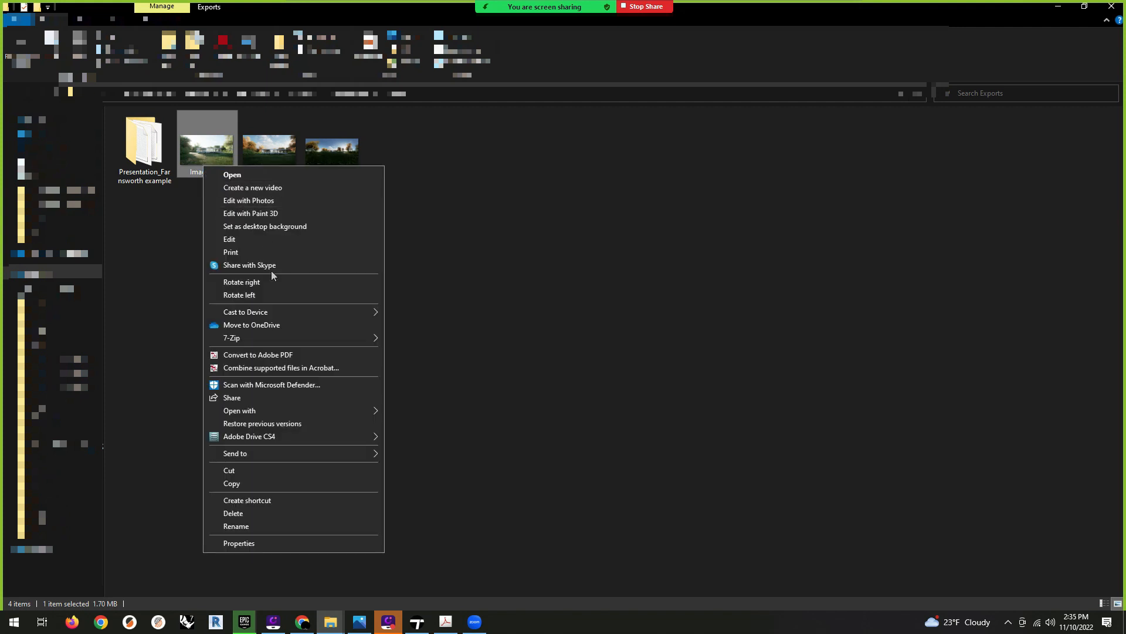
{"action": "left_click", "coordinate": [268, 542]}
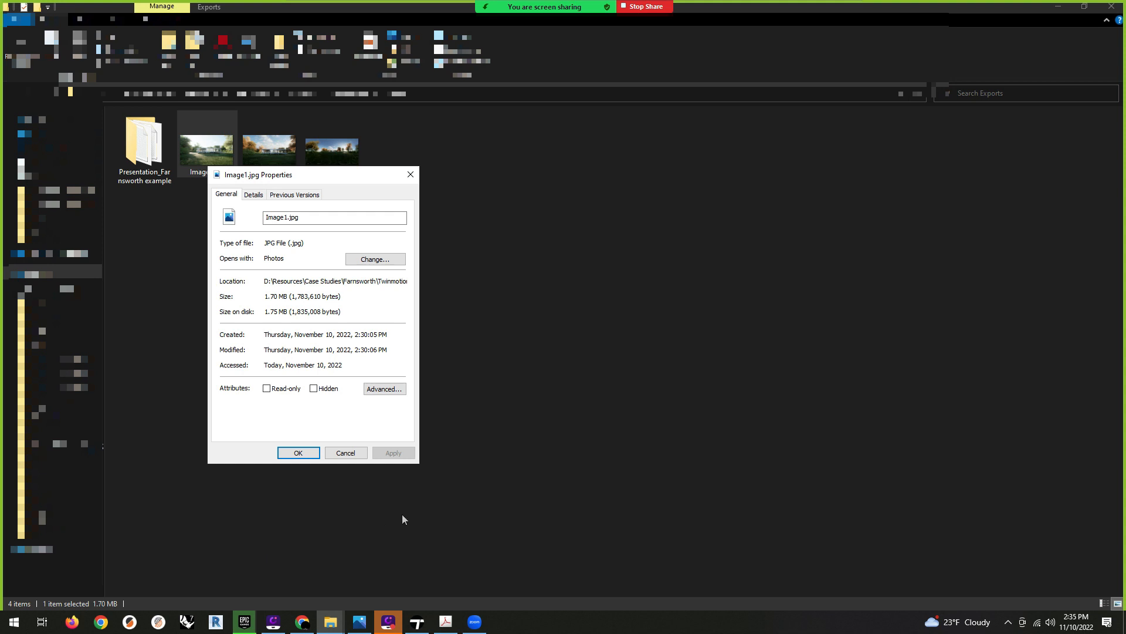
{"action": "left_click", "coordinate": [253, 195]}
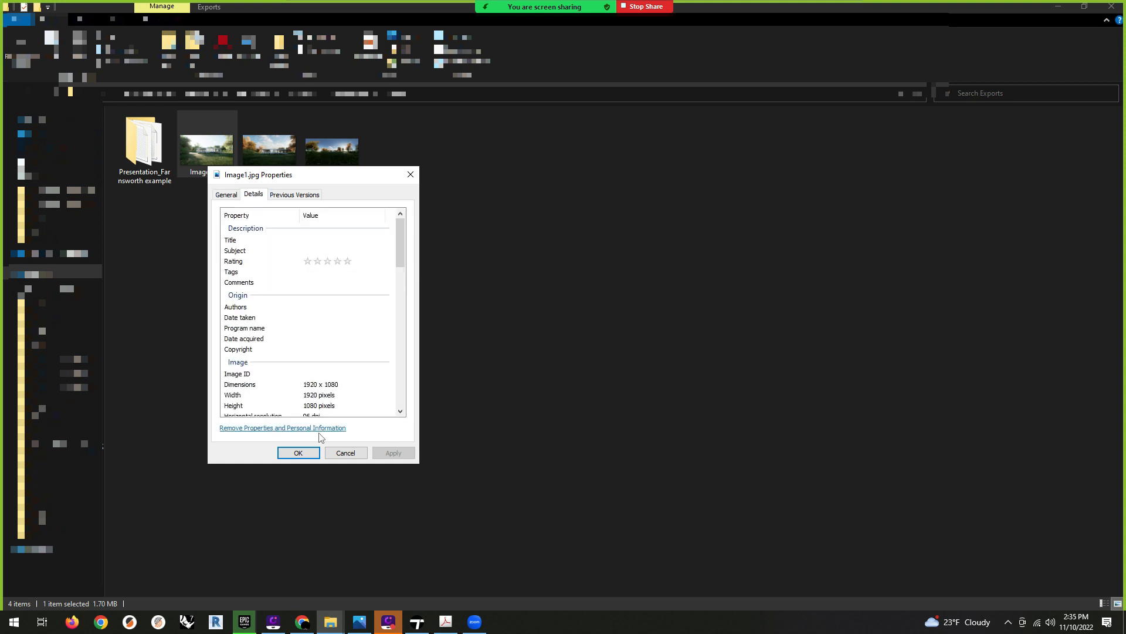
{"action": "scroll", "coordinate": [321, 396], "scroll_direction": "down", "scroll_amount": 1}
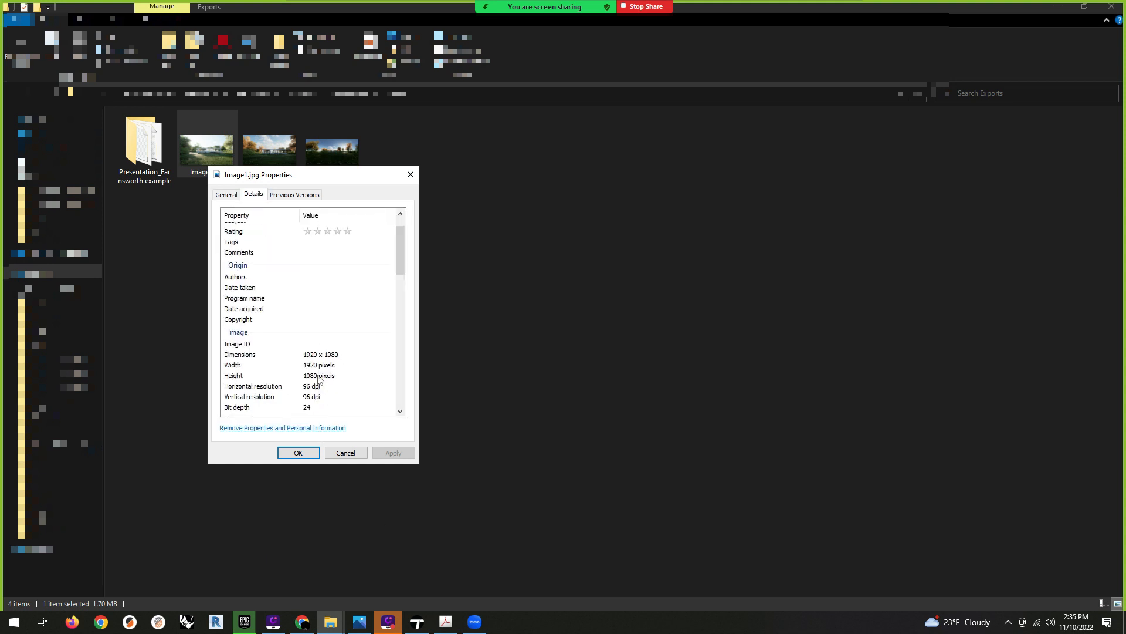
{"action": "left_click", "coordinate": [339, 454]}
Open the exported Panorama1.png for viewing
{"action": "double_click", "coordinate": [332, 151]}
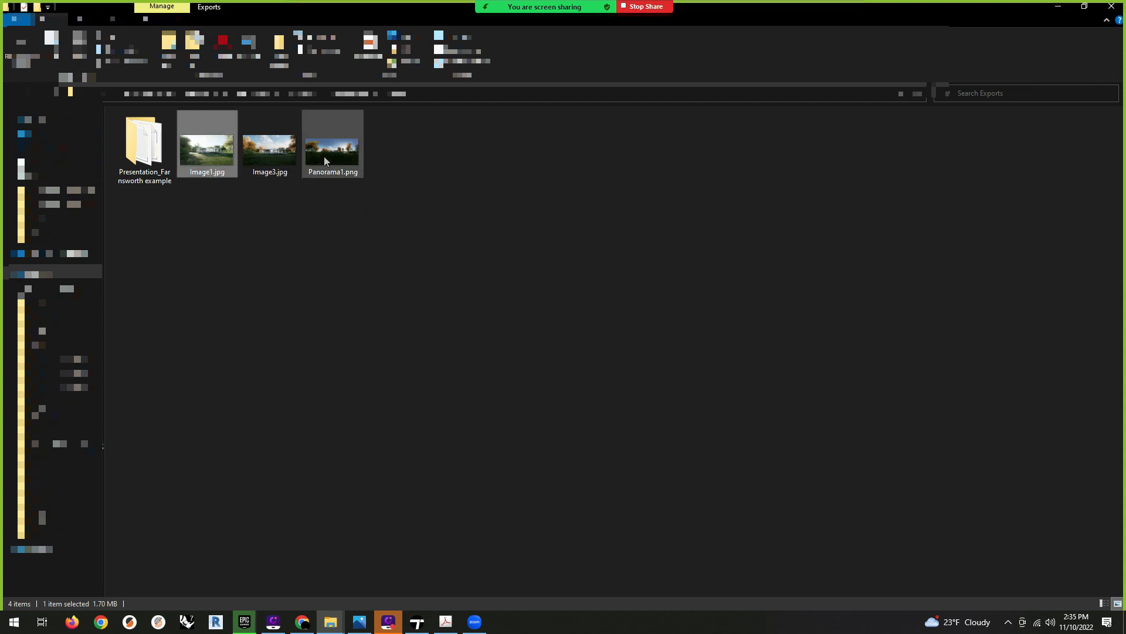